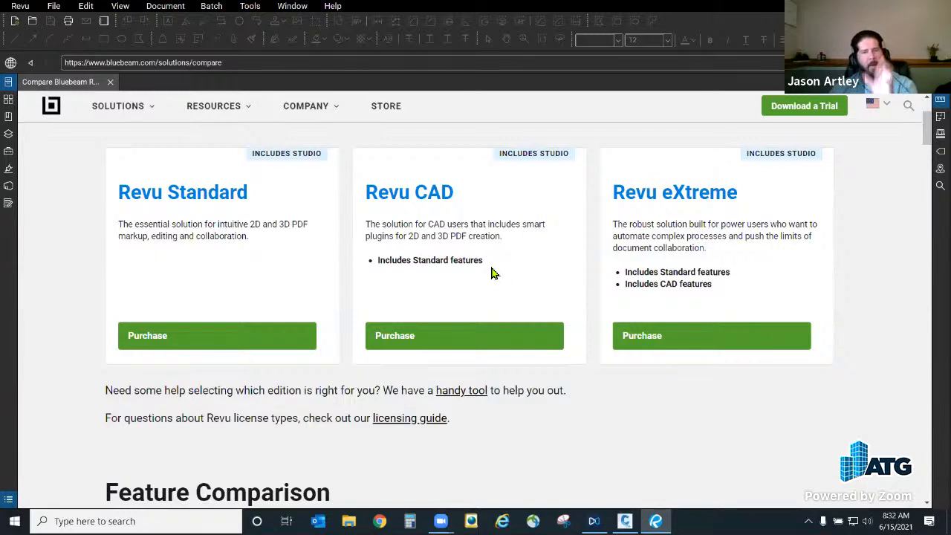
- Examine the Key Features comparison of the Revu Standard, CAD and eXtreme editions on the Bluebeam page
scroll(503, 255, "down", 2)
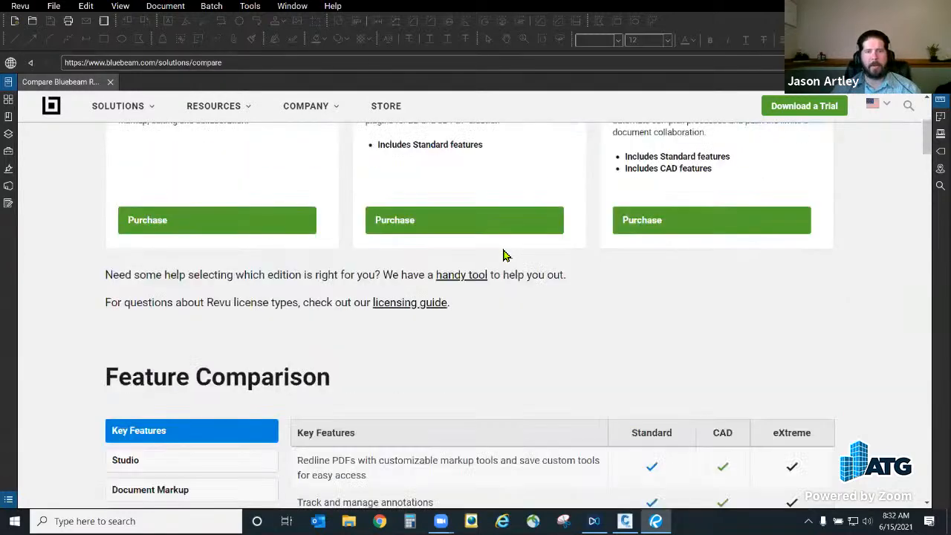
scroll(560, 240, "down", 2)
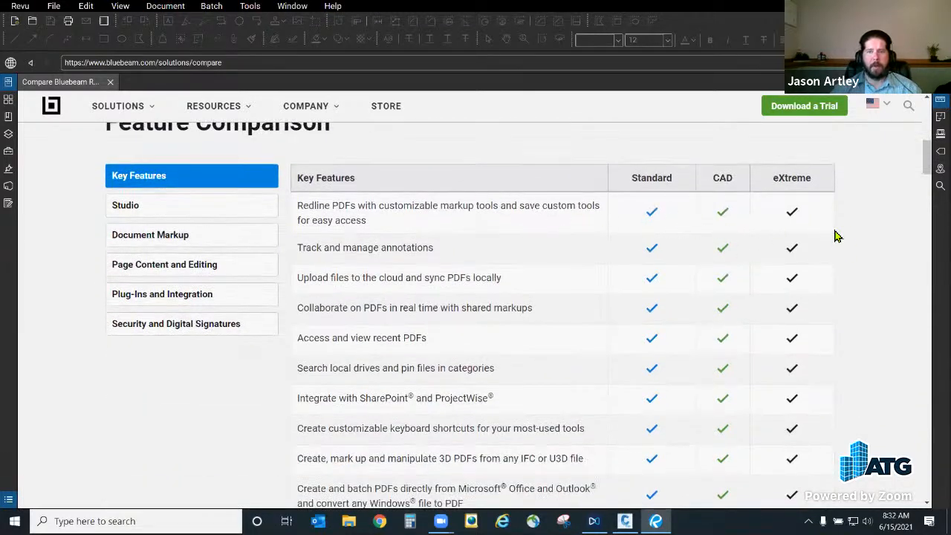
scroll(800, 239, "down", 1)
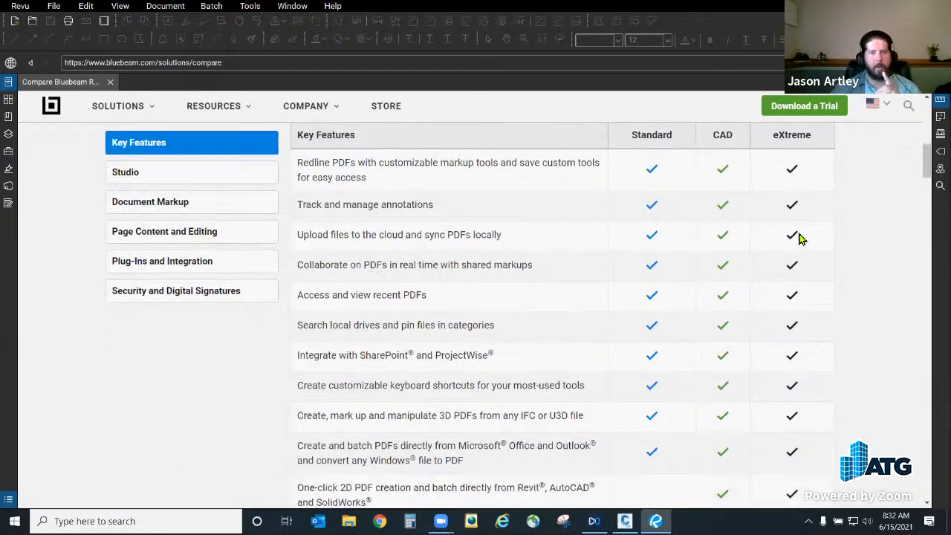
scroll(800, 239, "down", 1)
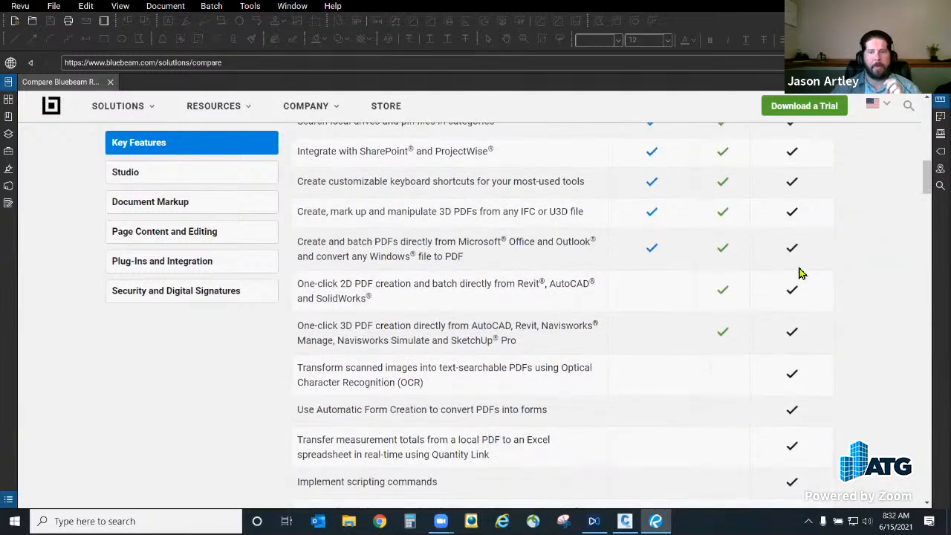
scroll(798, 272, "down", 1)
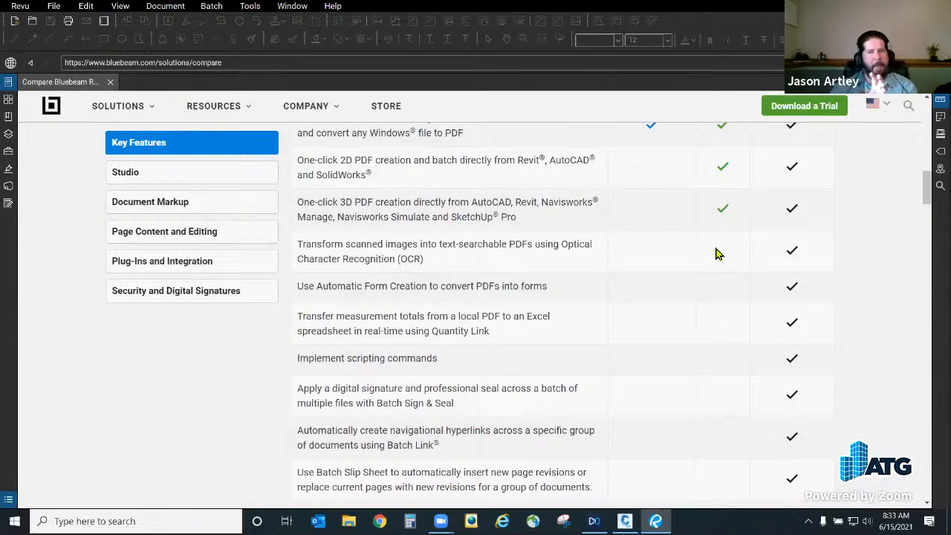
scroll(703, 285, "up", 1)
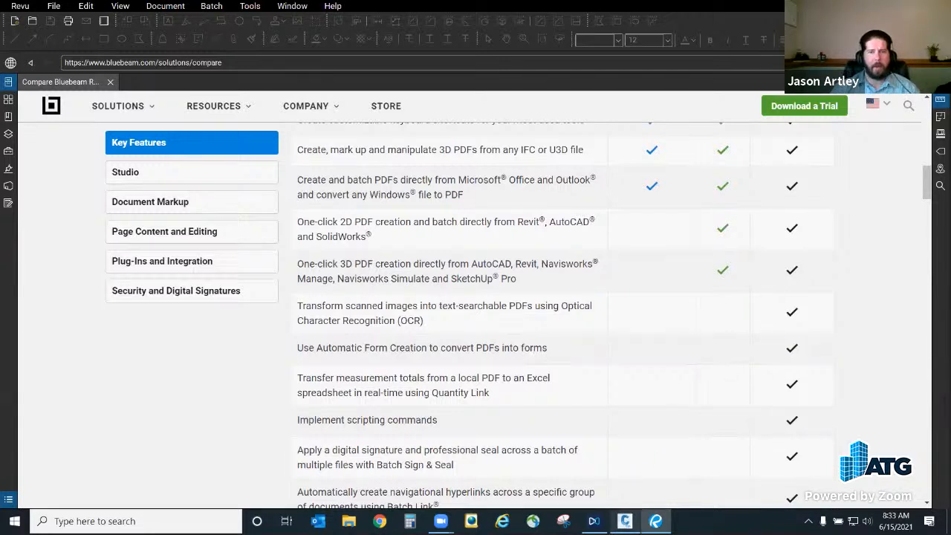
- Switch to FakeDrawing in Civil 3D and look through the add-in and output tools for Bluebeam commands
left_click(624, 521)
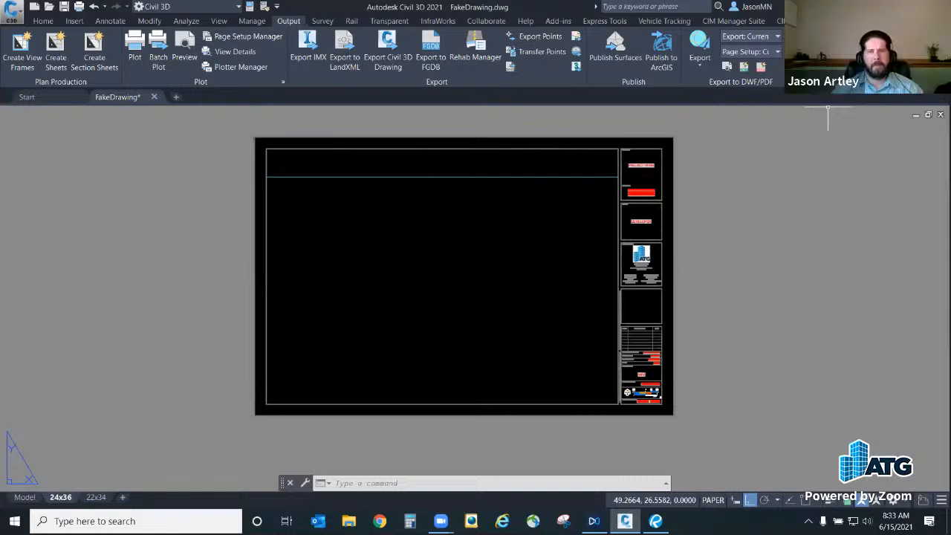
left_click(561, 22)
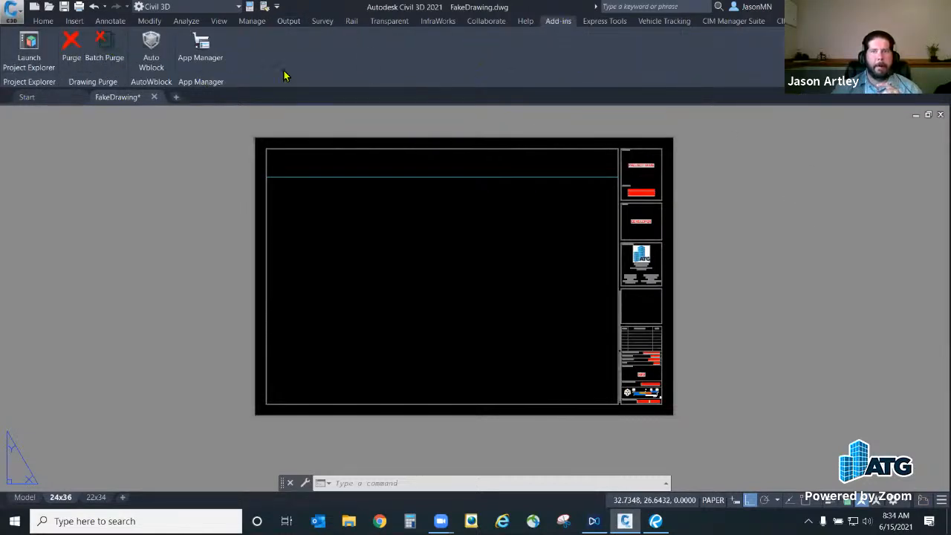
left_click(282, 22)
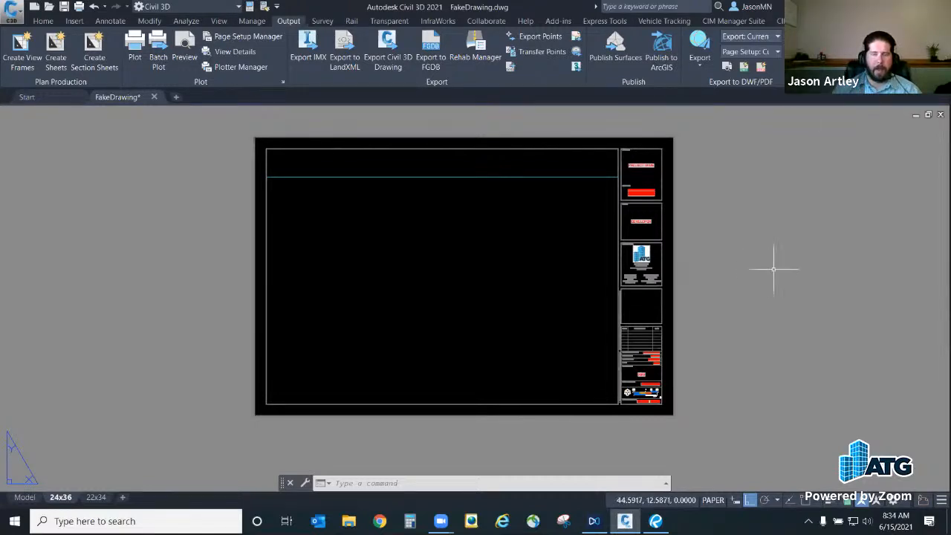
- Open the Customize User Interface editor with the cui command, examine its customization tree and close it without making changes
type("cui")
key("Return")
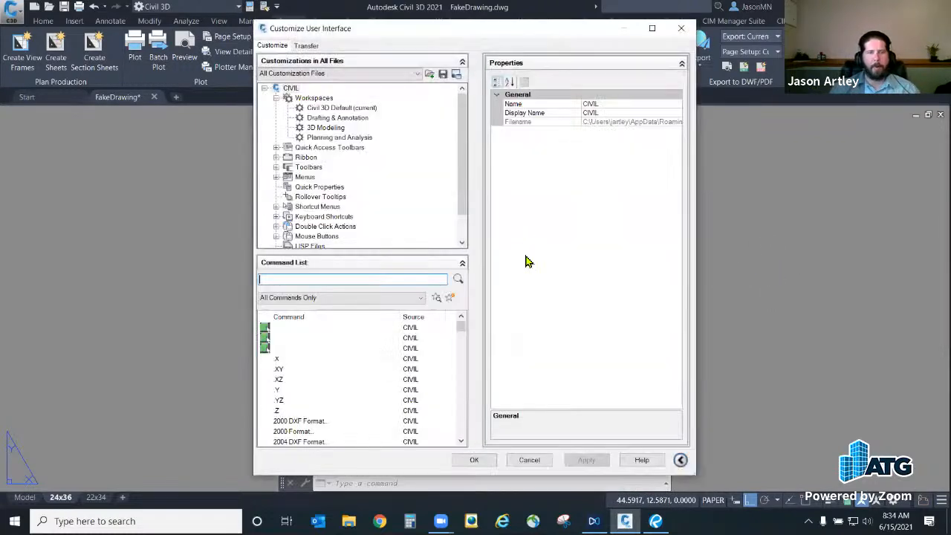
scroll(364, 215, "down", 1)
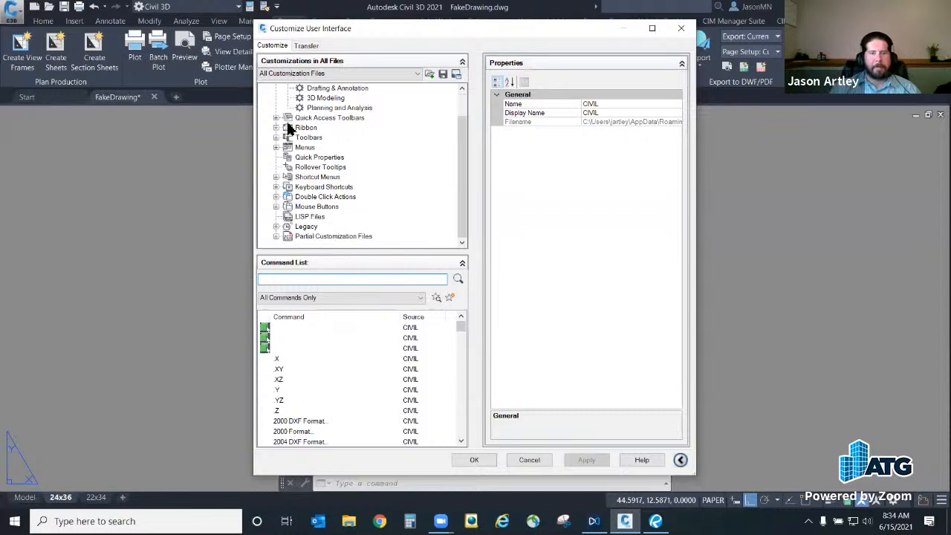
left_click(524, 459)
left_click(803, 143)
left_click(924, 279)
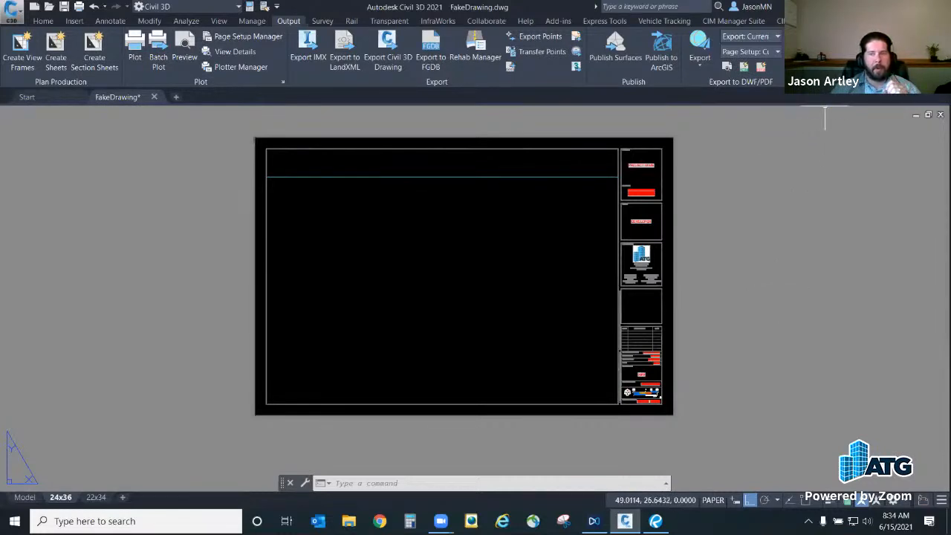
- Open and cancel the Bluebeam PDF save dialog for the drawing, and look at the additional 3D PDF commands
left_click(814, 52)
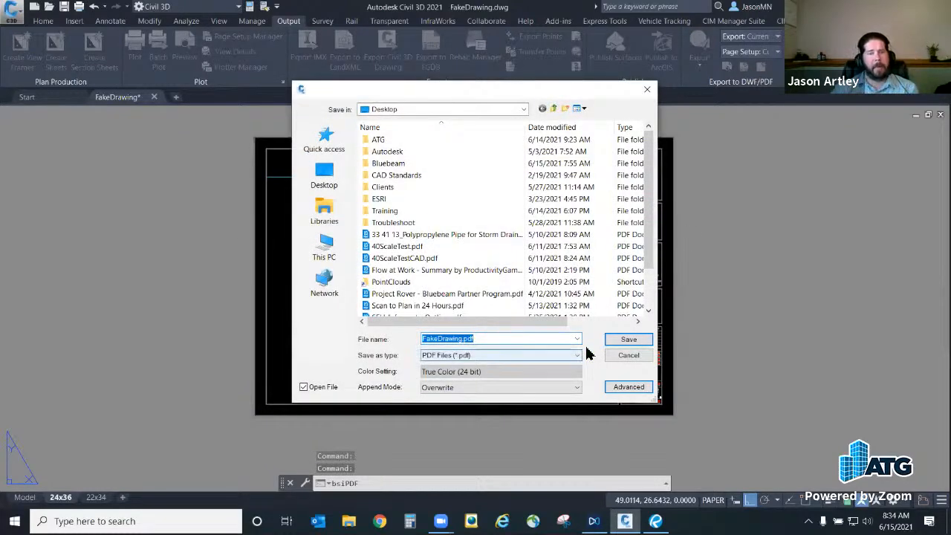
left_click(643, 357)
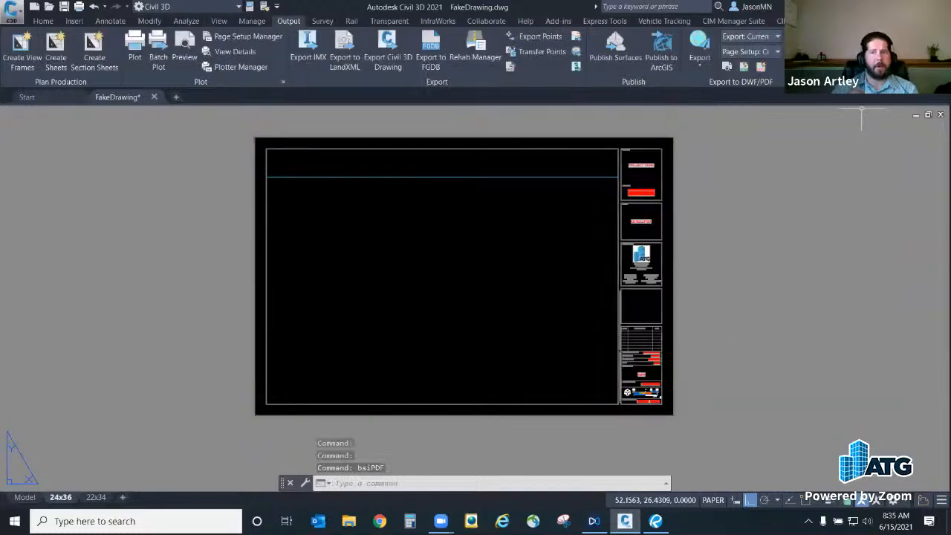
left_click(863, 66)
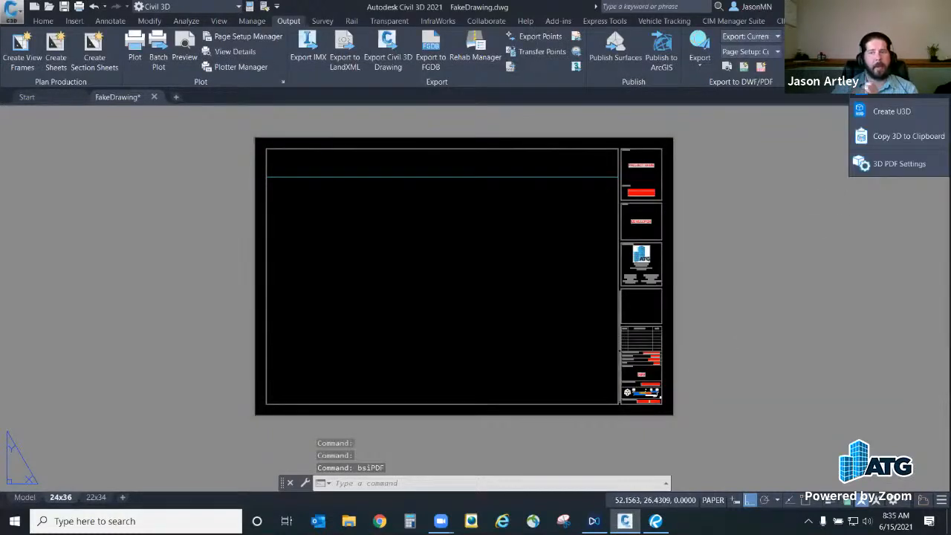
key("Escape")
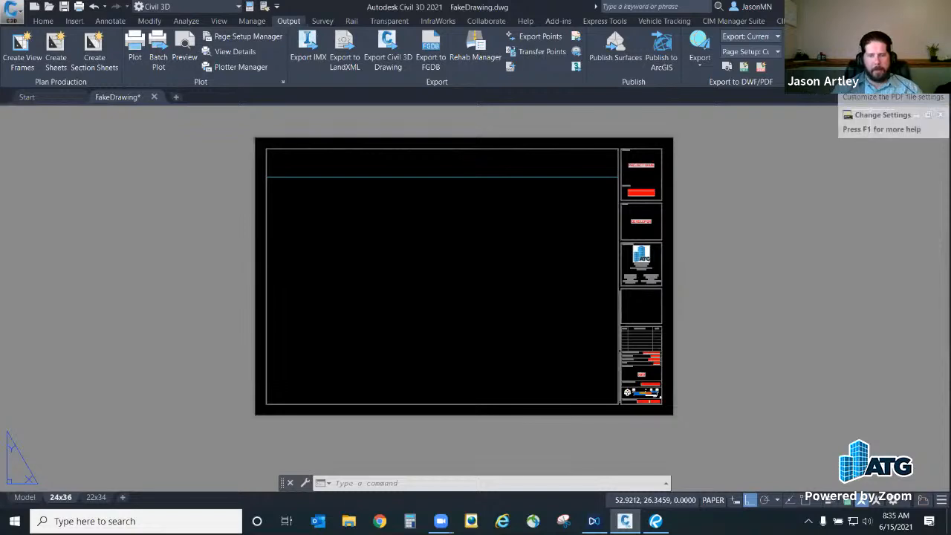
- Open the Bluebeam conversion settings and enable transfer of Block Attribute Data, Custom Properties and SHX Fonts
left_click(847, 58)
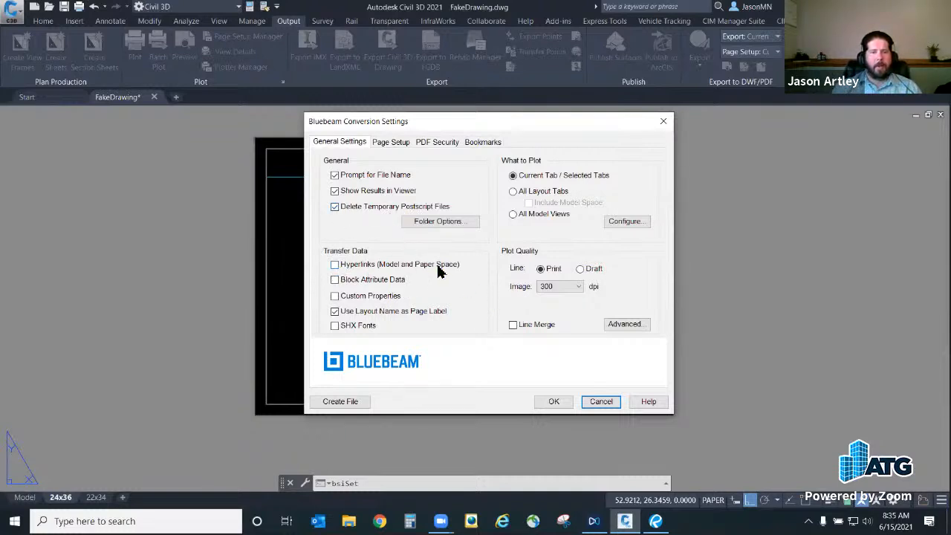
left_click(360, 286)
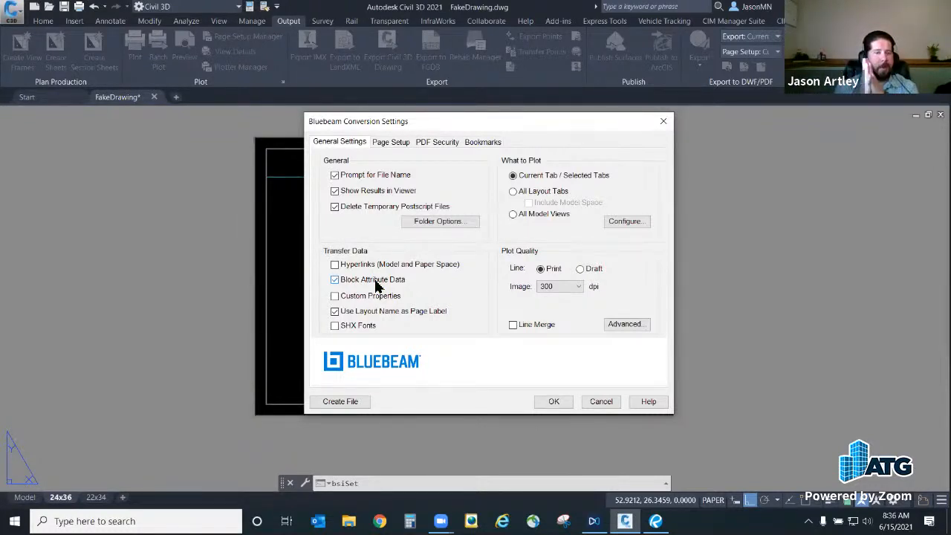
left_click(386, 303)
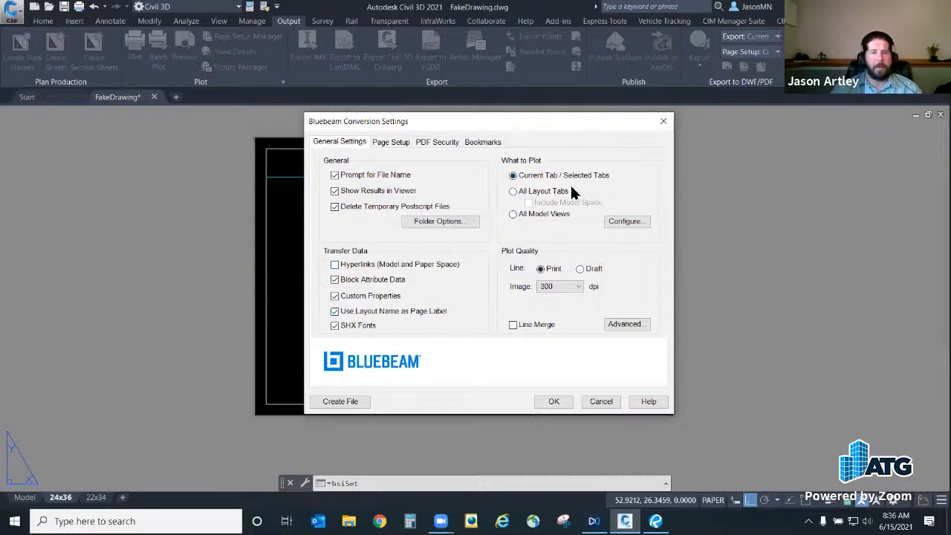
- Review the What to Plot choices, ending on Current Tab / Selected Tabs, and examine the layout naming options without saving them
left_click(532, 192)
left_click(528, 215)
left_click(550, 178)
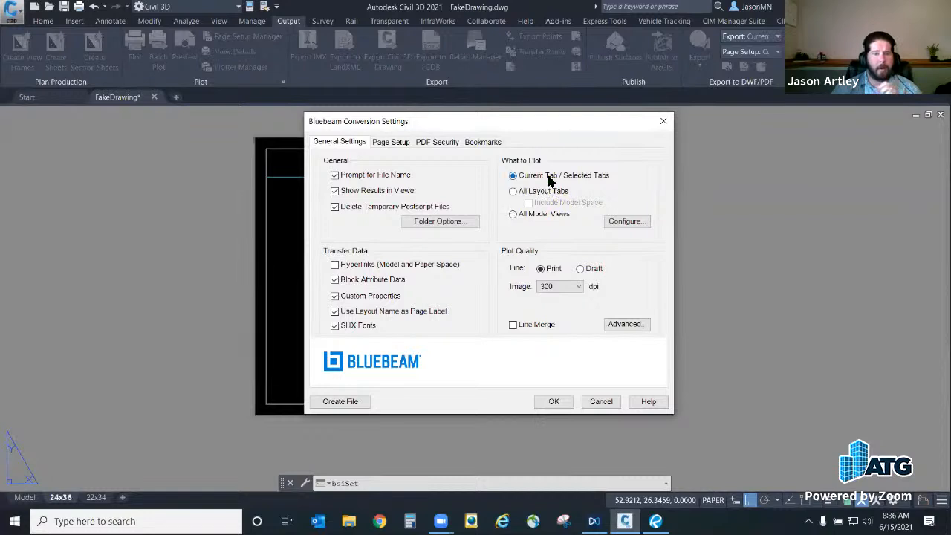
left_click(627, 222)
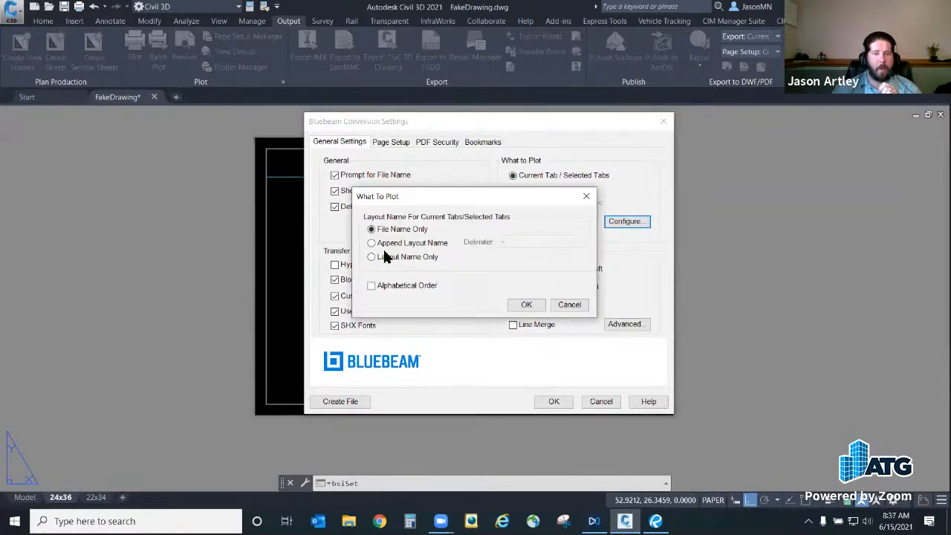
left_click(510, 245)
left_click(571, 306)
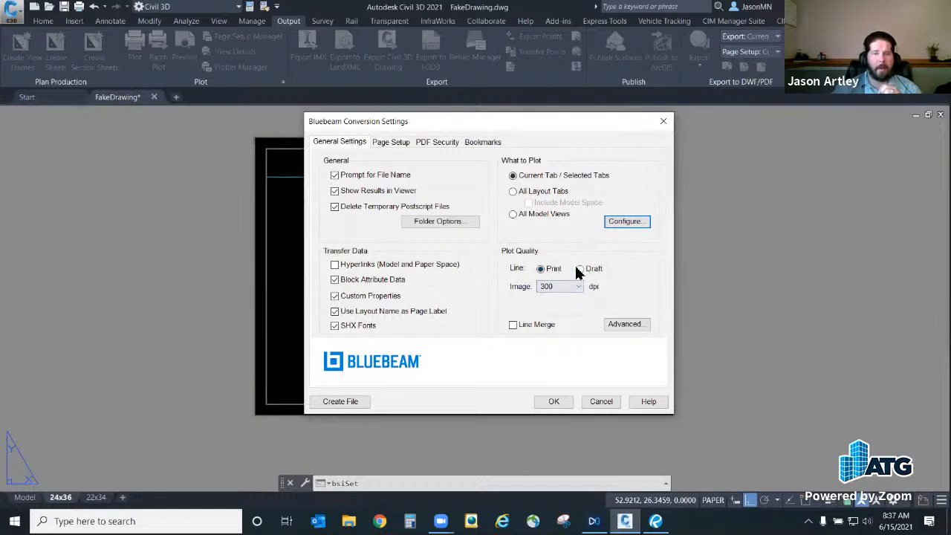
- Examine the image resolutions available for the plot quality
left_click(567, 289)
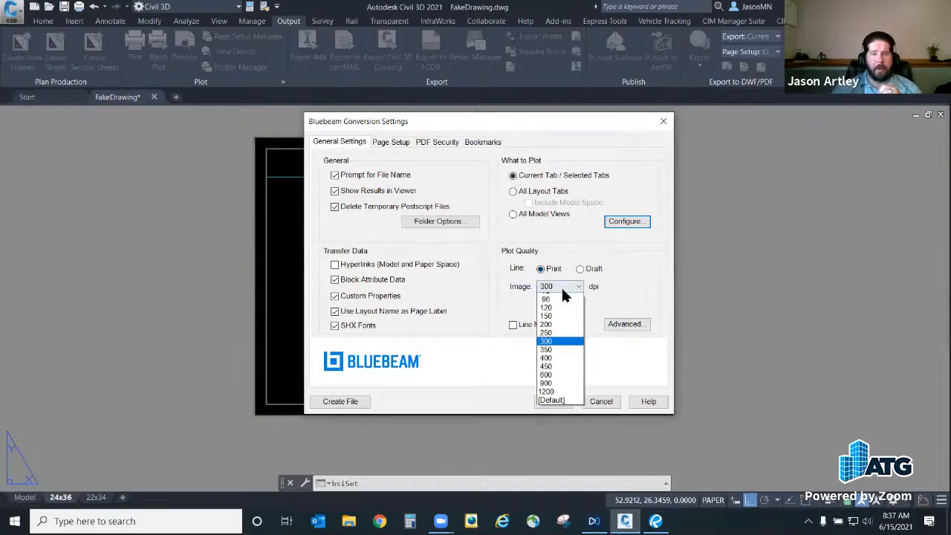
left_click(622, 270)
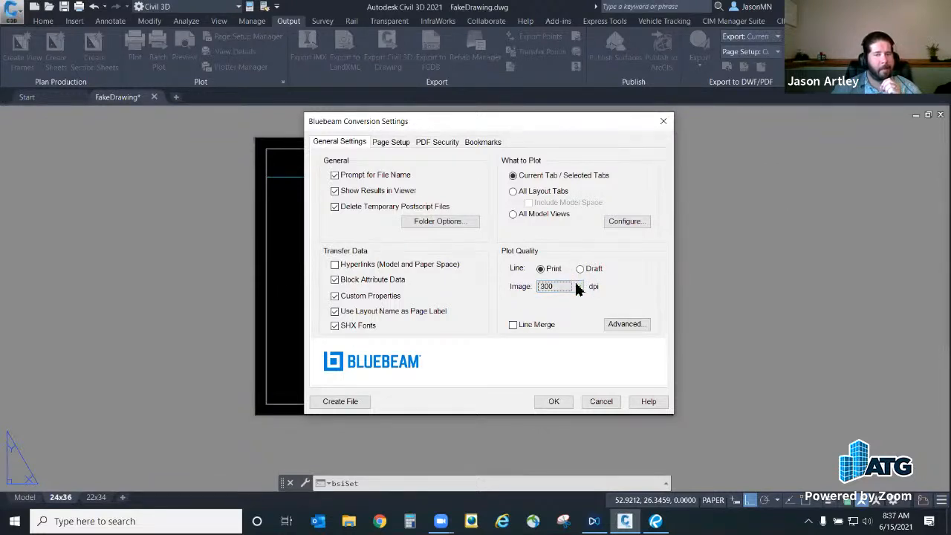
left_click(581, 286)
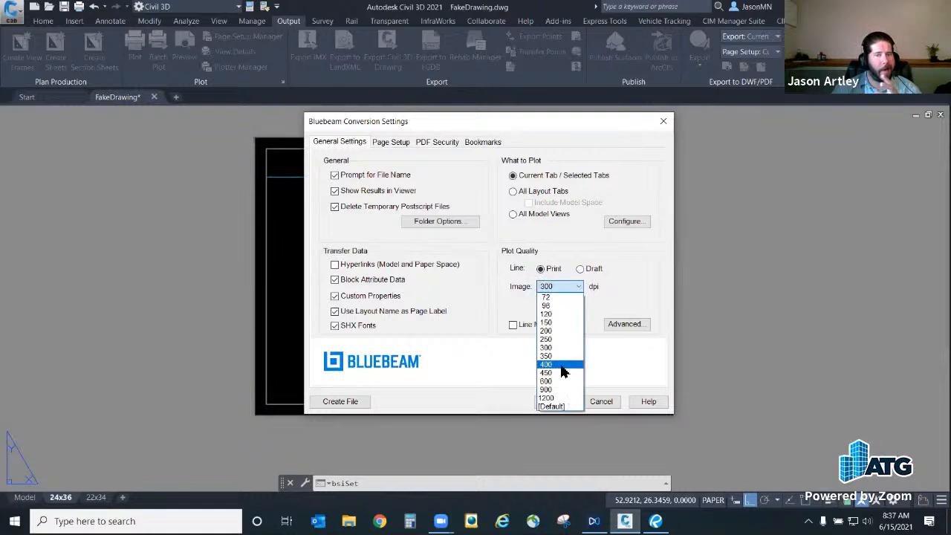
left_click(660, 289)
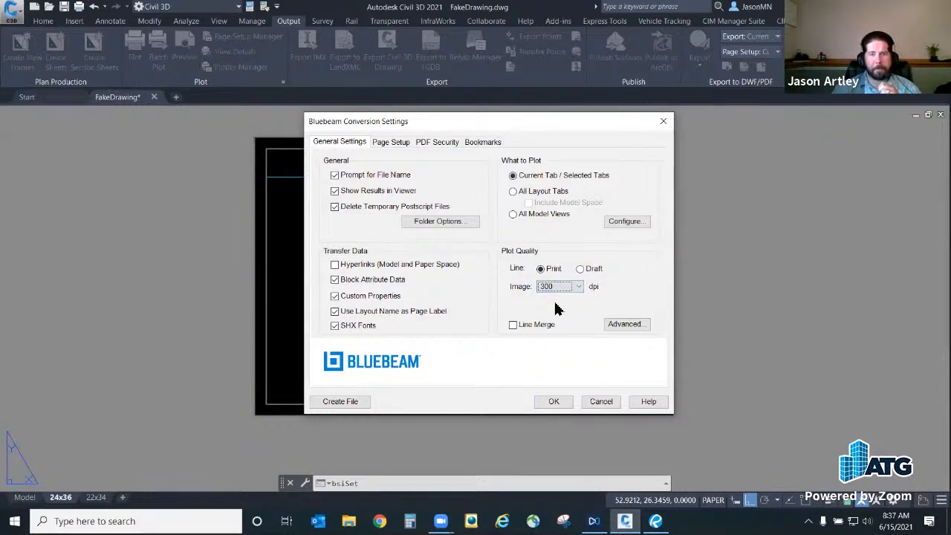
- Set the PDF conversion's page setup to ATG 24x36 (AutoCAD)
left_click(392, 143)
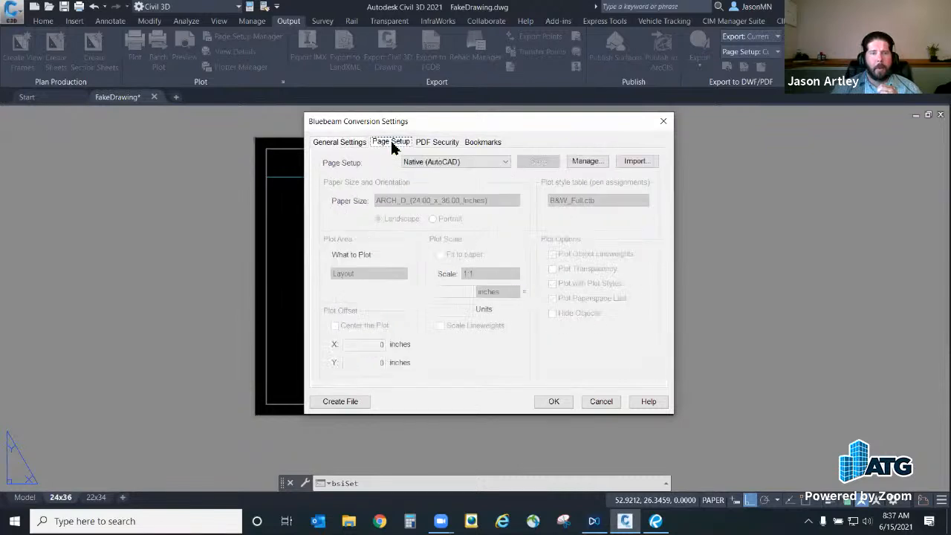
left_click(470, 163)
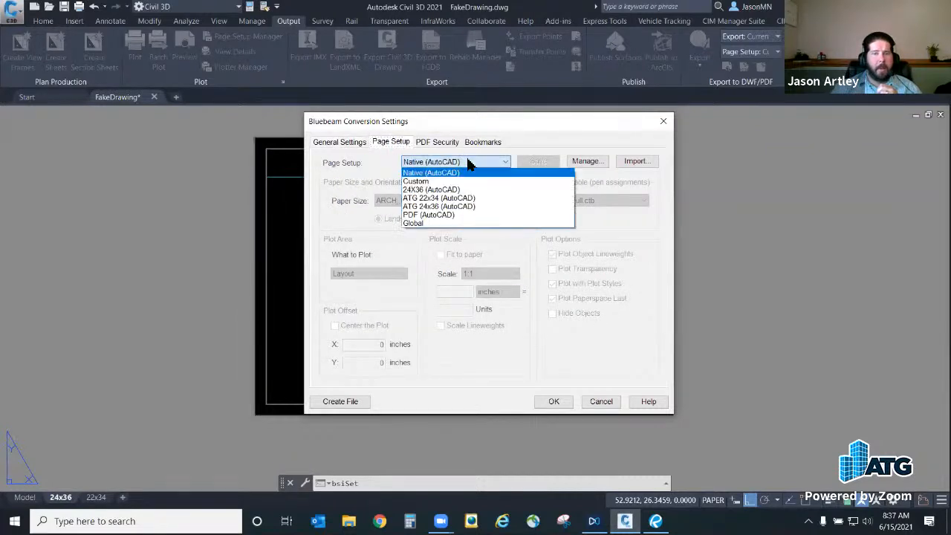
left_click(477, 207)
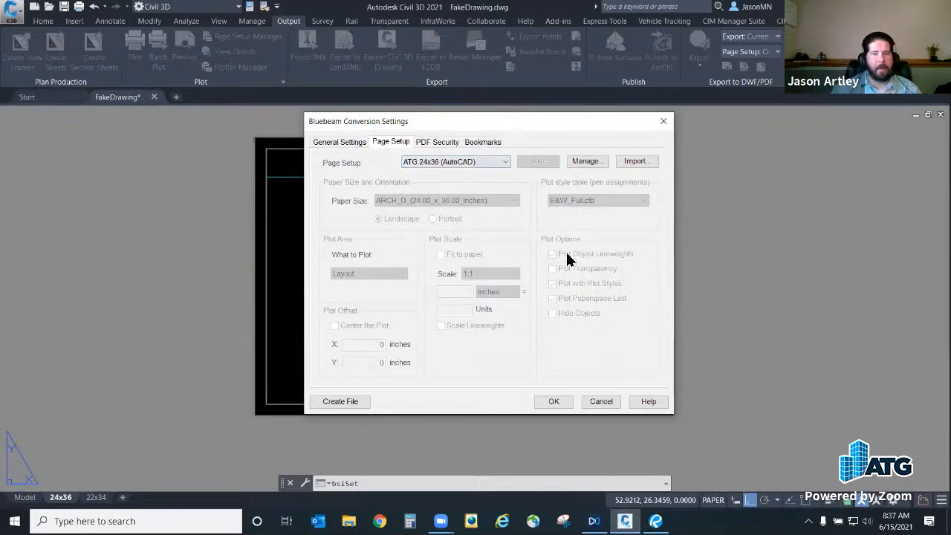
left_click(572, 318)
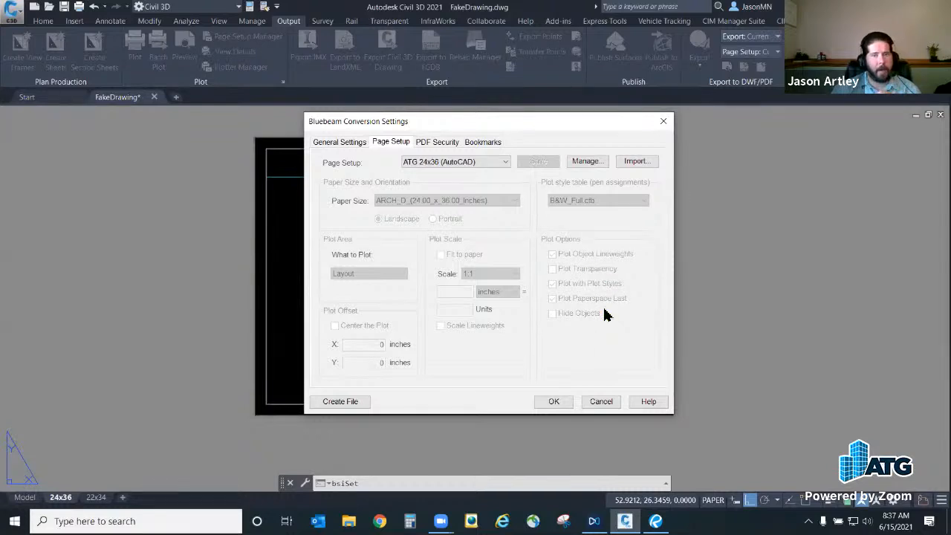
- Enable the PDF security options for requiring an open password and for limiting printing and editing
left_click(439, 147)
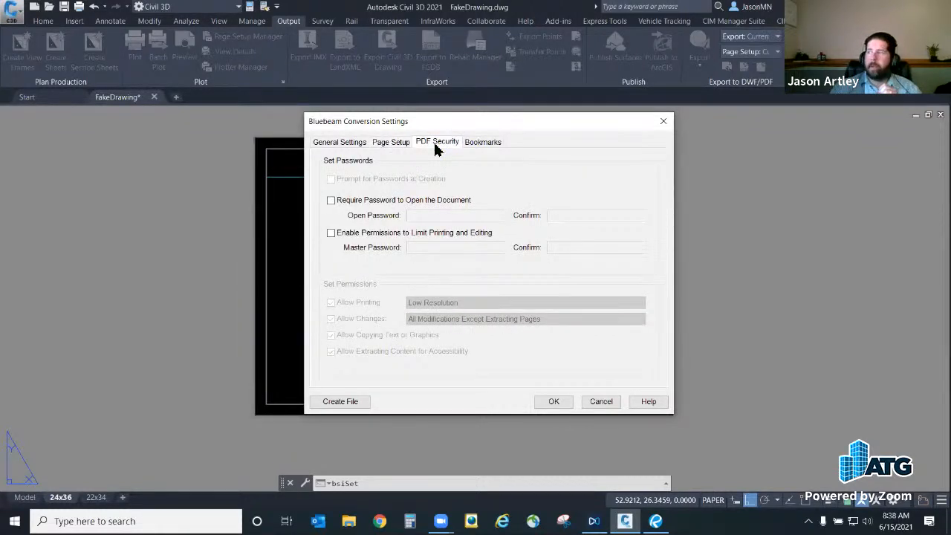
left_click(331, 201)
left_click(331, 233)
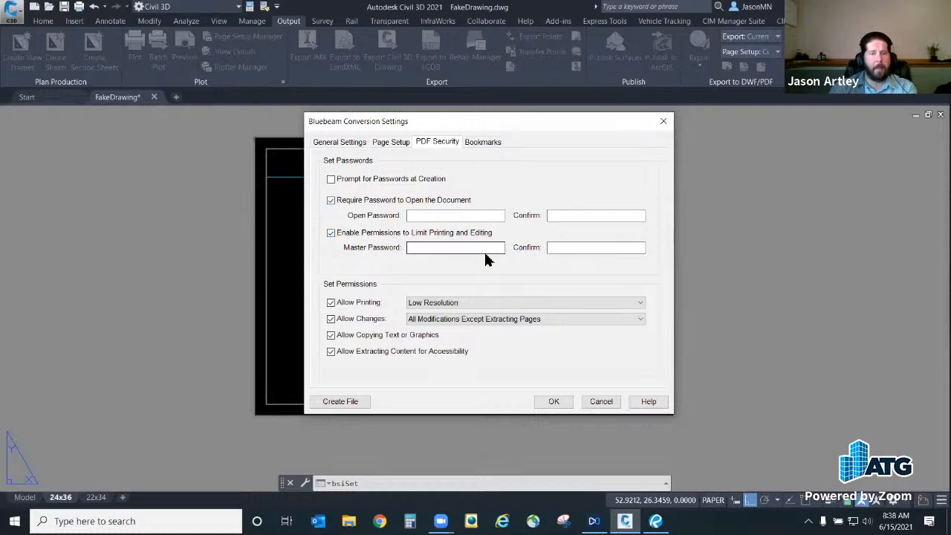
- Examine the permission levels offered for allowed printing and allowed changes in the PDF security settings
left_click(465, 304)
left_click(465, 304)
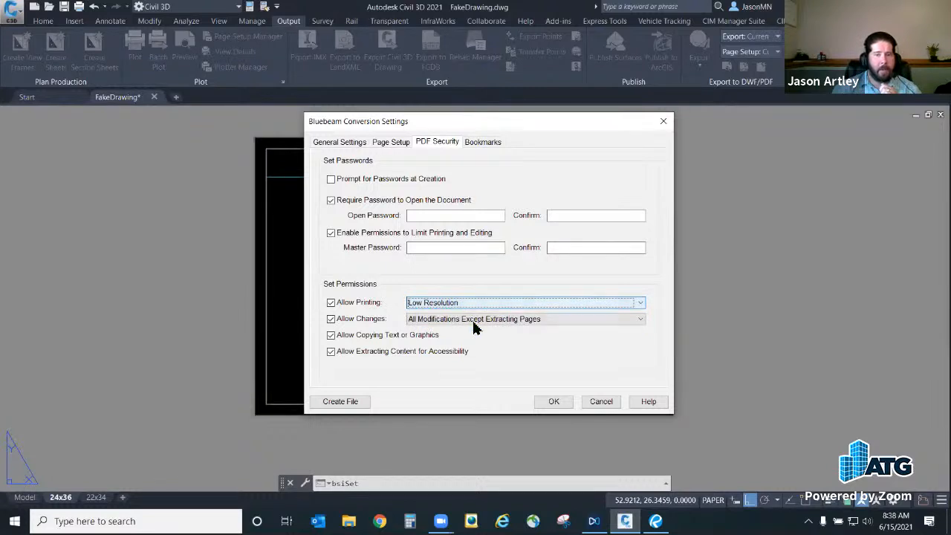
left_click(475, 320)
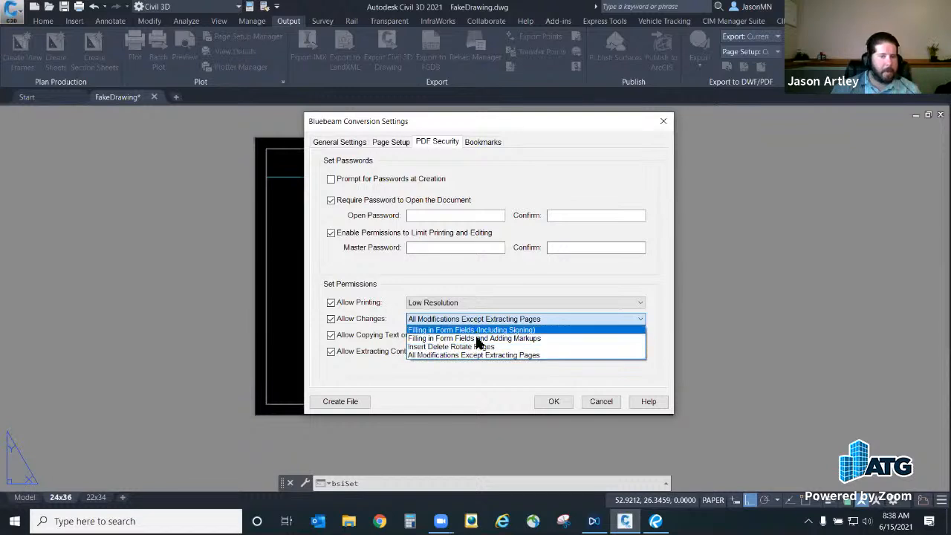
left_click(517, 283)
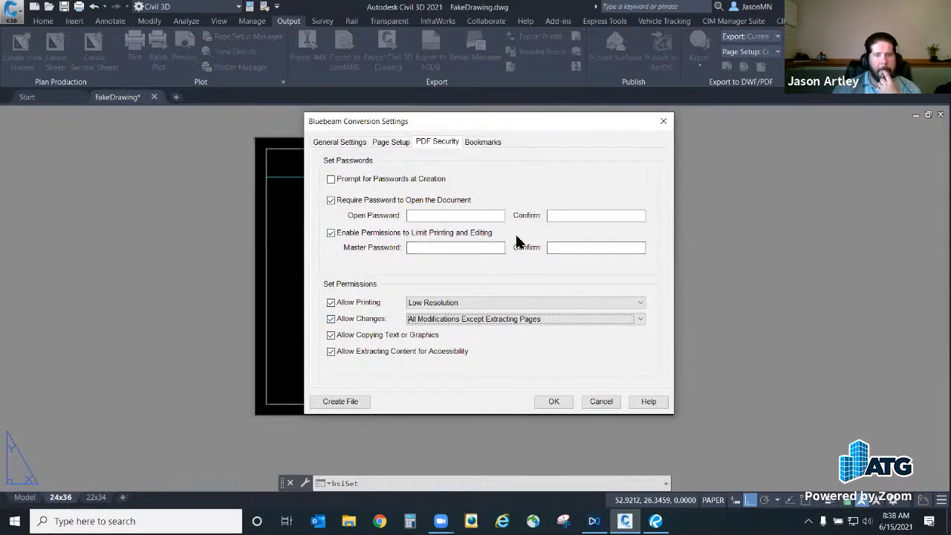
- Review the bookmark and page setup options in the PDF conversion settings, and close the settings without saving
left_click(481, 141)
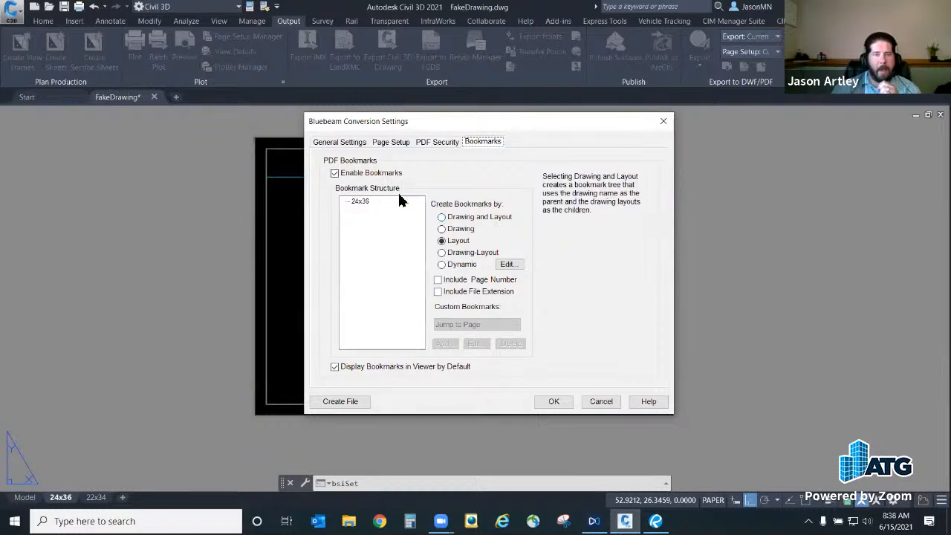
left_click_drag(495, 121, 319, 111)
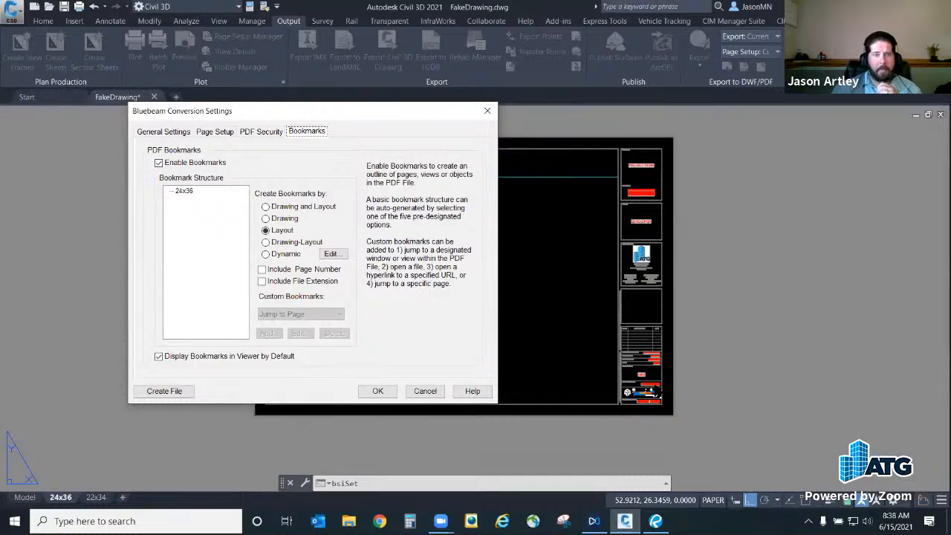
left_click(164, 133)
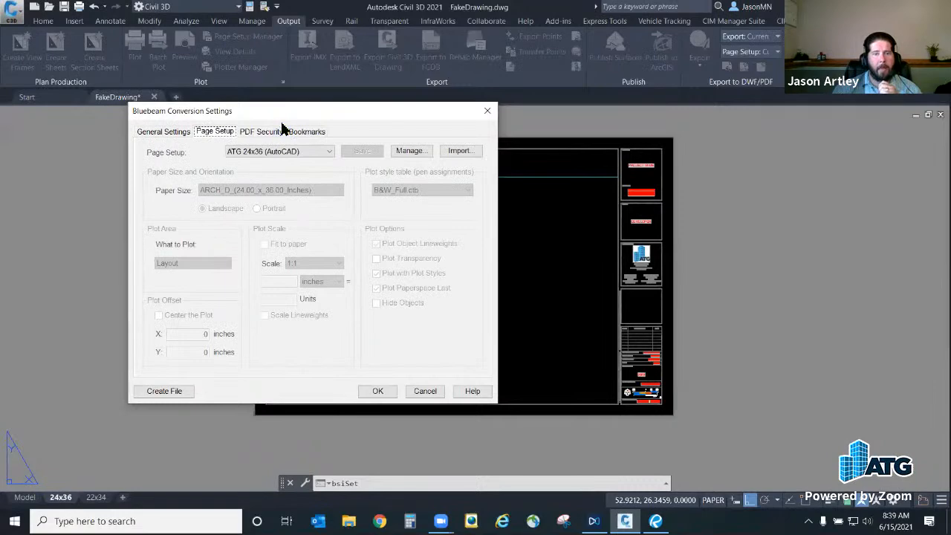
left_click_drag(289, 116, 445, 139)
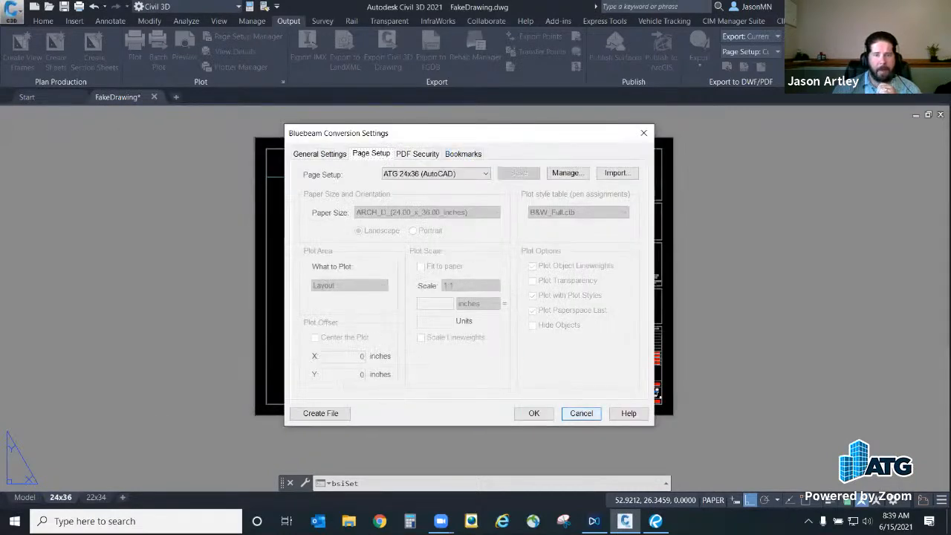
left_click(586, 418)
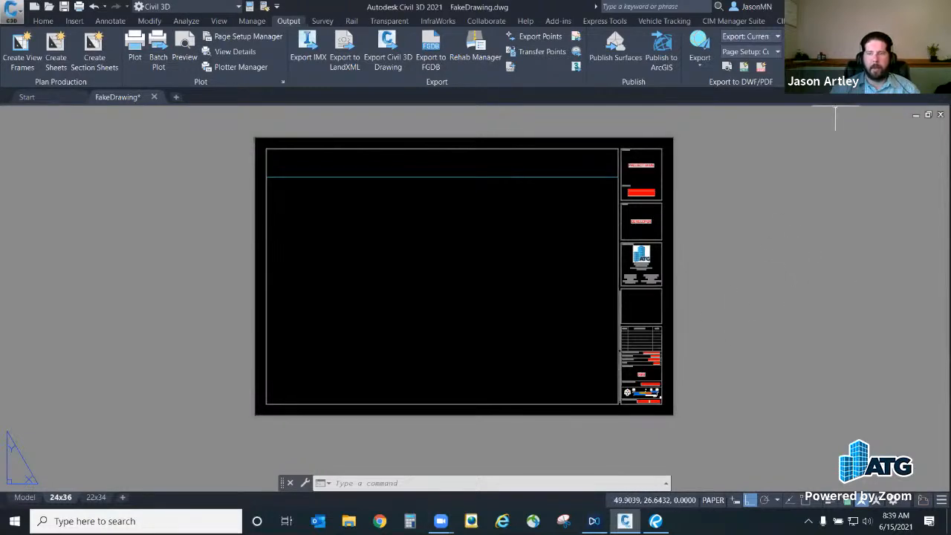
- Examine the Bluebeam 3D PDF commands available for the Civil 3D drawing, such as Create U3D, Copy 3D to Clipboard and 3D PDF Settings
left_click(868, 65)
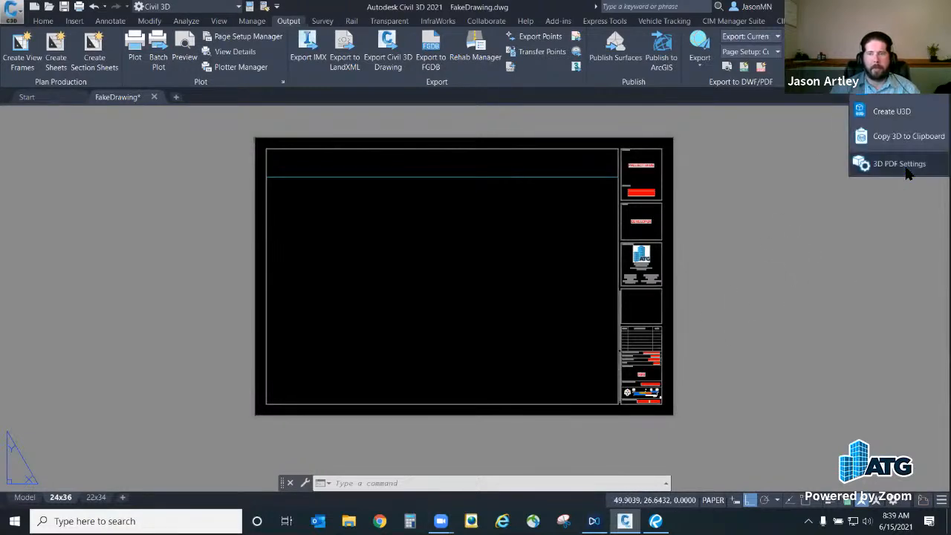
left_click(786, 360)
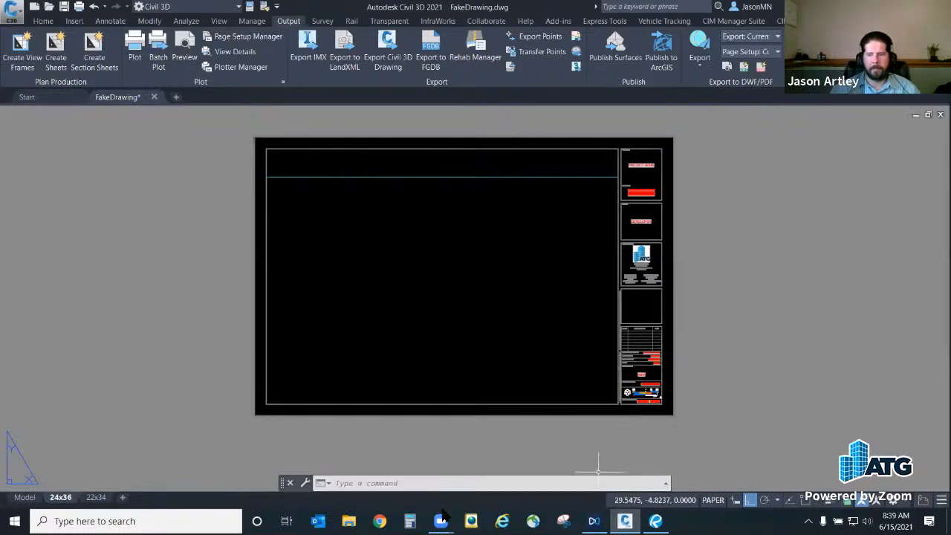
mouse_move(444, 514)
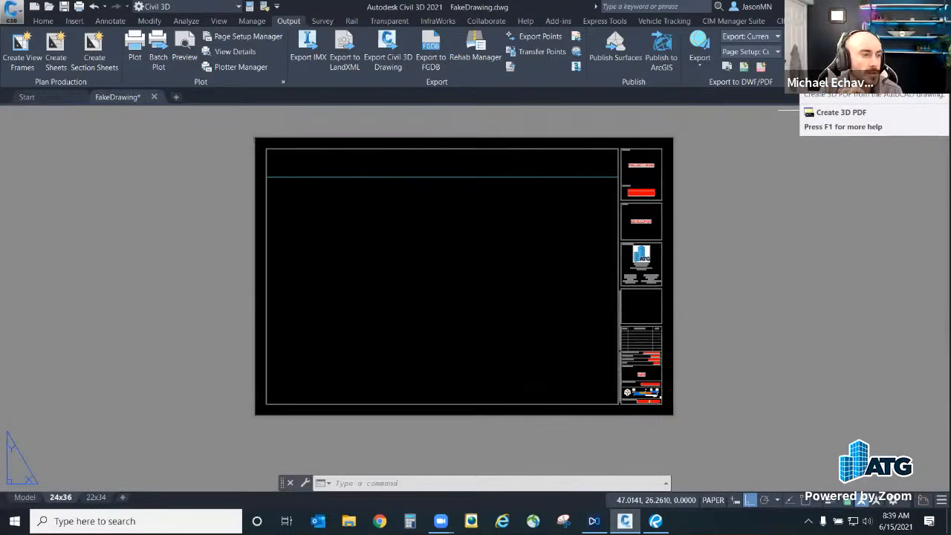
left_click(866, 66)
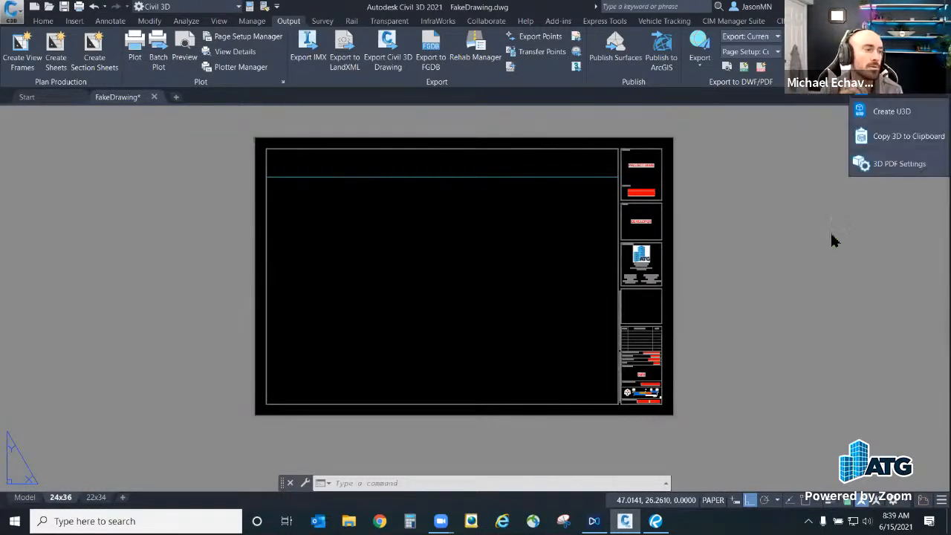
left_click(798, 318)
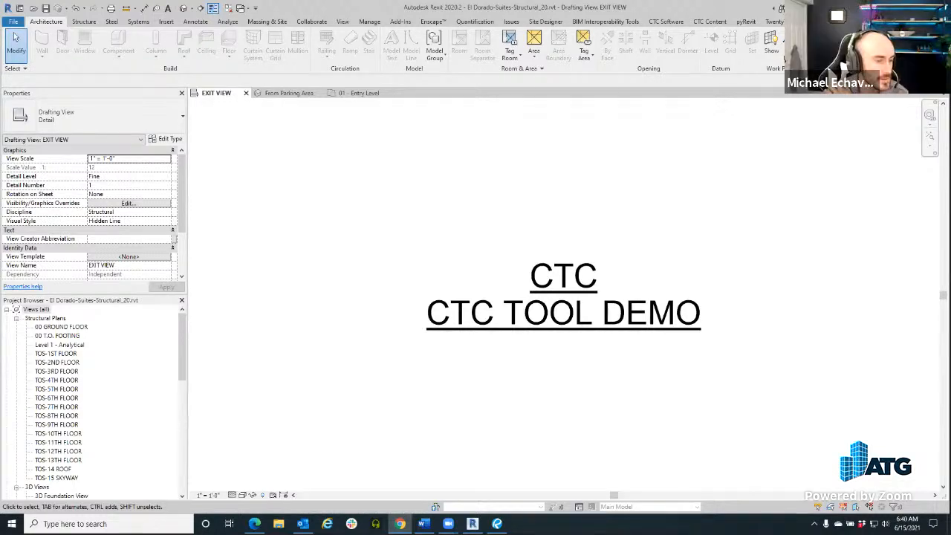
- Switch to Bluebeam Revu, open a web tab and load the page comparing the Revu editions
key("alt+Tab")
left_click(236, 6)
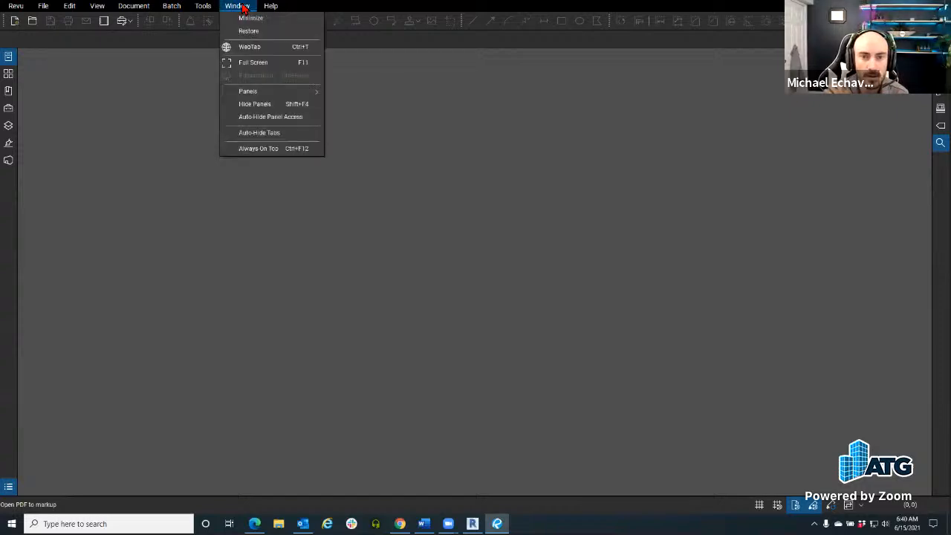
left_click(255, 63)
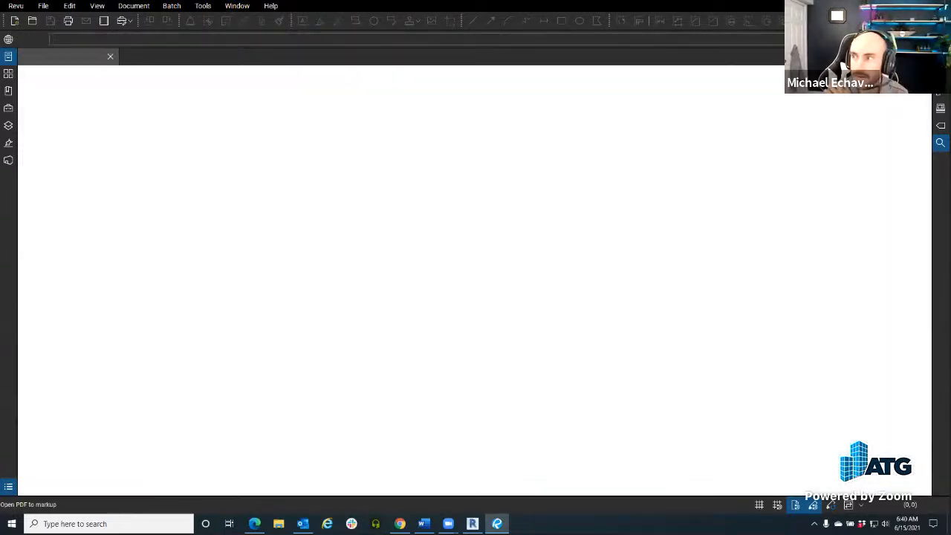
left_click(929, 39)
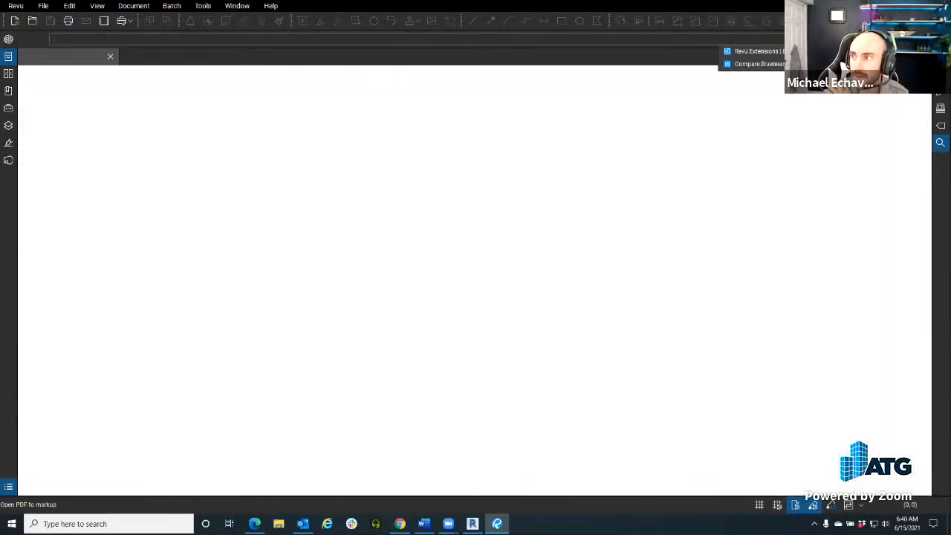
left_click(899, 104)
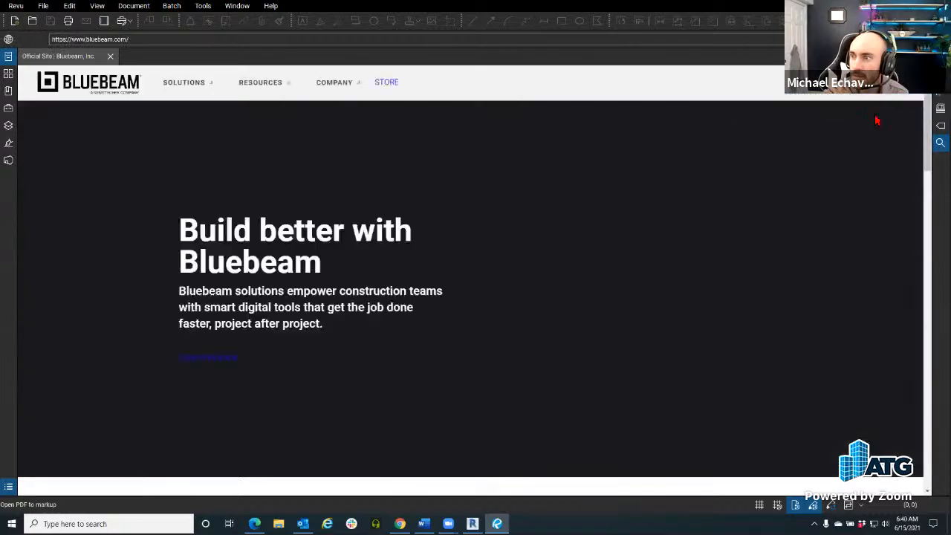
- Examine the edition feature comparison from Key Features through Page Content and Editing to Plug-Ins and Integration
scroll(394, 262, "down", 15)
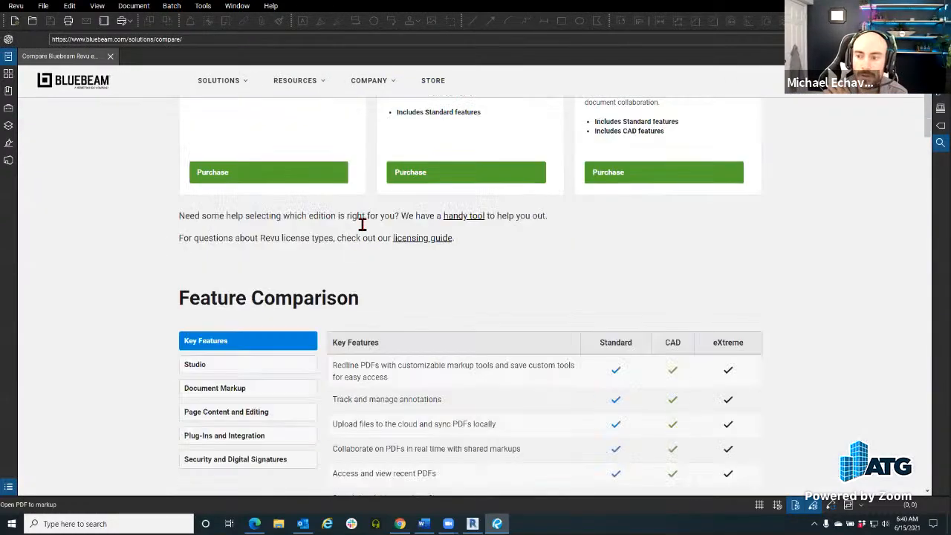
scroll(357, 234, "down", 15)
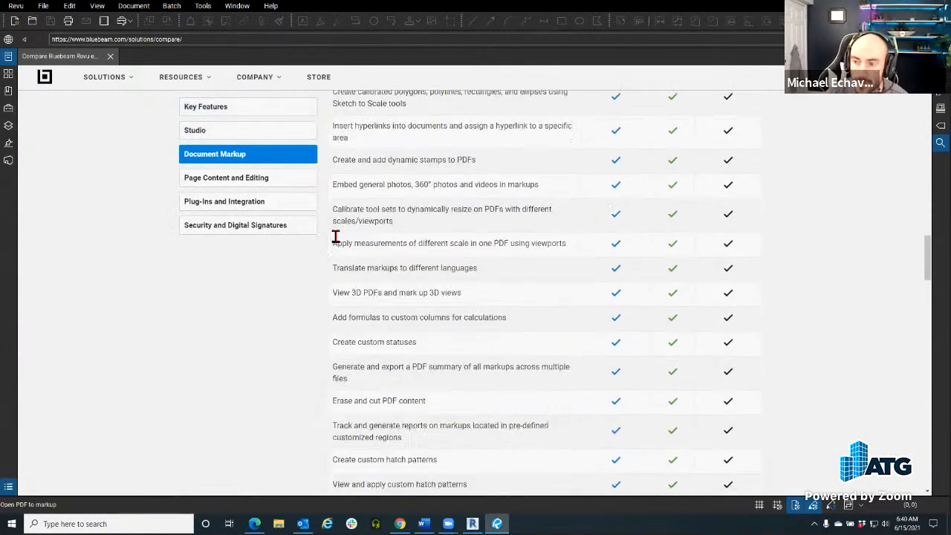
scroll(337, 232, "down", 12)
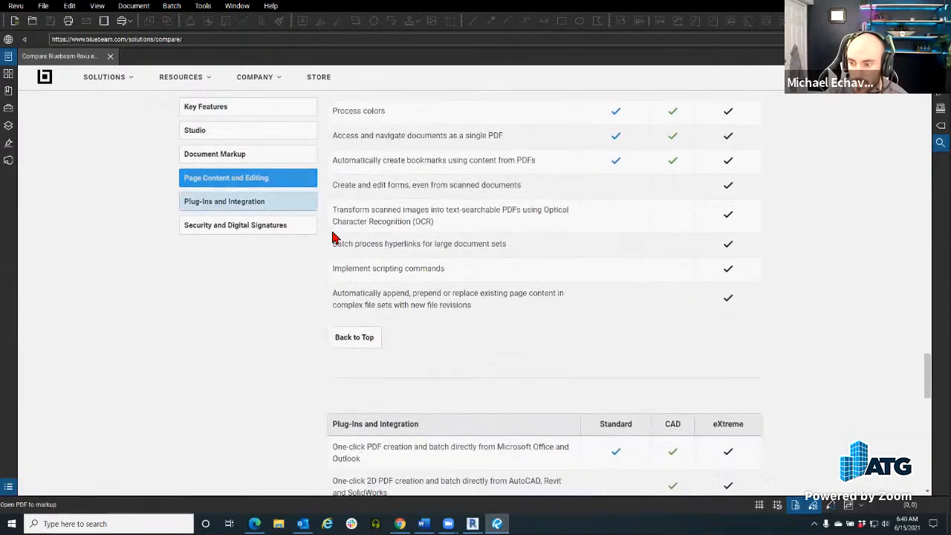
scroll(488, 240, "up", 8)
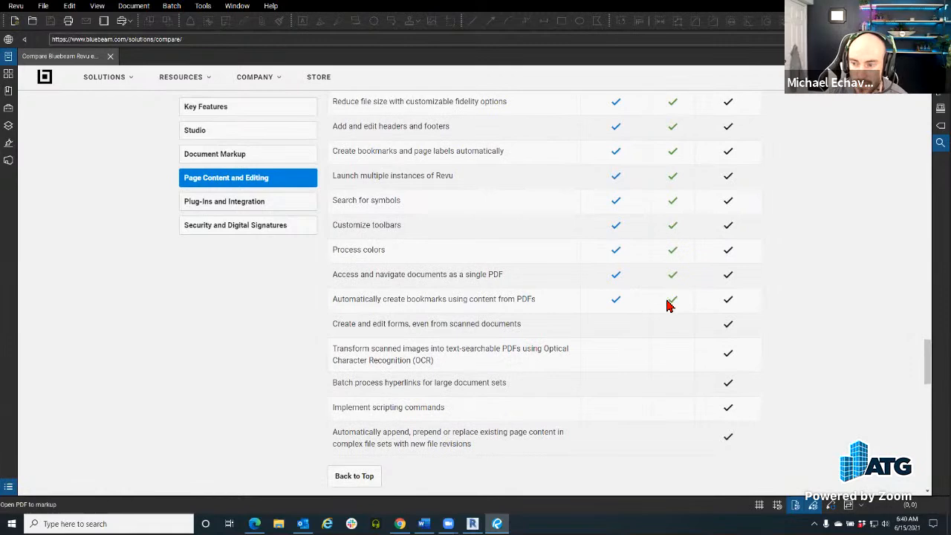
scroll(668, 313, "down", 5)
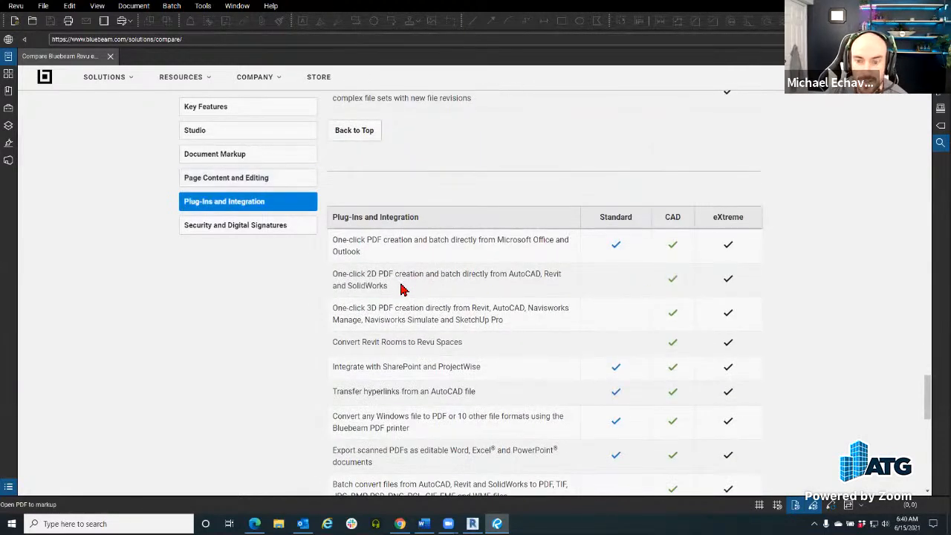
- Highlight the one-click 2D and 3D PDF creation rows and the Convert Revit Rooms to Revu Spaces row in the Plug-Ins and Integration table
mouse_move(504, 324)
left_mouse_down()
mouse_move(375, 298)
mouse_move(335, 276)
left_mouse_up()
left_click_drag(471, 345, 331, 346)
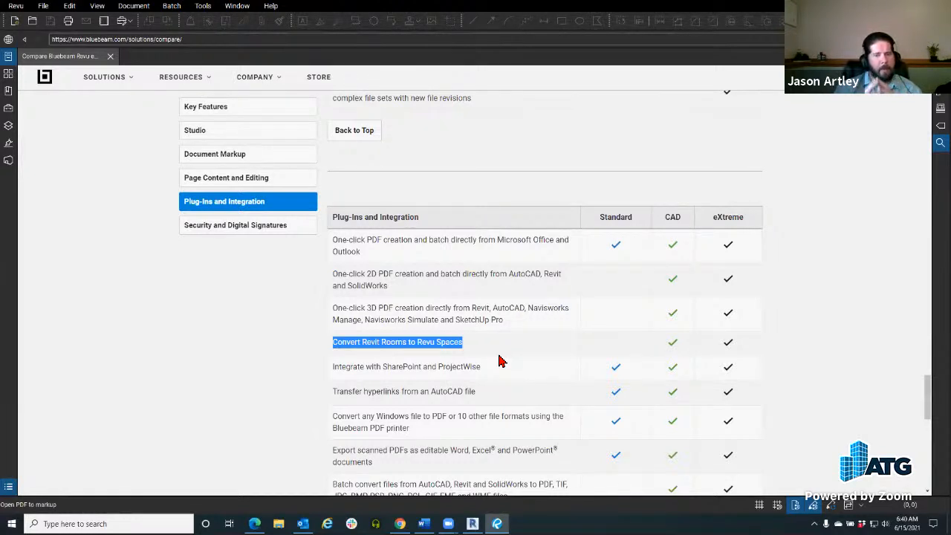
left_click_drag(338, 342, 343, 343)
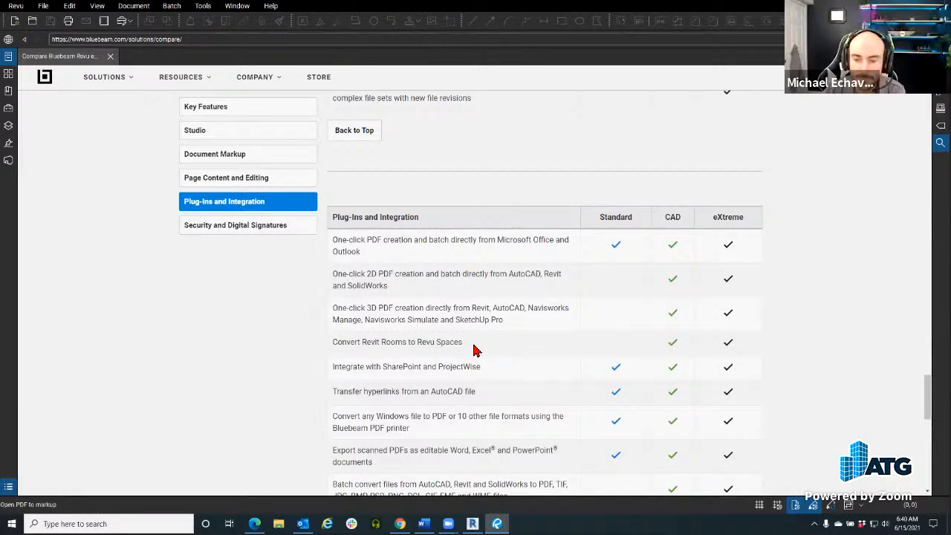
left_click_drag(363, 344, 488, 353)
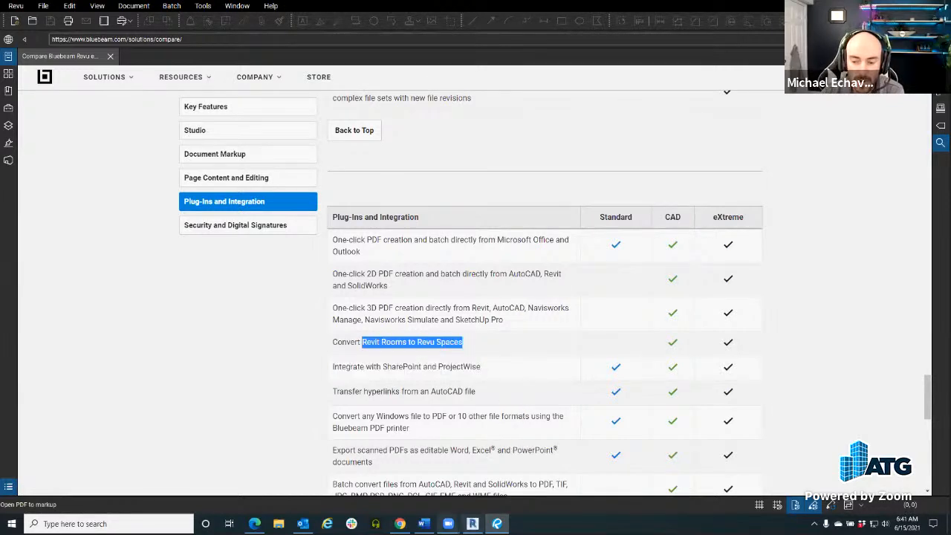
- Switch to Revit and bring up the 01 - Entry Level floor plan of the technical school around the instruction rooms
key("alt+Tab")
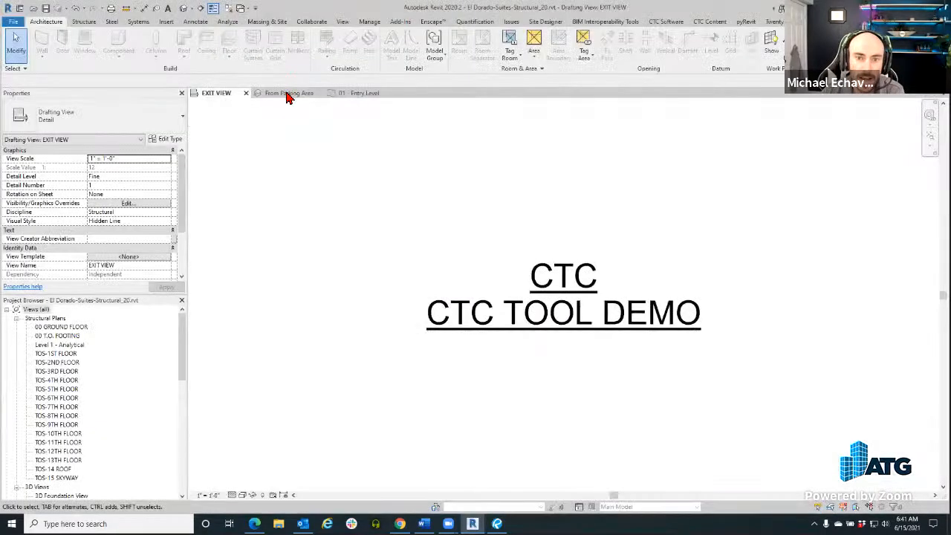
left_click(289, 96)
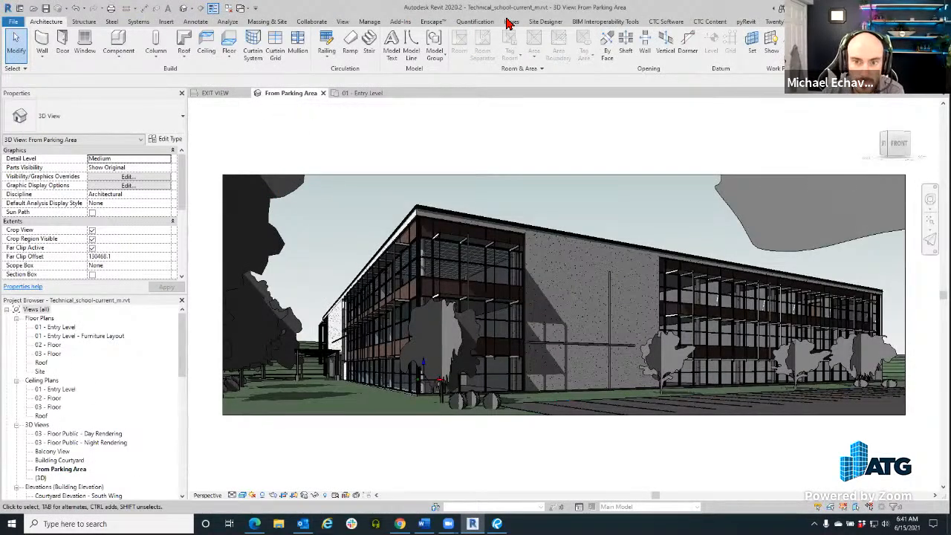
left_click(358, 94)
scroll(546, 450, "down", 1)
left_click_drag(546, 449, 448, 282)
scroll(425, 258, "up", 3)
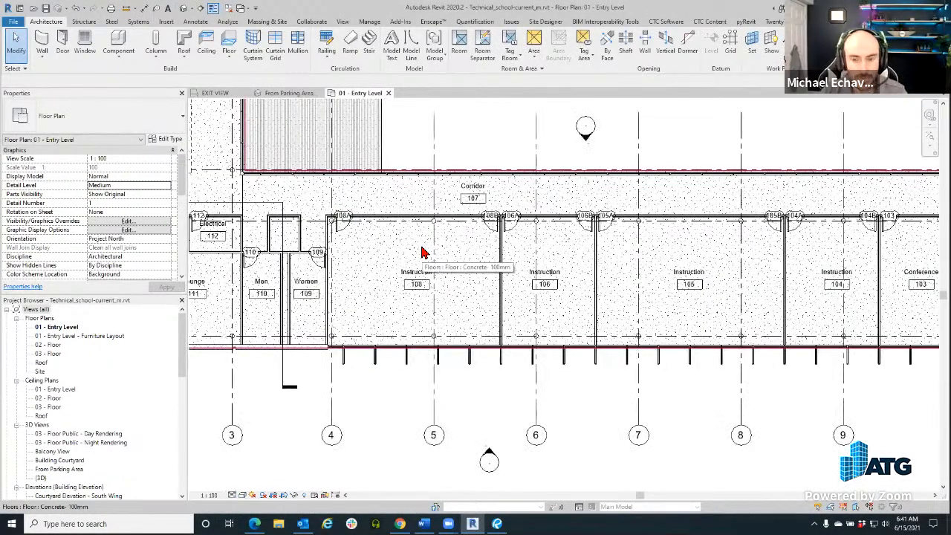
- Select the Instruction 108 room in the entry level floor plan
left_click(421, 254)
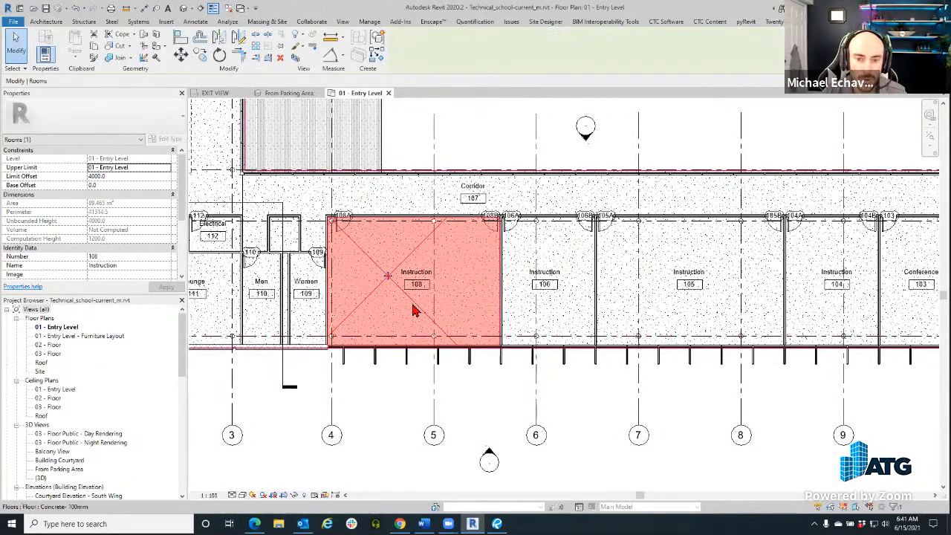
mouse_move(389, 377)
left_mouse_down()
mouse_move(400, 364)
mouse_move(428, 364)
left_mouse_up()
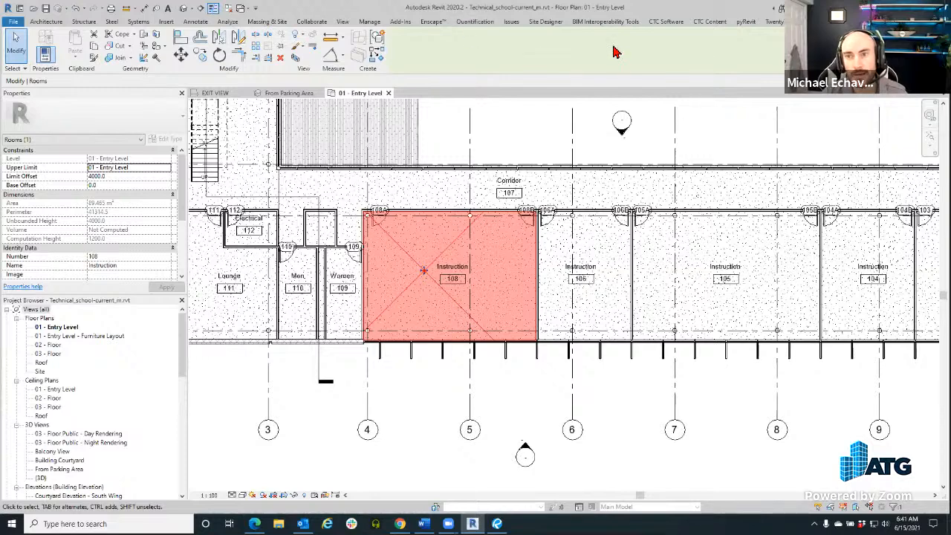
left_click(572, 58)
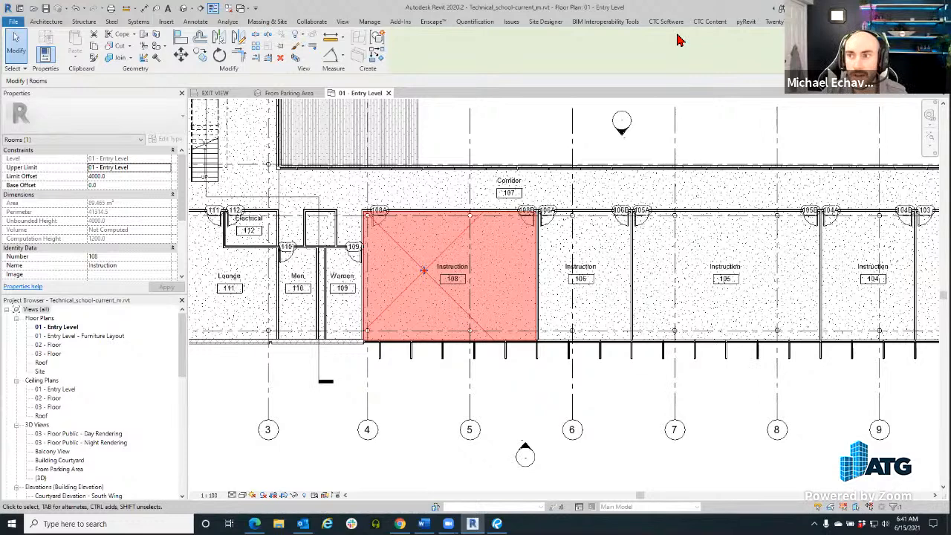
- Open the Bluebeam conversion settings and enable exporting rooms to spaces and exporting rooms to area measurements
left_click(401, 22)
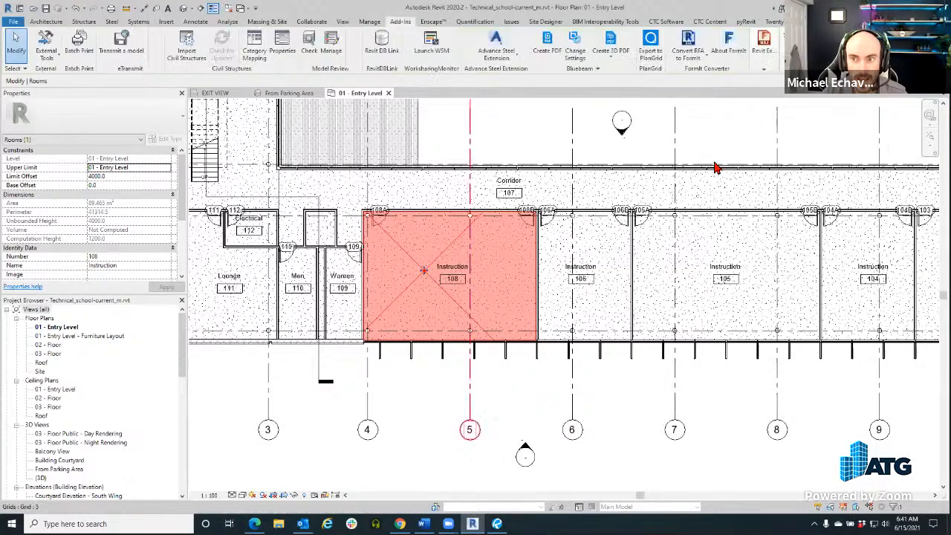
left_click(574, 52)
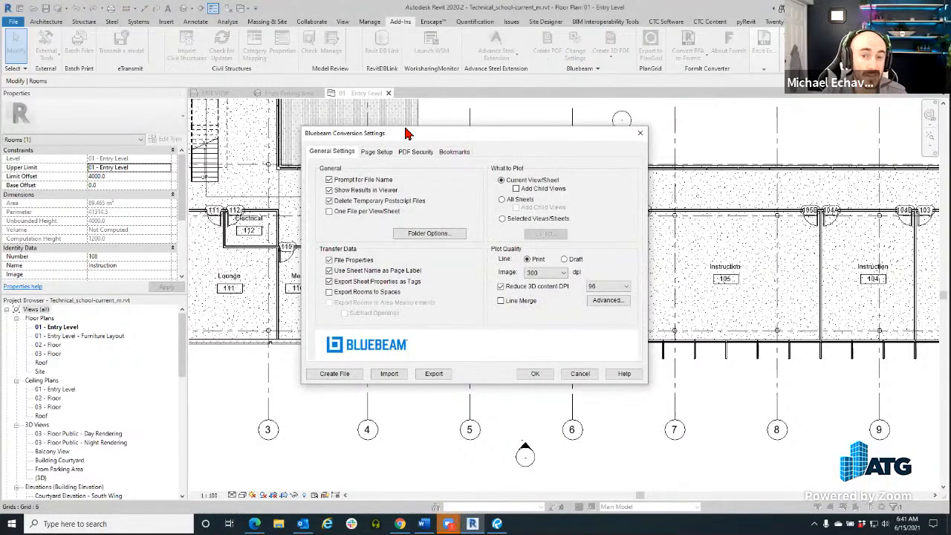
left_click_drag(409, 133, 371, 110)
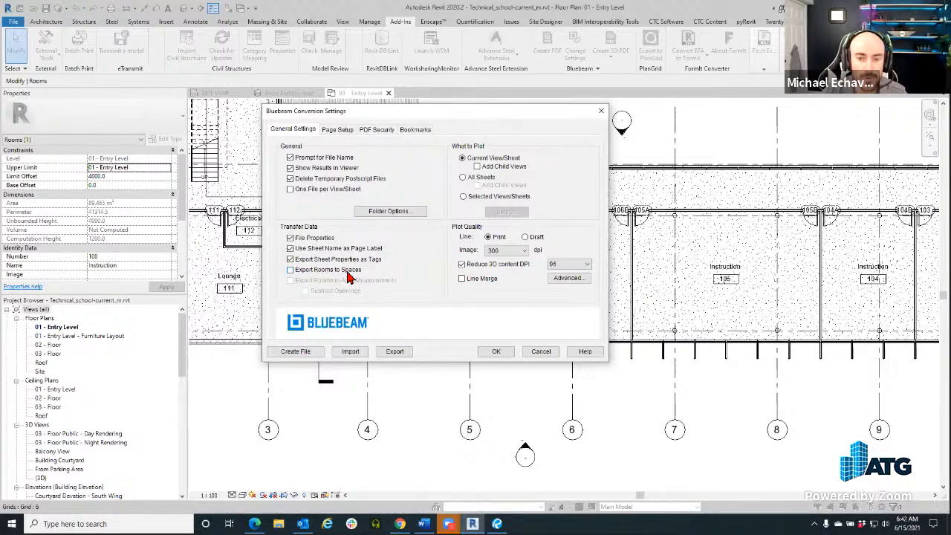
left_click(298, 269)
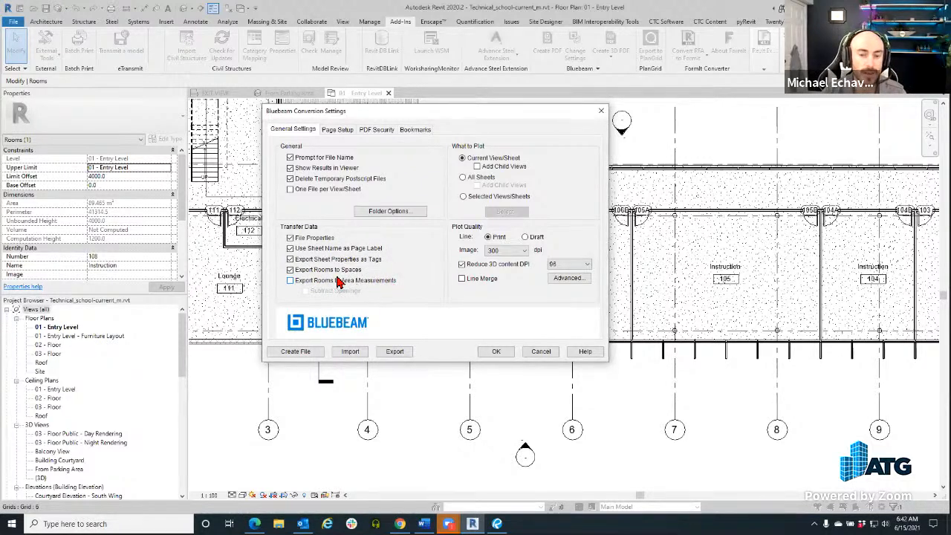
left_click(292, 282)
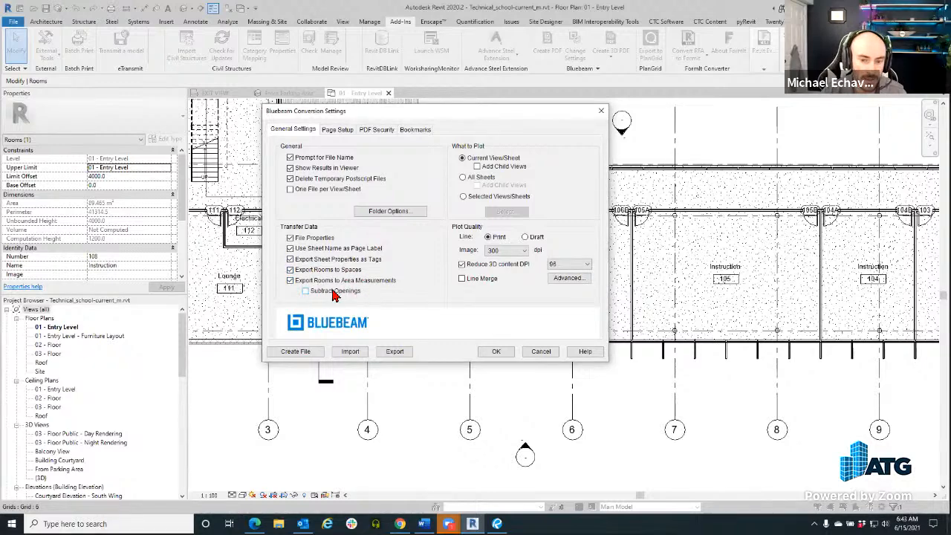
key("ctrl")
key("ctrl")
key("ctrl")
key("ctrl")
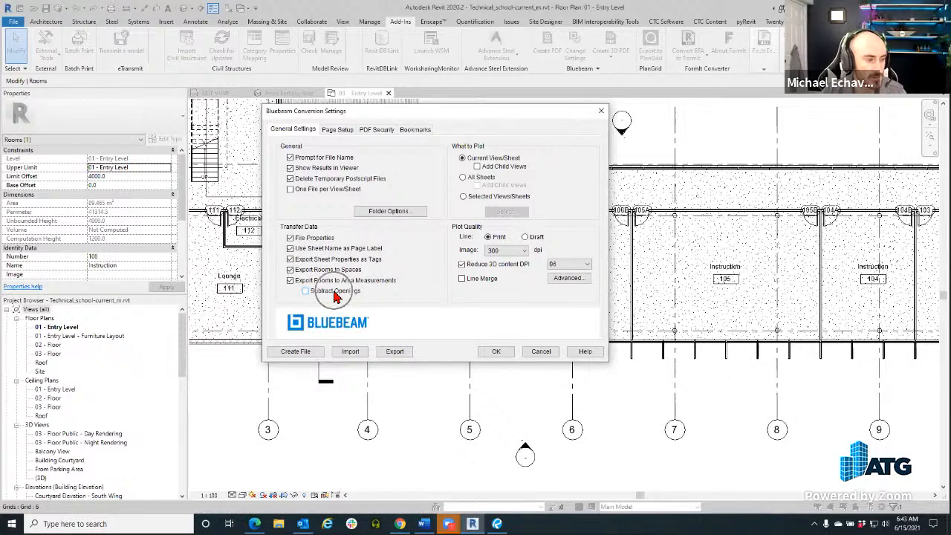
key("ctrl")
key("ctrl")
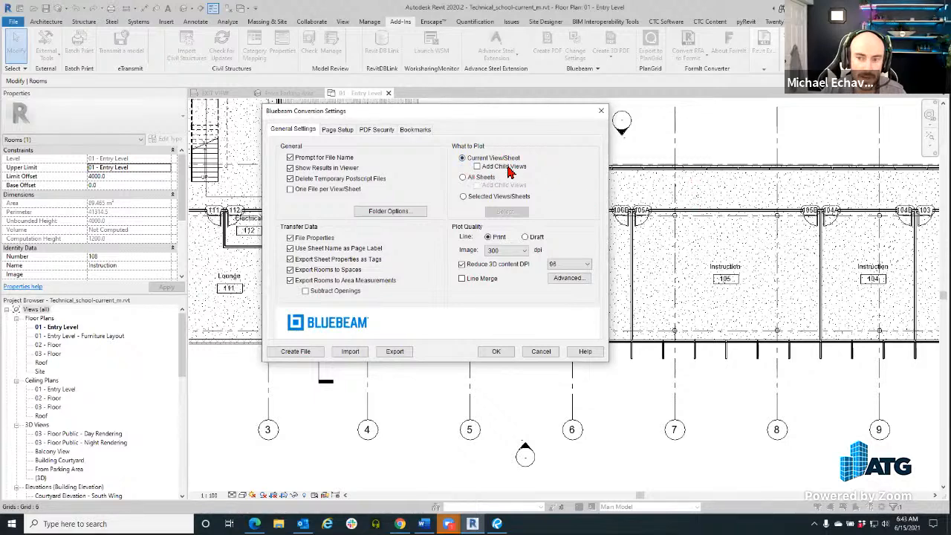
- Set the conversion to plot selected views/sheets and look through the available entries in the Default view/sheet set
left_click(485, 199)
left_click(511, 212)
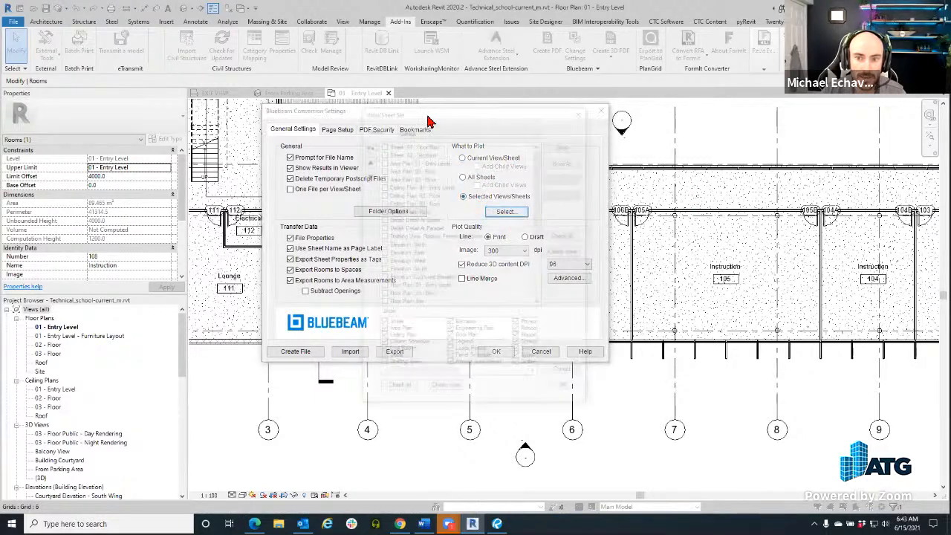
left_click_drag(421, 118, 300, 95)
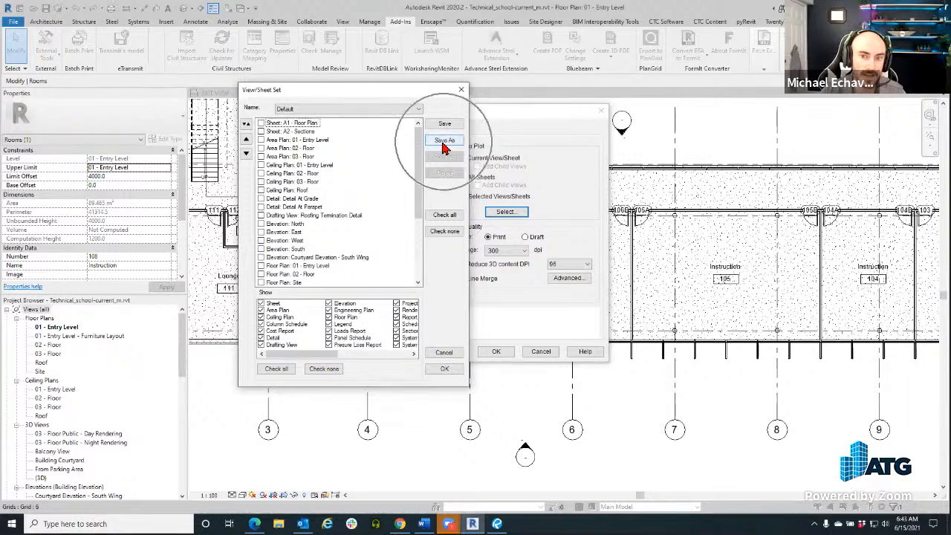
scroll(323, 223, "down", 4)
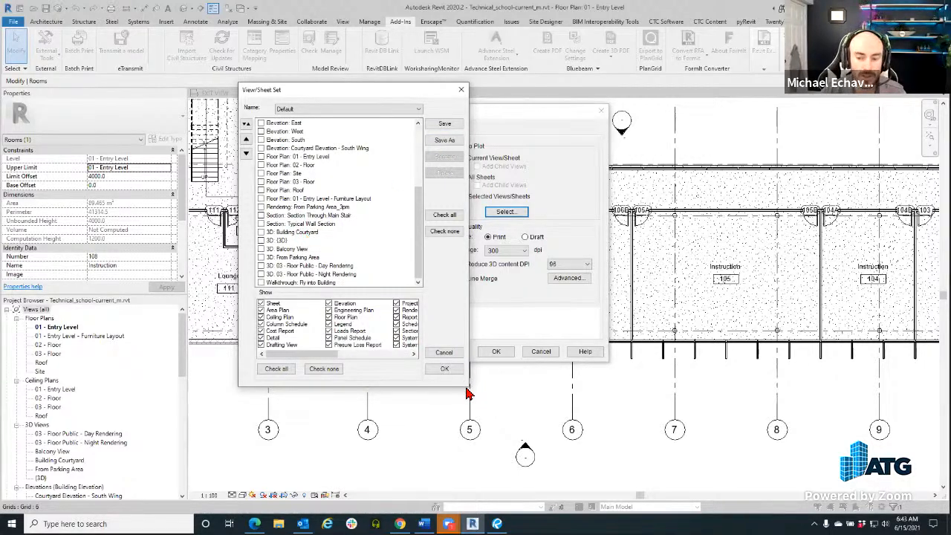
left_click_drag(325, 358, 280, 355)
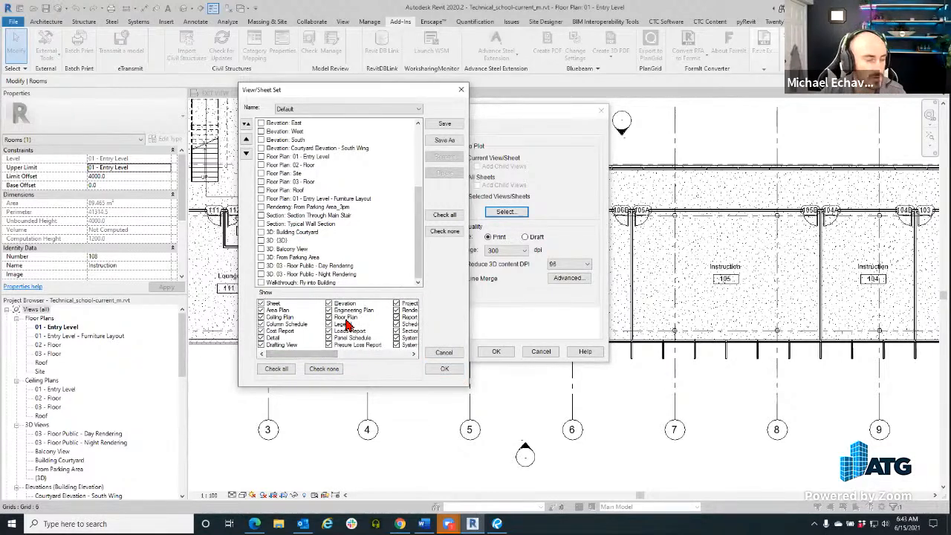
- Exclude drafting views from the view/sheet list, include them again, and close the set
left_click(261, 347)
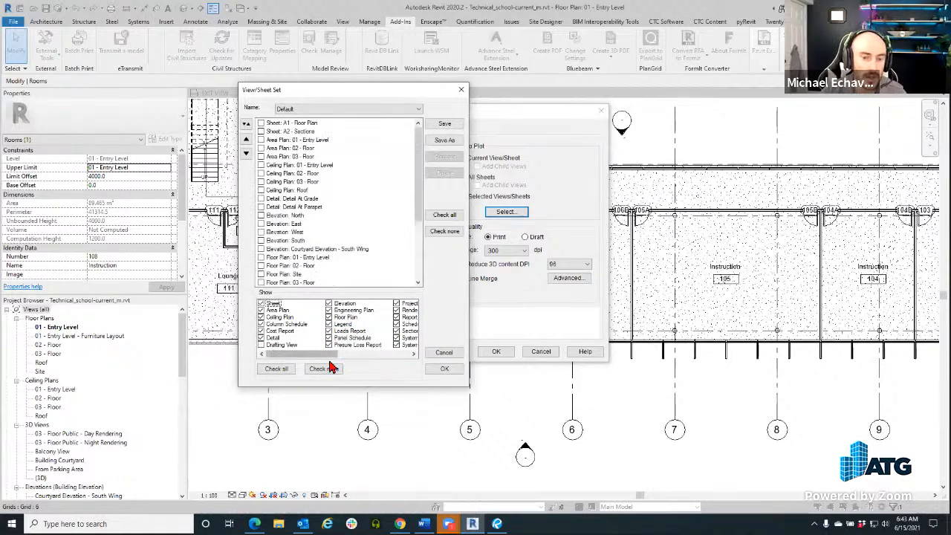
scroll(321, 250, "down", 2)
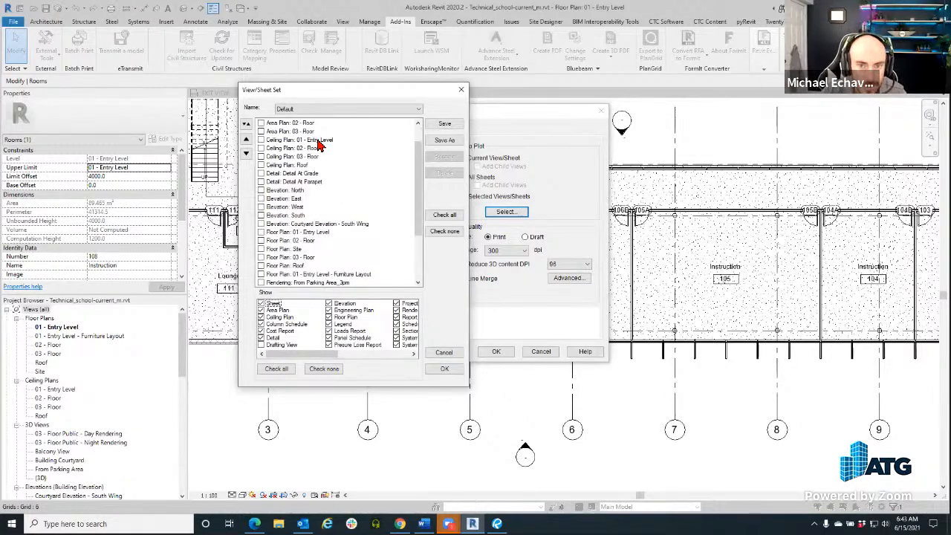
left_click(294, 191)
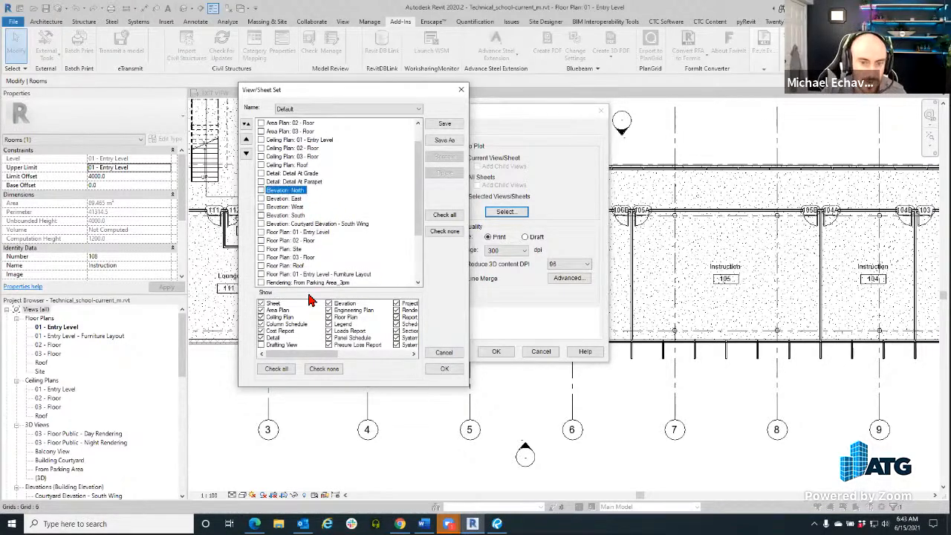
left_click(283, 346)
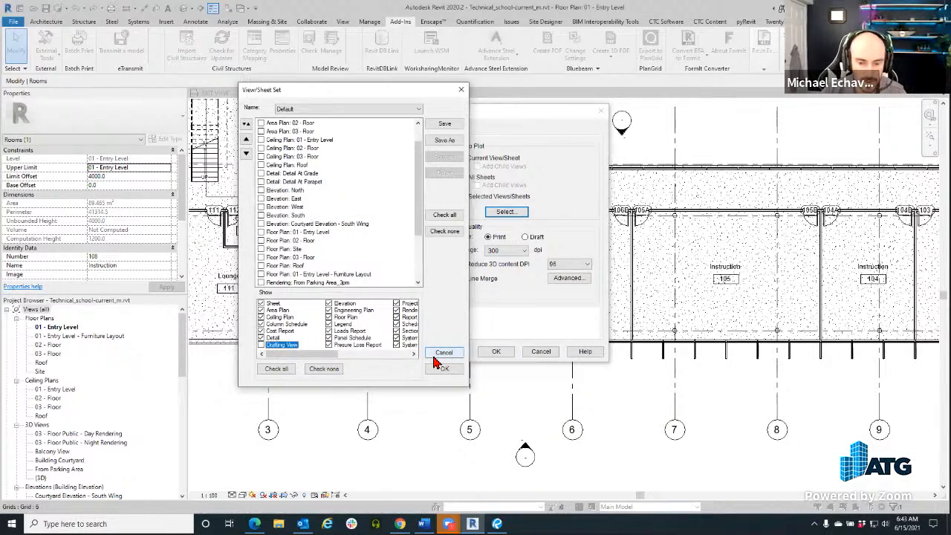
left_click(261, 345)
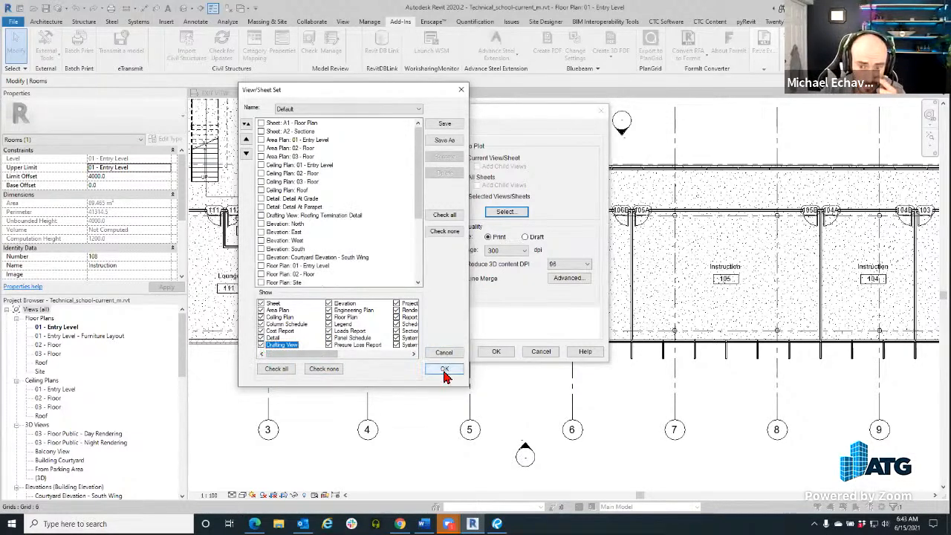
left_click(460, 89)
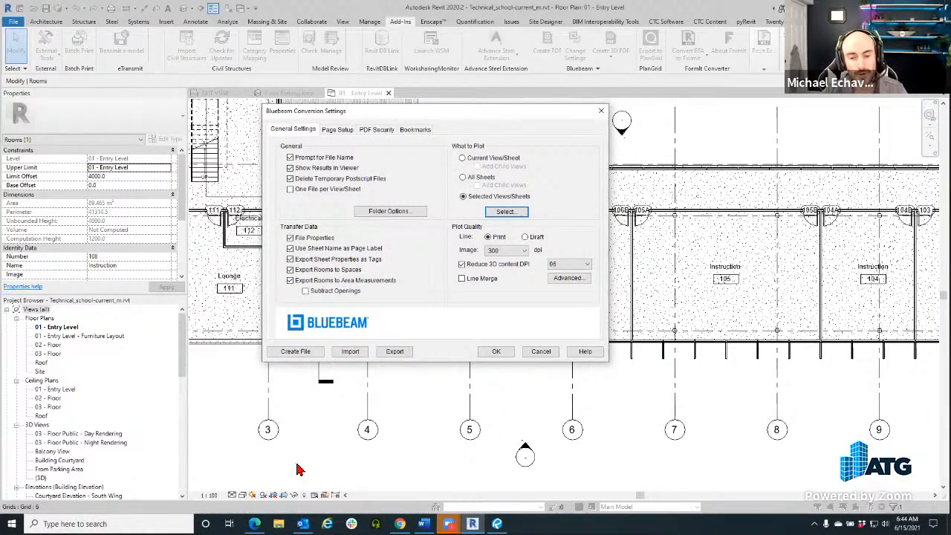
- Switch to Bluebeam Revu and open Residential_Sample_Project.pdf from the Export Revit folder under Exercise Documents > Spaces
left_click(497, 523)
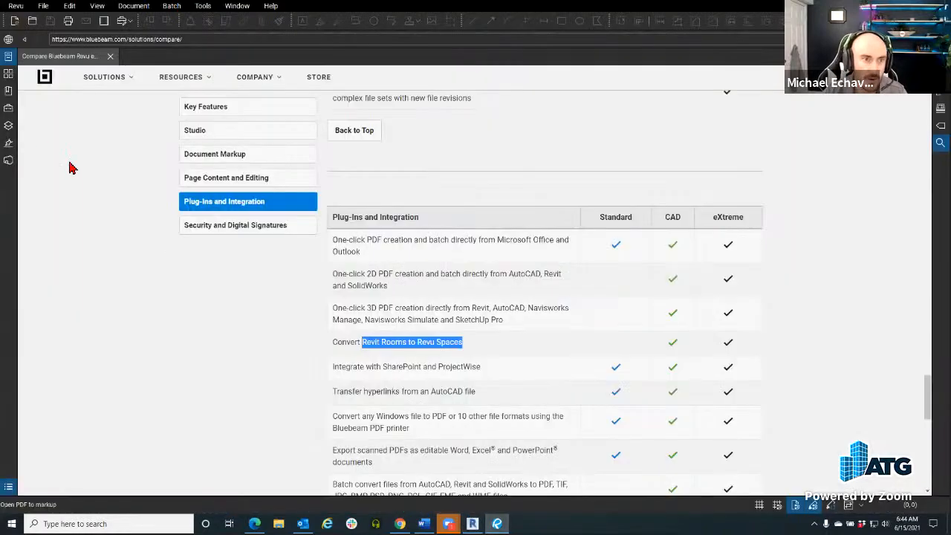
left_click(10, 57)
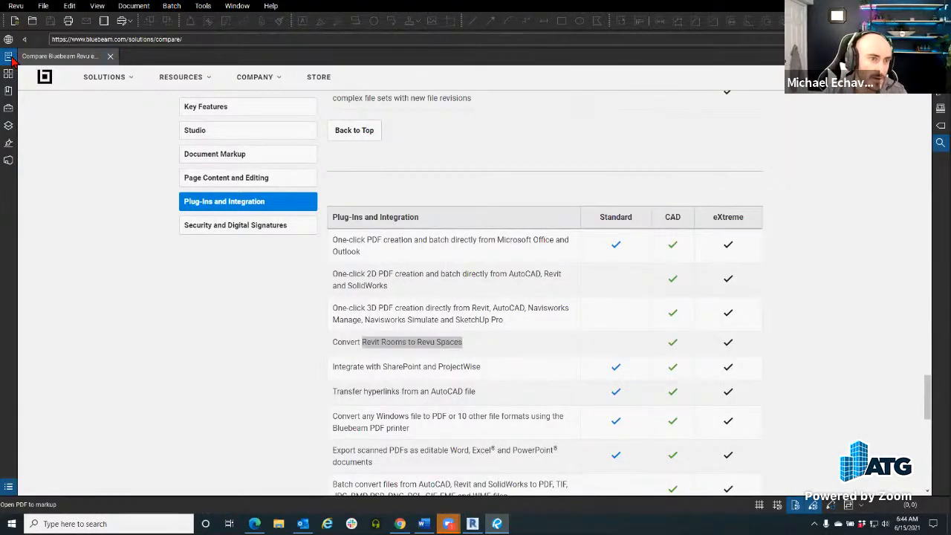
left_click(43, 5)
left_click(56, 41)
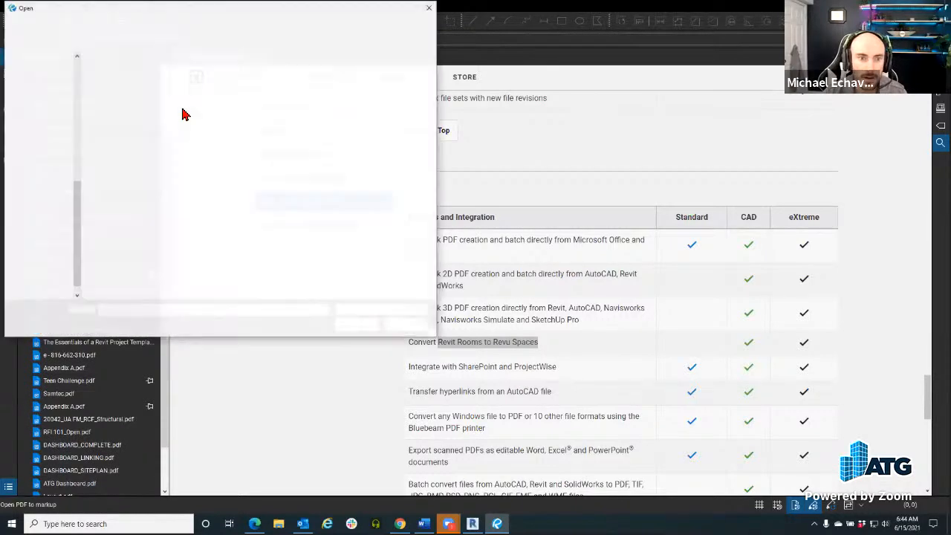
scroll(43, 145, "up", 4)
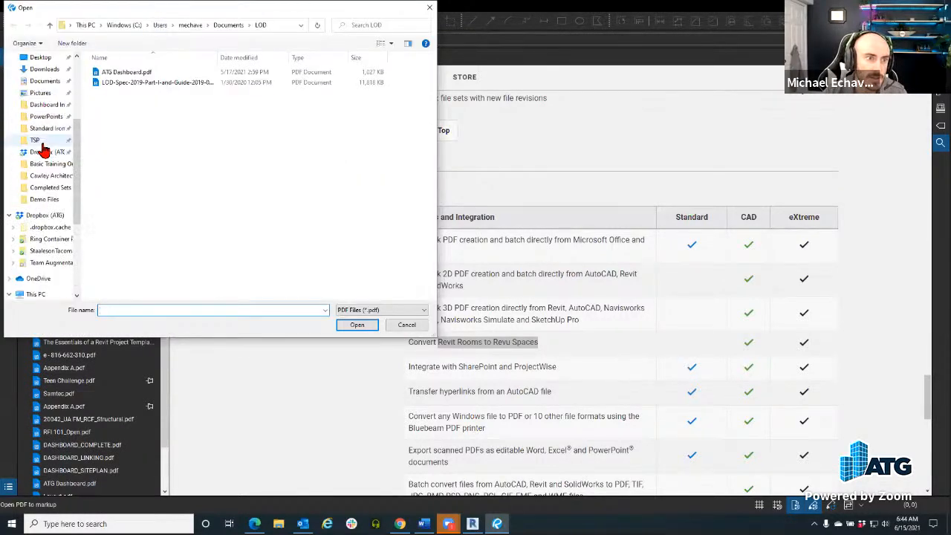
scroll(43, 150, "up", 3)
left_click(49, 136)
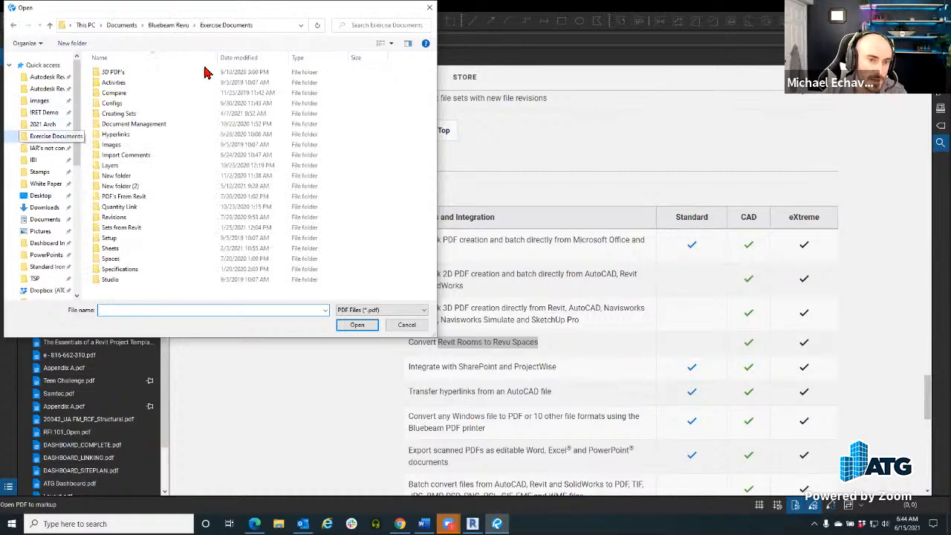
double_click(182, 258)
double_click(149, 71)
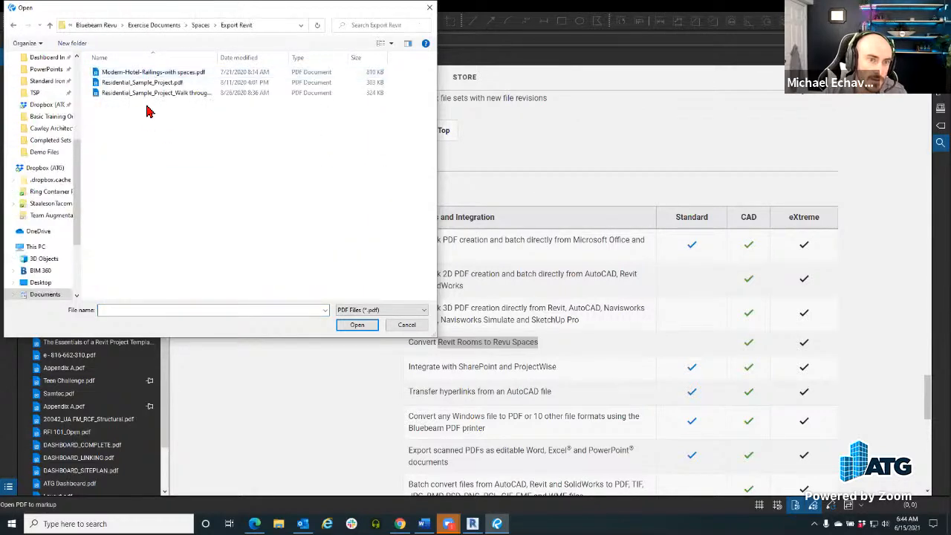
left_click(142, 82)
left_click(356, 325)
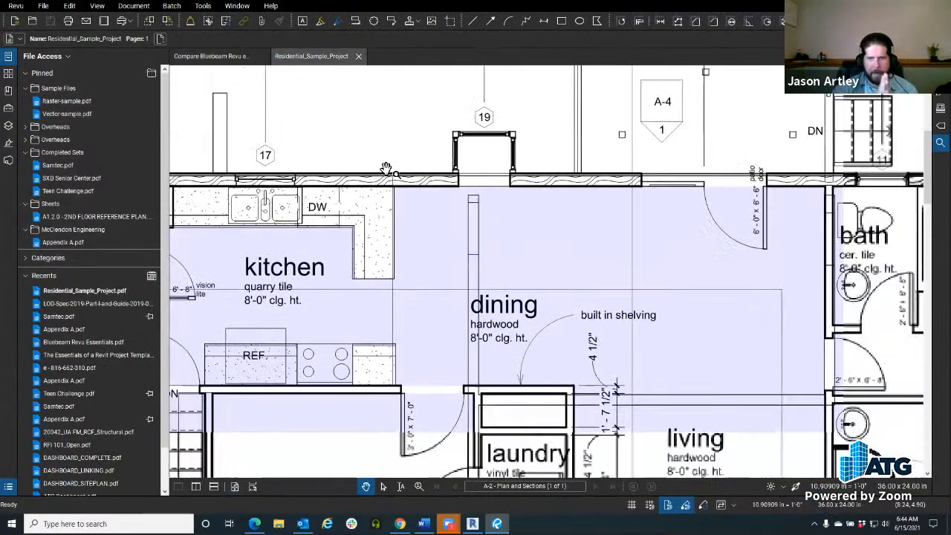
- Examine the shaded room spaces across the first floor plan, including the kitchen, dining and living areas
scroll(387, 168, "down", 6)
scroll(422, 203, "up", 2)
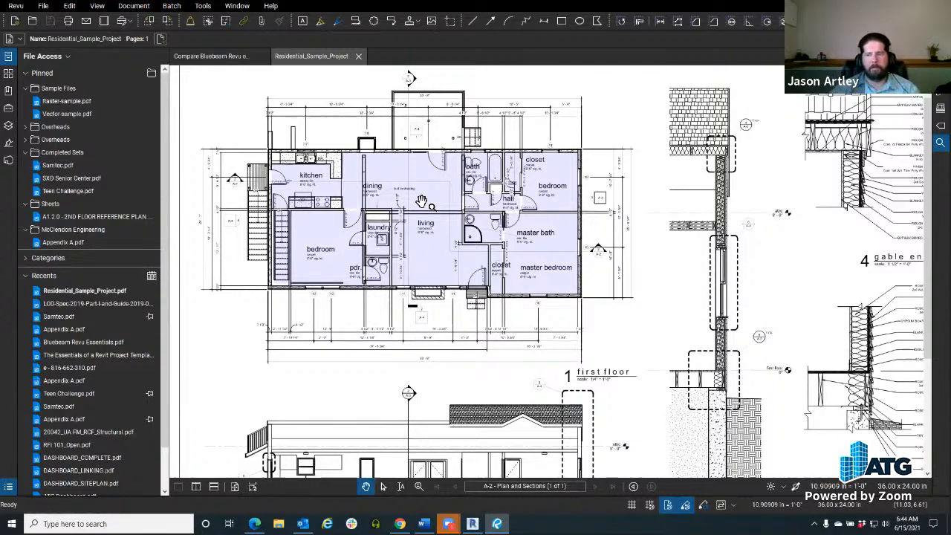
mouse_move(617, 318)
left_mouse_down()
mouse_move(549, 310)
mouse_move(593, 312)
mouse_move(641, 333)
left_mouse_up()
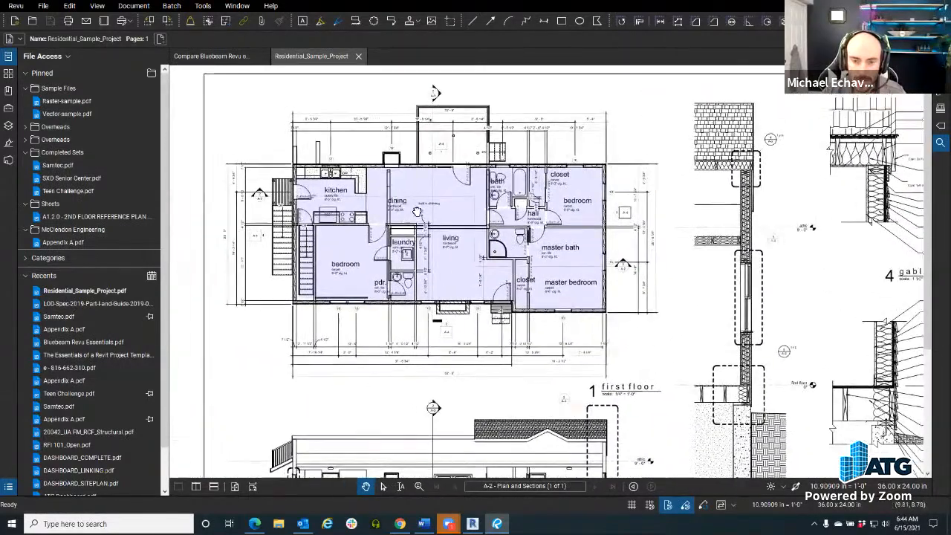
scroll(404, 206, "up", 5)
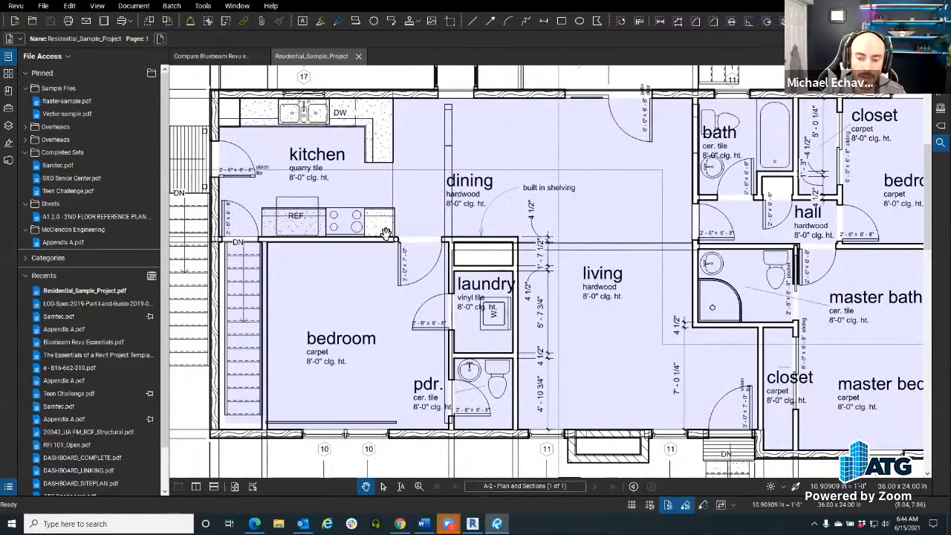
scroll(386, 233, "down", 6)
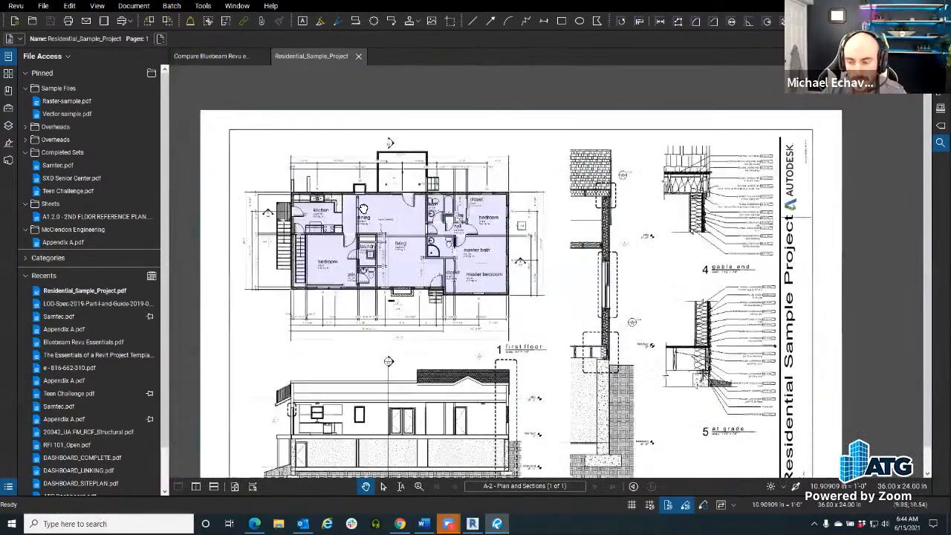
scroll(363, 210, "up", 5)
scroll(432, 317, "down", 4)
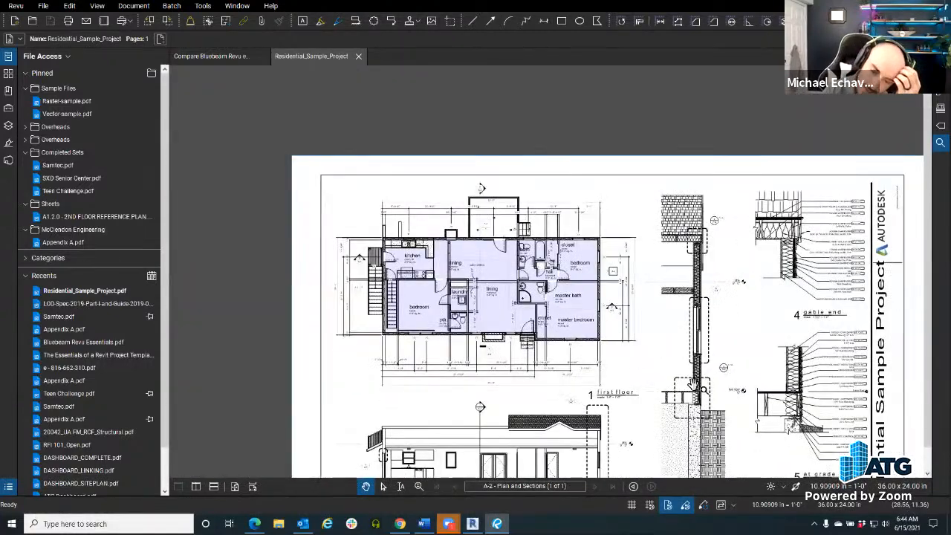
scroll(475, 291, "up", 1)
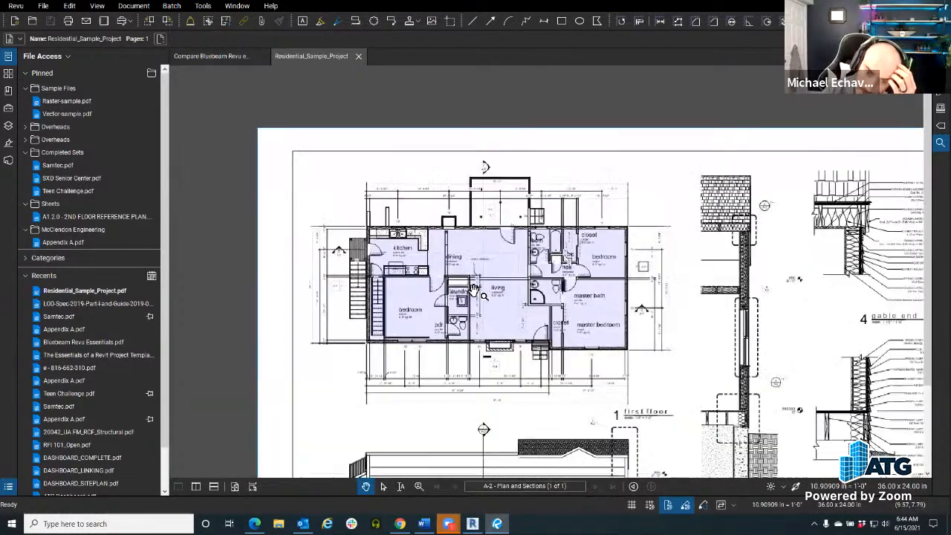
scroll(474, 289, "up", 3)
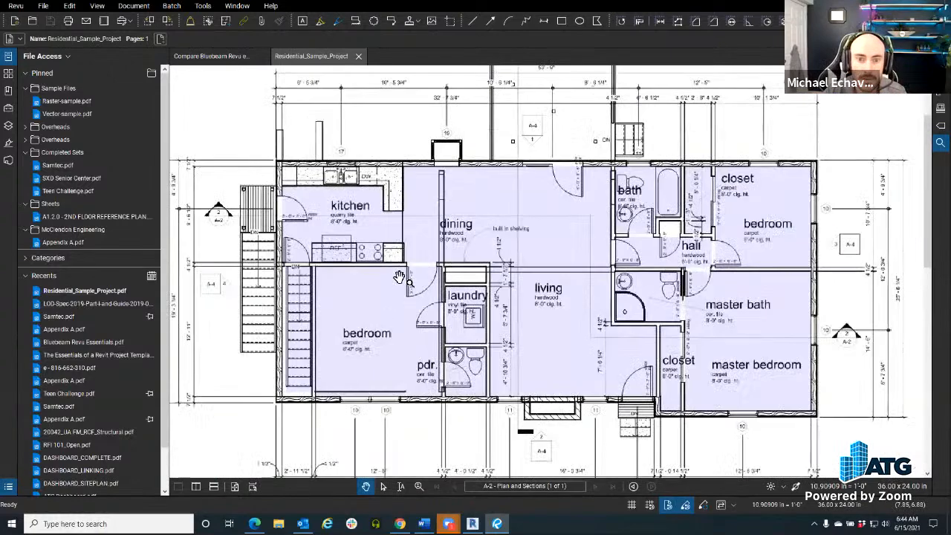
scroll(401, 283, "up", 2)
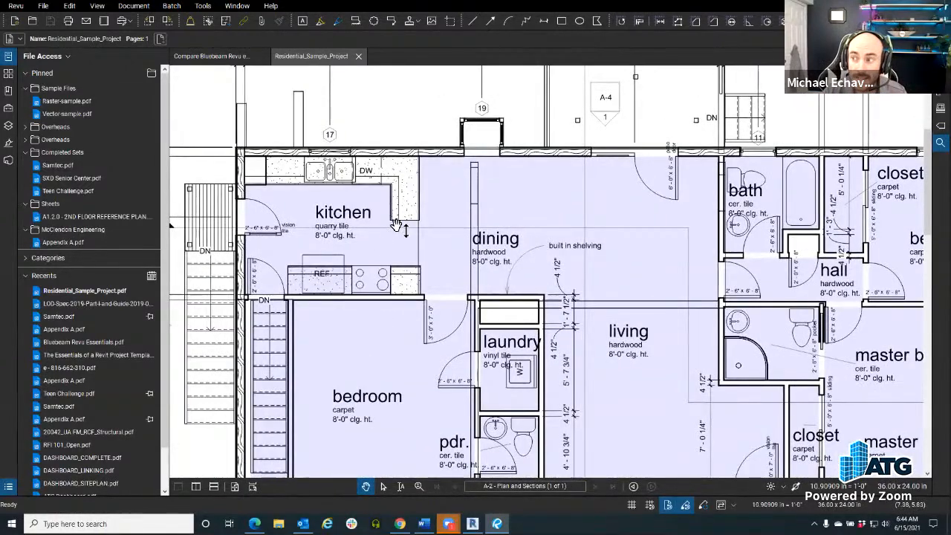
- Show the document's list of spaces and access the properties of the bath 8 space
left_click(939, 97)
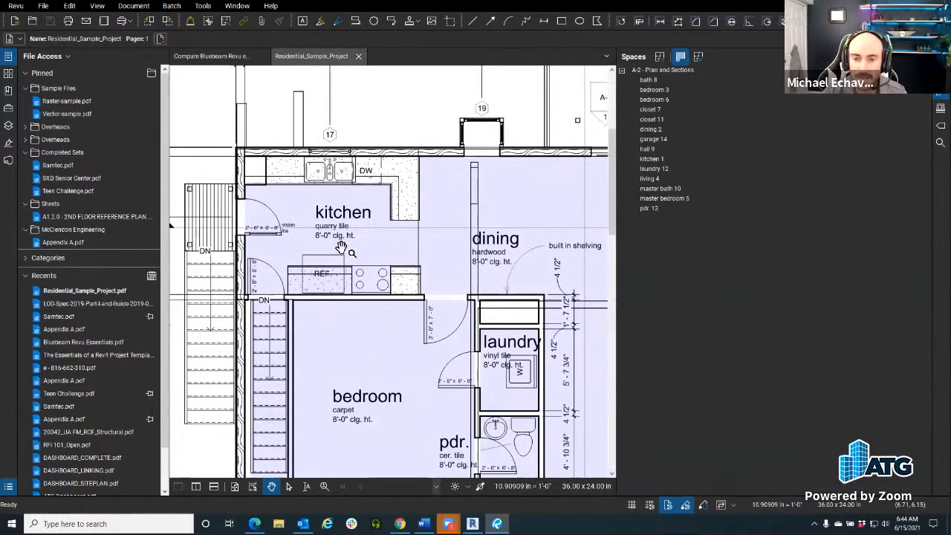
right_click(647, 82)
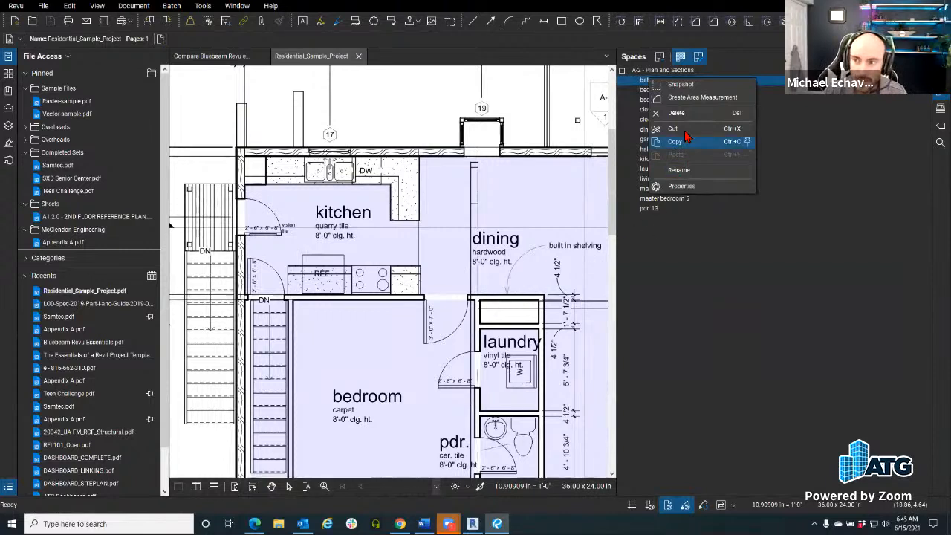
left_click(698, 190)
left_click(443, 257)
left_click(472, 306)
left_click(500, 289)
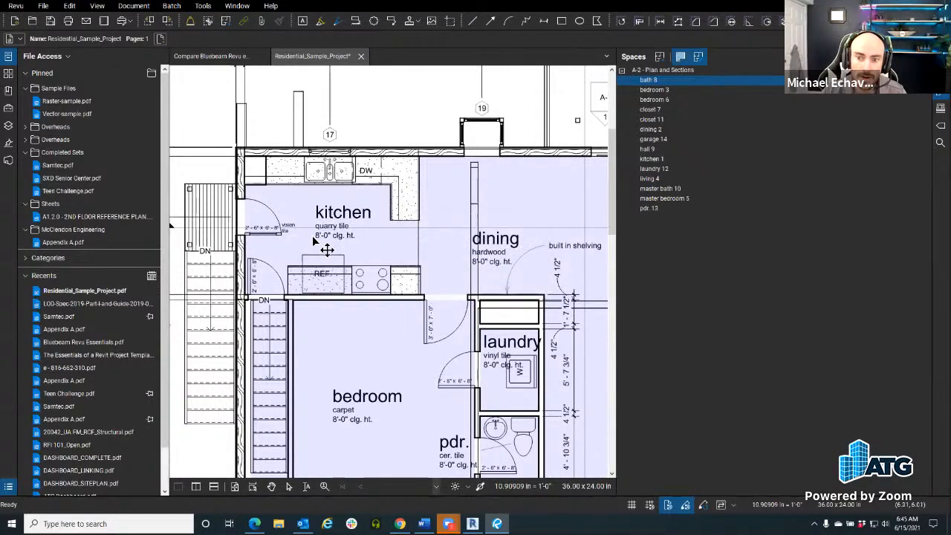
- Locate the bath 8 space on the first floor plan and create an area measurement from it
scroll(260, 182, "down", 6)
scroll(422, 212, "up", 6)
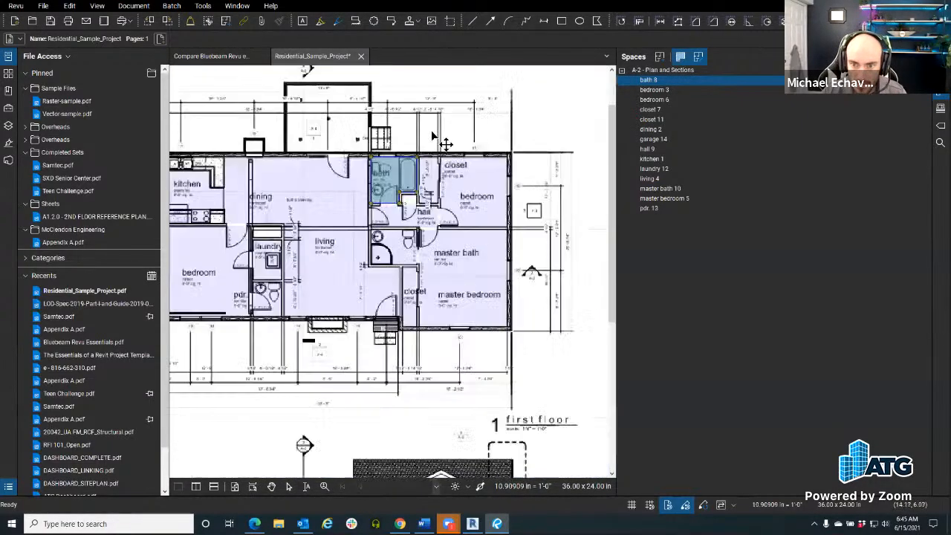
left_click_drag(429, 111, 456, 164)
scroll(457, 164, "up", 2)
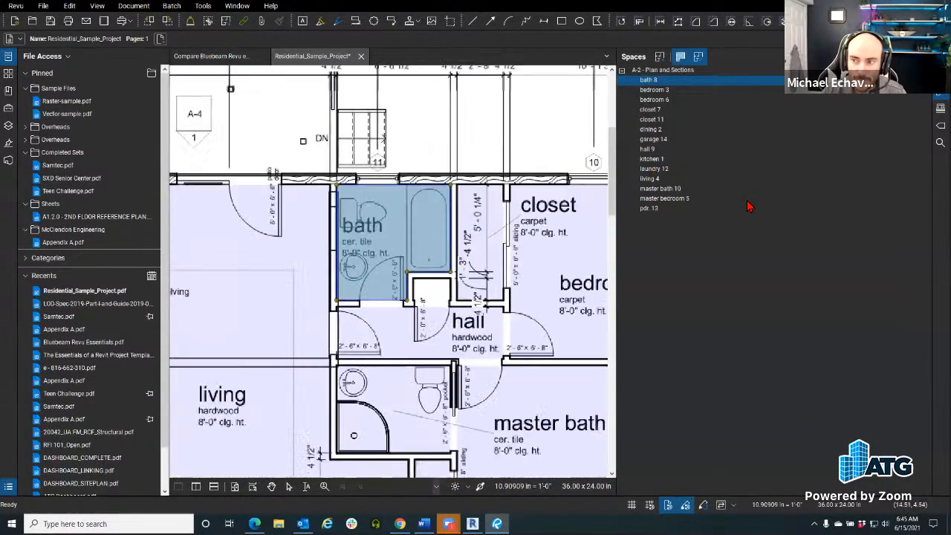
right_click(649, 82)
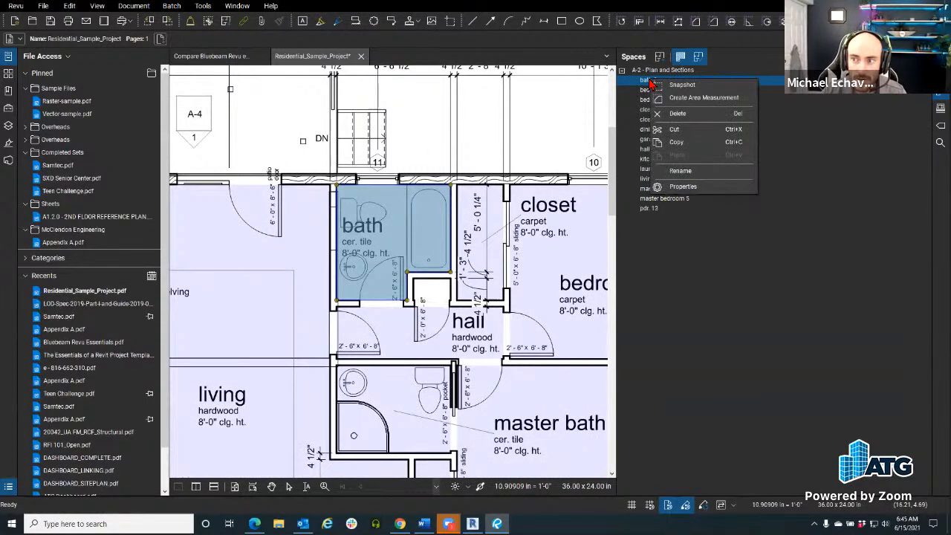
left_click(688, 99)
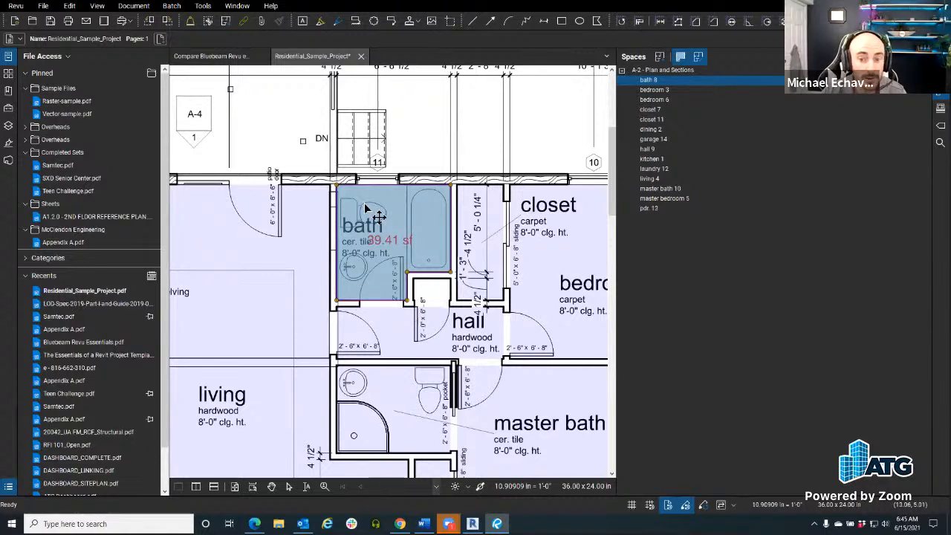
- Add a control point to the short vertical edge of the bath space beside the hall
right_click(379, 304)
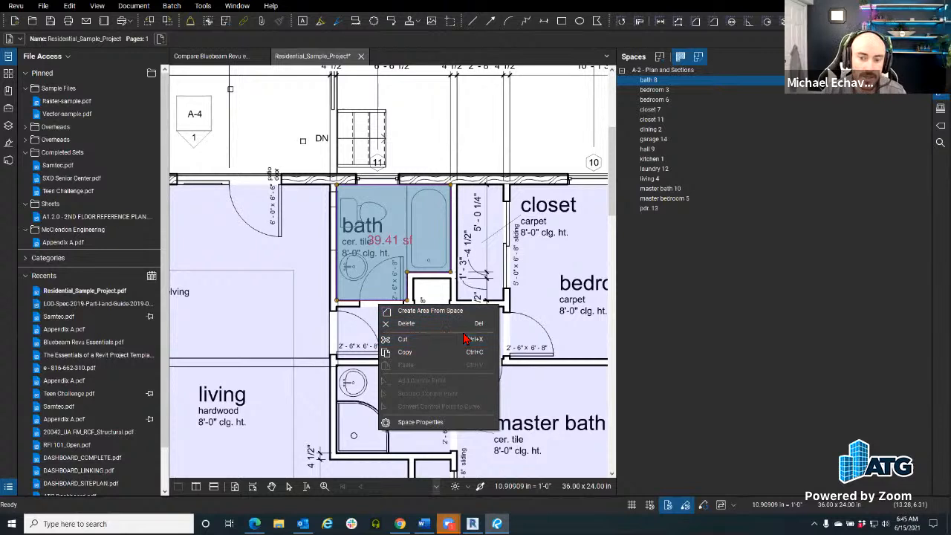
left_click(484, 289)
left_click(406, 291)
right_click(407, 290)
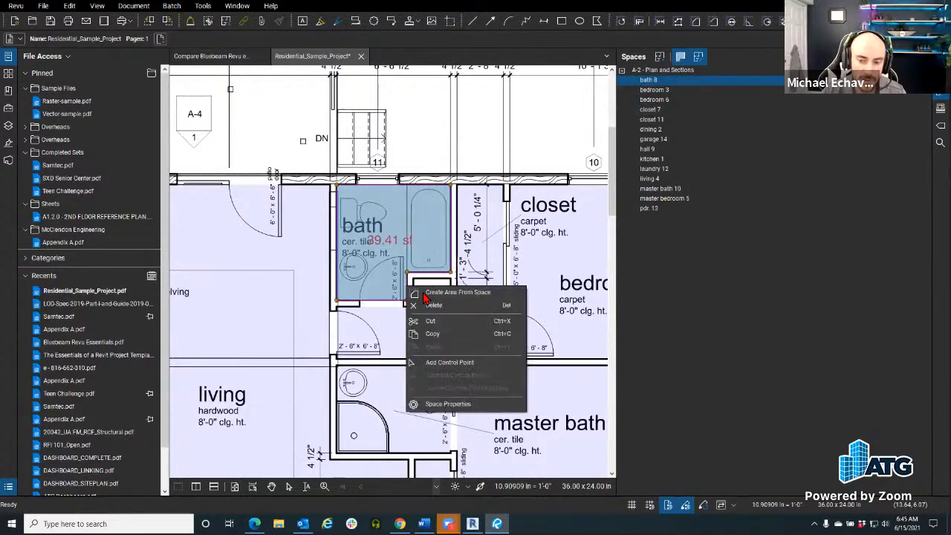
left_click(449, 363)
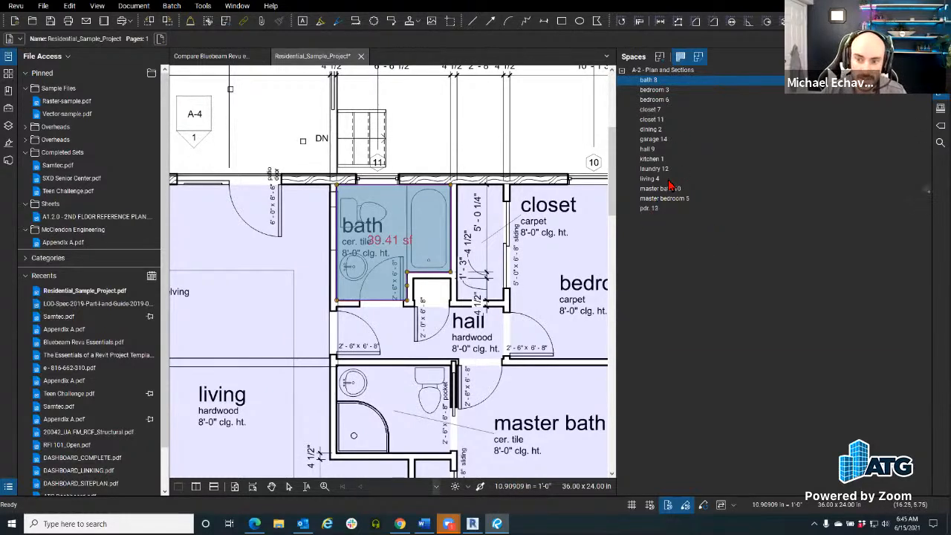
- Take a snapshot of the bath 8 space and paste it in the blank area above and beside the corner bedroom
right_click(663, 91)
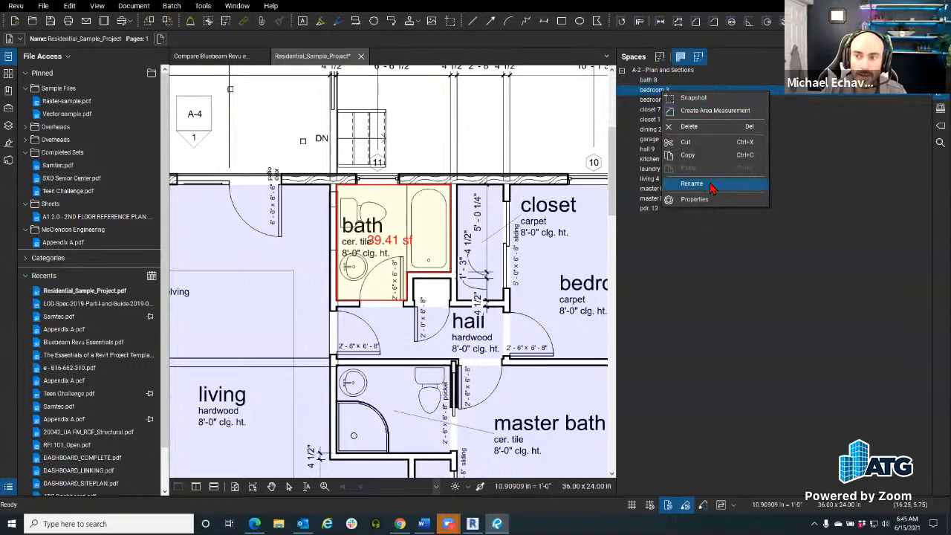
left_click(747, 249)
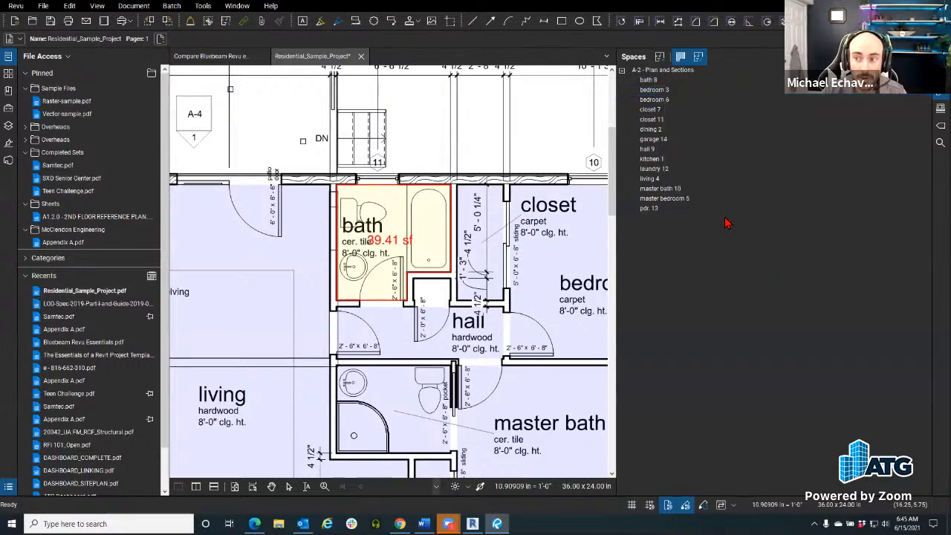
right_click(647, 80)
scroll(392, 291, "down", 6)
key("Escape")
left_click_drag(500, 298, 438, 220)
scroll(438, 220, "up", 6)
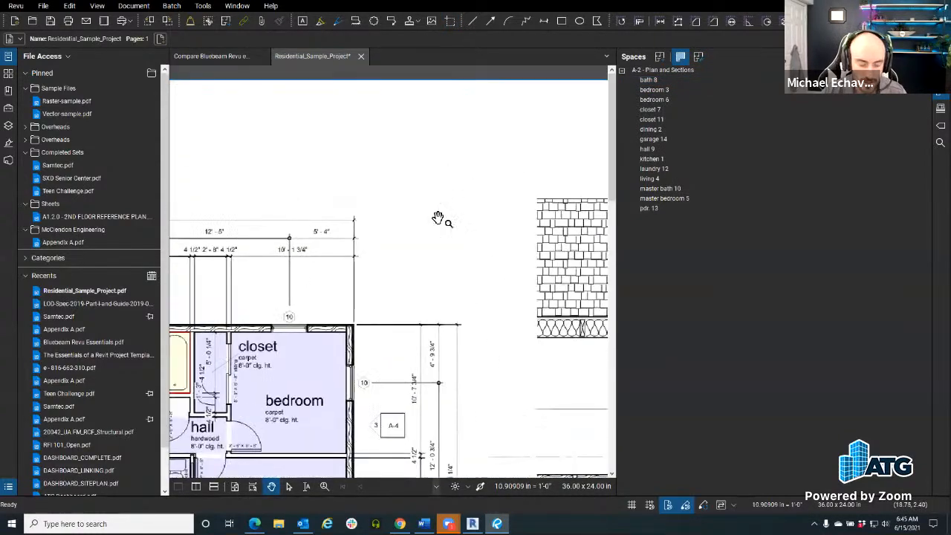
key("ctrl+v")
left_click_drag(484, 168, 439, 240)
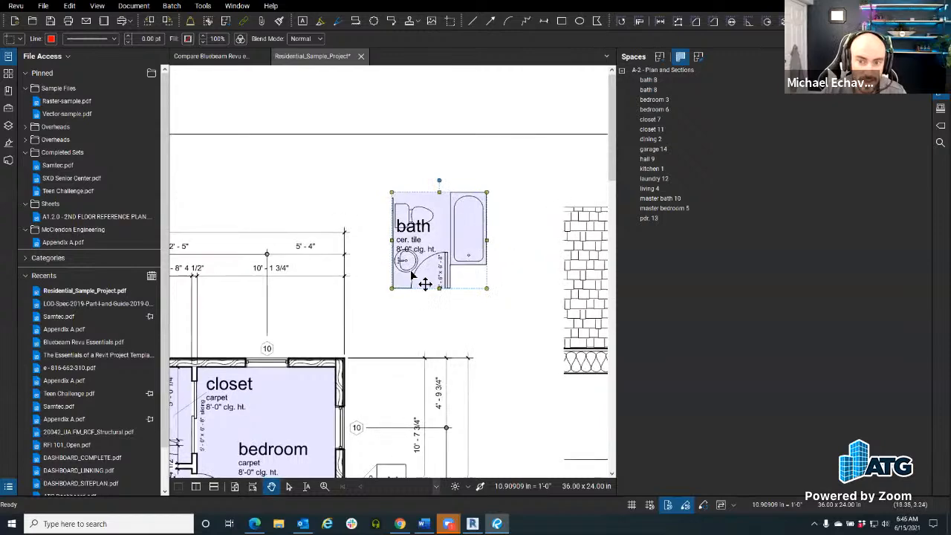
scroll(435, 241, "up", 2)
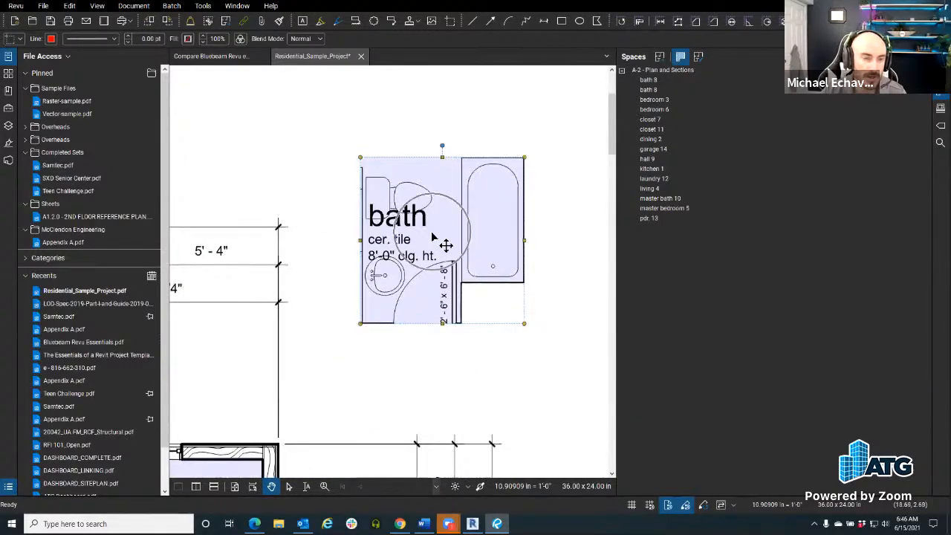
- Show the Tool Chest and bring up the available actions for the bath 8 space
left_click(9, 108)
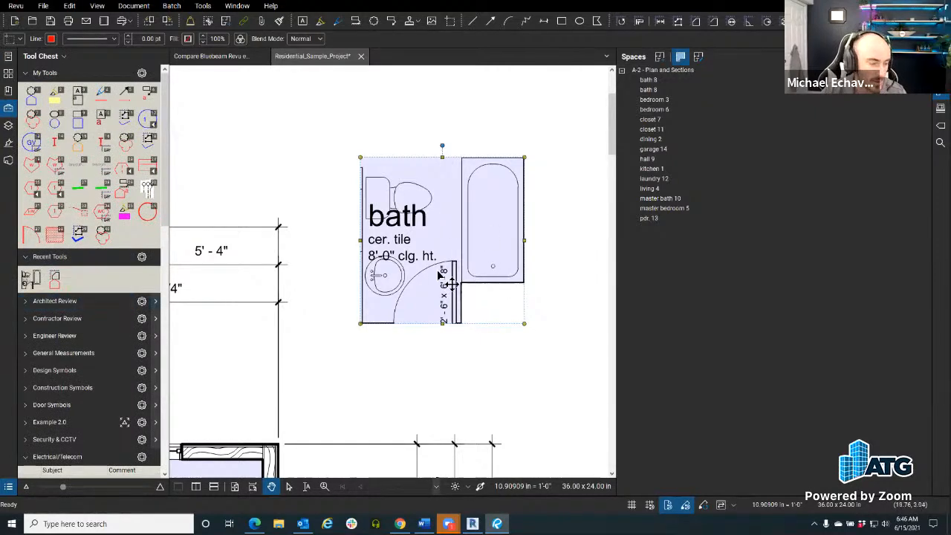
scroll(519, 308, "down", 5)
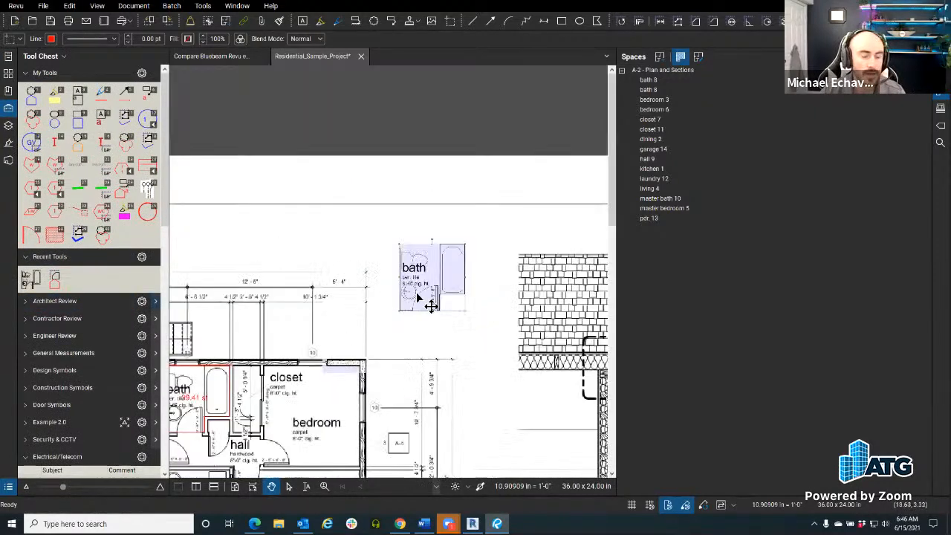
right_click(648, 83)
left_click(654, 335)
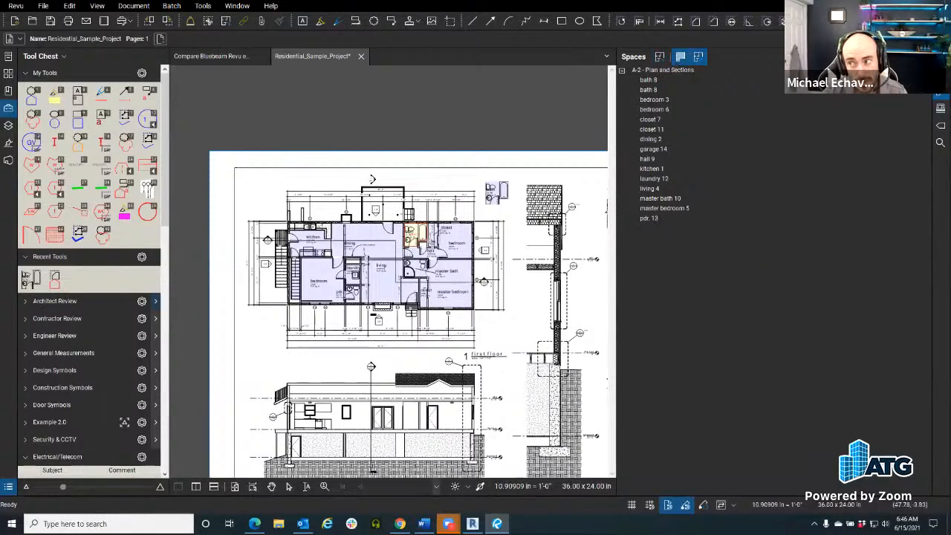
- Show where the Spaces panel is offered among the available panels, view Studio and File Access, and collapse the side panel
right_click(9, 185)
mouse_move(15, 186)
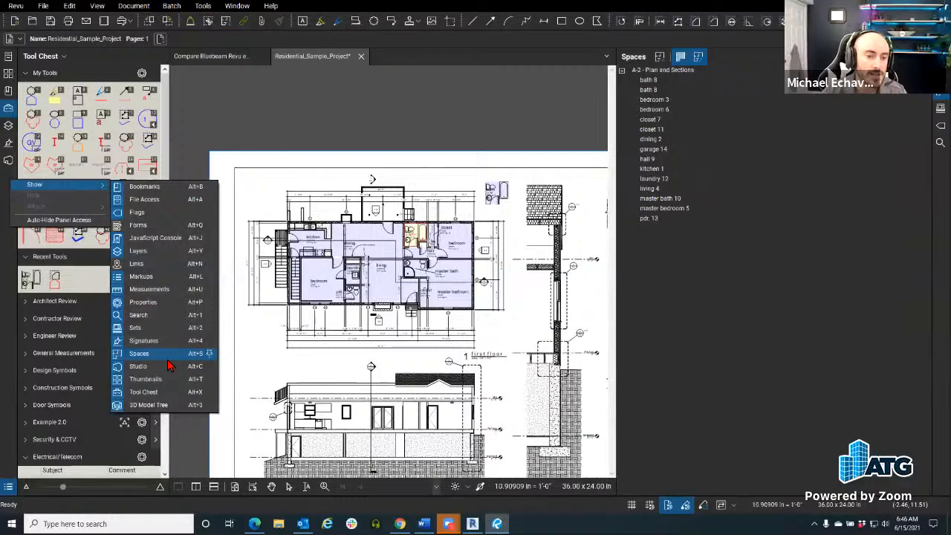
left_click(7, 168)
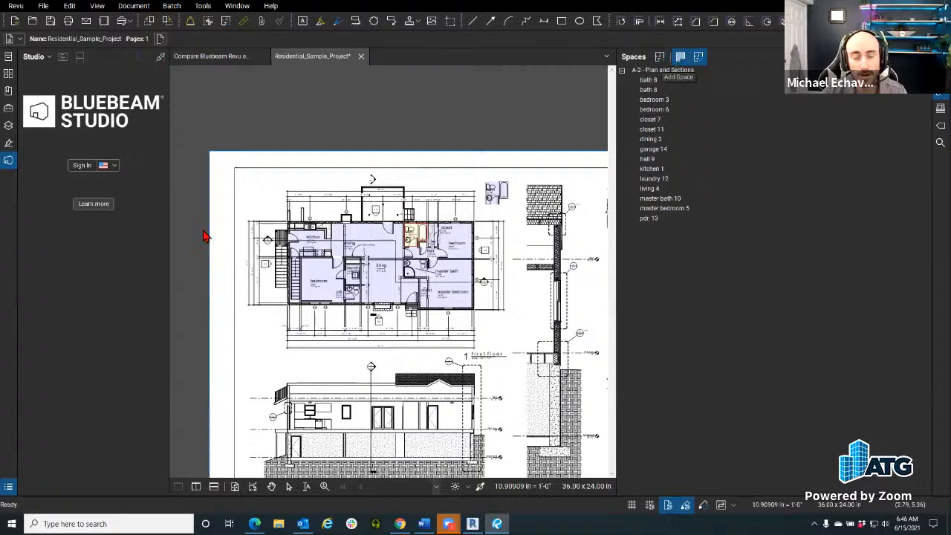
scroll(315, 249, "down", 3)
scroll(316, 248, "up", 3)
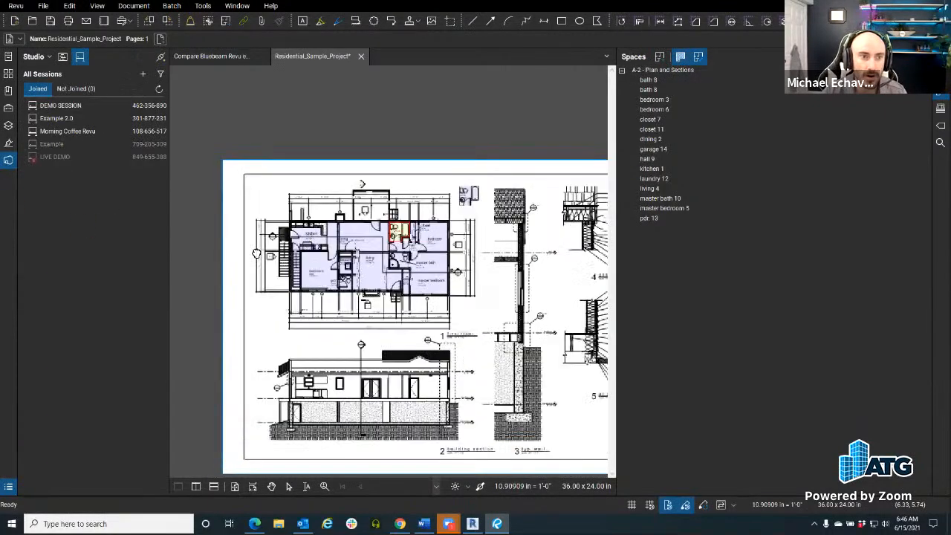
left_click(9, 58)
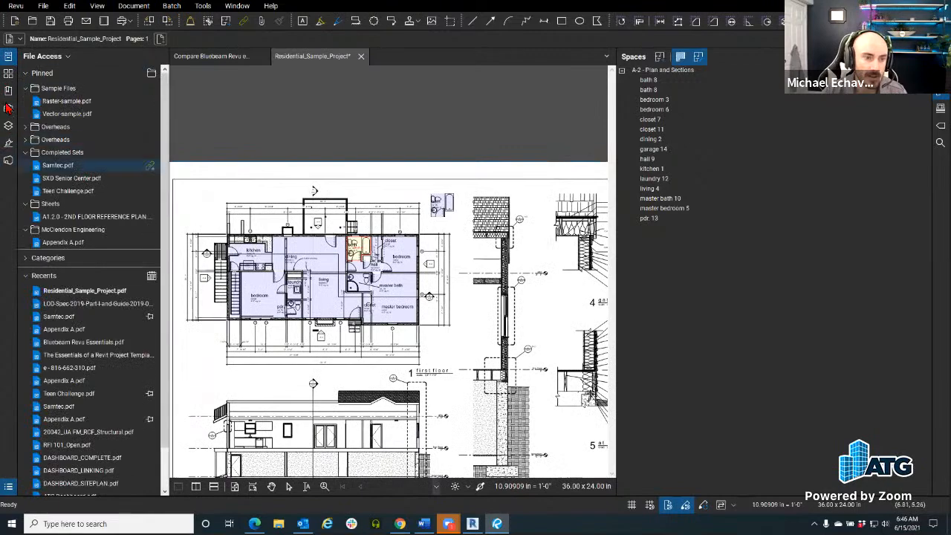
left_click(8, 57)
- Show the Markups List sorted by Space to review the bath 8 area measurement, and hide the list
scroll(254, 251, "down", 3)
scroll(274, 244, "up", 5)
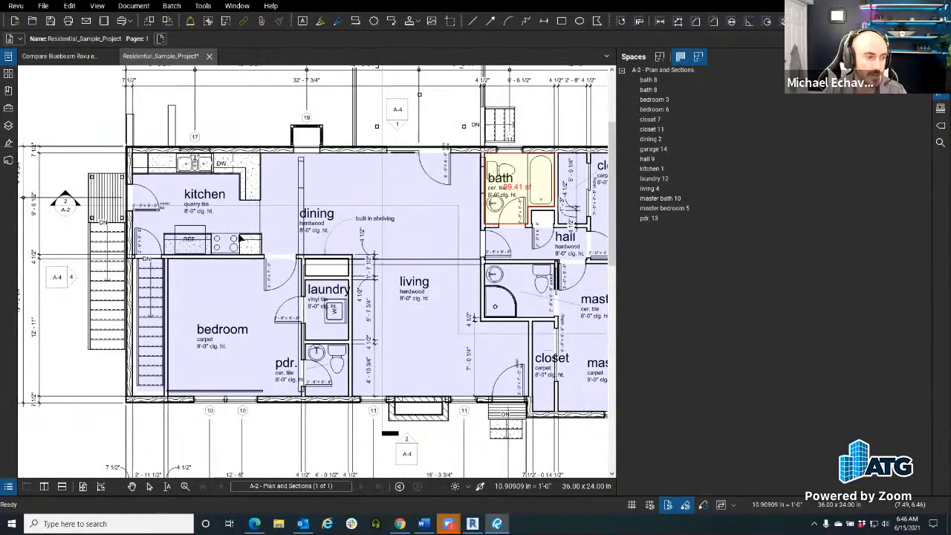
left_click(8, 486)
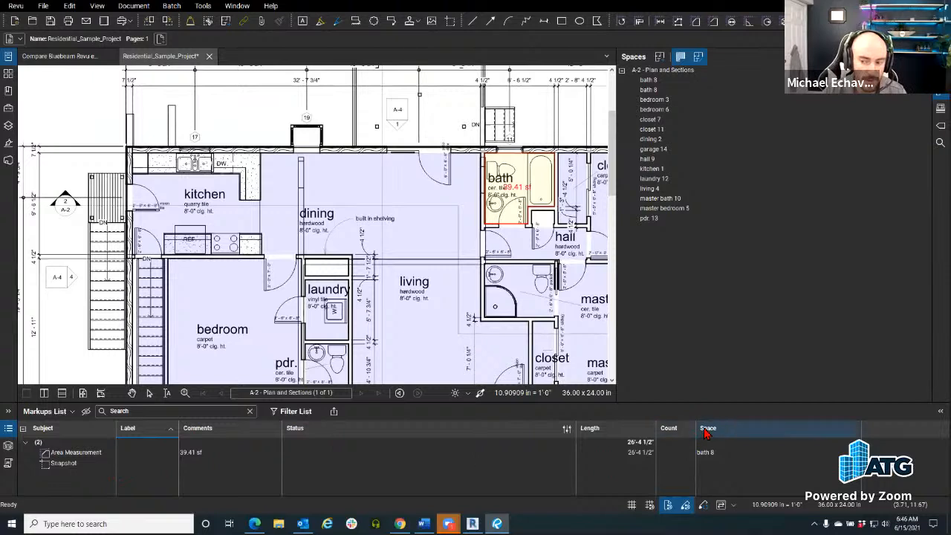
left_click(710, 429)
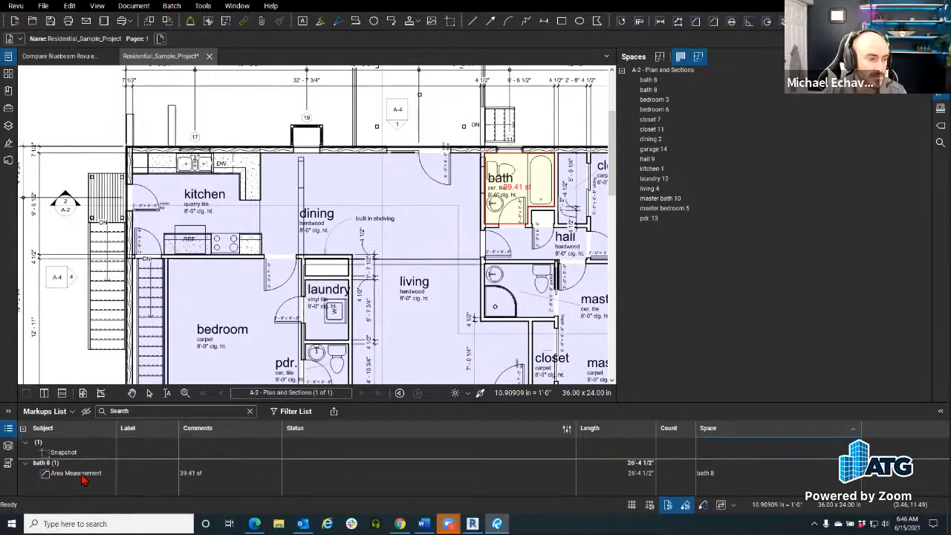
left_click(9, 429)
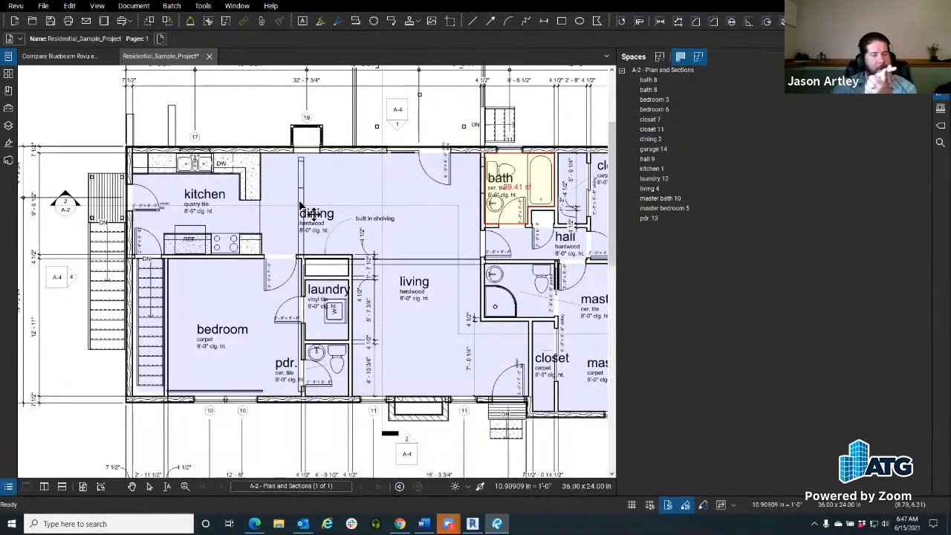
- Return to the Revu edition comparison page and highlight the batch file conversion feature under Plug-Ins and Integration
left_click(79, 58)
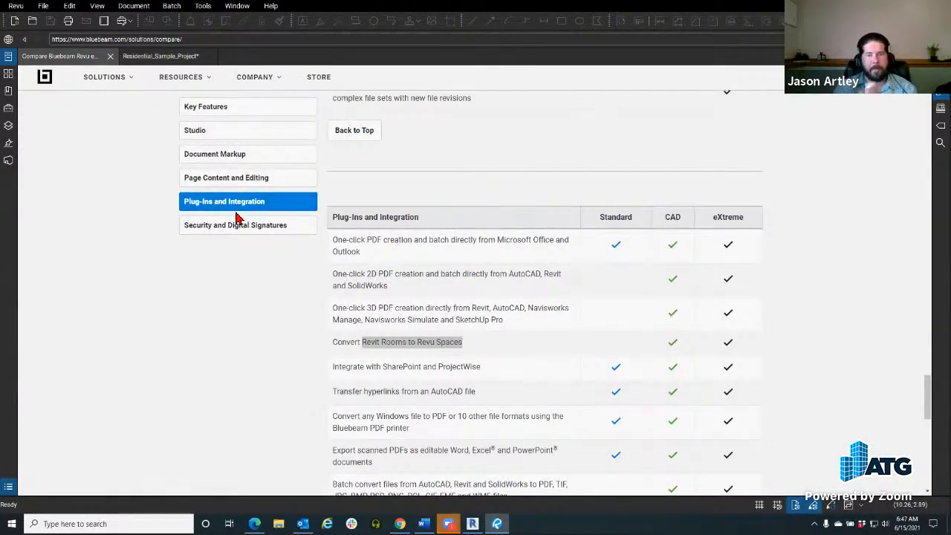
scroll(342, 237, "down", 2)
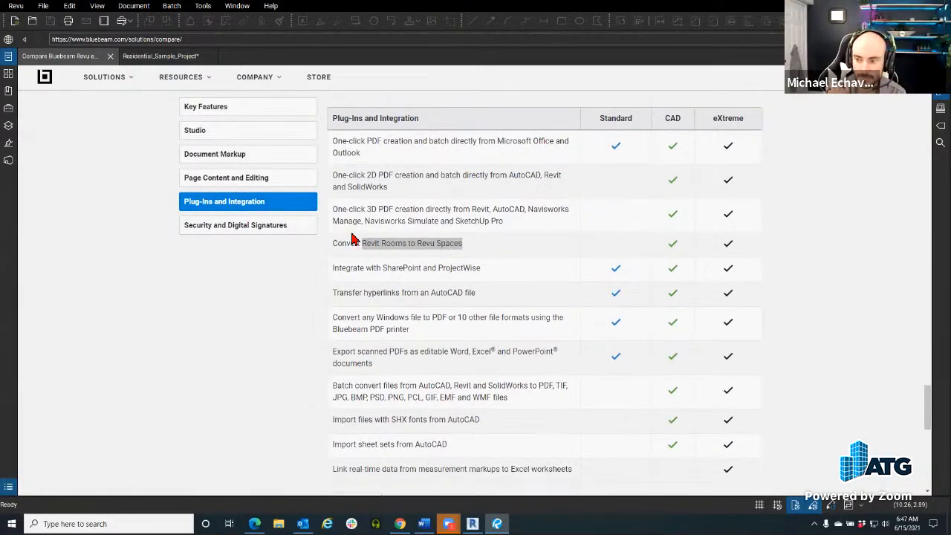
scroll(361, 241, "down", 1)
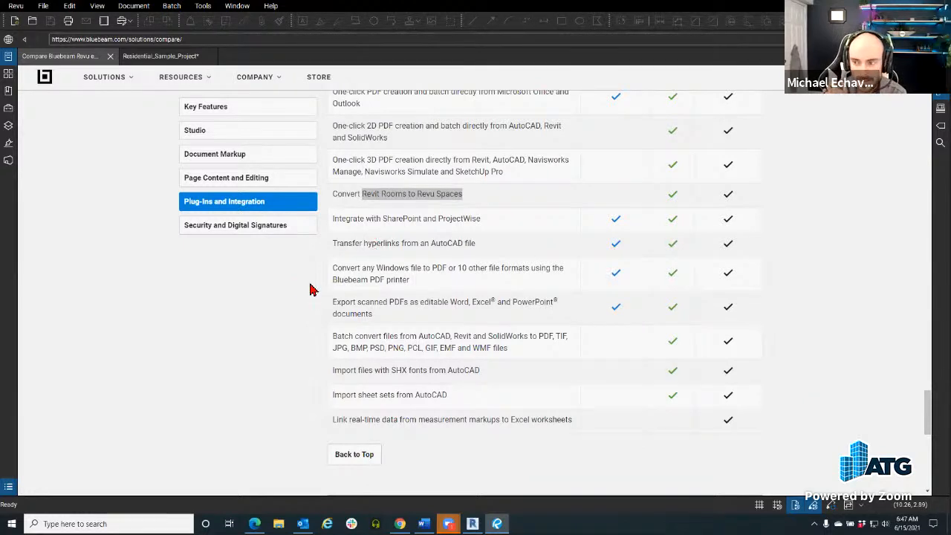
scroll(383, 345, "down", 1)
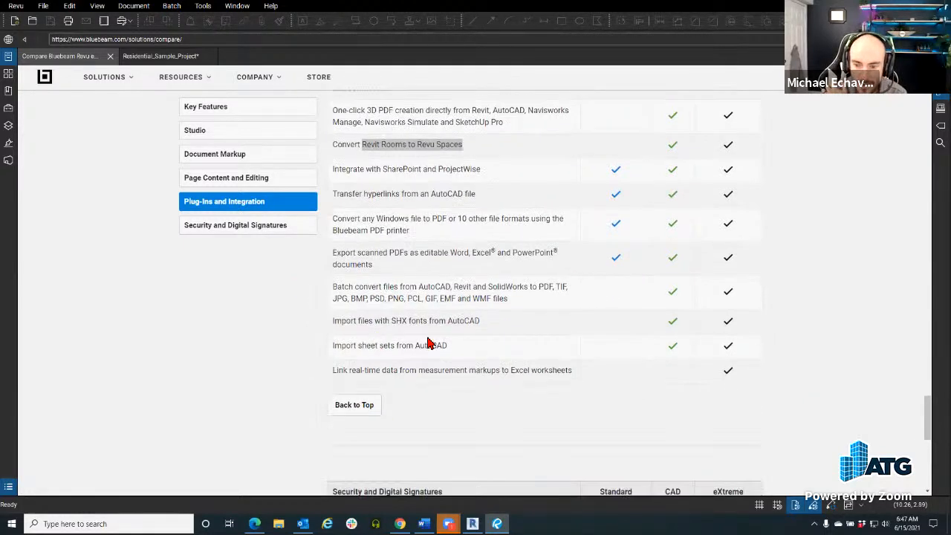
left_click_drag(530, 298, 331, 295)
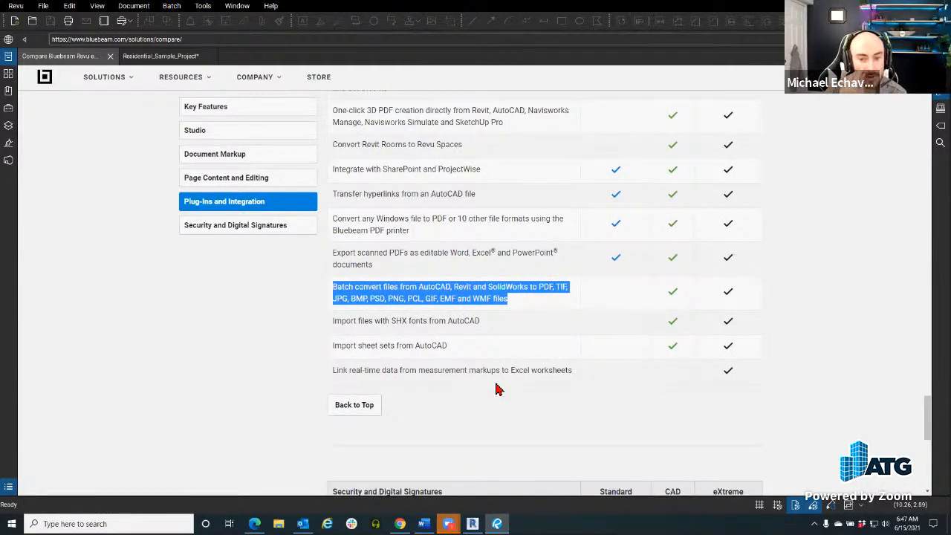
- Highlight only the JPG format in the batch file conversion feature
mouse_move(348, 301)
left_mouse_down()
mouse_move(329, 304)
mouse_move(341, 301)
left_mouse_up()
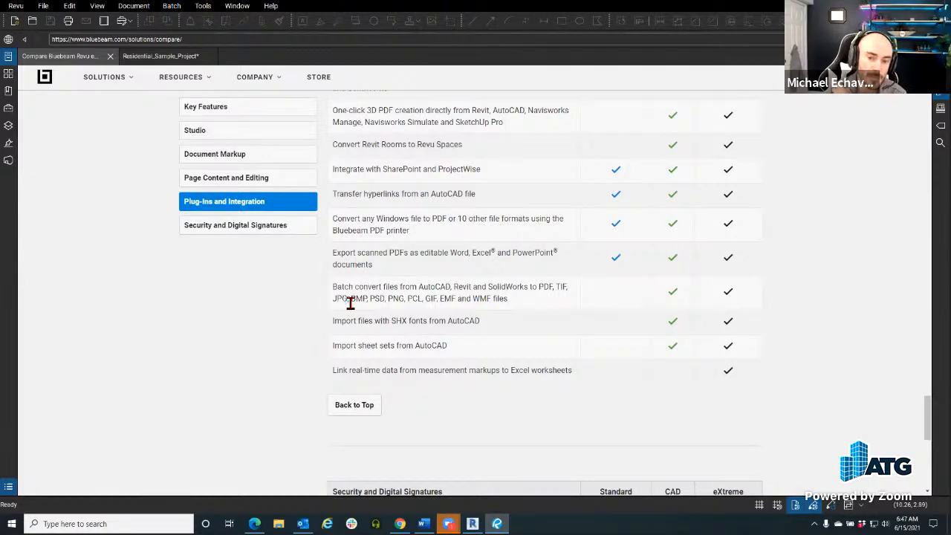
left_click_drag(319, 301, 327, 300)
left_click(336, 303)
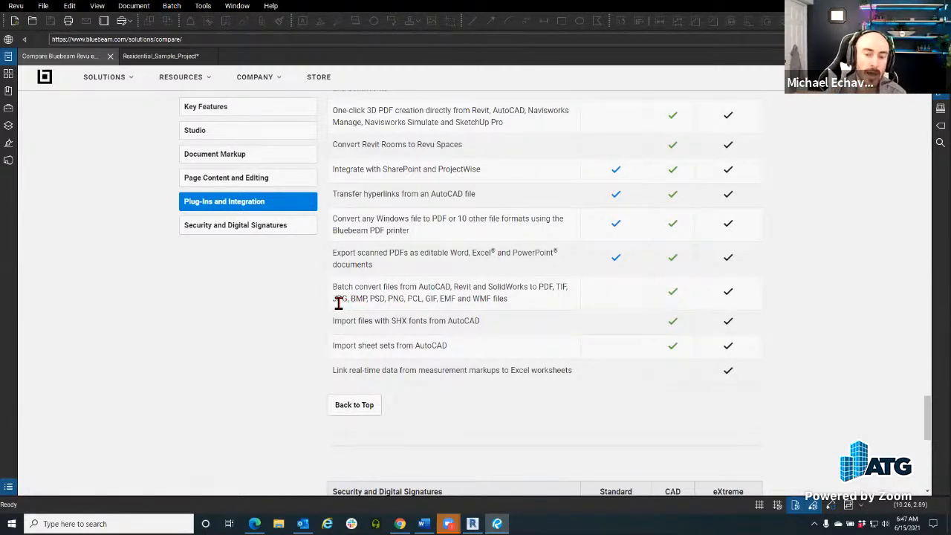
double_click(341, 300)
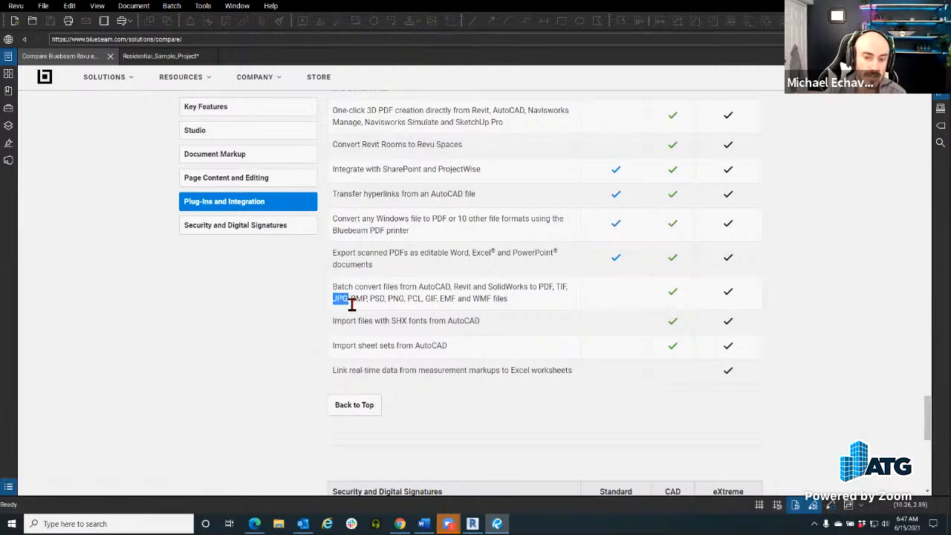
- Open the Windows Snipping Tool to show it, and close it without making a capture
left_click(127, 520)
type("s")
key("Return")
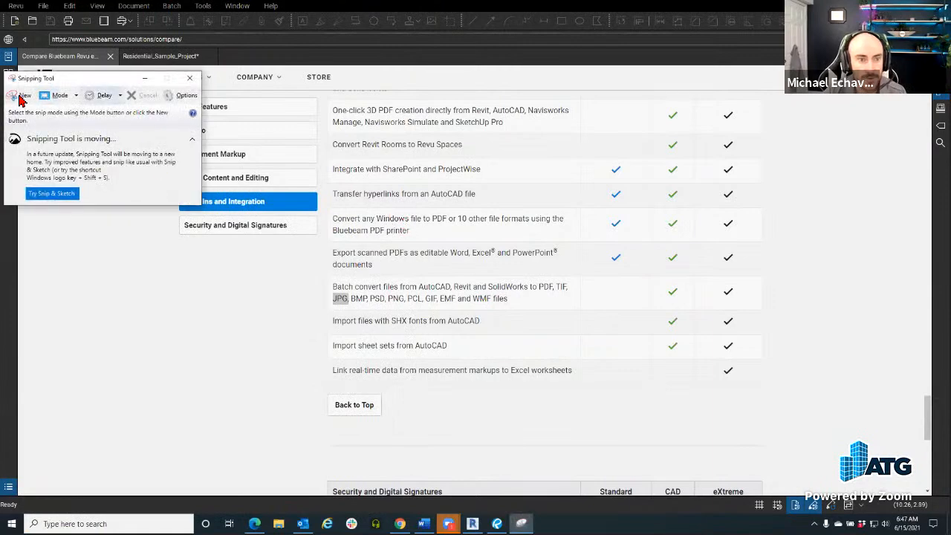
left_click(190, 78)
key("ctrl")
key("ctrl")
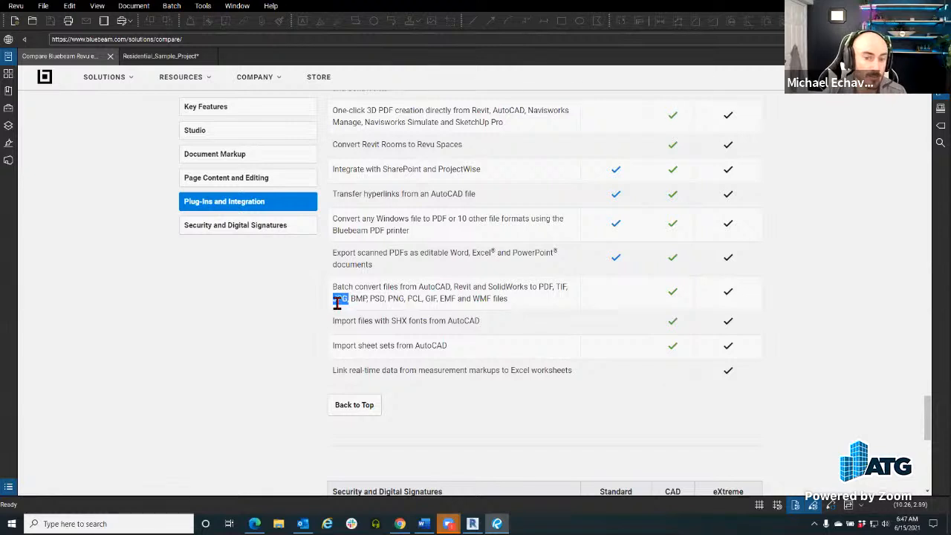
- Show the file export formats, including the Excel workbook option, and dismiss them without exporting
left_click(45, 7)
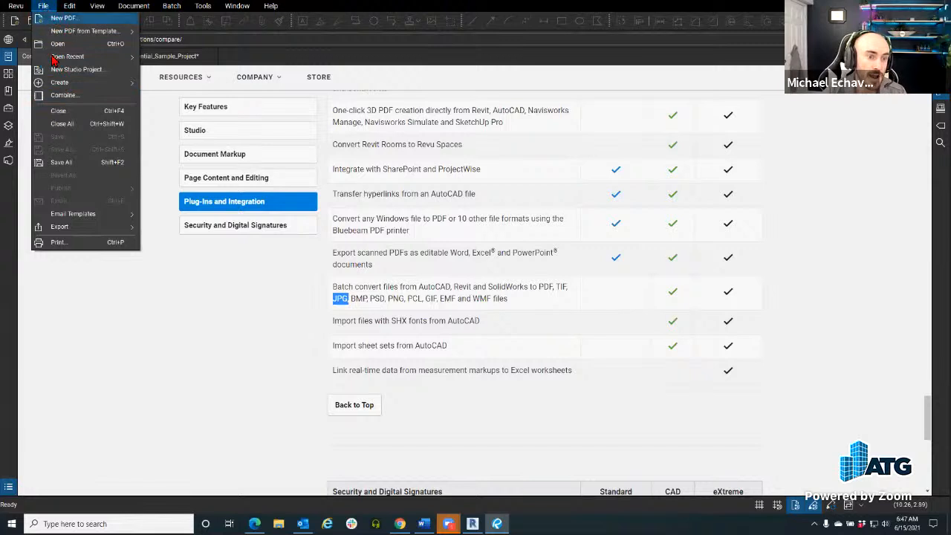
mouse_move(92, 230)
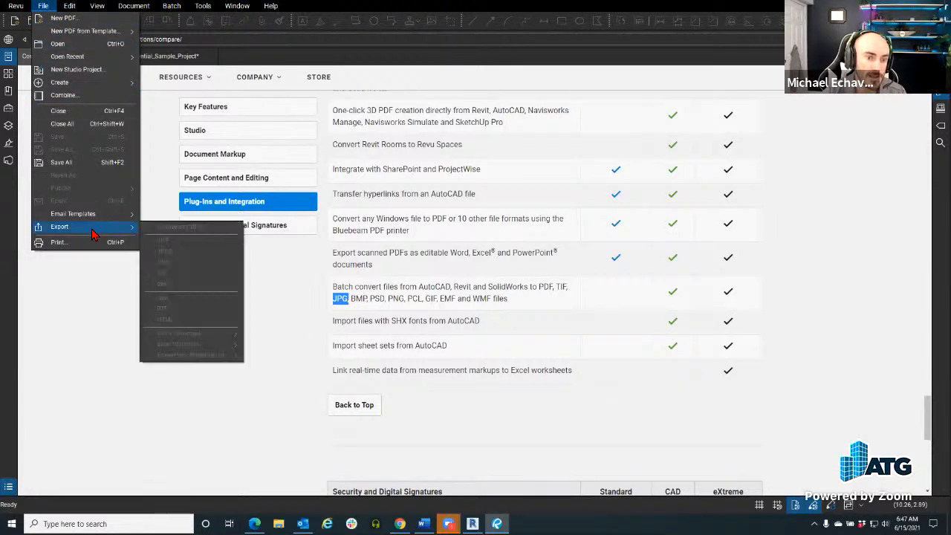
left_click(185, 348)
left_click(186, 348)
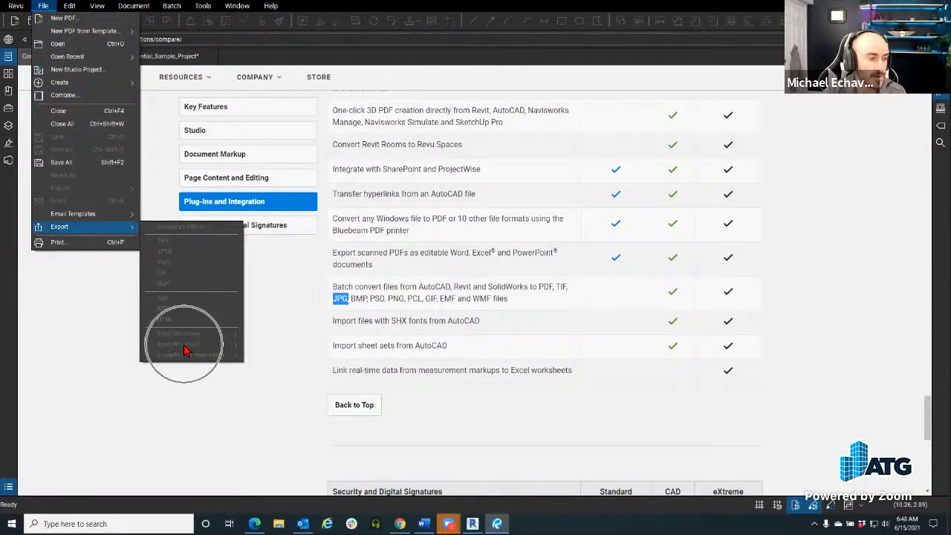
left_click(315, 384)
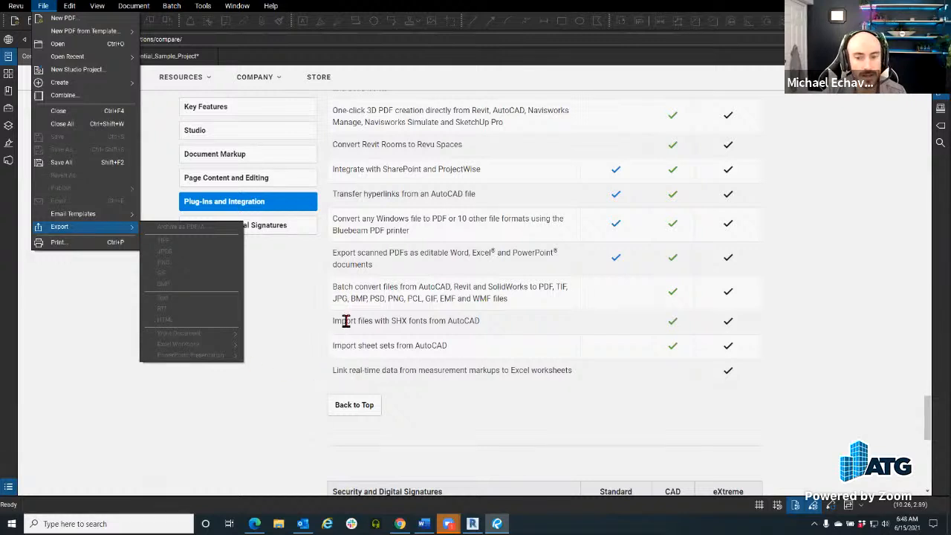
left_click(408, 27)
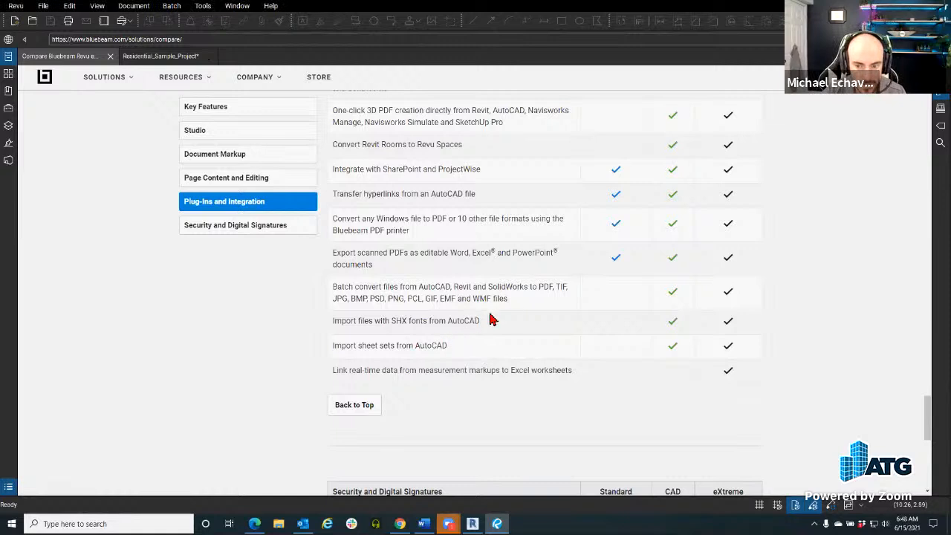
- Highlight the JPG format, the SHX font import feature and the AutoCAD sheet set import feature in the comparison table
left_click_drag(520, 307, 350, 300)
double_click(339, 288)
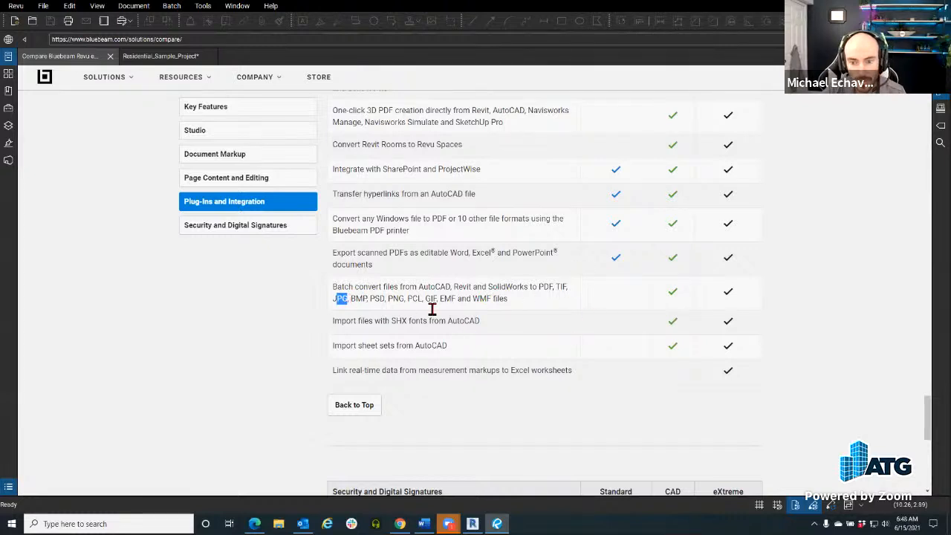
left_click(332, 326)
left_click_drag(338, 324, 512, 331)
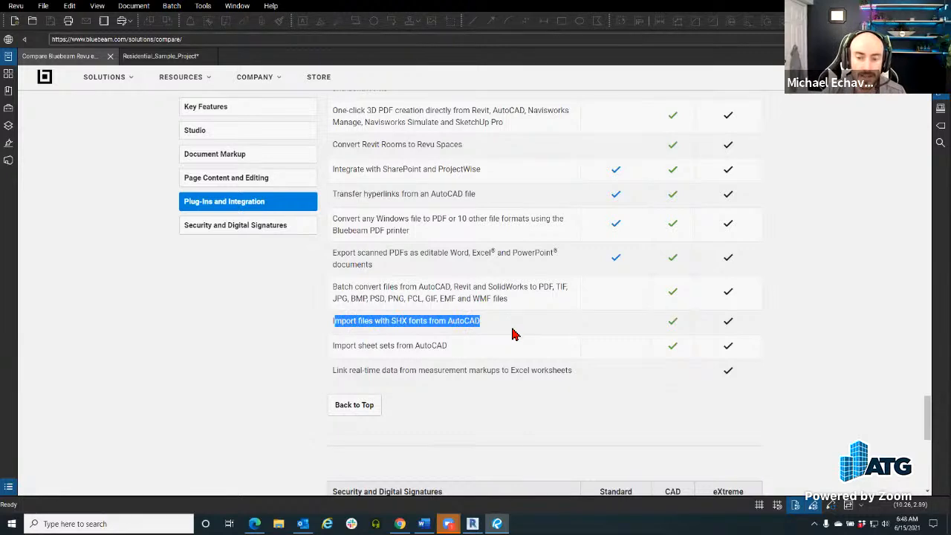
left_click(361, 352)
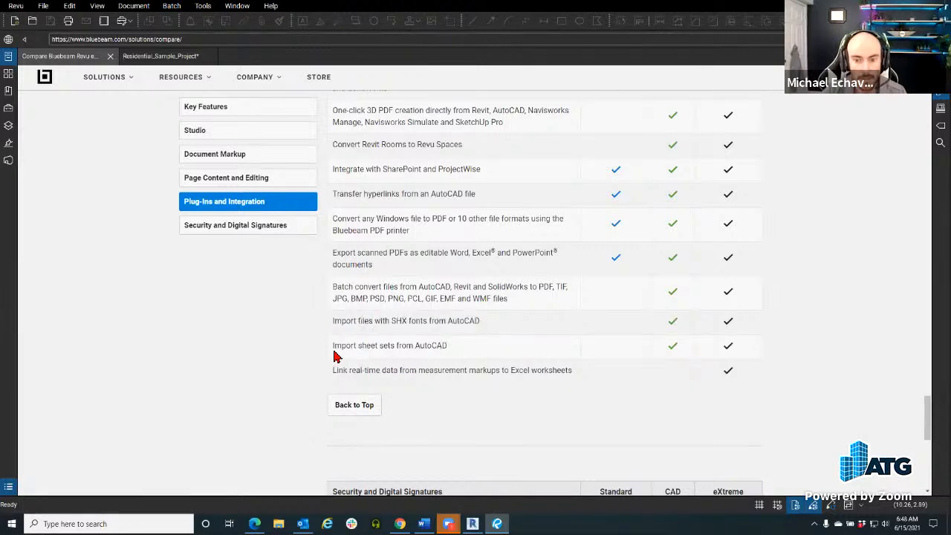
left_click_drag(327, 352, 467, 354)
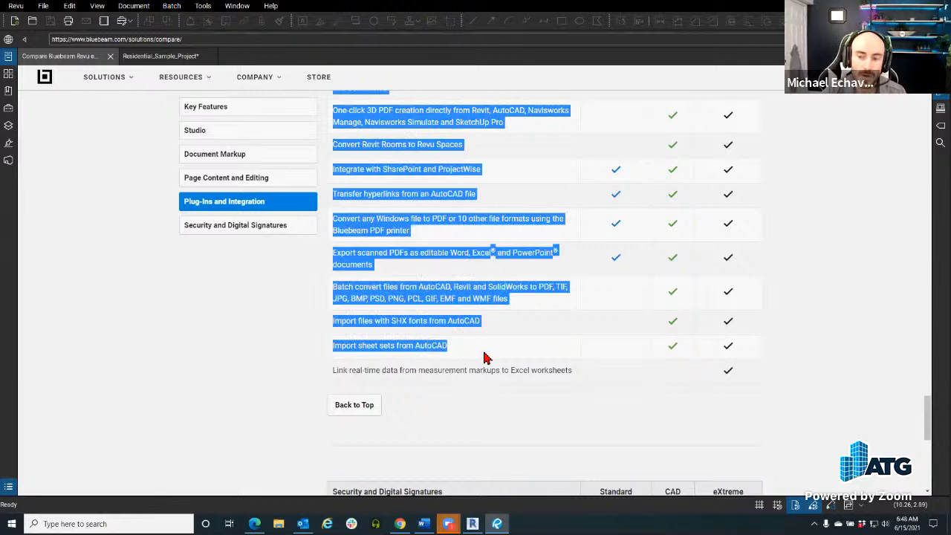
- Clear the highlighted text and show the Security and Digital Signatures section of the edition comparison
left_click(485, 357)
scroll(483, 357, "down", 4)
scroll(484, 358, "down", 2)
scroll(484, 361, "up", 2)
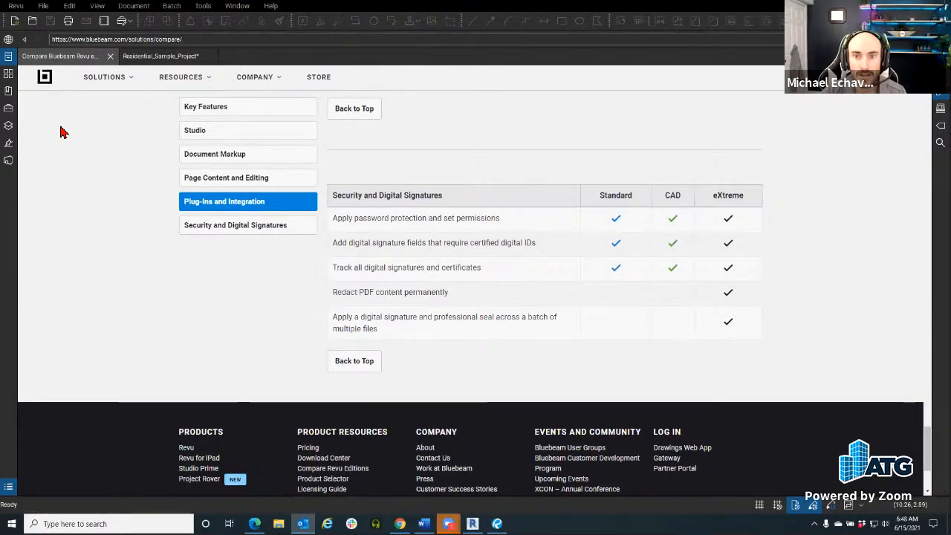
- Switch to Outlook, widen its window, and open the Bluebeam batch folder selection
key("alt+Tab")
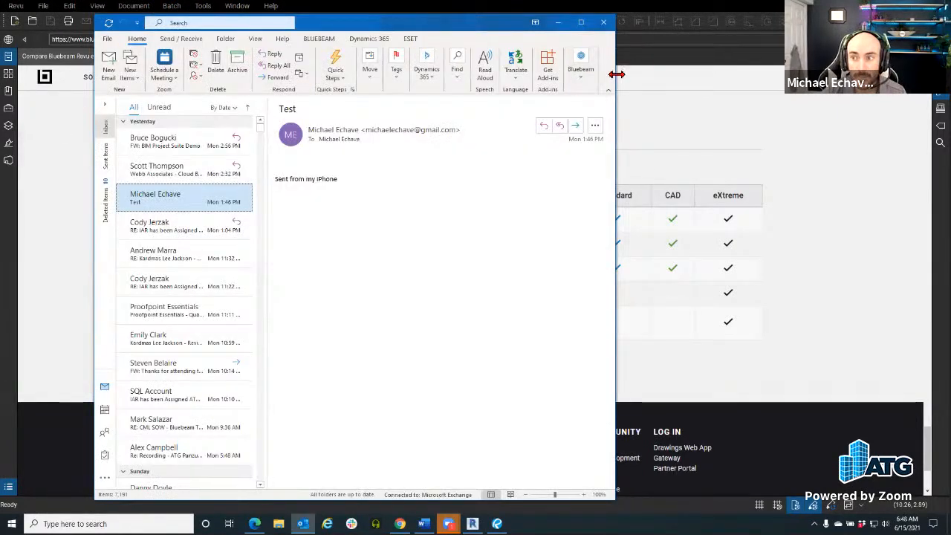
left_click_drag(616, 75, 896, 74)
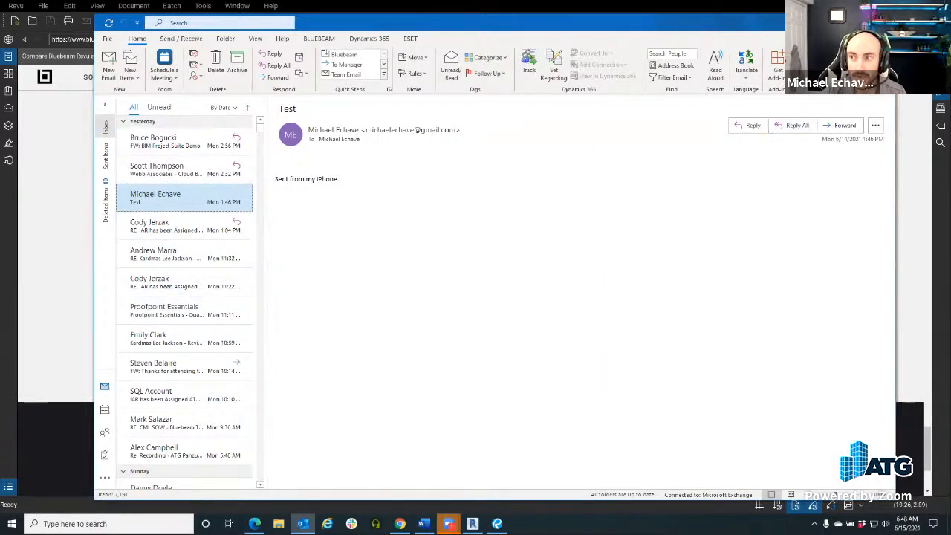
left_click(825, 67)
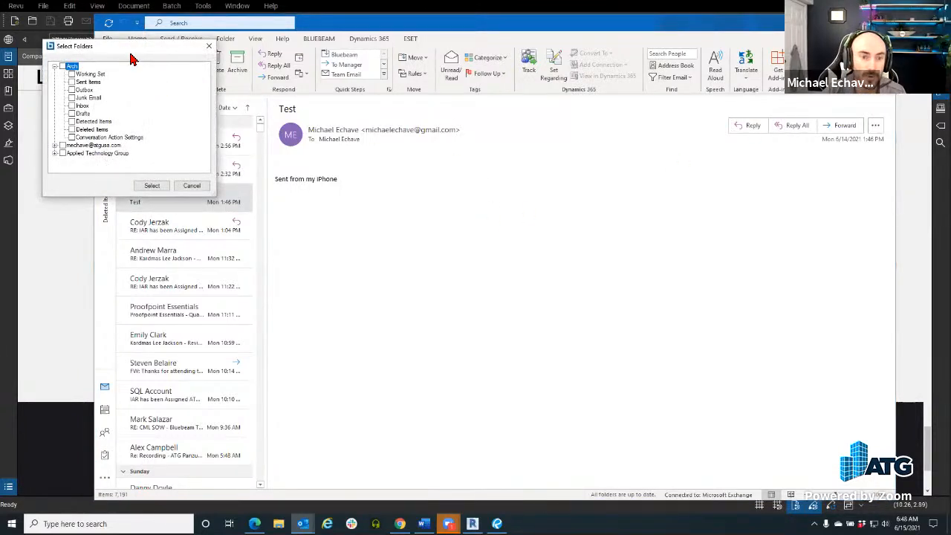
left_click_drag(129, 50, 198, 117)
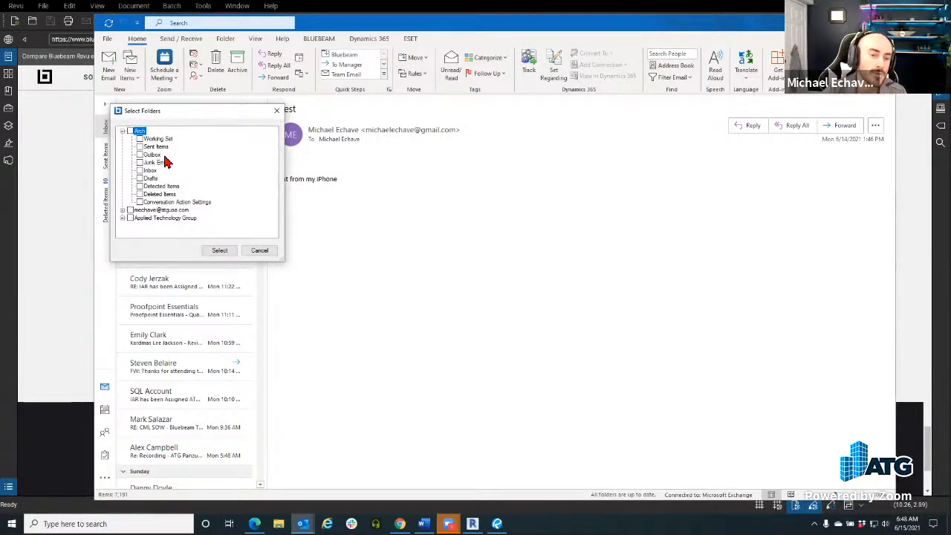
- Mark the Inbox folder under Arch for batch PDF creation, mark Working Set instead, and cancel the folder selection
left_click(139, 170)
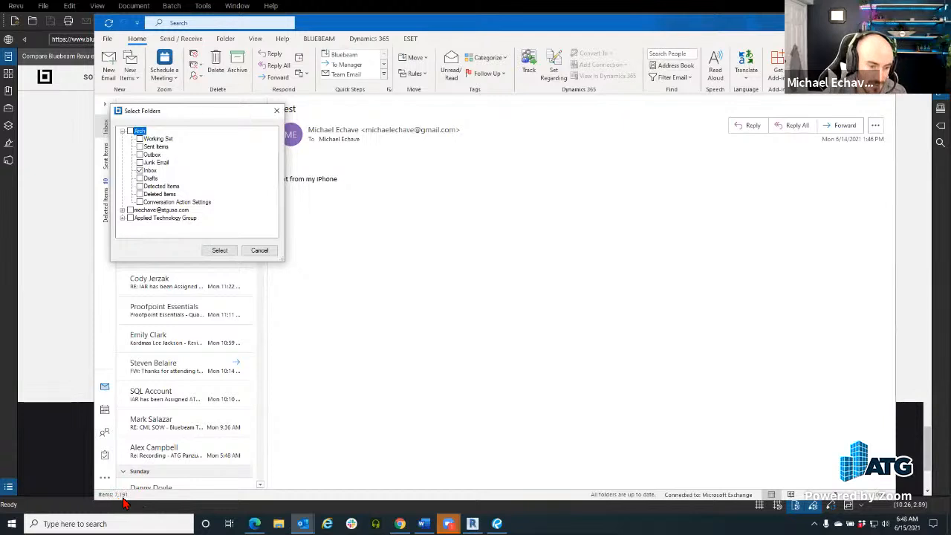
left_click_drag(157, 117, 158, 120)
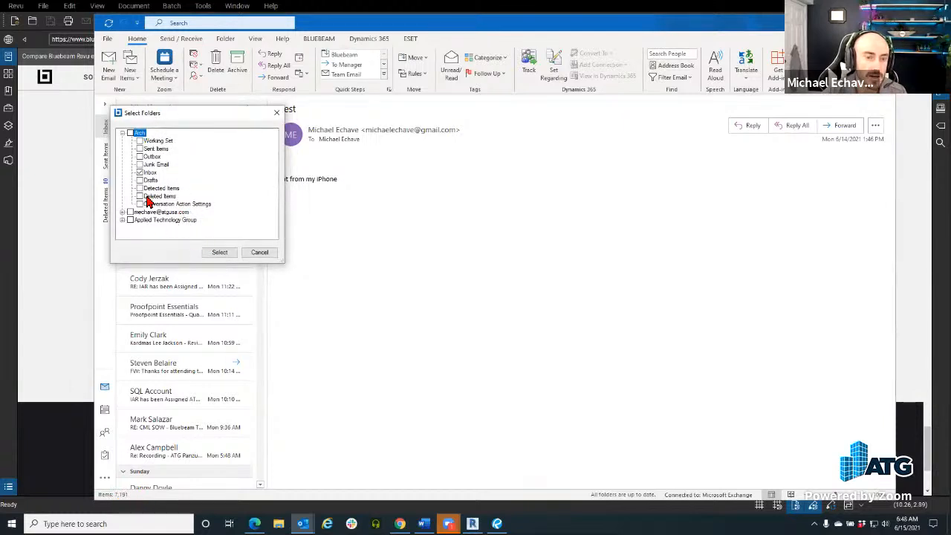
key("ctrl")
key("ctrl")
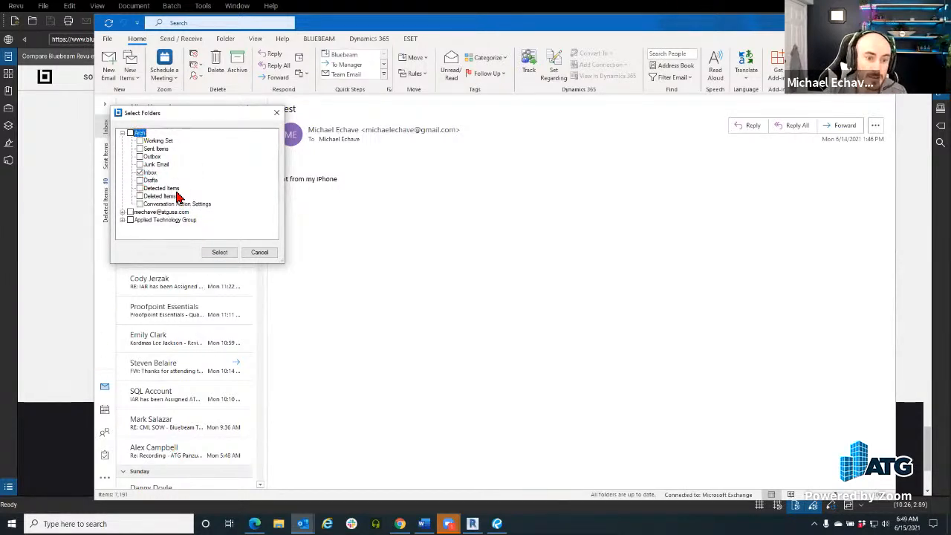
key("ctrl")
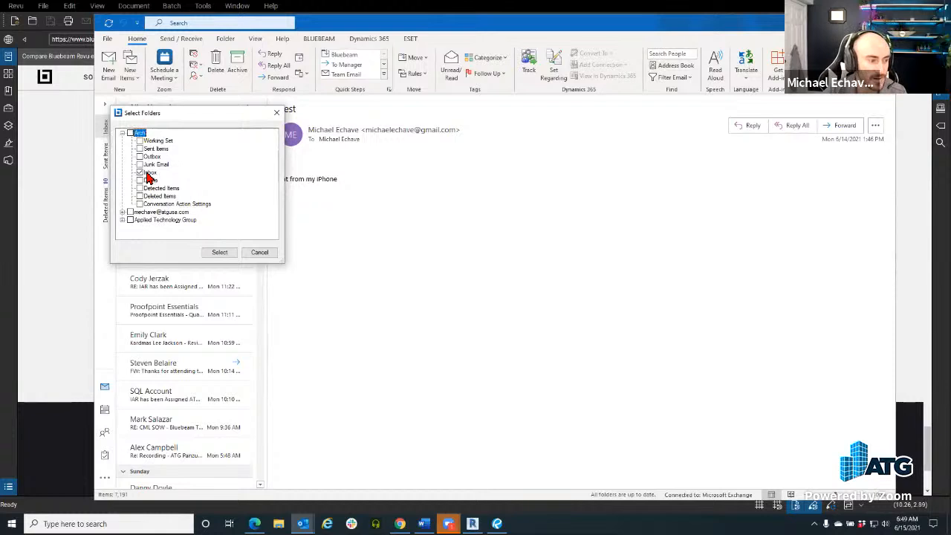
left_click(154, 142)
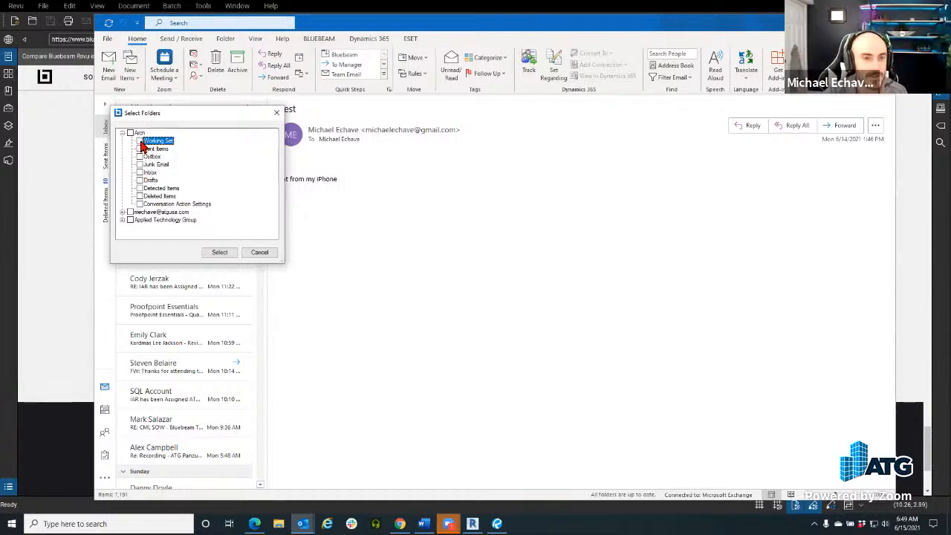
left_click(139, 141)
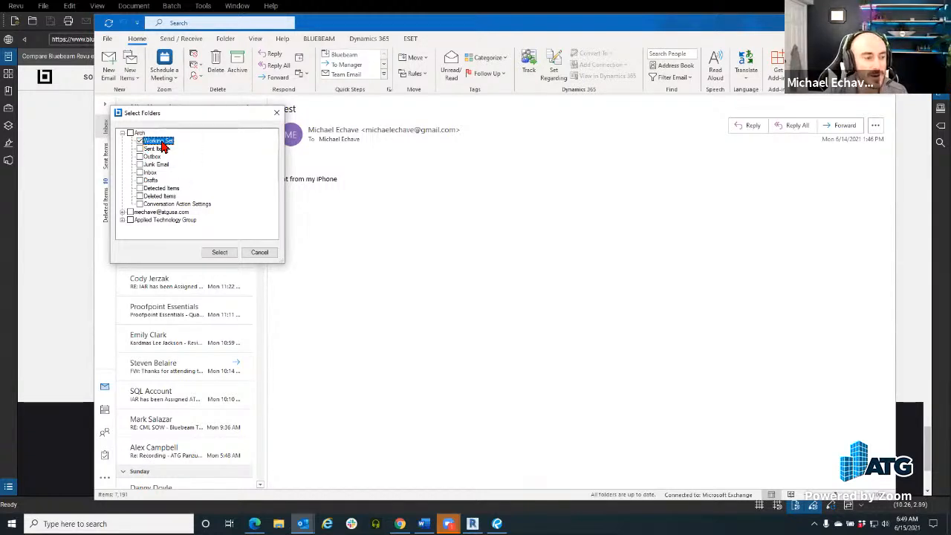
left_click(265, 251)
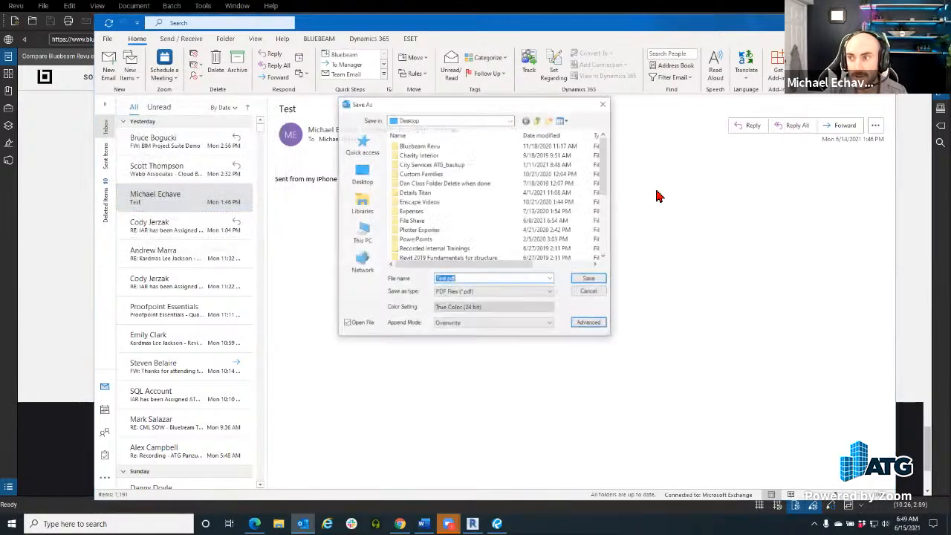
- Show the enlarged PDF save dialog for the Test email and close it without saving
left_click_drag(408, 111, 301, 115)
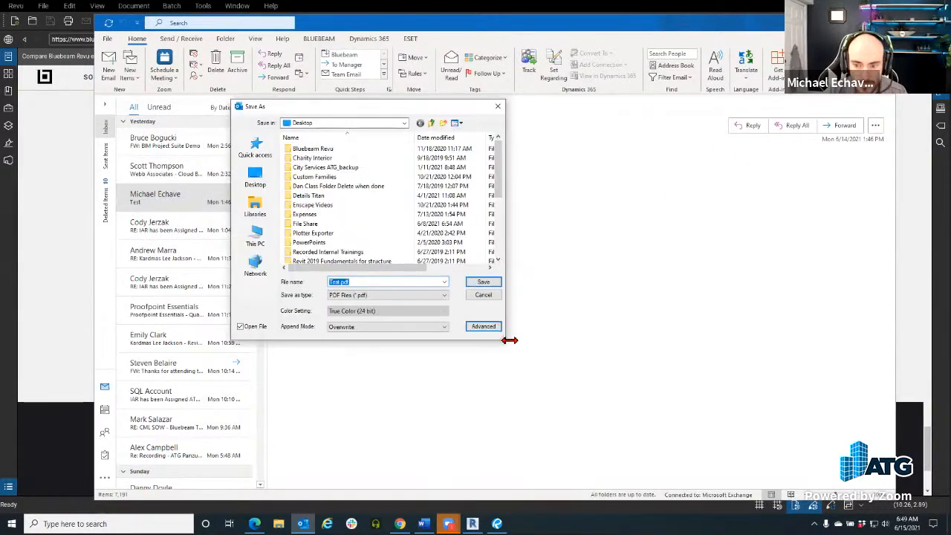
left_click_drag(507, 339, 622, 414)
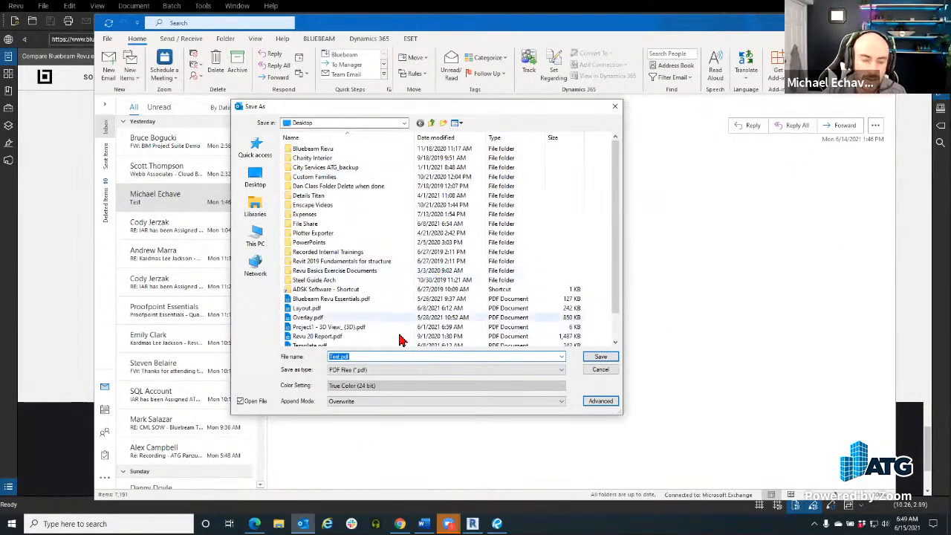
left_click(615, 107)
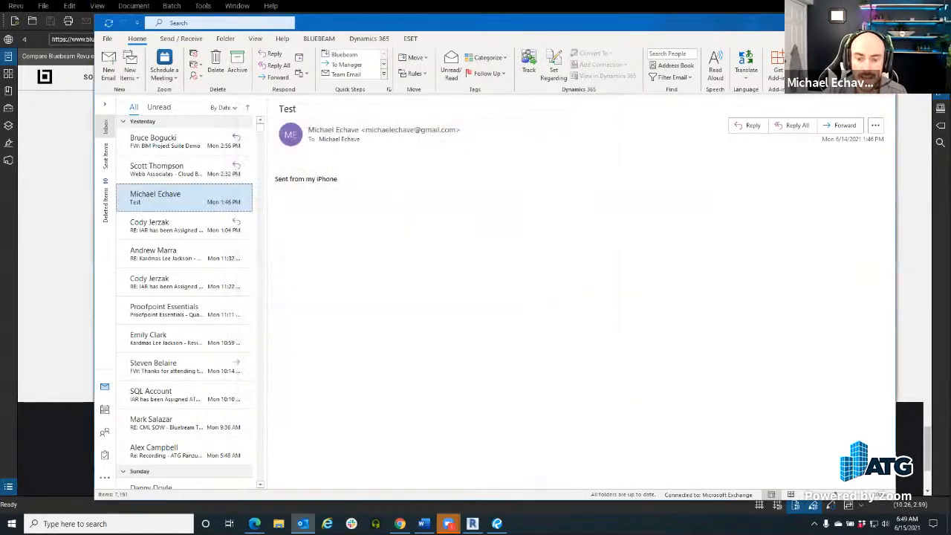
- Put Outlook away, launch Excel and open the recent workbook Rooms Calculations.xlsx
left_click(446, 520)
right_click(123, 524)
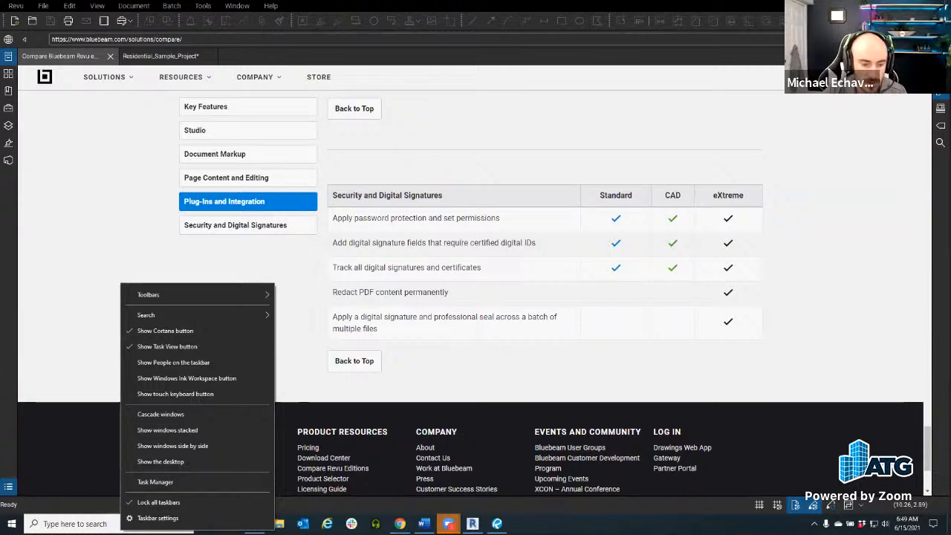
key("super")
type("excel")
key("Return")
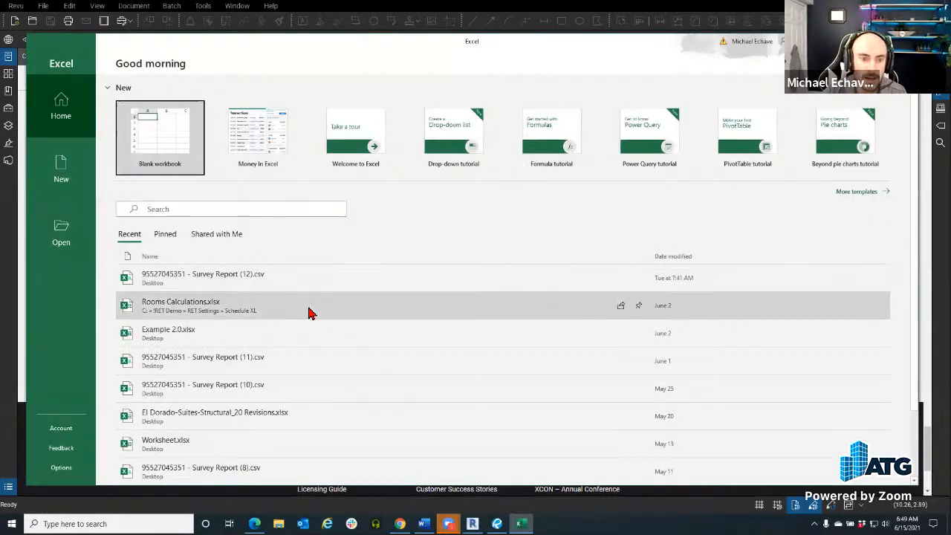
left_click(310, 308)
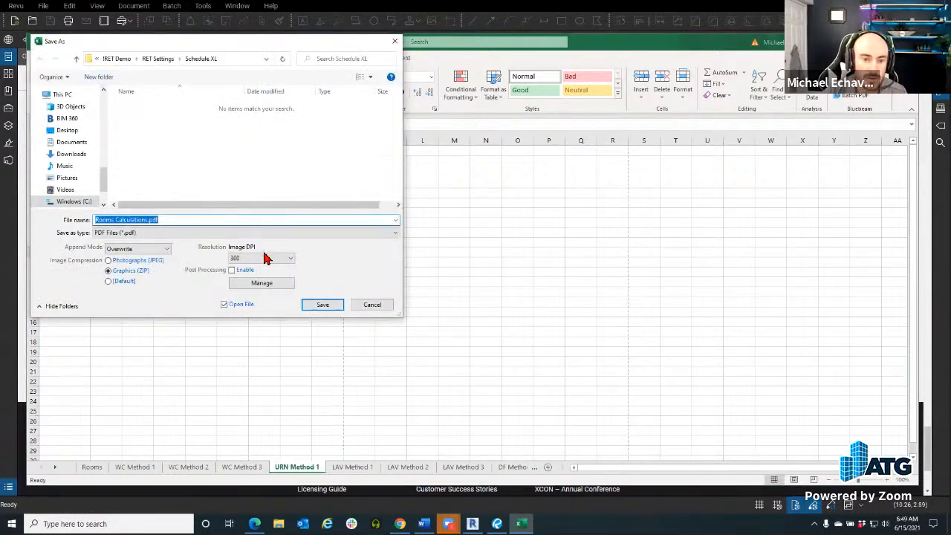
- Show the image DPI choices in the workbook's PDF save options and cancel without saving
left_click(274, 259)
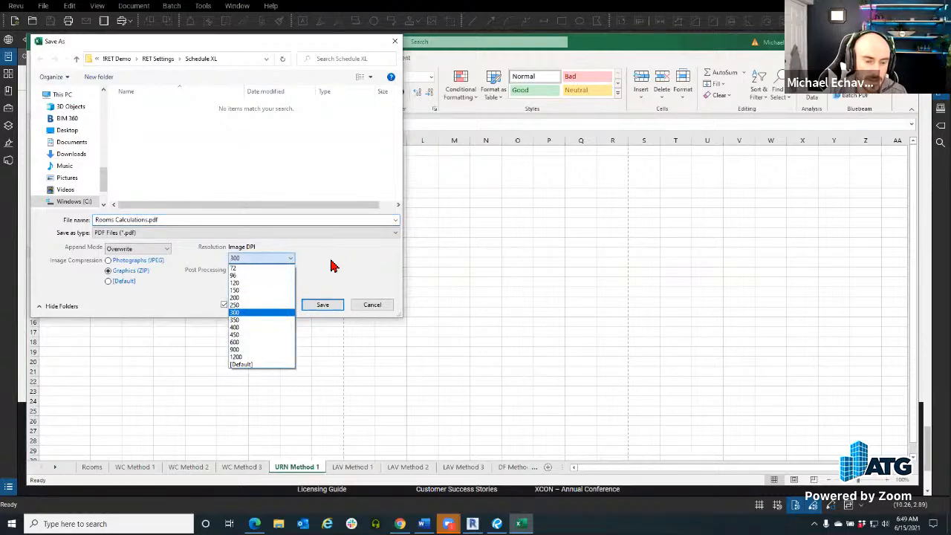
left_click(334, 261)
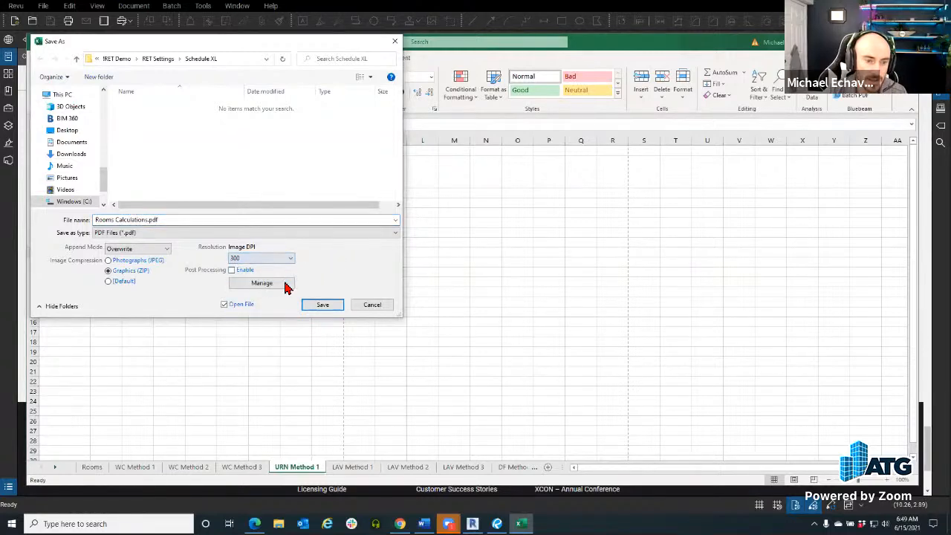
left_click(373, 309)
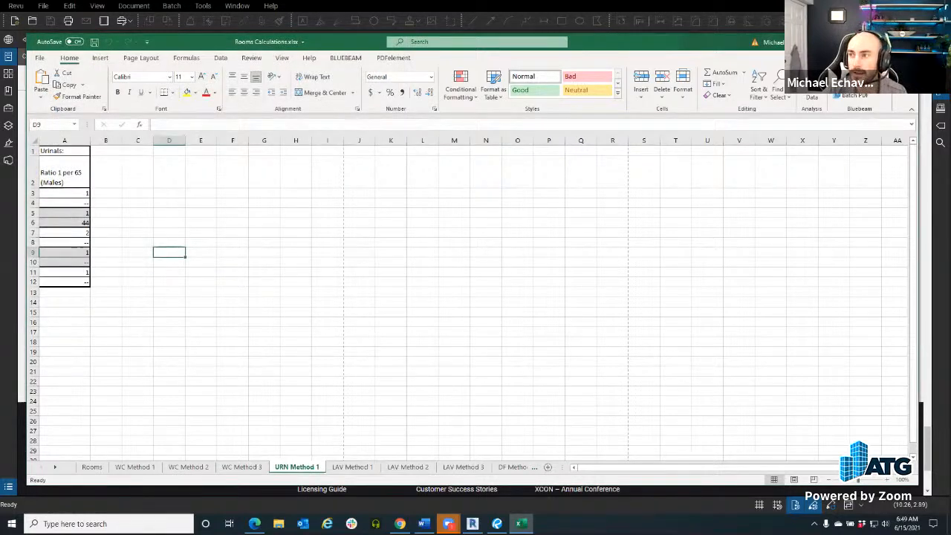
- Return to the Revu edition comparison and review its sections from Plug-Ins and Integration back up to Key Features
left_click(472, 524)
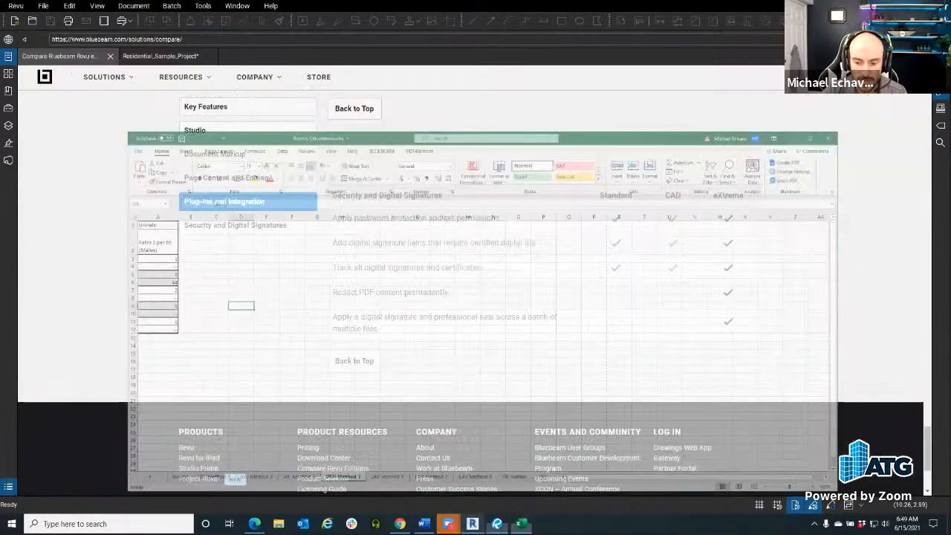
scroll(186, 327, "up", 5)
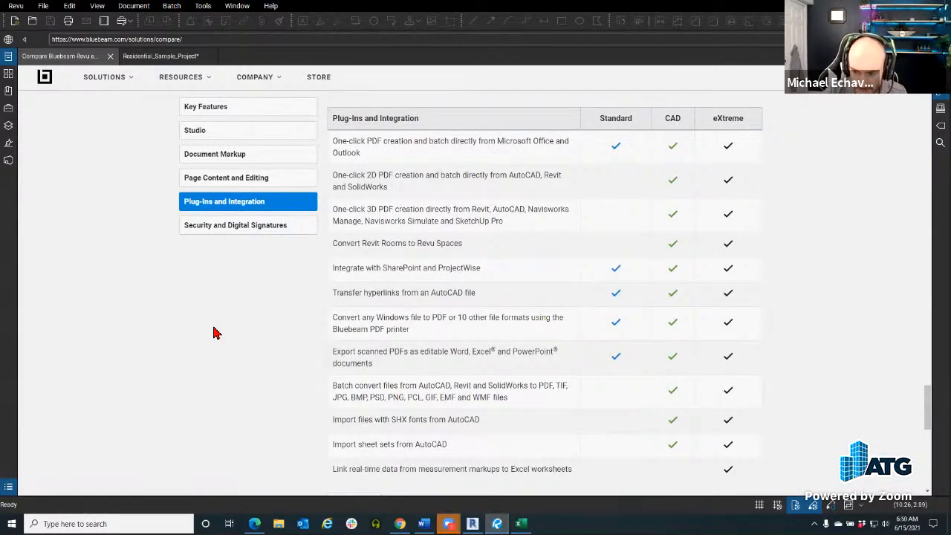
scroll(214, 333, "up", 1)
scroll(214, 333, "up", 5)
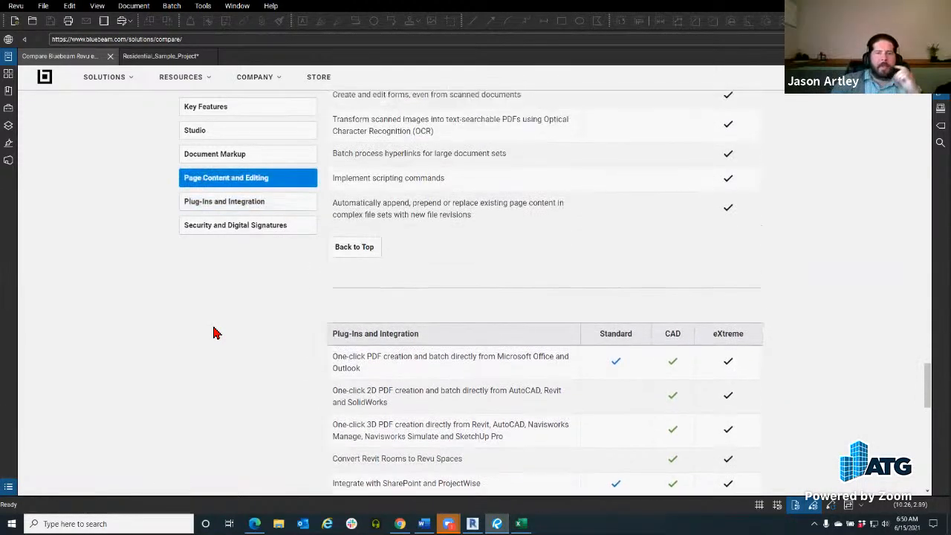
scroll(214, 333, "up", 10)
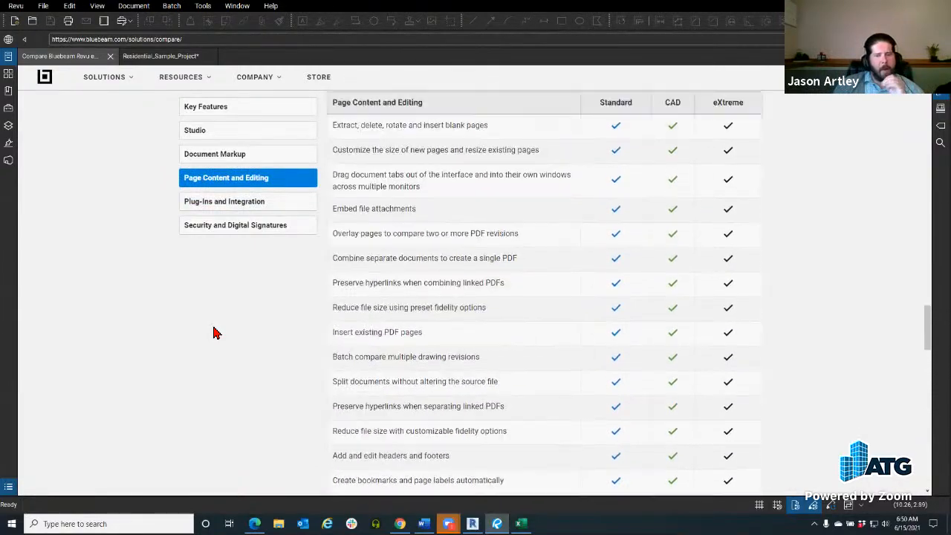
scroll(214, 333, "up", 10)
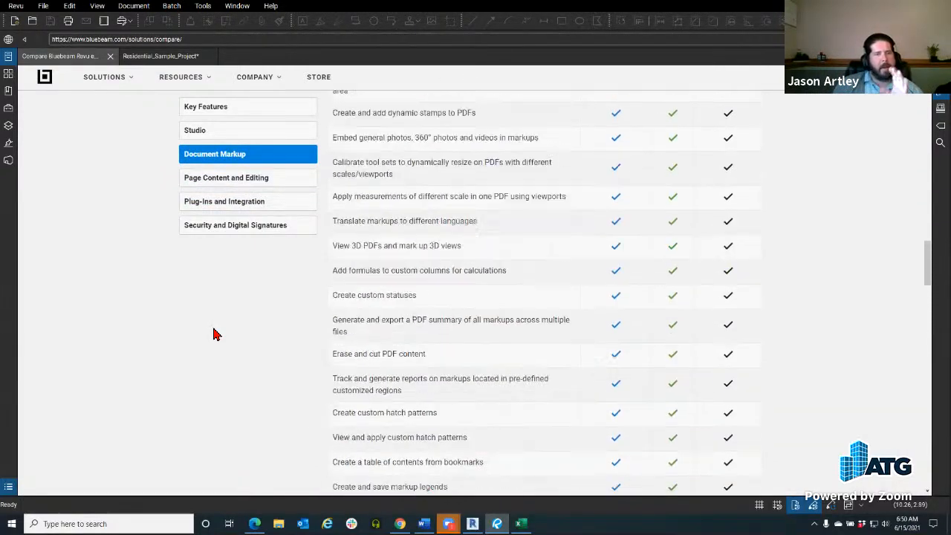
scroll(214, 334, "up", 10)
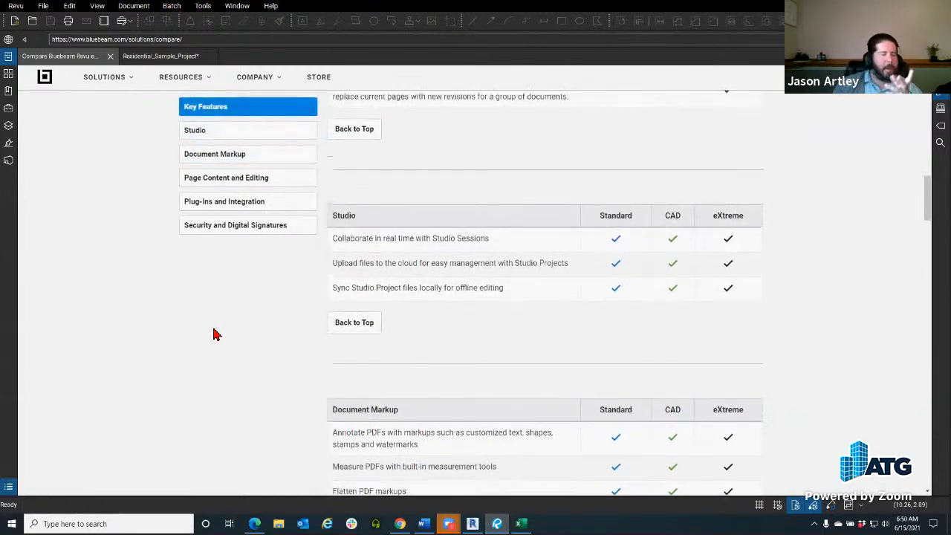
scroll(214, 335, "up", 2)
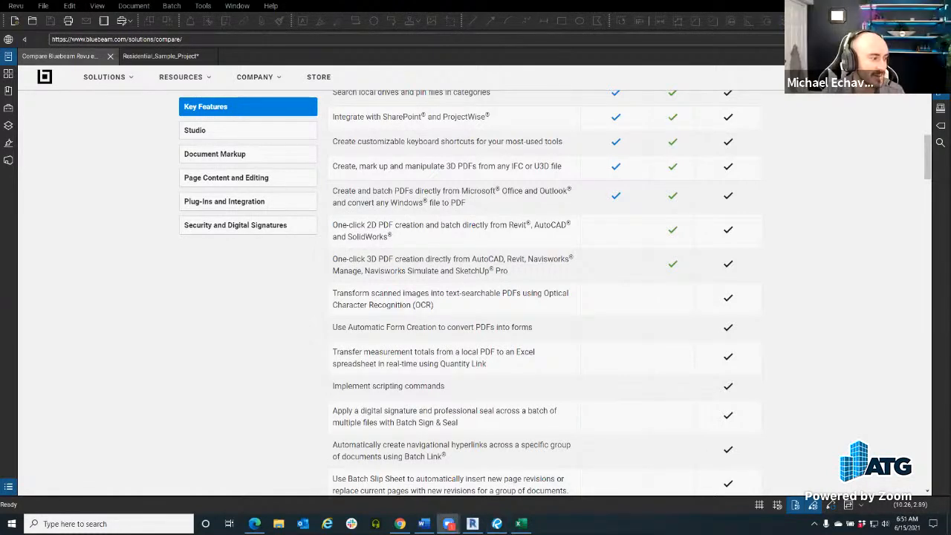
left_click(192, 274)
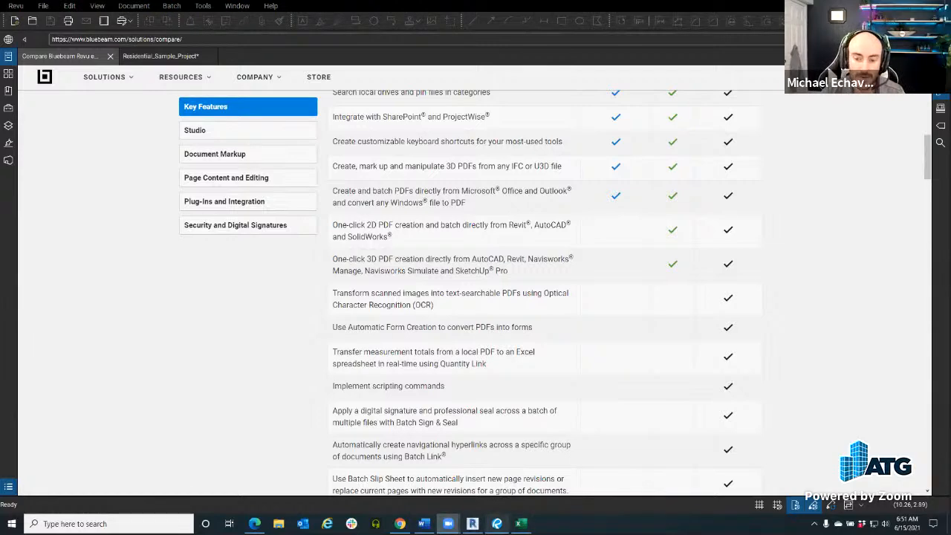
- Switch to Revit, deselect the Instruction 108 room, and open the default 3D view, dismissing the save reminder
left_click(473, 524)
left_click(601, 111)
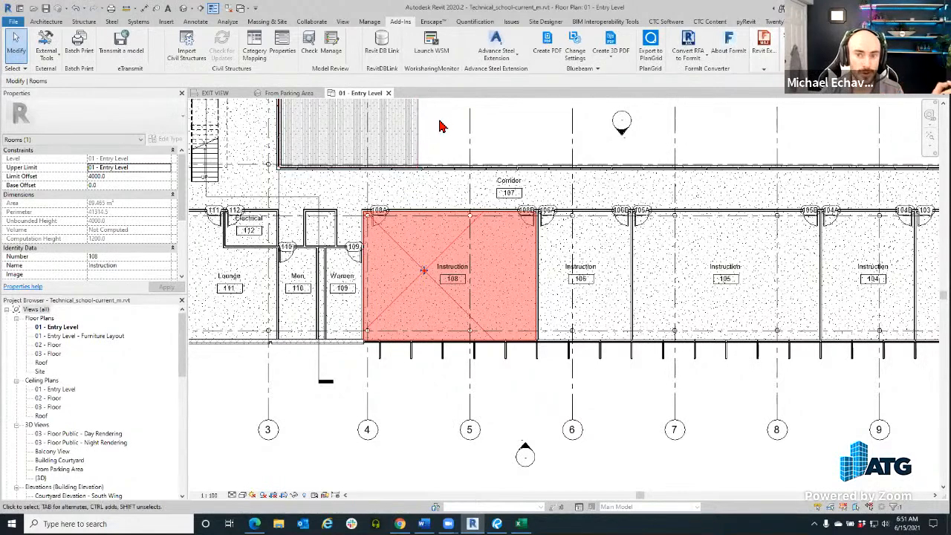
left_click(439, 121)
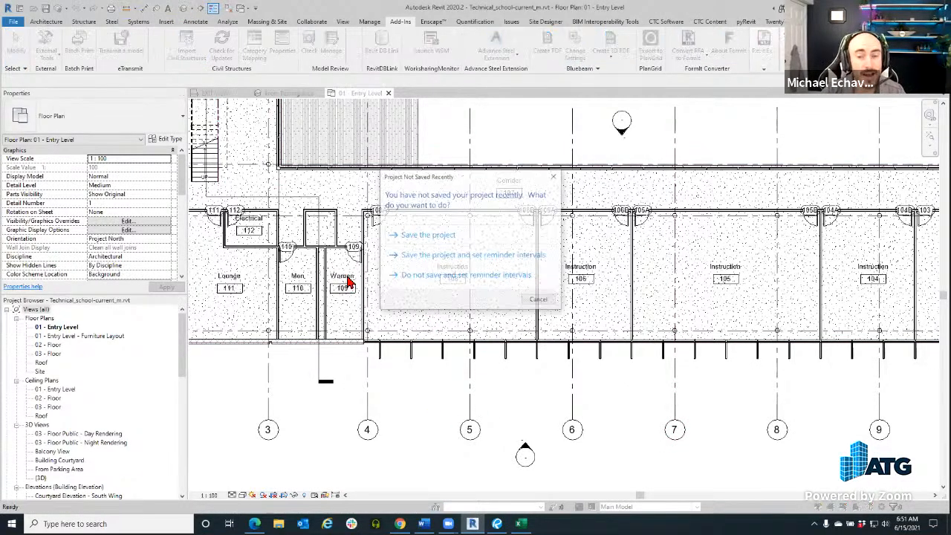
left_click(538, 299)
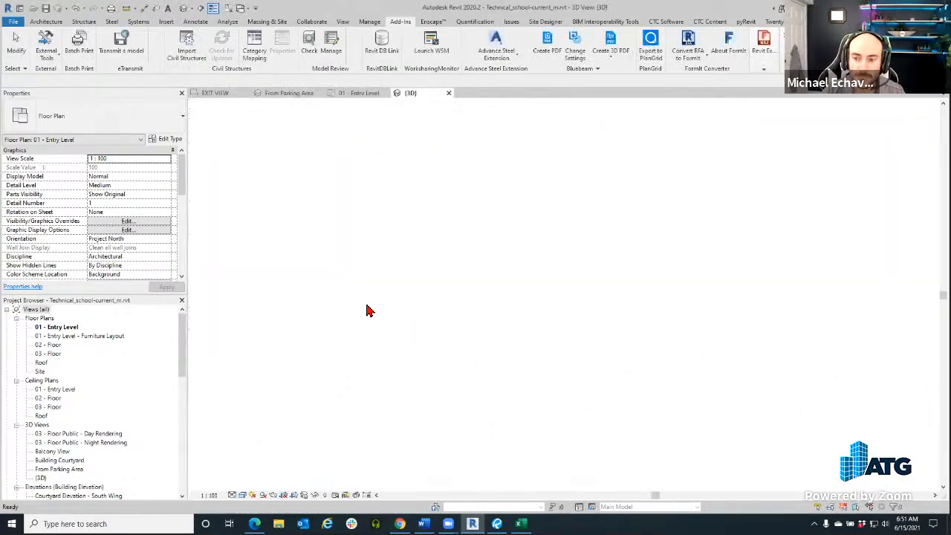
- Temporarily hide the site topography element in the 3D view
scroll(412, 354, "down", 2)
scroll(416, 360, "up", 5)
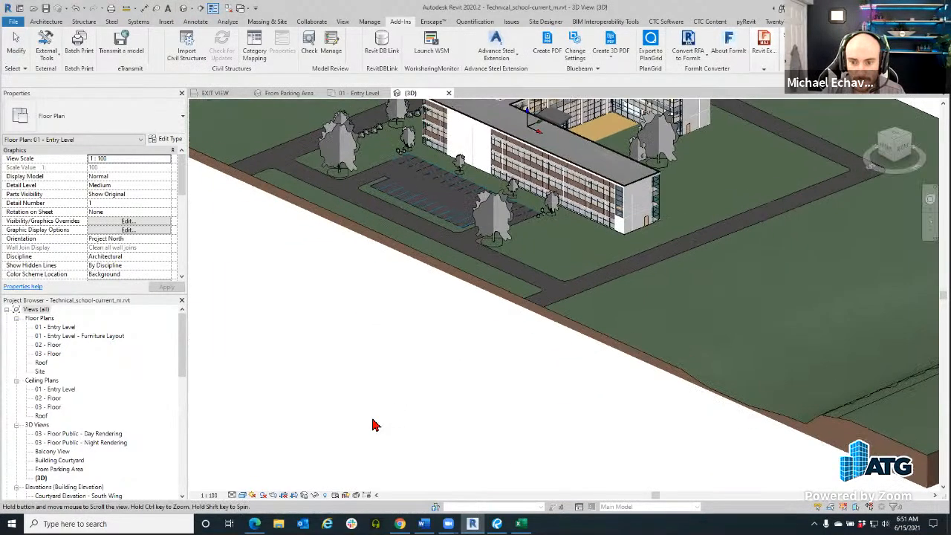
scroll(376, 429, "down", 6)
left_click_drag(505, 446, 847, 395)
left_click_drag(933, 456, 604, 206)
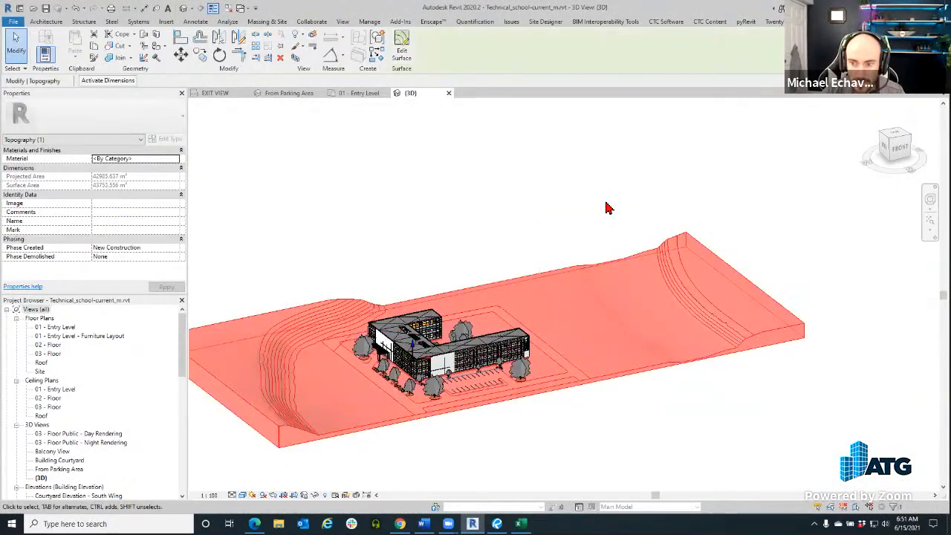
left_click(324, 494)
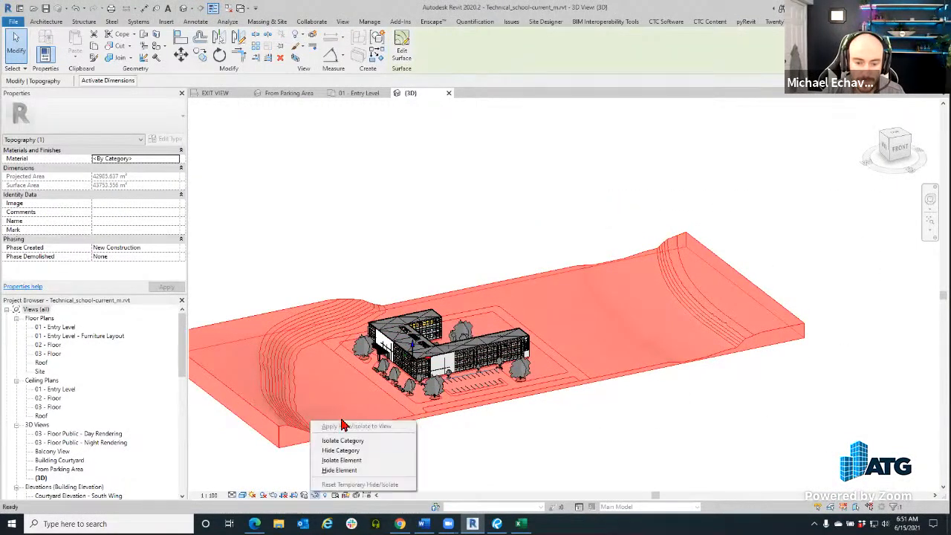
left_click(350, 469)
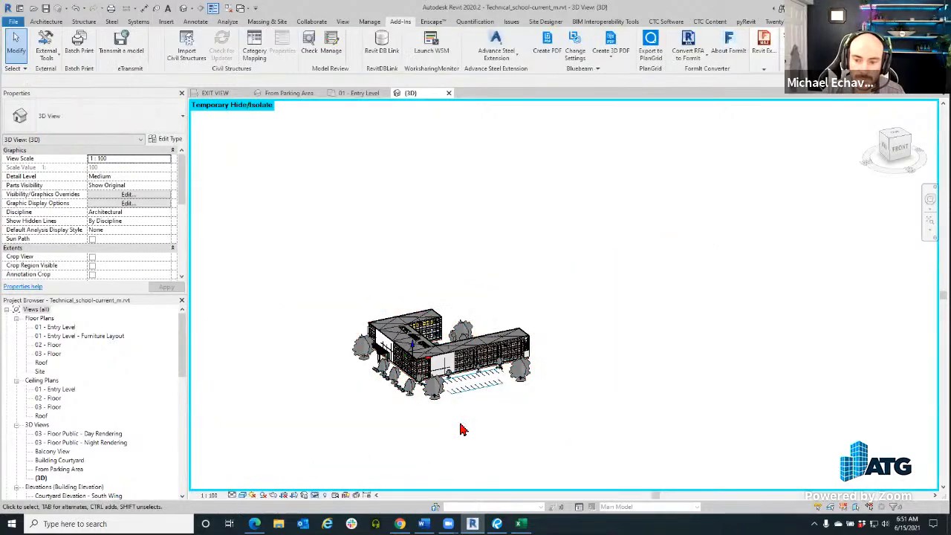
- Orient the 3D view towards the building's courtyard side and start creating a 3D PDF from it
scroll(382, 405, "up", 4)
left_click_drag(380, 406, 446, 334)
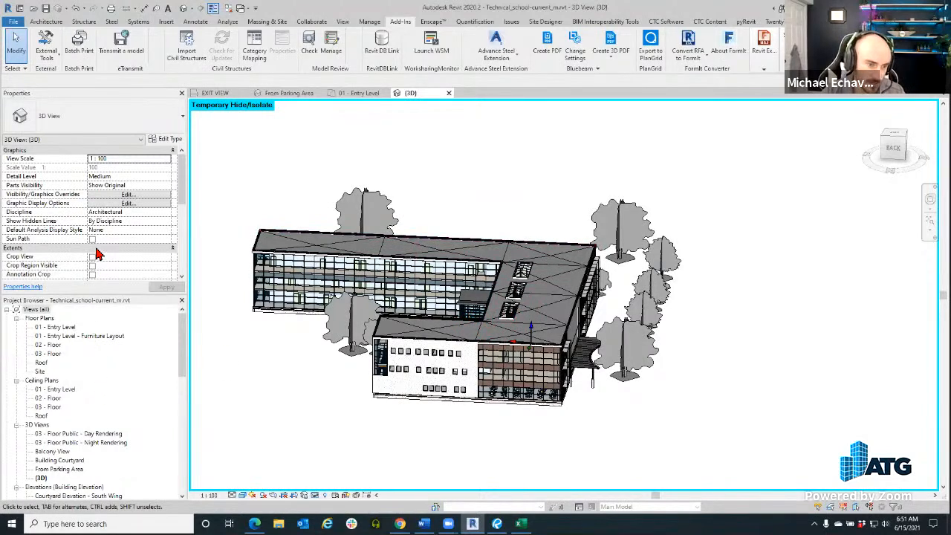
scroll(89, 245, "down", 5)
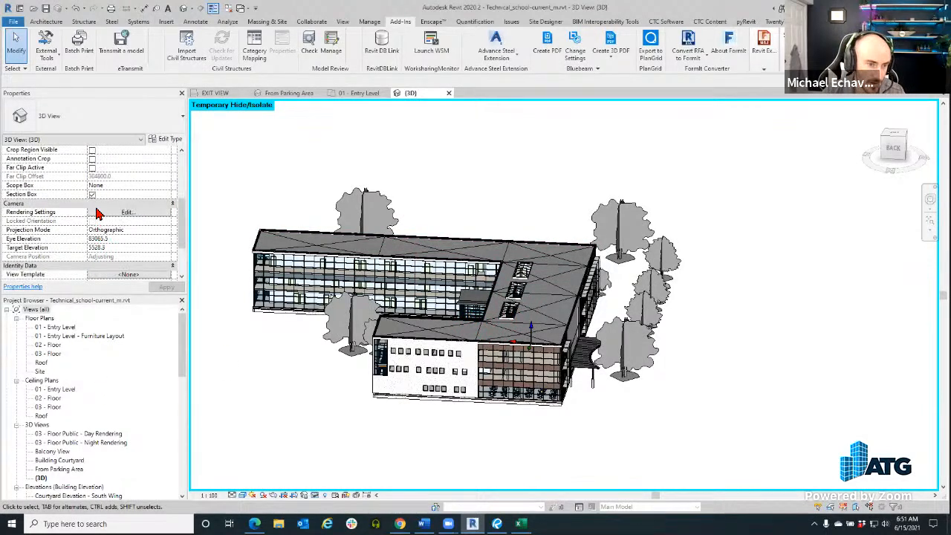
scroll(98, 216, "up", 1)
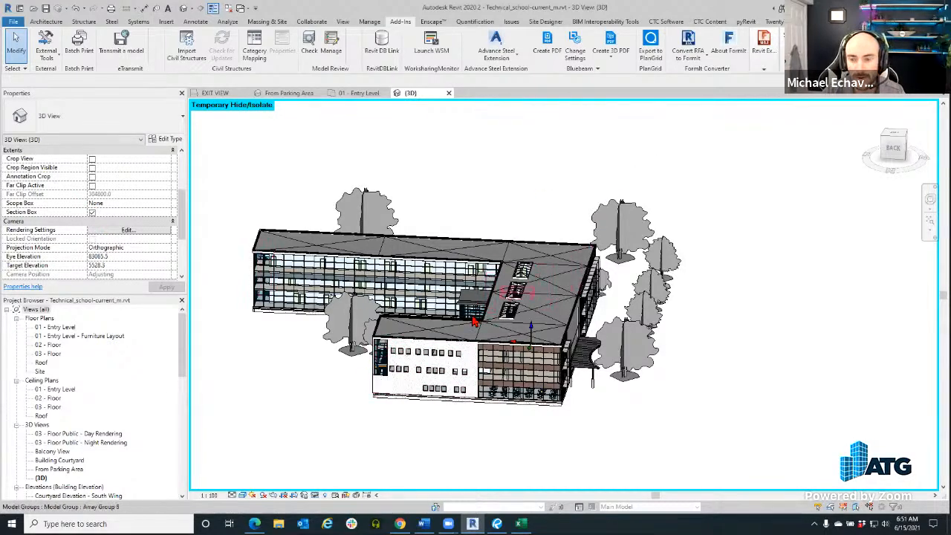
left_click_drag(401, 370, 661, 353)
scroll(487, 315, "up", 2)
left_click_drag(550, 334, 606, 350)
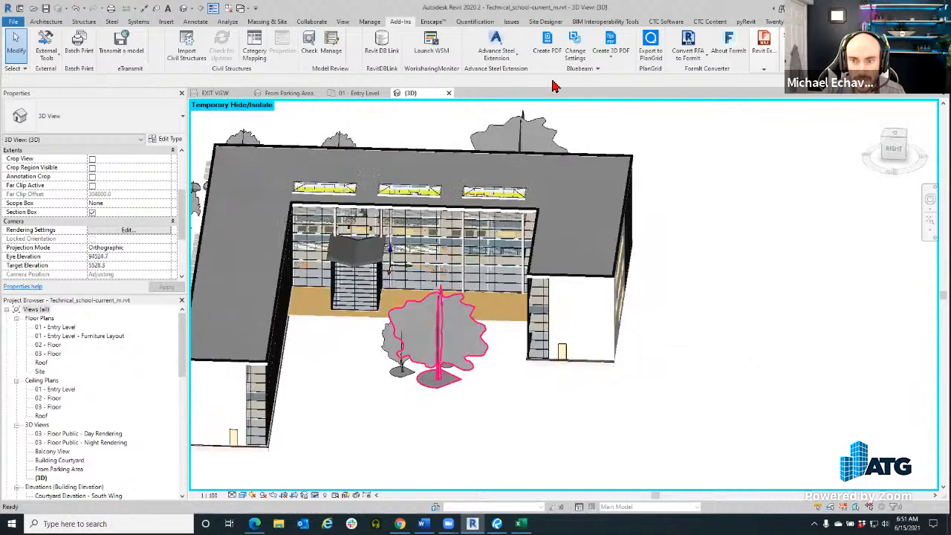
left_click(612, 60)
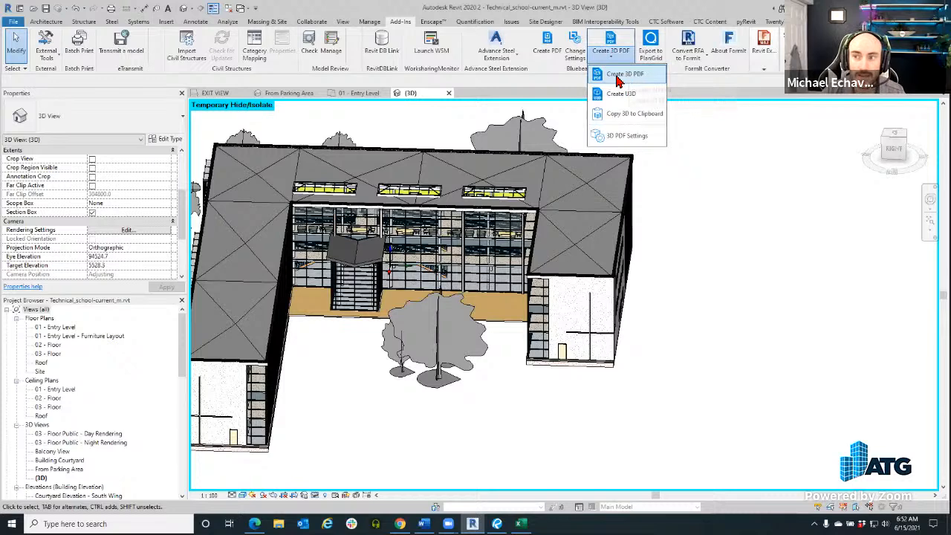
left_click(615, 78)
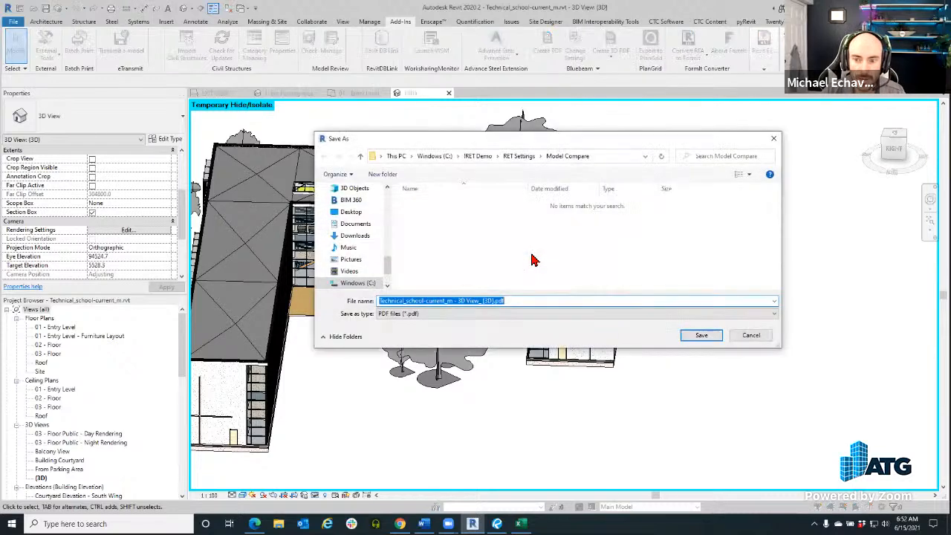
- Save the 3D PDF in the 3D PDF's folder under Exercise Documents, keeping the proposed file name
scroll(255, 295, "up", 10)
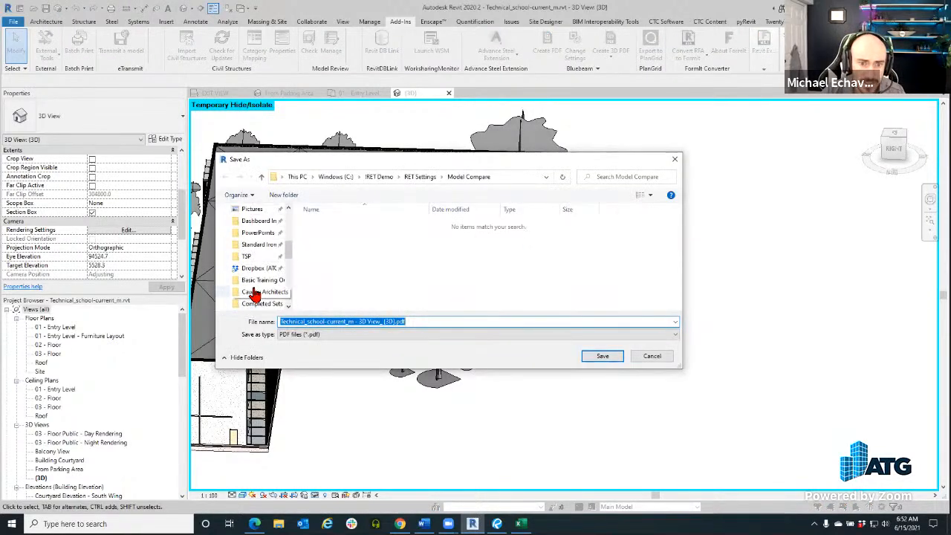
scroll(257, 294, "down", 3)
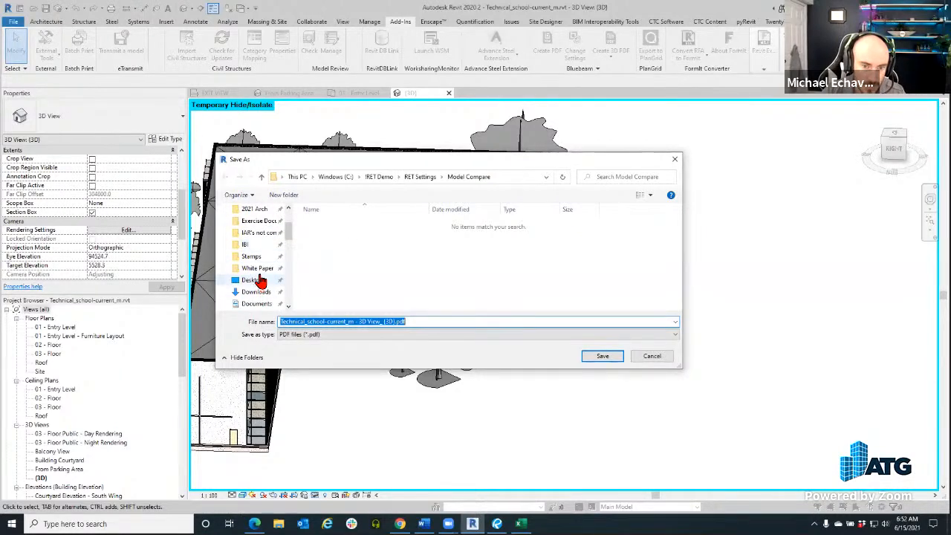
scroll(256, 275, "up", 2)
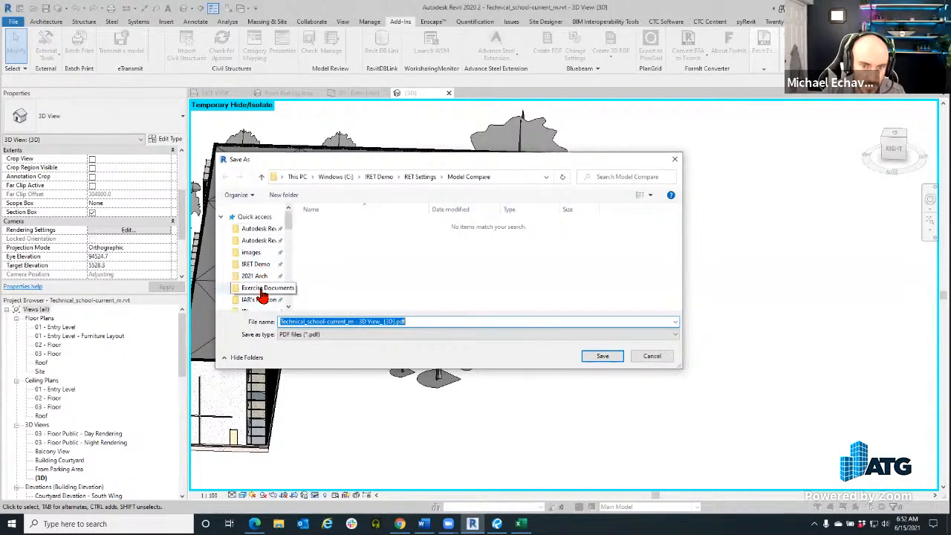
left_click(261, 288)
double_click(355, 224)
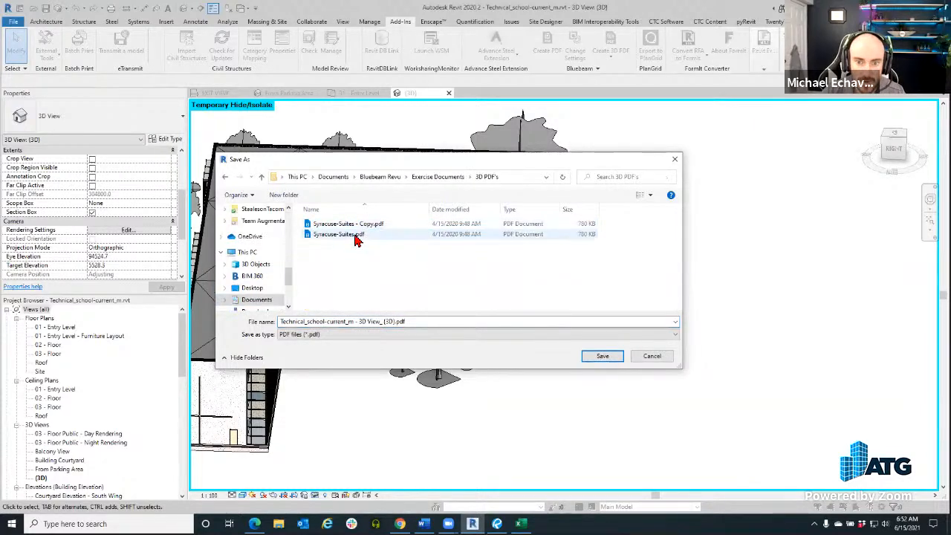
left_click(602, 358)
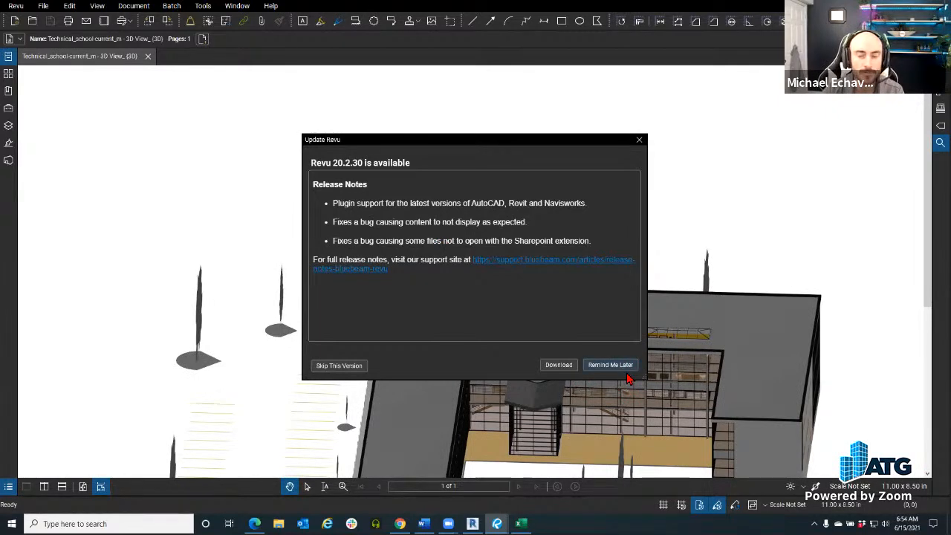
- Postpone the Revu update and inspect the exported building model from several sides
left_click(602, 367)
scroll(331, 287, "down", 2)
left_click_drag(331, 288, 243, 145)
scroll(401, 291, "up", 3)
left_click_drag(402, 290, 613, 373)
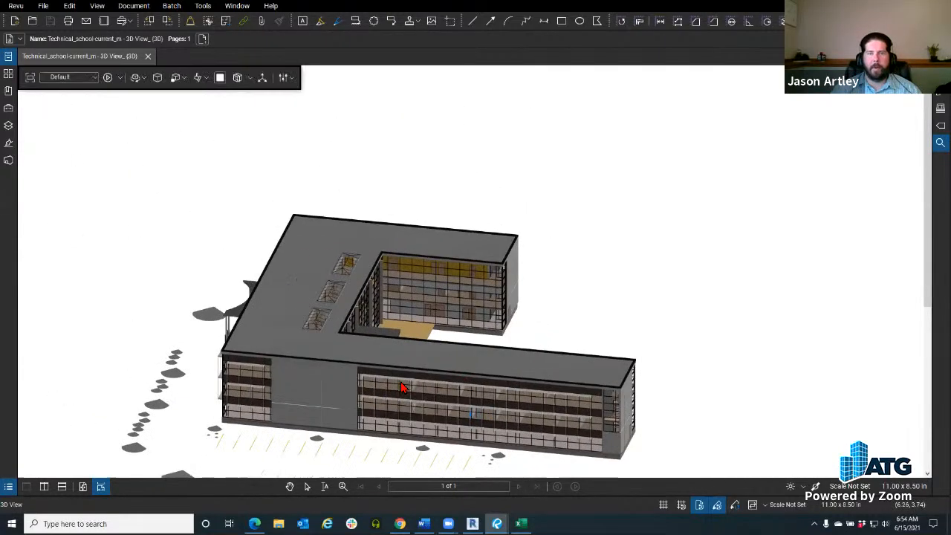
scroll(401, 387, "up", 3)
left_click_drag(401, 387, 308, 282)
left_click_drag(290, 403, 319, 399)
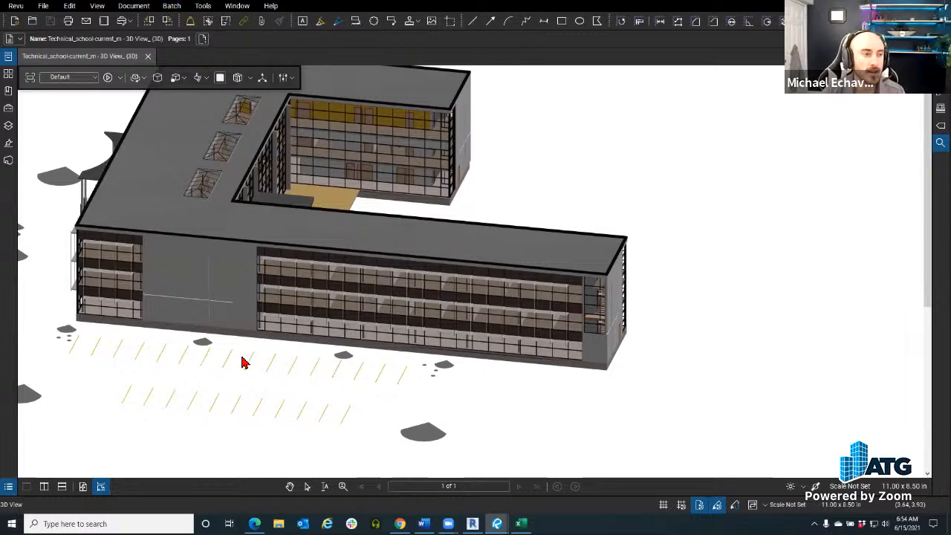
left_click_drag(210, 371, 300, 357)
left_click_drag(173, 376, 458, 384)
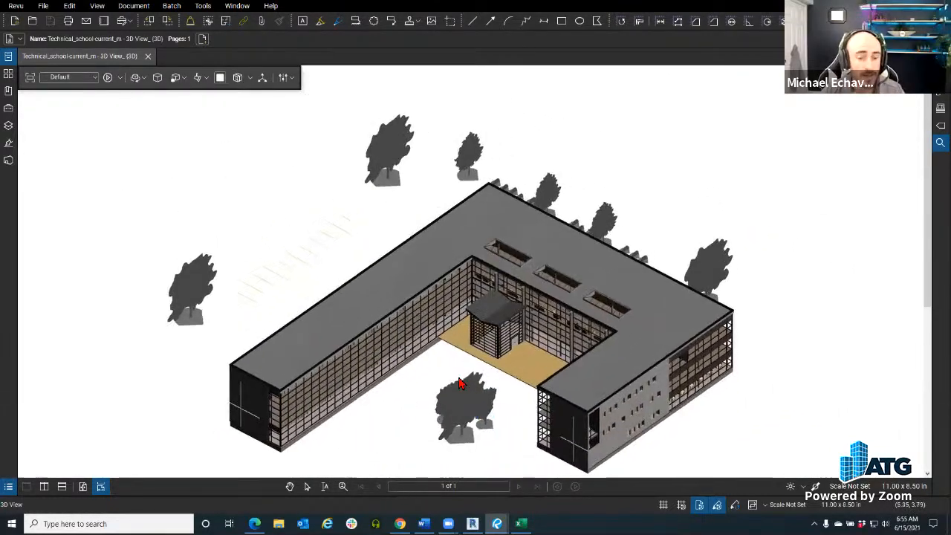
- Examine the courtyard facade up close, continuing around to the canopy and parking side of the building
mouse_move(473, 523)
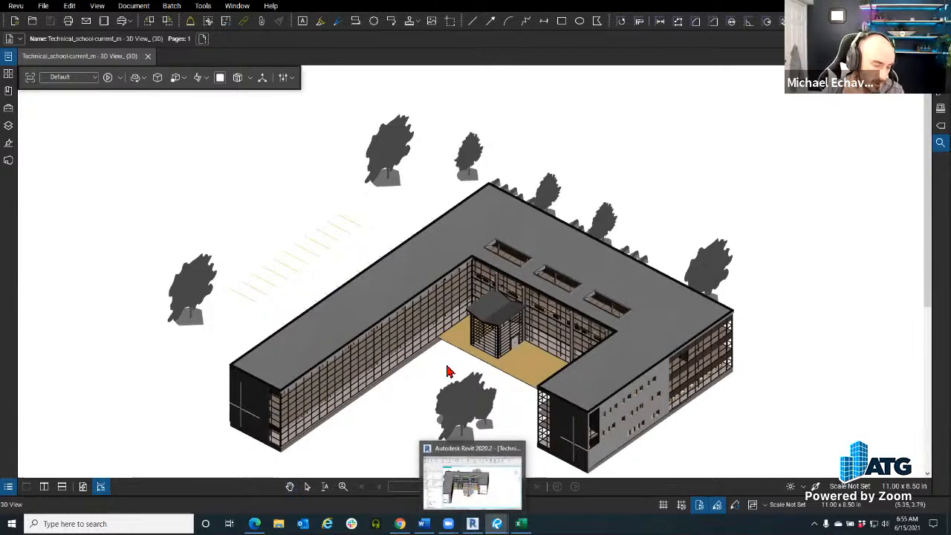
left_click_drag(503, 377, 492, 347)
scroll(473, 361, "up", 2)
left_click_drag(339, 364, 358, 349)
scroll(376, 297, "up", 2)
left_click_drag(299, 126, 327, 206)
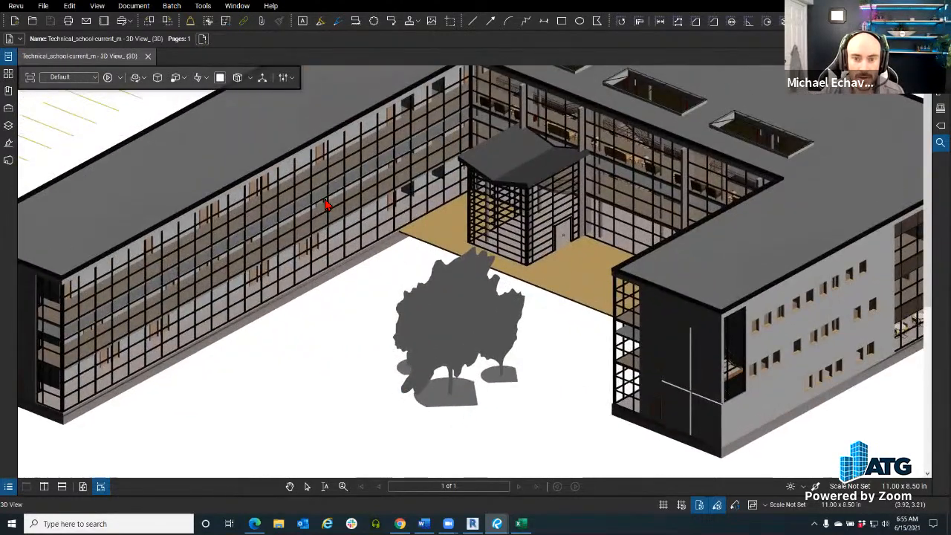
left_click_drag(314, 249, 119, 335)
scroll(119, 330, "down", 5)
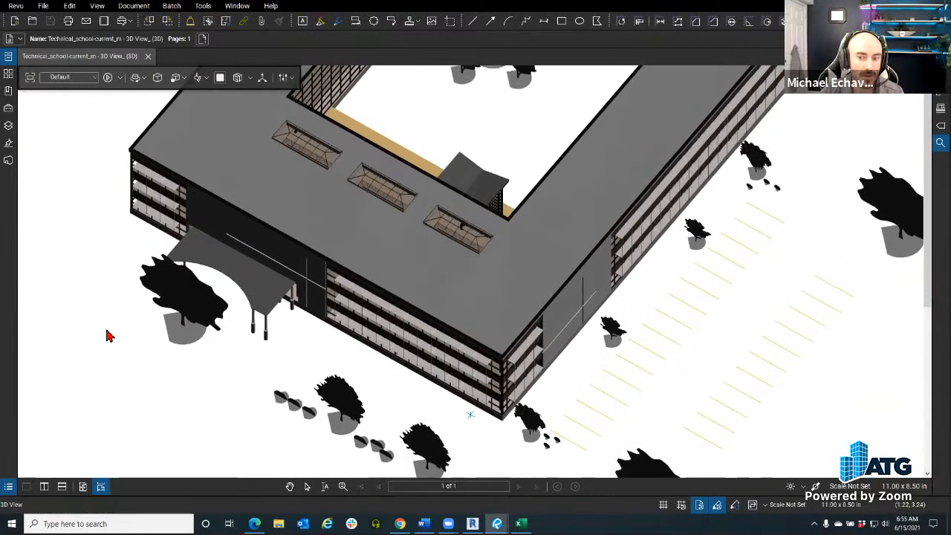
scroll(296, 344, "down", 1)
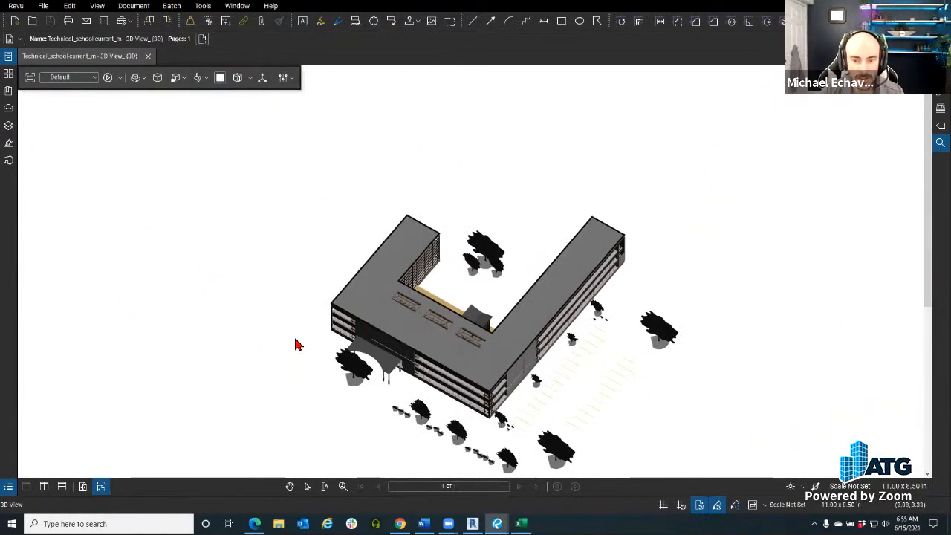
- Inspect the courtyard glazing and the interior behind it, and select the tall column near the entrance structure
mouse_move(284, 360)
left_mouse_down()
mouse_move(314, 350)
mouse_move(745, 335)
left_mouse_up()
scroll(516, 278, "up", 5)
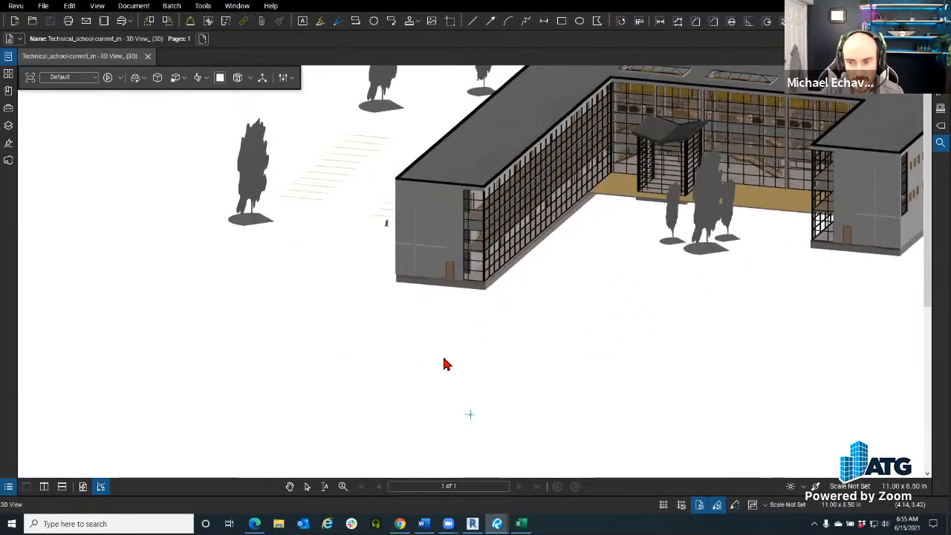
scroll(468, 344, "down", 3)
scroll(520, 201, "up", 4)
scroll(532, 207, "up", 6)
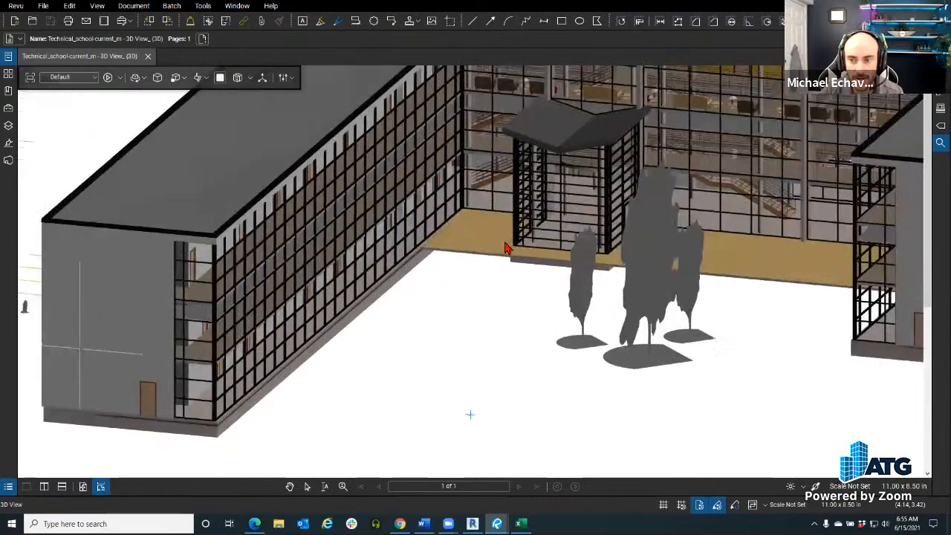
scroll(475, 297, "up", 3)
scroll(408, 327, "down", 2)
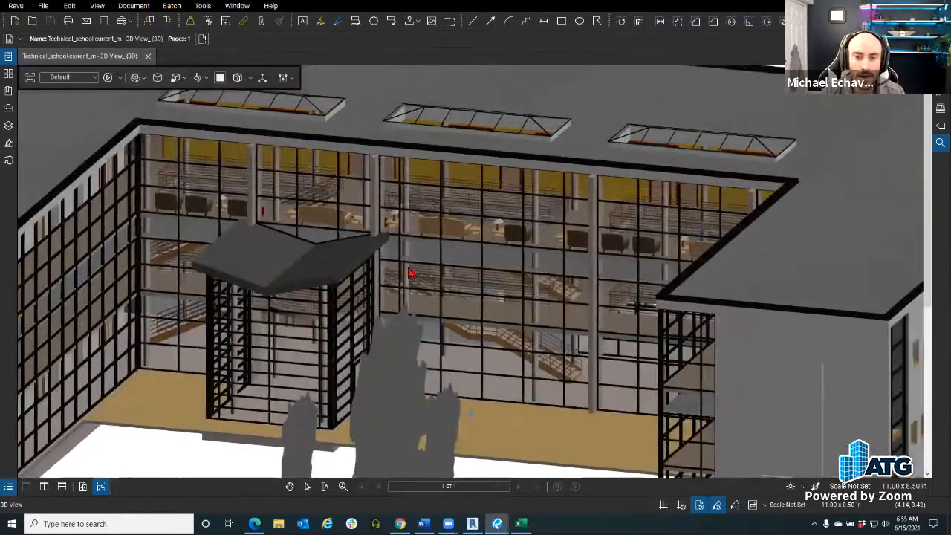
scroll(401, 266, "up", 2)
left_click(345, 255)
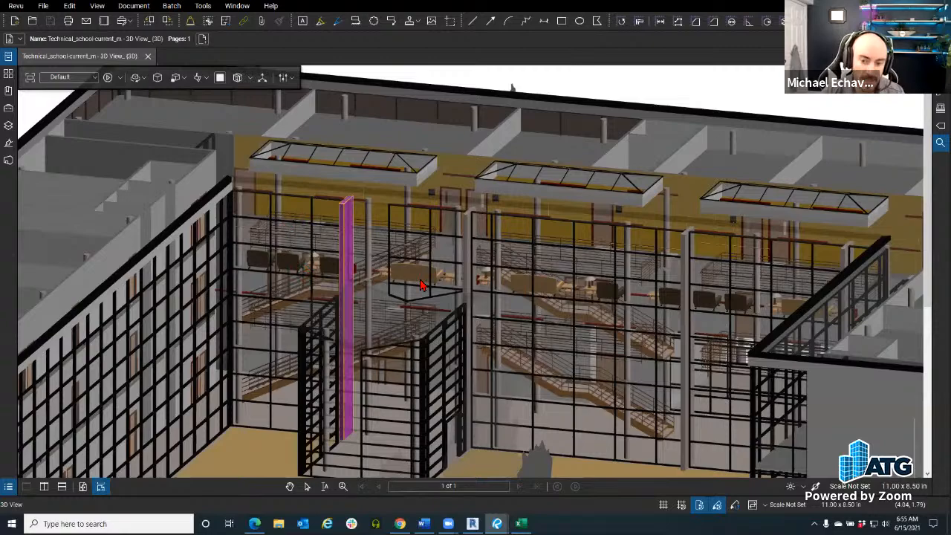
left_click_drag(395, 310, 350, 327)
- Show the section box around the model and pull one side face inward to cut through the courtyard wing
left_click(251, 80)
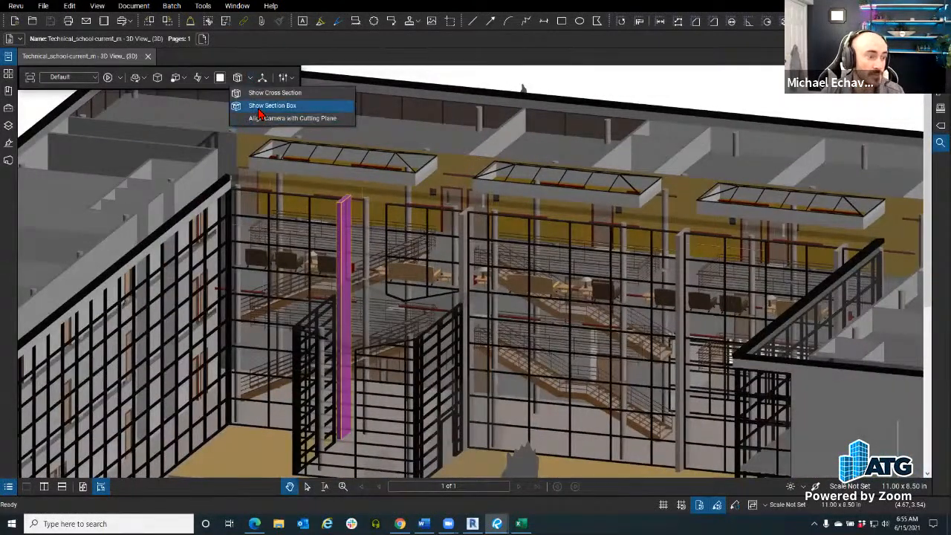
left_click(258, 106)
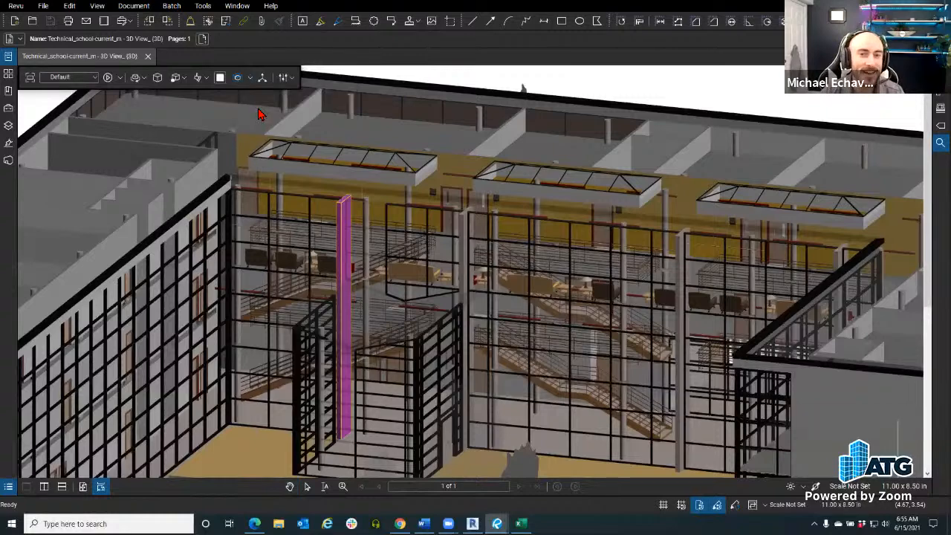
scroll(322, 205, "down", 5)
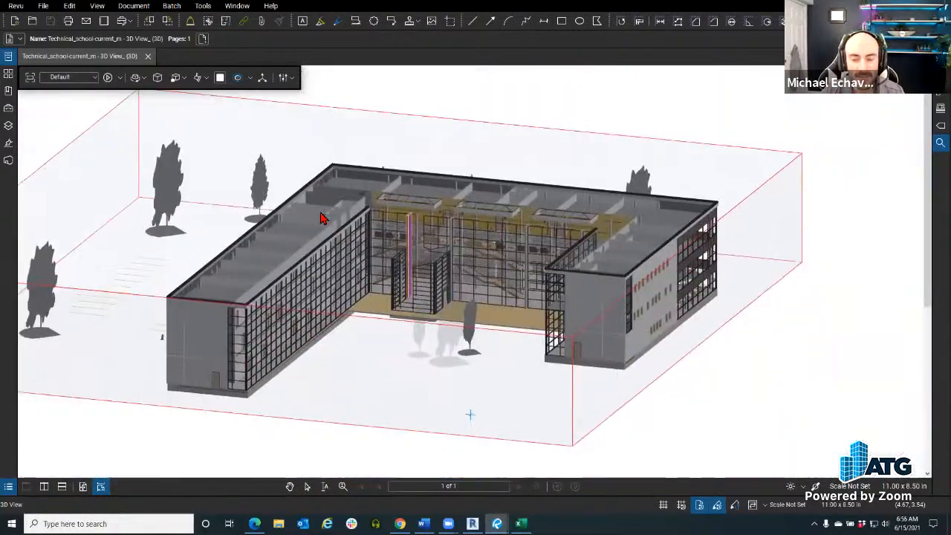
left_click(644, 373)
left_click_drag(709, 318, 502, 297)
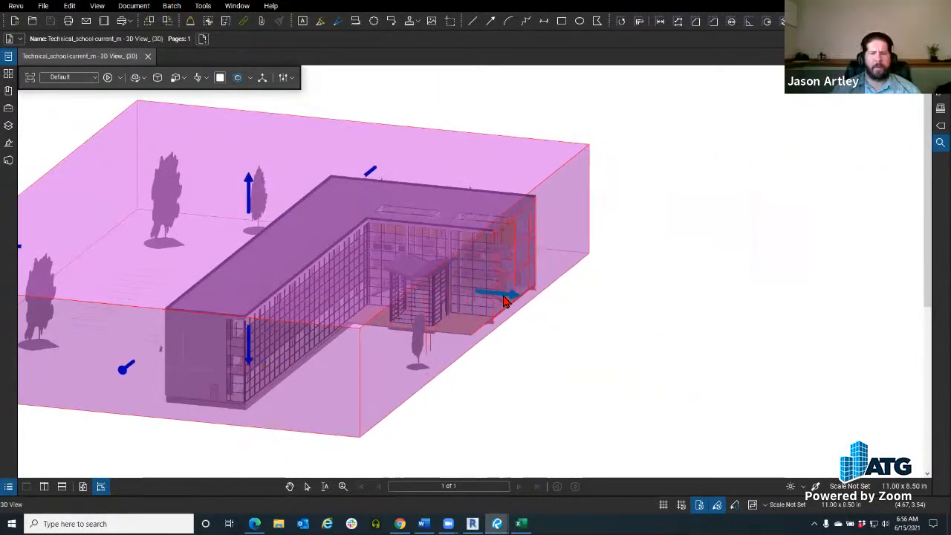
left_click(620, 344)
- Examine the cut-open interior with its stairs and rooms, and select the sofa on the top floor
left_click_drag(578, 350, 280, 461)
scroll(425, 310, "up", 4)
left_click_drag(420, 400, 295, 240)
scroll(297, 245, "up", 3)
left_click_drag(254, 320, 298, 473)
scroll(436, 321, "up", 3)
scroll(298, 269, "down", 2)
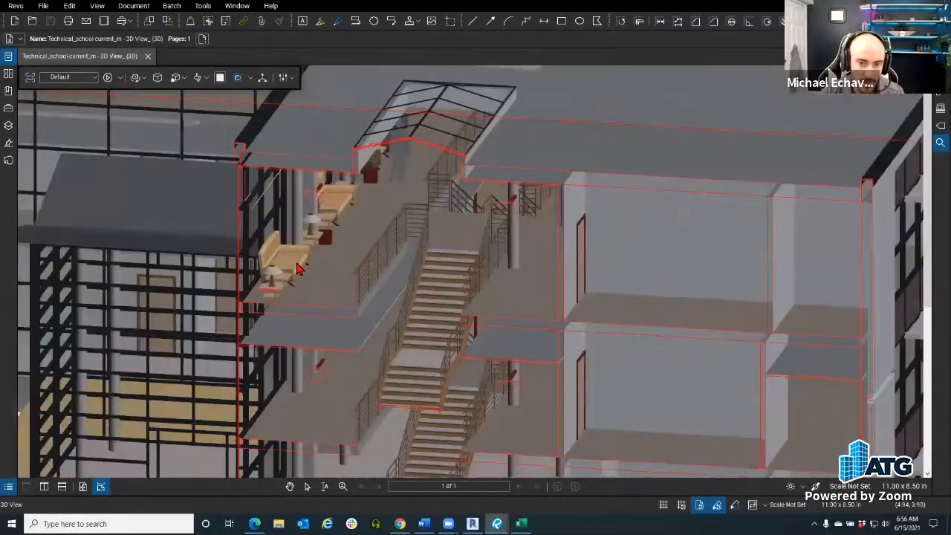
left_click(303, 267)
left_click_drag(334, 312, 256, 206)
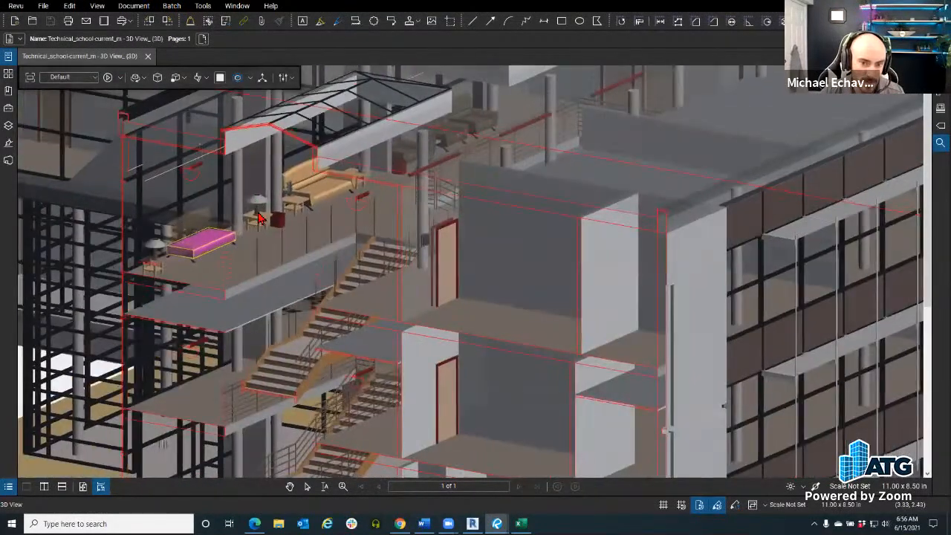
- Select the lamp between the top-floor sofas and review its properties across the enlarged 3D Model Tree
left_click(255, 204)
left_click(8, 486)
left_click(9, 449)
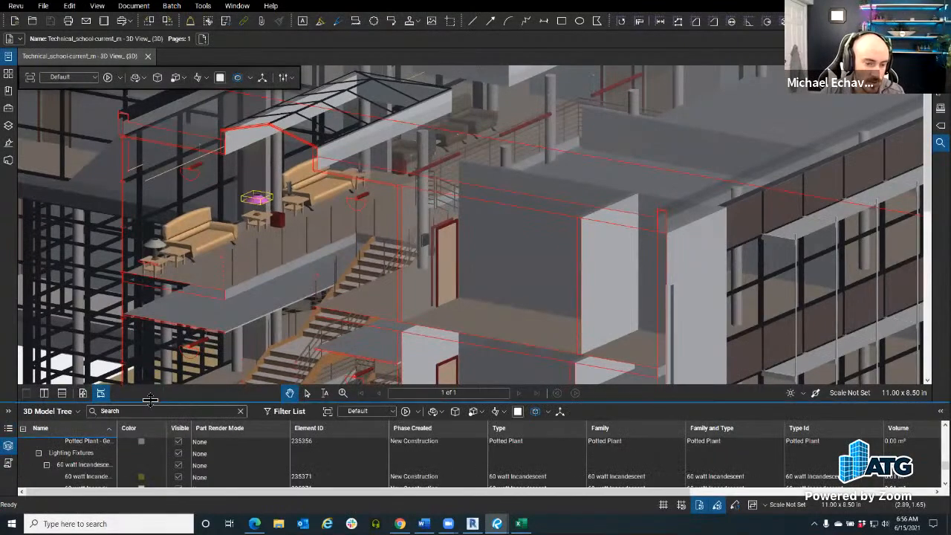
left_click_drag(152, 405, 182, 220)
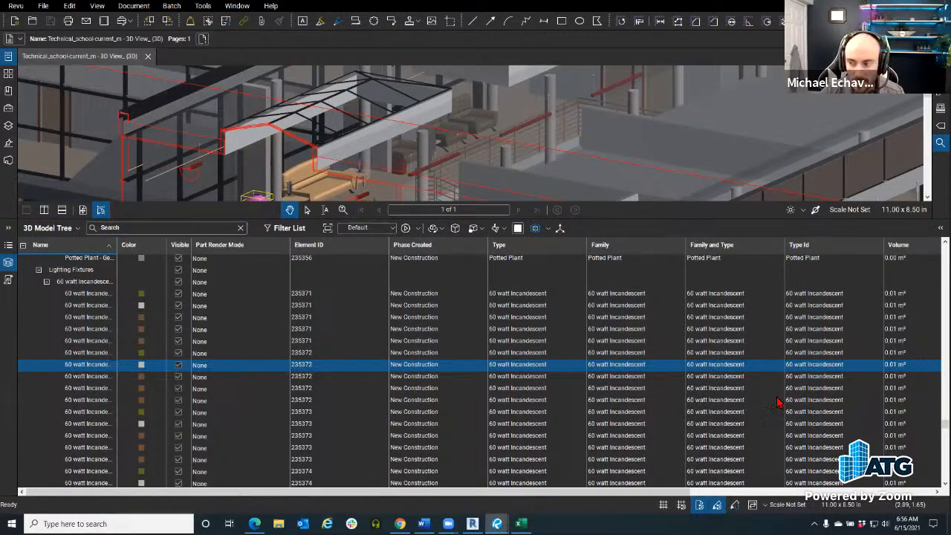
left_click_drag(386, 492, 677, 484)
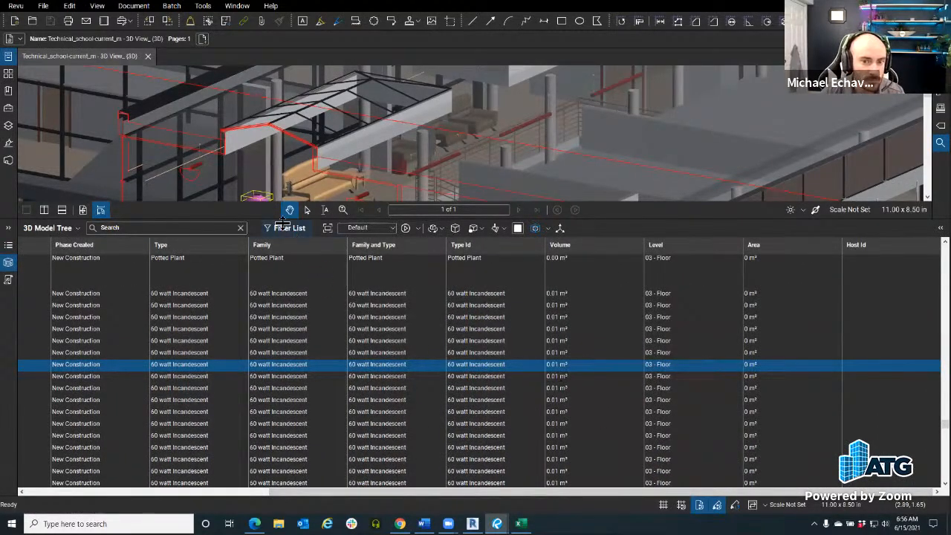
- Shrink and close the 3D Model Tree, returning to a wider view of the sectioned building
left_click_drag(265, 218, 24, 412)
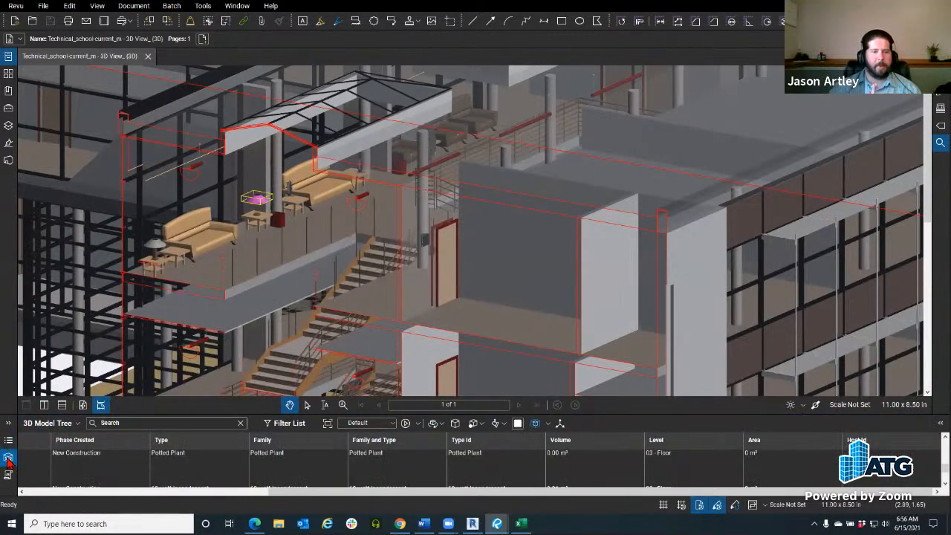
left_click(8, 456)
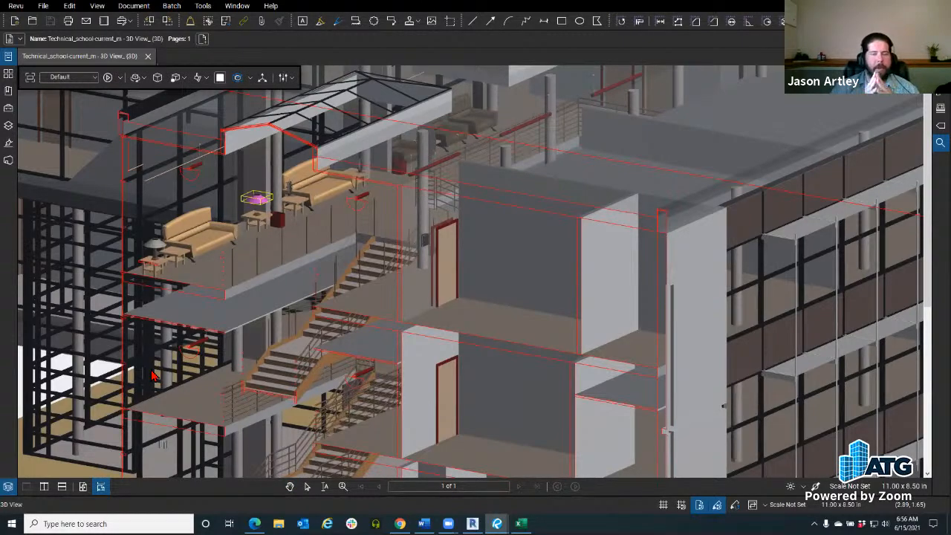
scroll(357, 290, "down", 6)
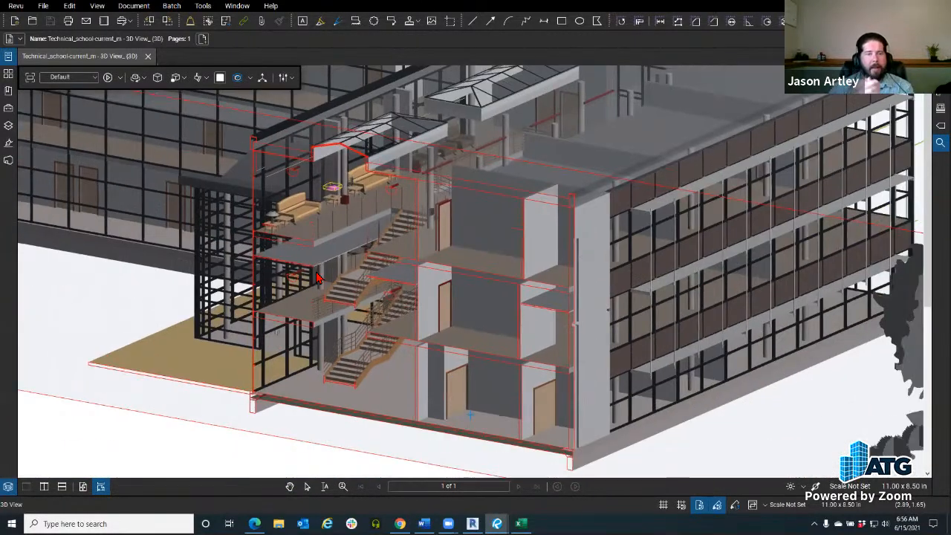
- Examine the cross-sectioned school model up close and as a whole, selecting and deselecting its section box
left_click_drag(399, 297, 318, 277)
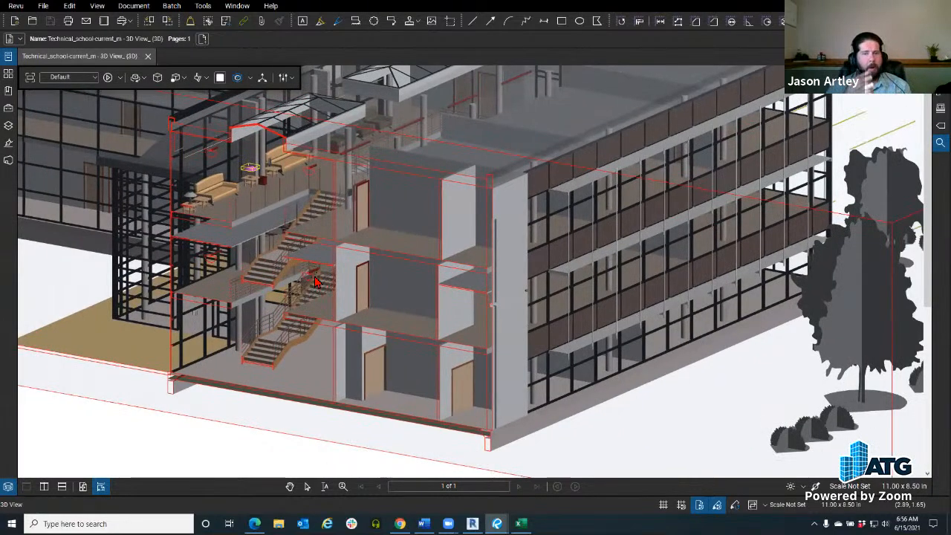
scroll(372, 355, "down", 6)
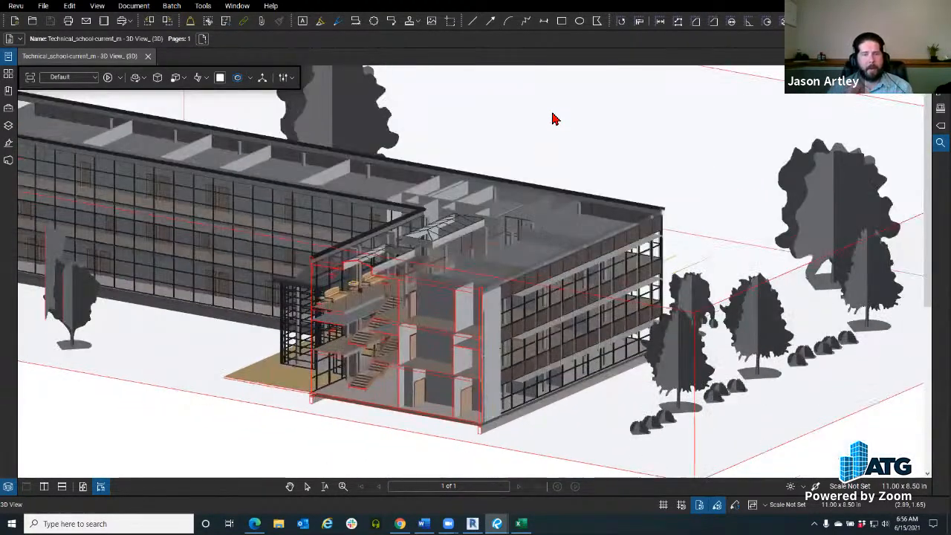
left_click(312, 362)
scroll(219, 426, "down", 5)
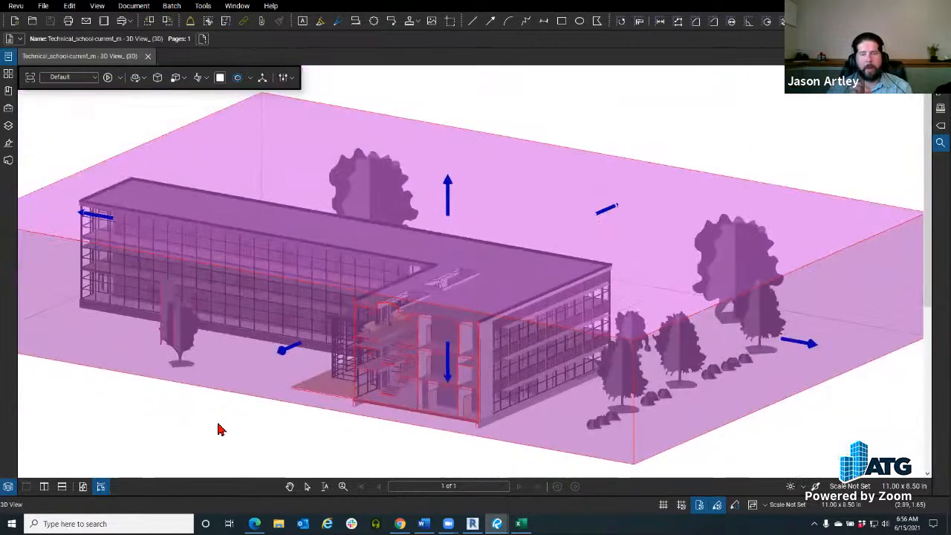
left_click(226, 425)
scroll(257, 418, "up", 4)
scroll(296, 325, "up", 1)
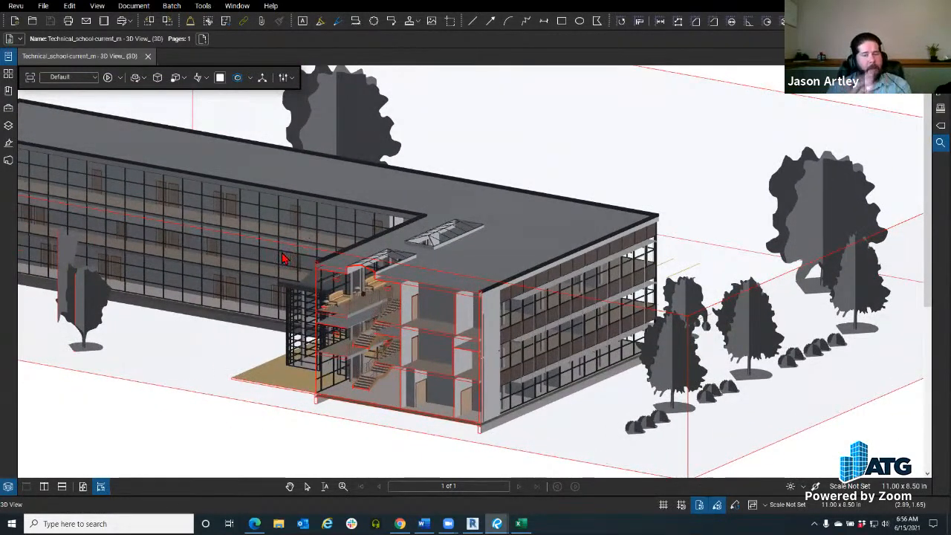
- Select the tree in front of the school's long wing and view it within the whole sectioned model
left_click(87, 331)
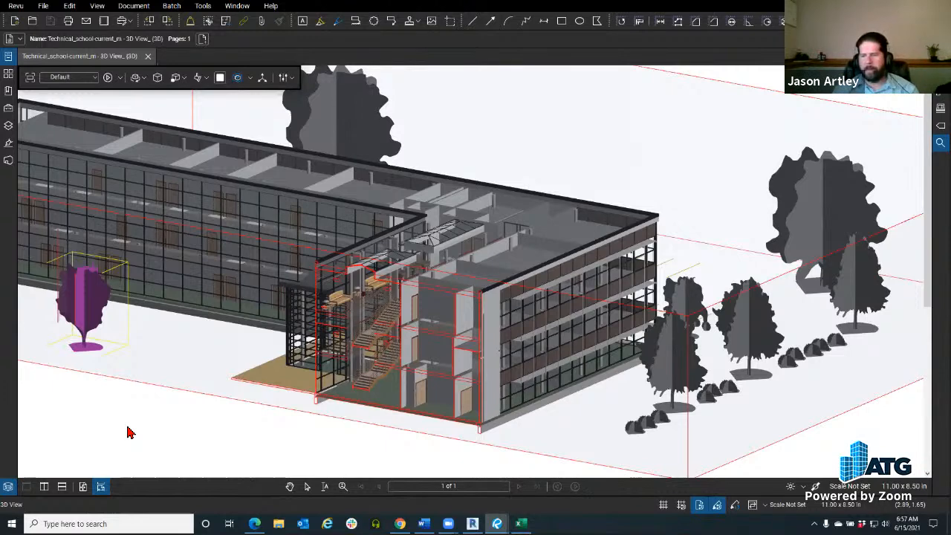
scroll(139, 428, "down", 1)
left_click_drag(141, 433, 224, 395)
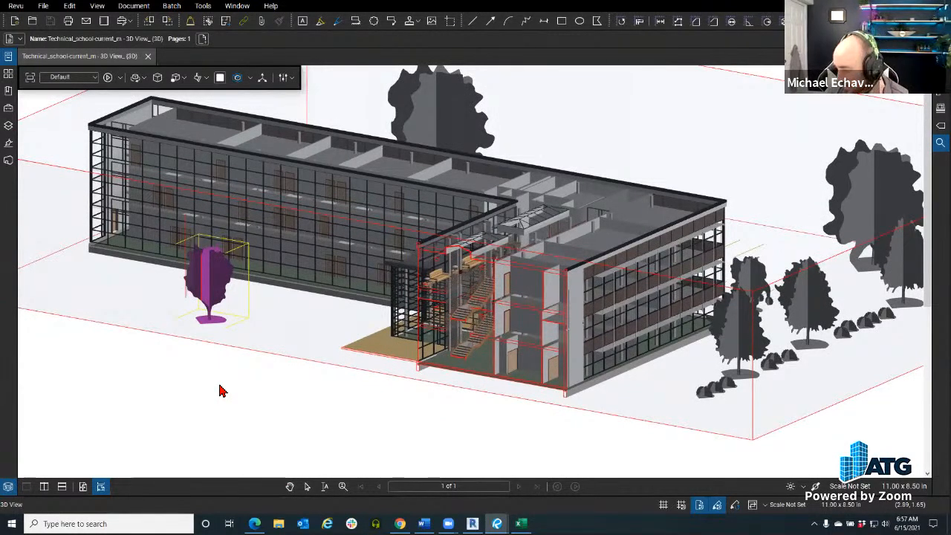
left_click_drag(218, 389, 363, 349)
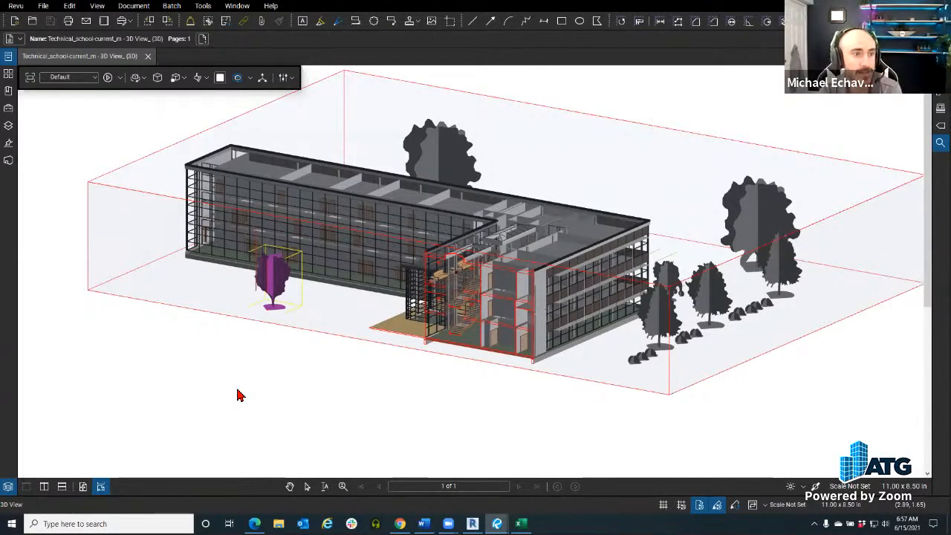
- Open Bluebeam Studio, join the DEMO SESSION, and clear the tree selection in the school model
left_click(9, 161)
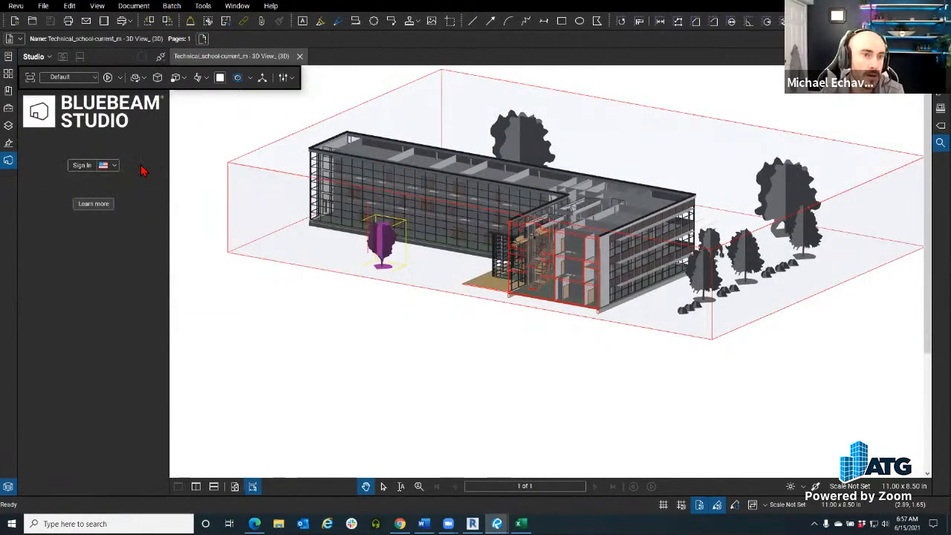
mouse_move(497, 523)
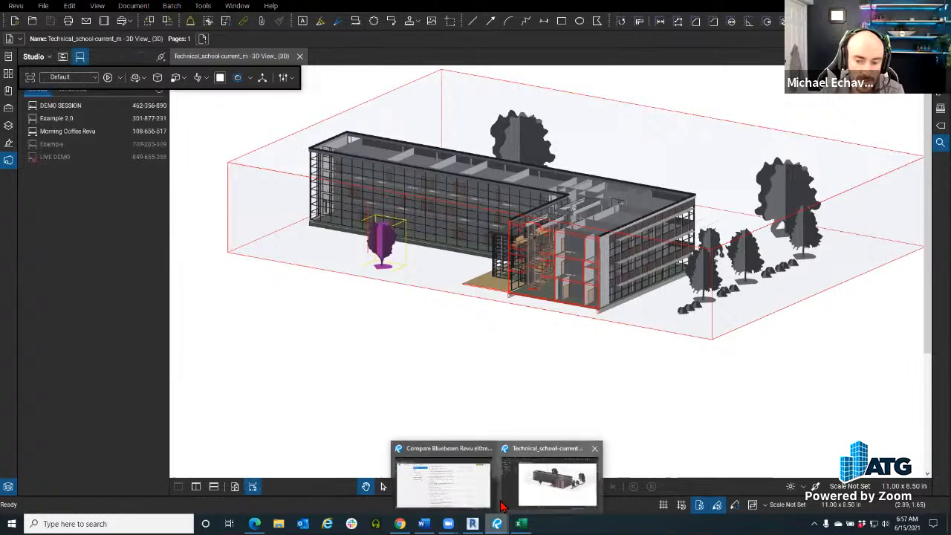
double_click(80, 106)
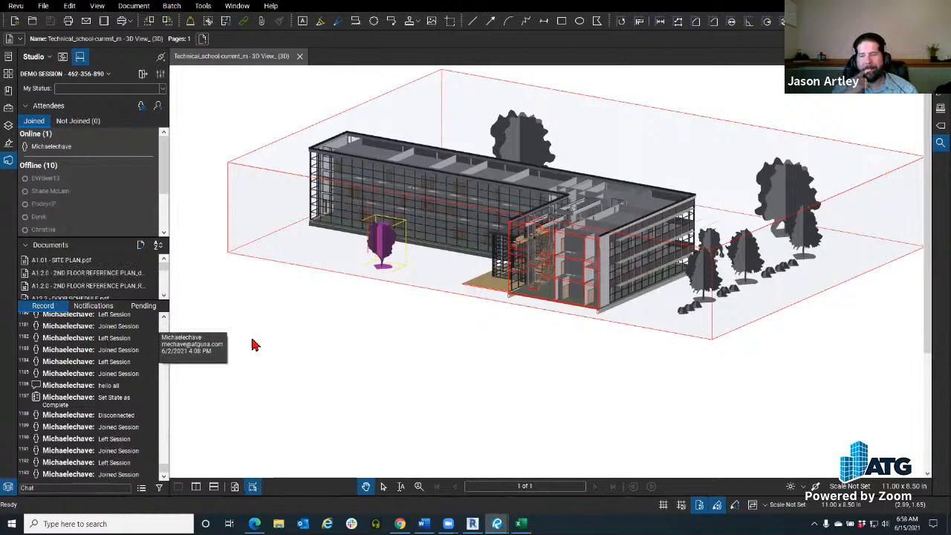
left_click(352, 357)
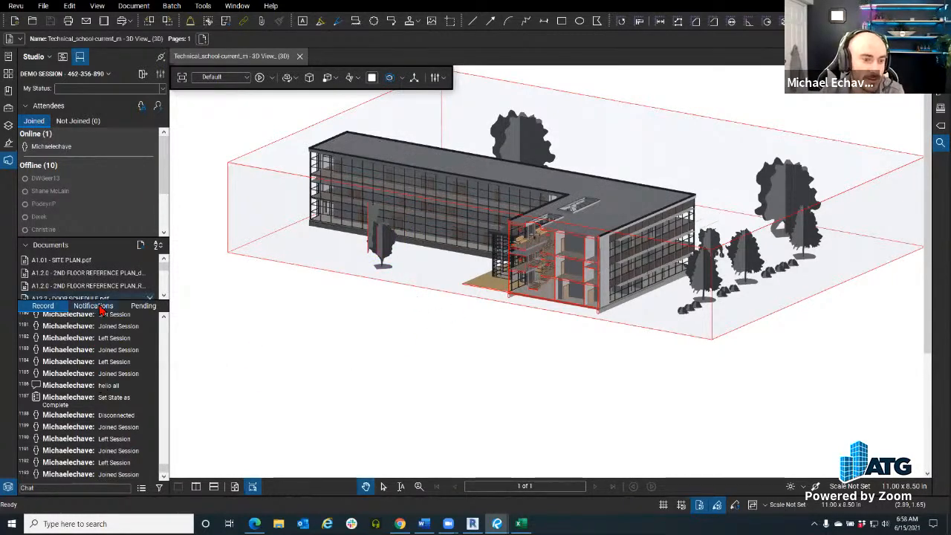
- Enlarge the session's document list and open Samtec.pdf and Syracuse-Suites.pdf from it
left_click_drag(101, 298, 101, 440)
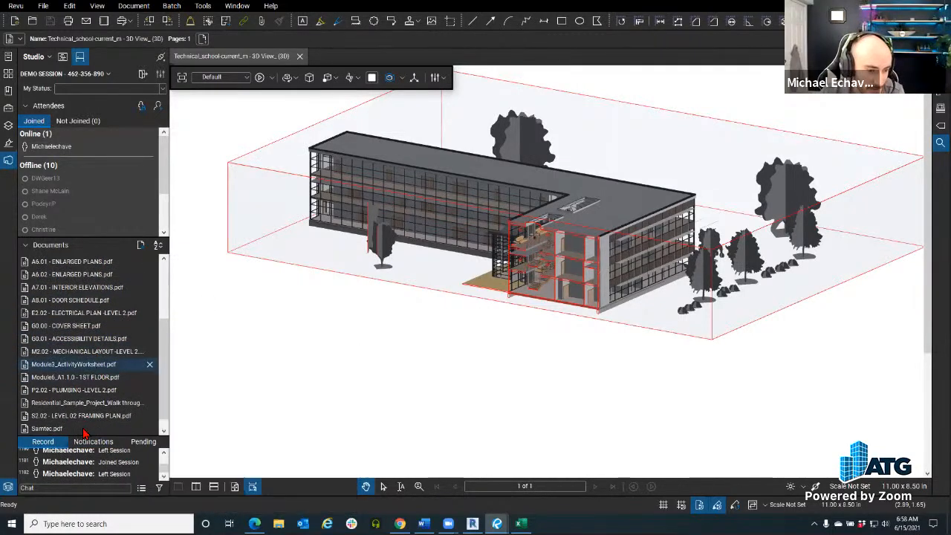
scroll(90, 425, "up", 2)
scroll(90, 424, "down", 3)
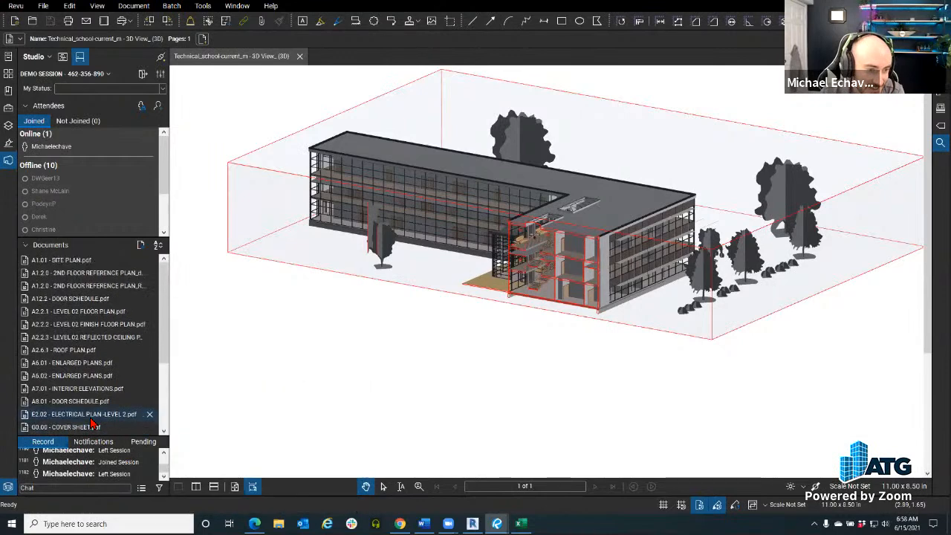
scroll(95, 408, "down", 2)
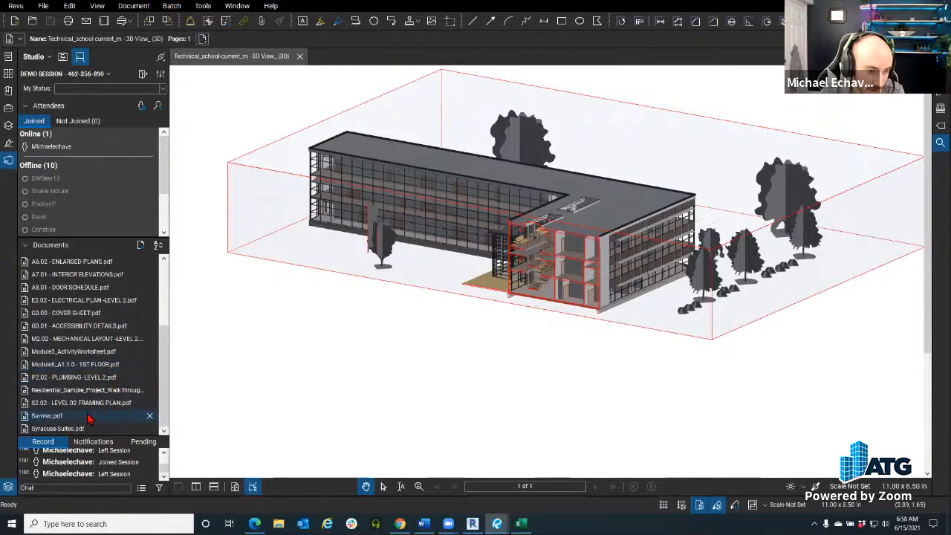
double_click(58, 419)
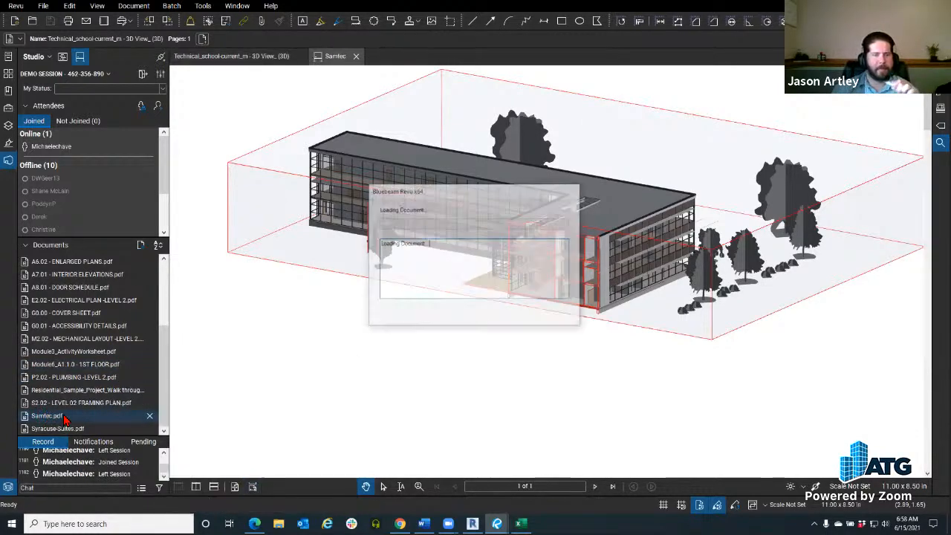
double_click(65, 429)
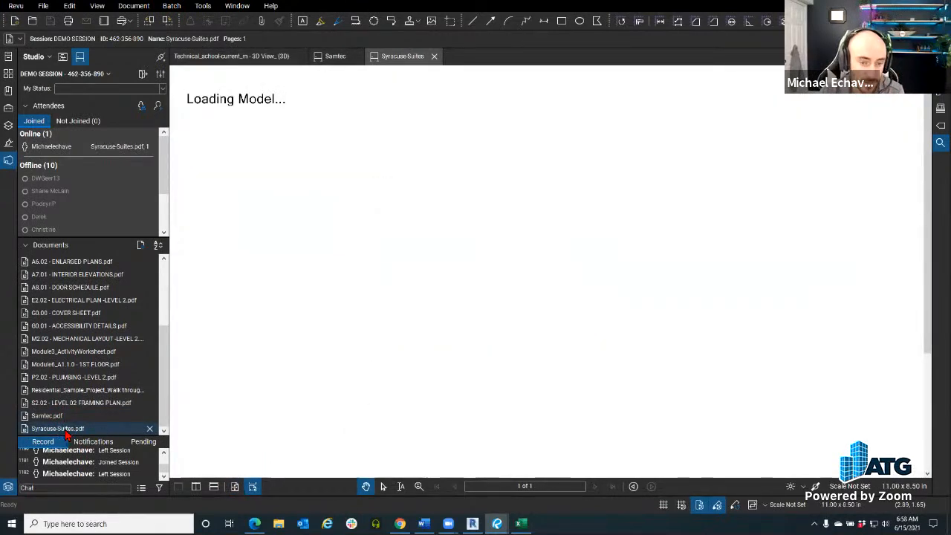
- Inspect the Syracuse-Suites 3D tower and display the markup view stored at its lower blue sphere
mouse_move(65, 435)
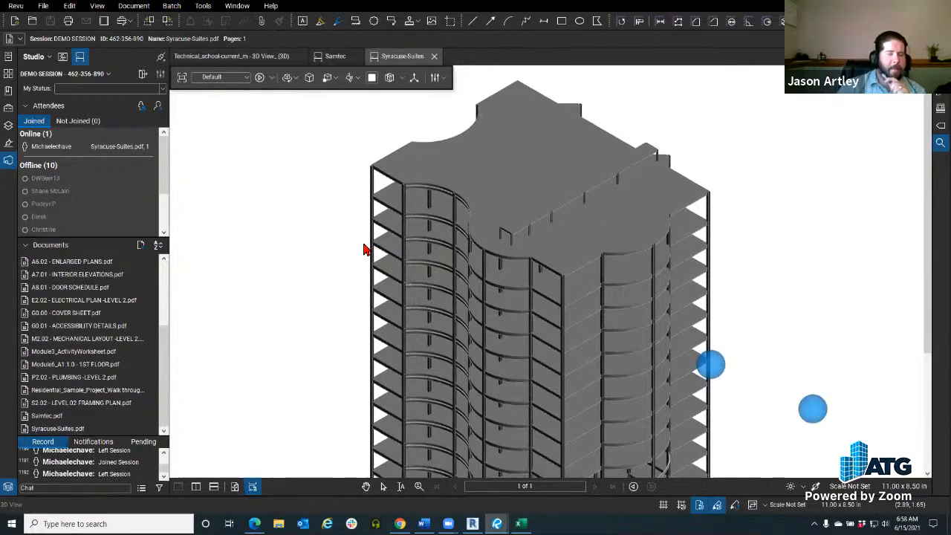
left_click_drag(363, 245, 258, 180)
scroll(495, 429, "down", 3)
left_click_drag(495, 429, 322, 335)
left_click_drag(406, 378, 395, 272)
left_click(395, 272)
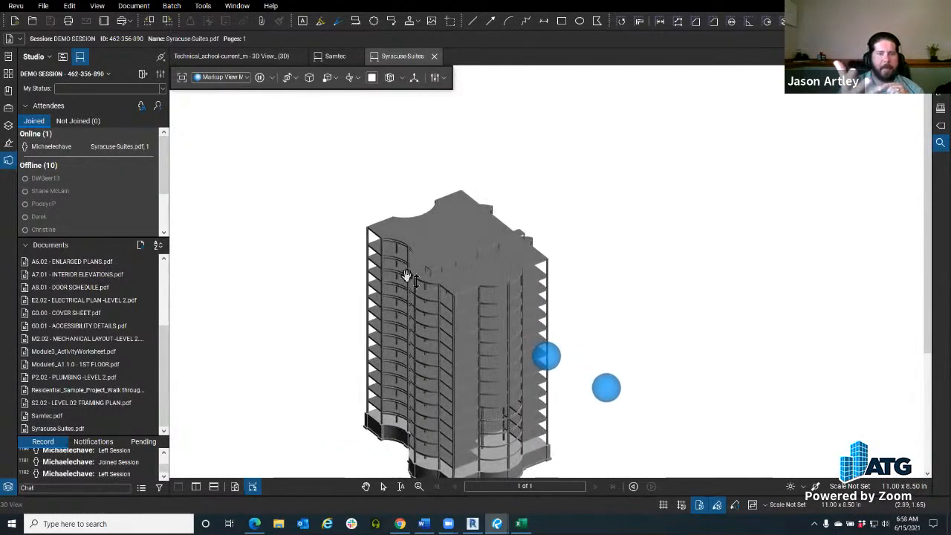
left_click(607, 387)
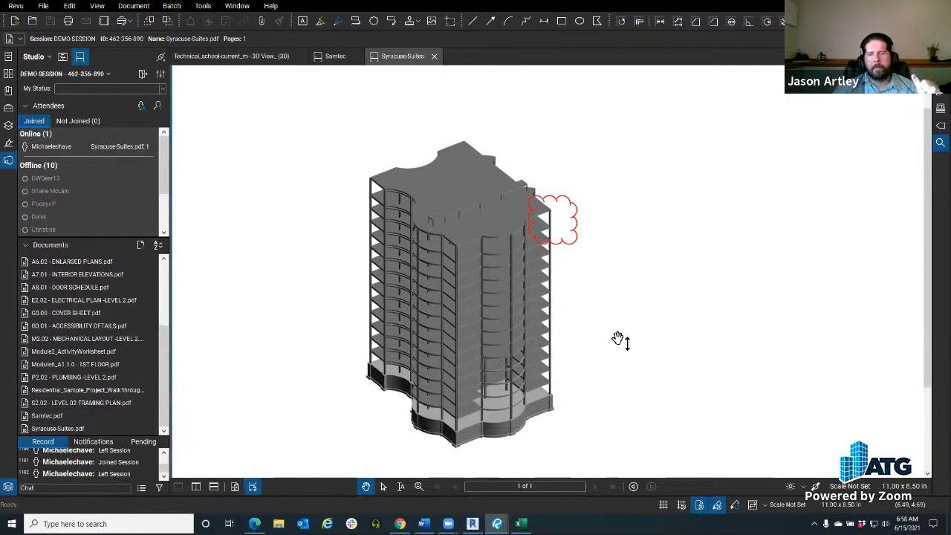
- Close the Syracuse-Suites and Samtec documents and center the school model in view
left_click(434, 58)
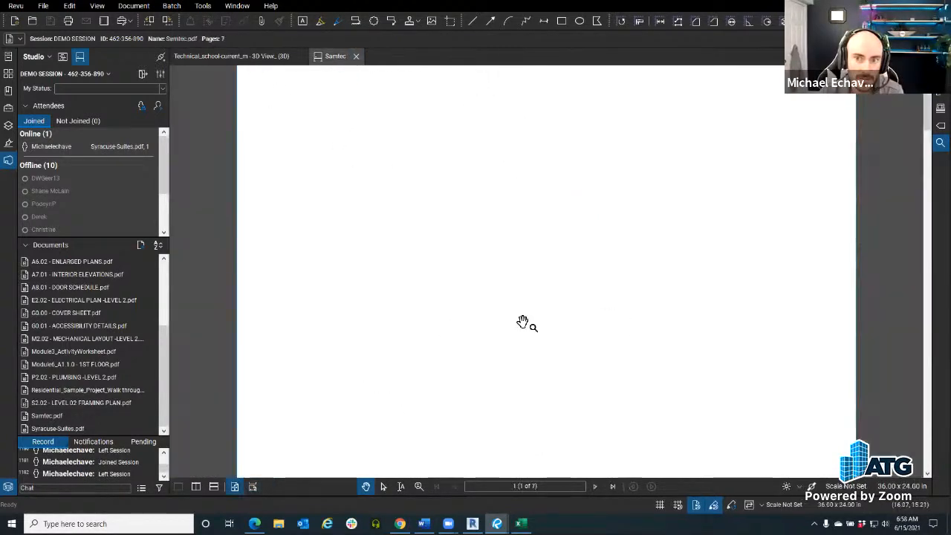
left_click(357, 58)
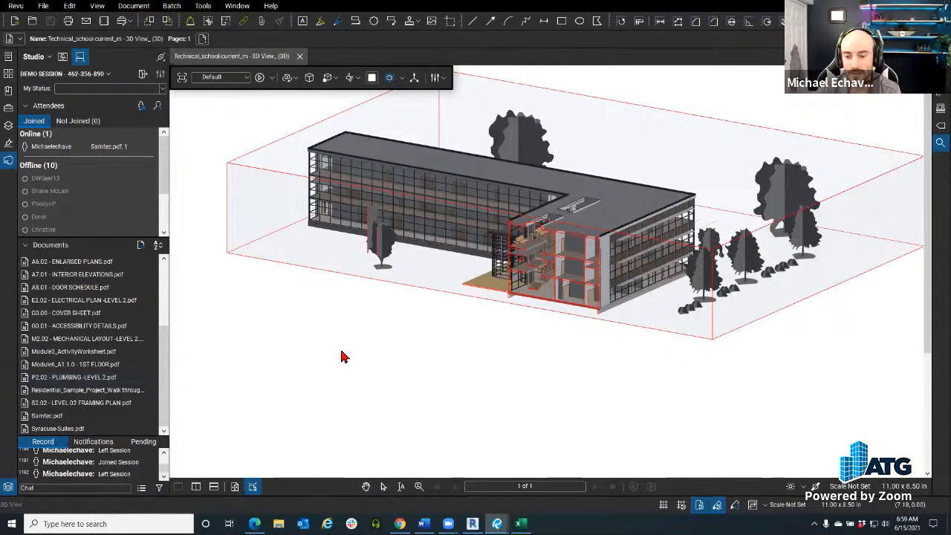
mouse_move(353, 336)
left_mouse_down()
mouse_move(364, 360)
mouse_move(362, 352)
left_mouse_up()
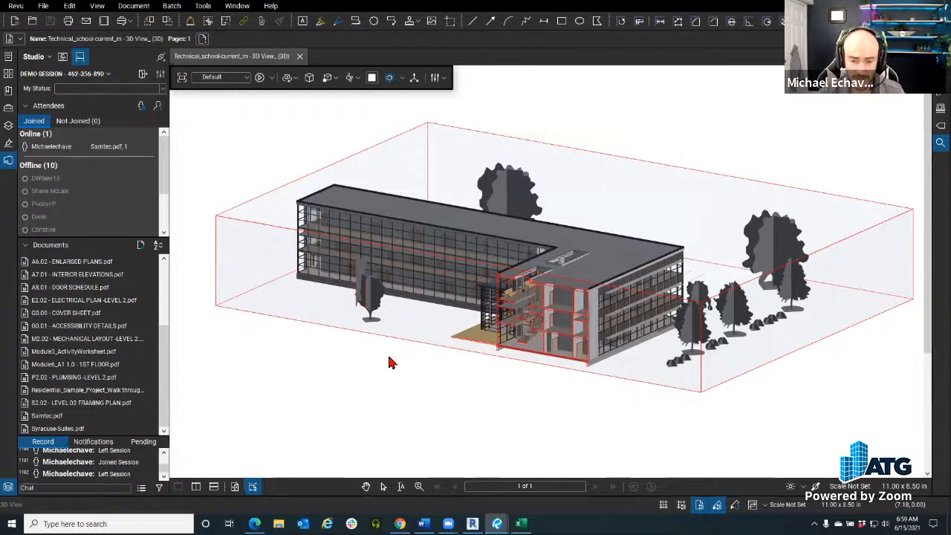
left_click_drag(390, 358, 378, 340)
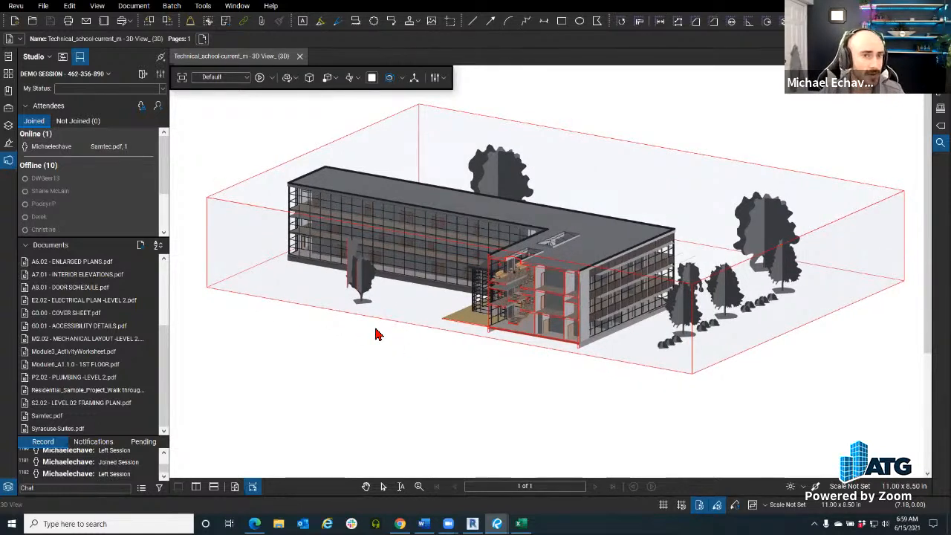
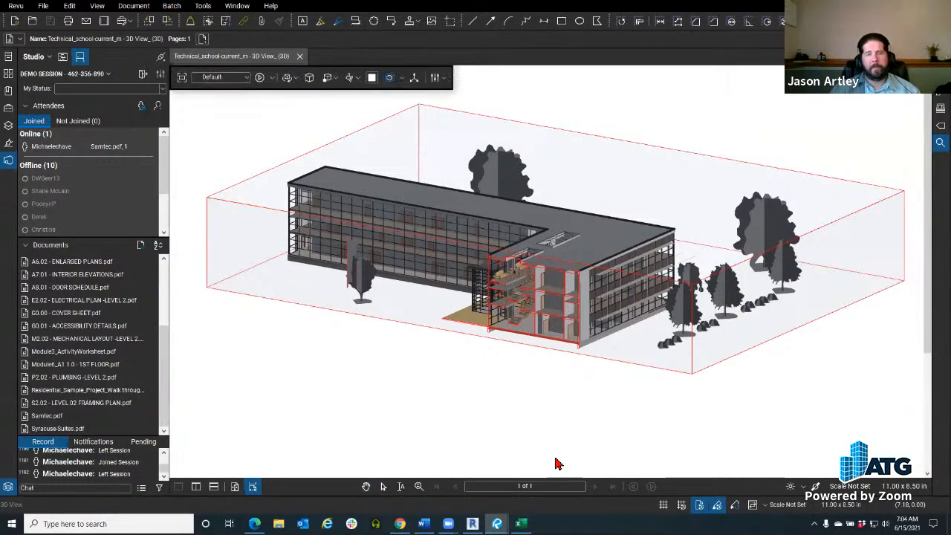
- Switch to Revit and show the whole technical school building in the 3D view
left_click(472, 524)
left_click_drag(348, 335, 425, 332)
scroll(408, 403, "down", 4)
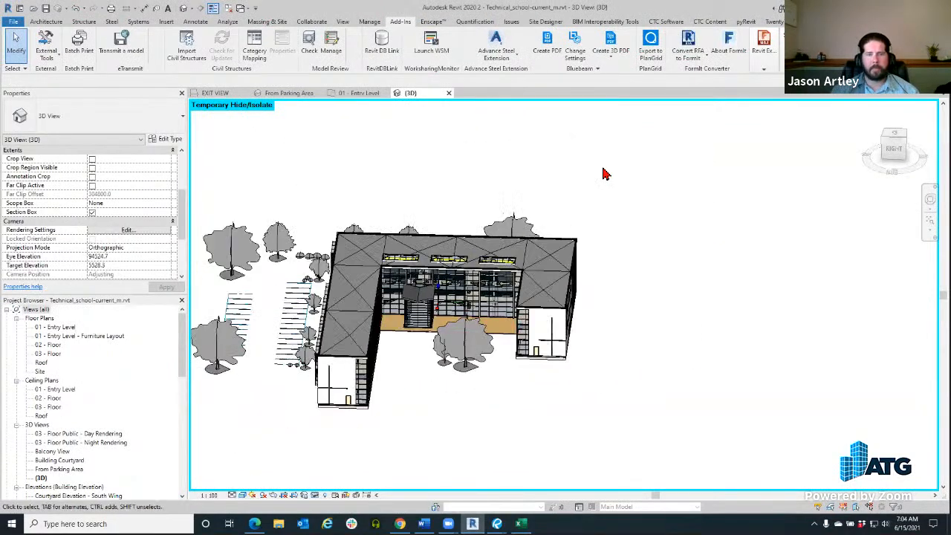
- Review the Bluebeam conversion settings for page setup, bookmarks, PDF security and general options, then leave them without saving
left_click(575, 44)
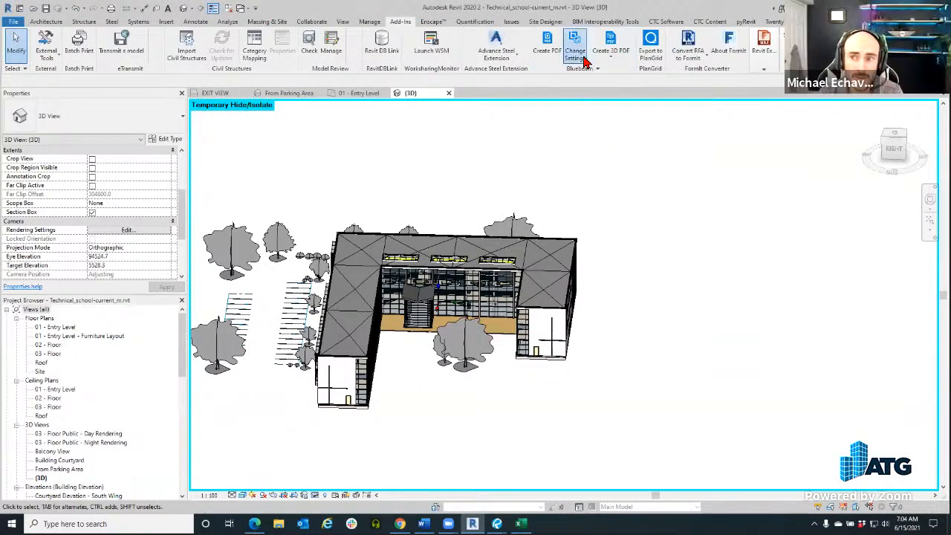
left_click_drag(393, 136, 332, 131)
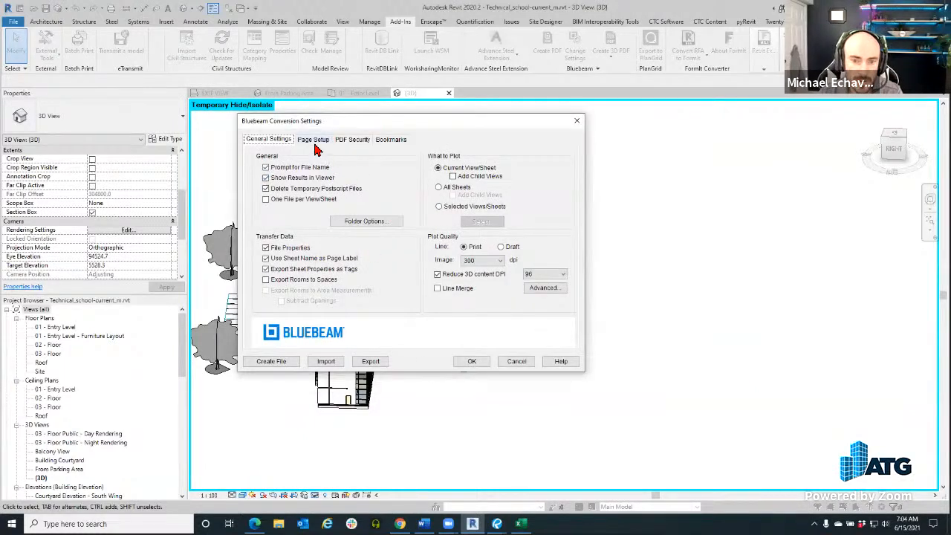
left_click(315, 144)
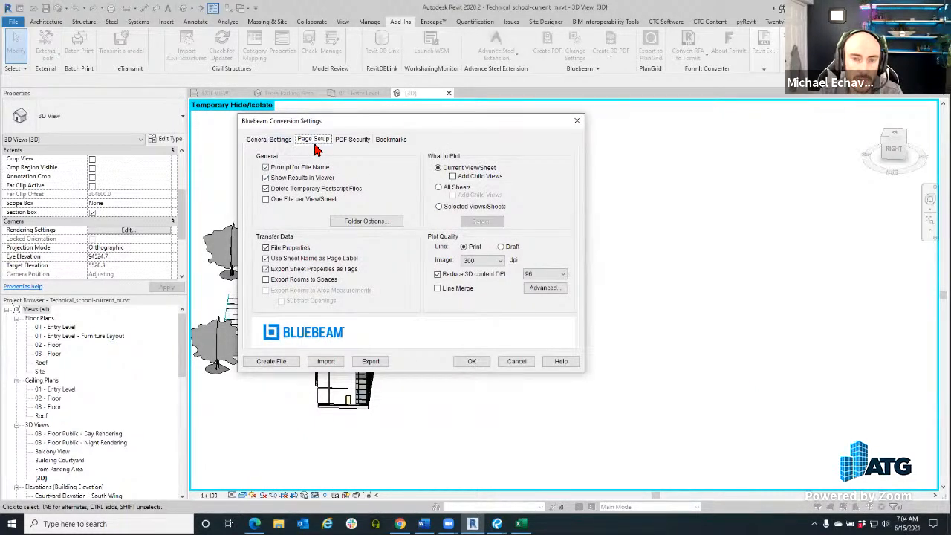
left_click(399, 142)
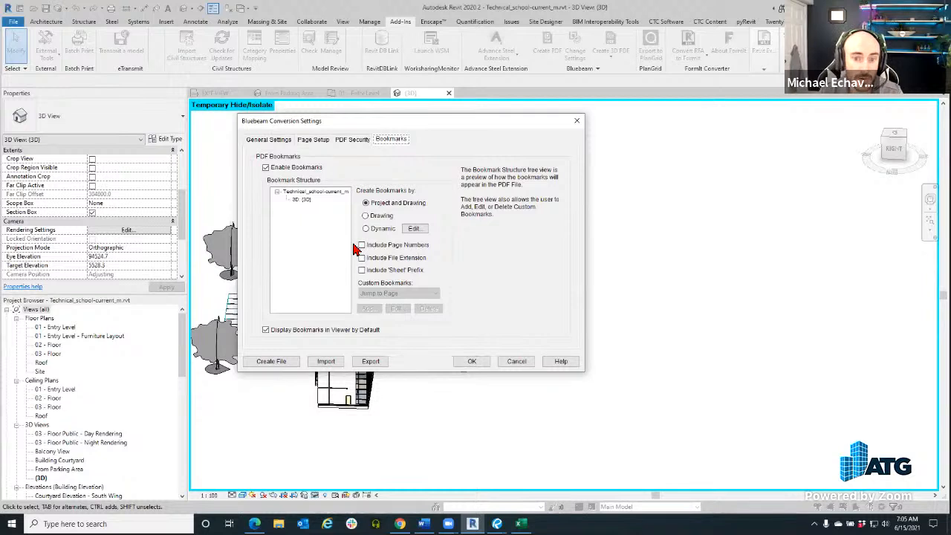
left_click(351, 143)
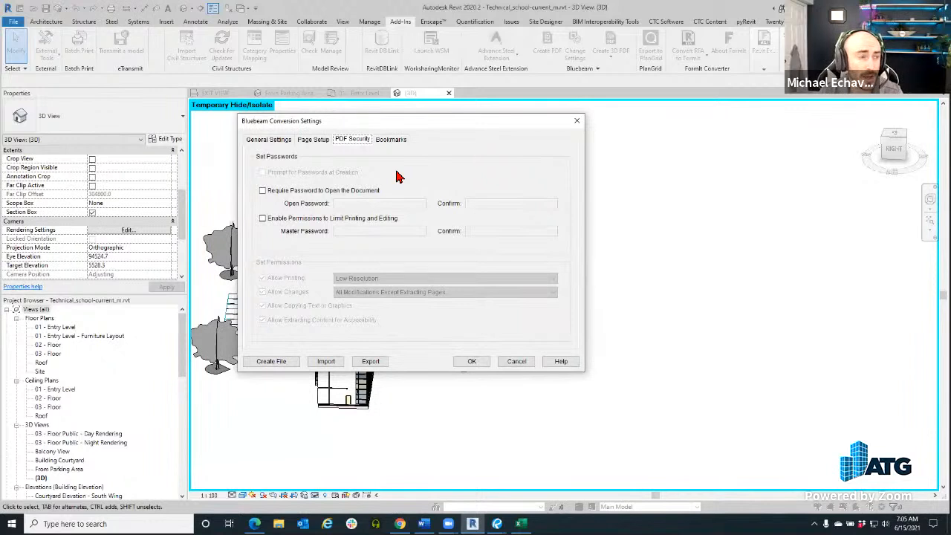
left_click(280, 143)
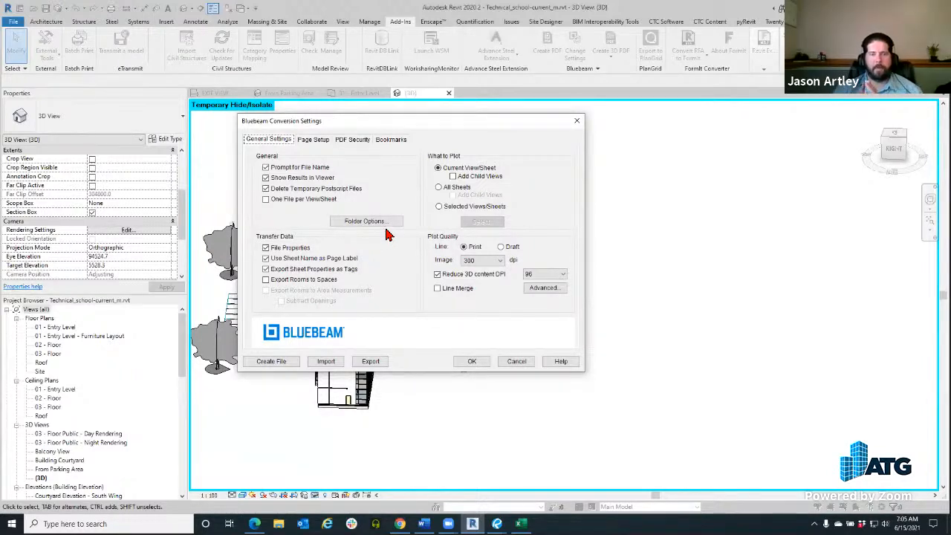
left_click(517, 362)
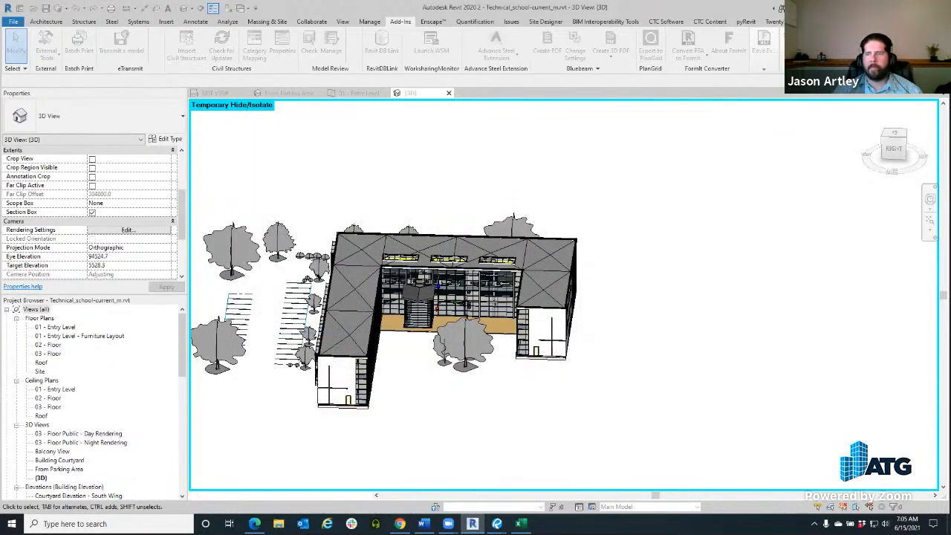
- Switch to the other Bluebeam Revu window and close the Revu edition comparison web page
mouse_move(497, 524)
left_click(451, 477)
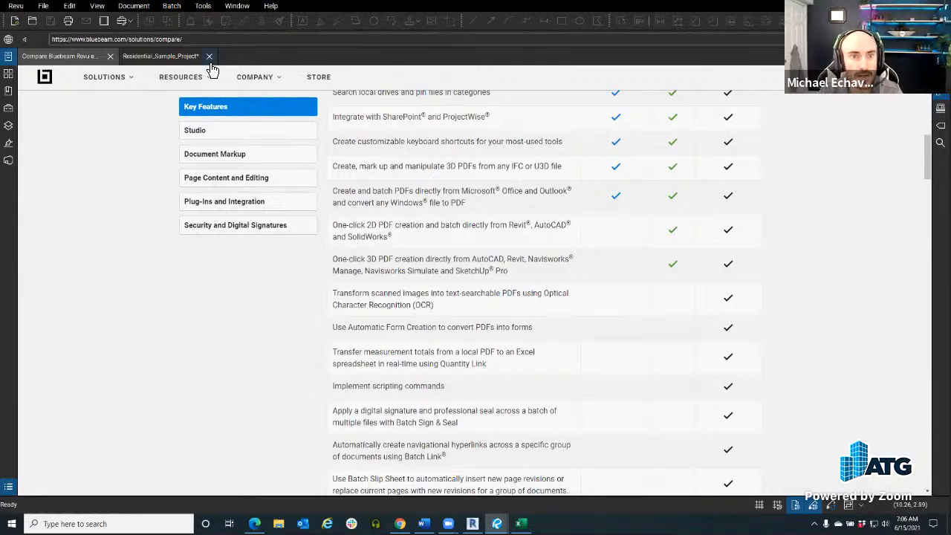
left_click(110, 56)
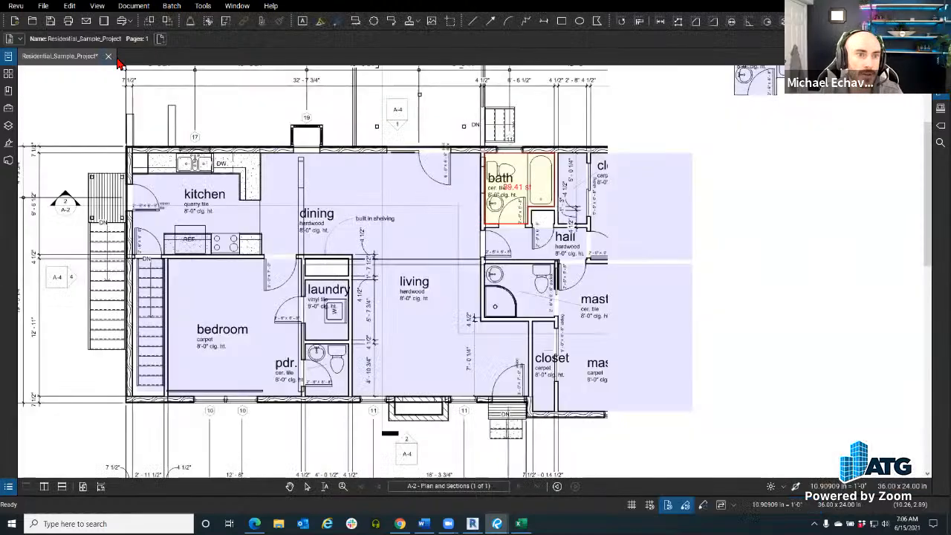
- Switch Revu to View Mode, read through the notice about what the mode allows, and dismiss it
left_click(15, 6)
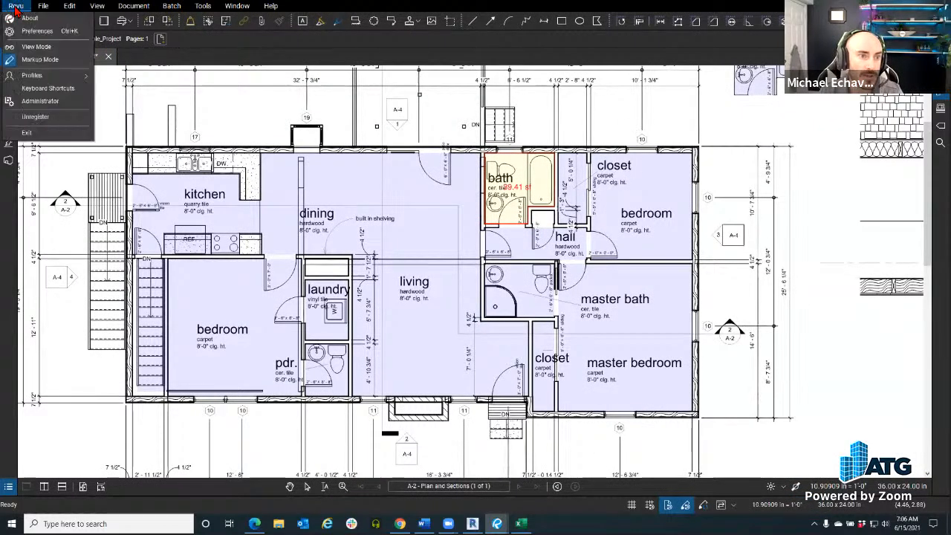
left_click(28, 49)
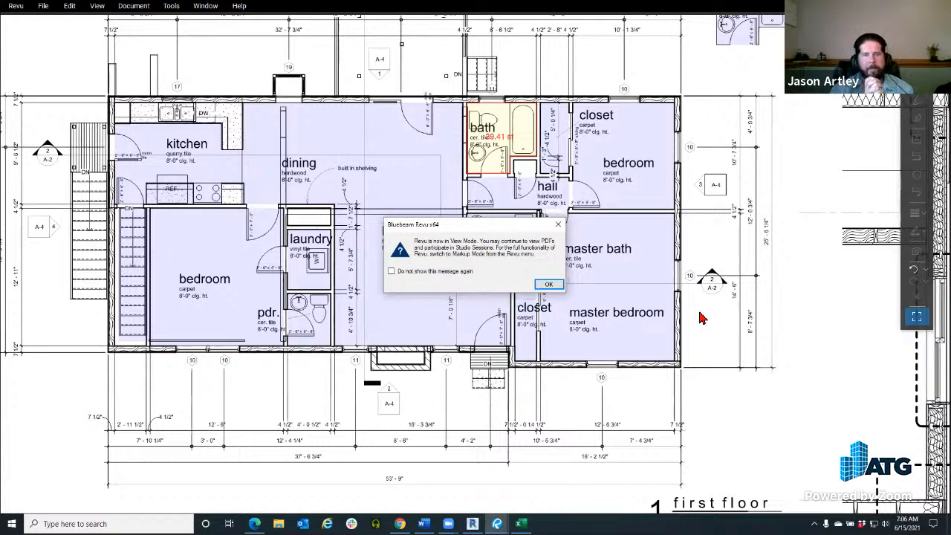
left_click_drag(420, 225, 351, 198)
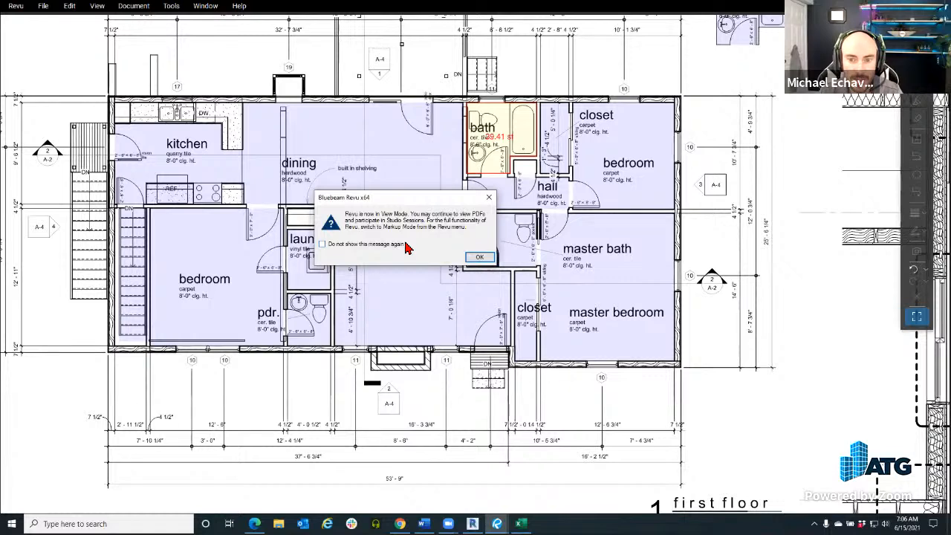
left_click_drag(426, 221, 347, 215)
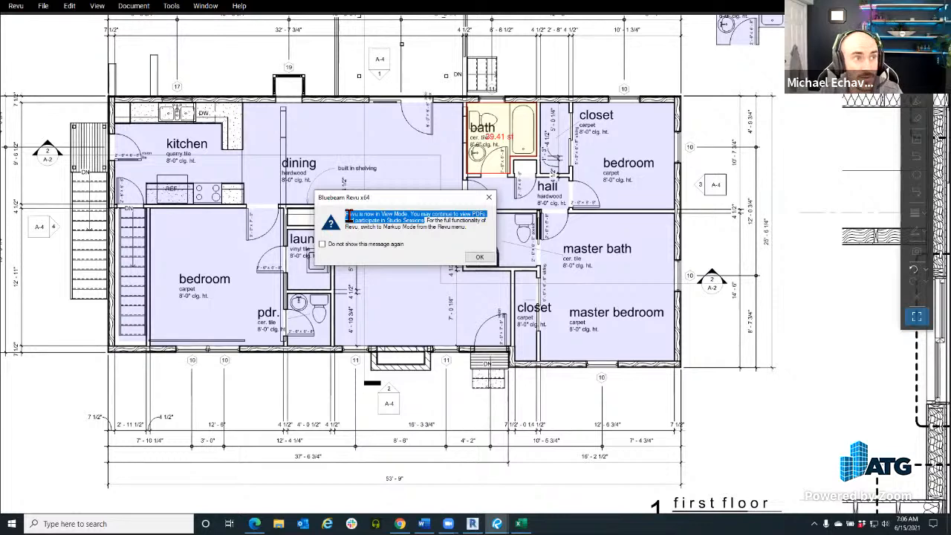
left_click(451, 231)
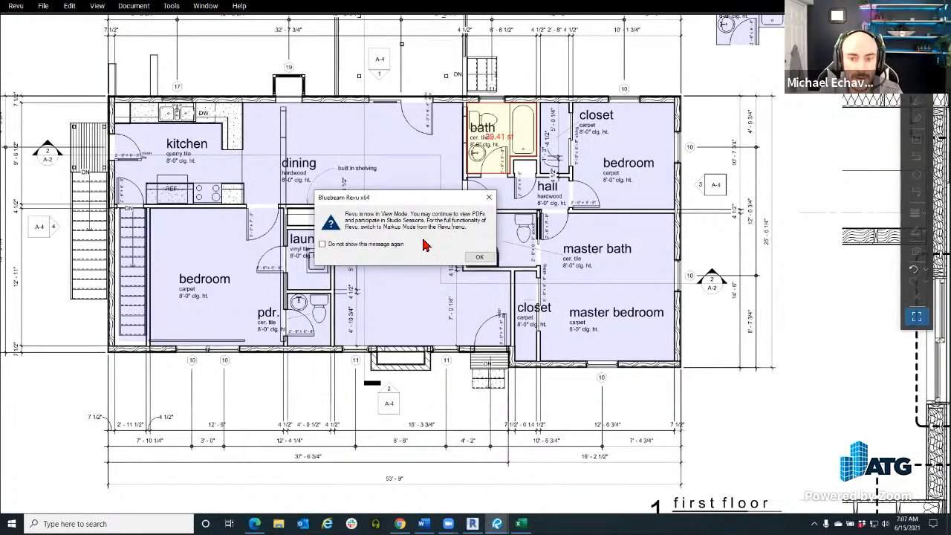
left_click_drag(384, 227, 472, 235)
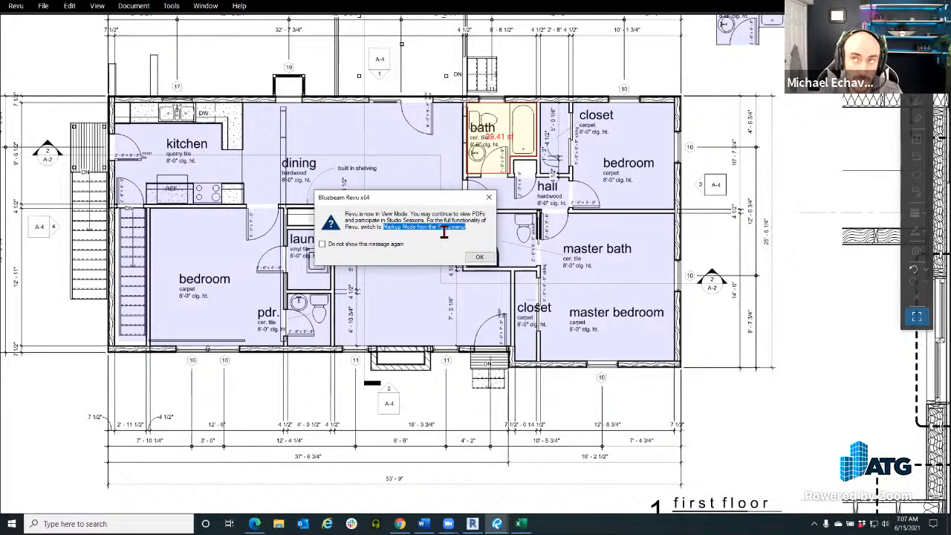
left_click(479, 257)
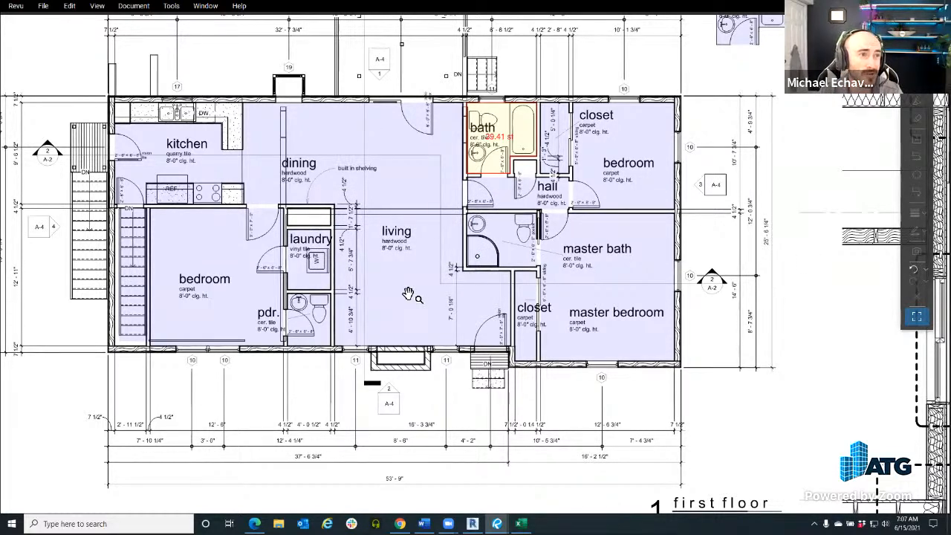
- Leave the full-screen display and fit the whole A-2 sheet in view
scroll(407, 293, "down", 5)
scroll(358, 251, "up", 3)
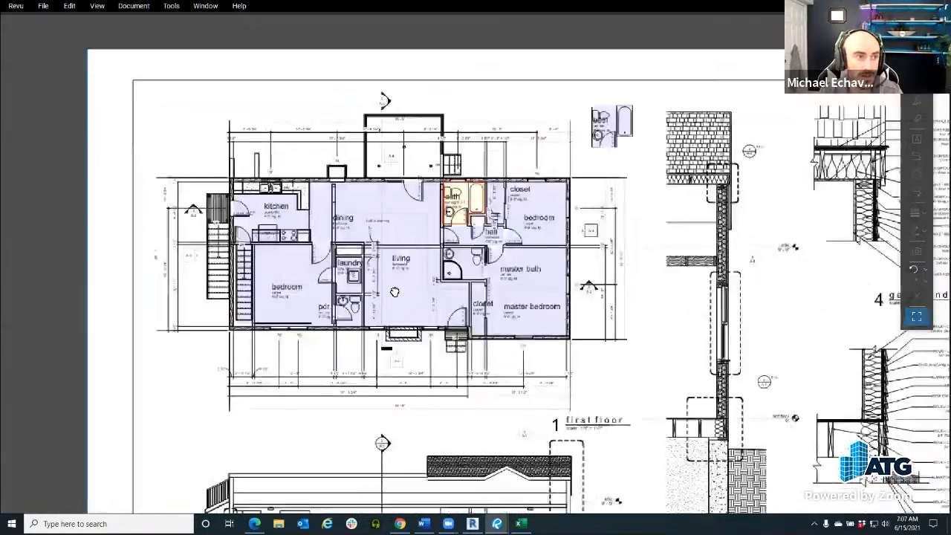
left_click_drag(355, 251, 299, 203)
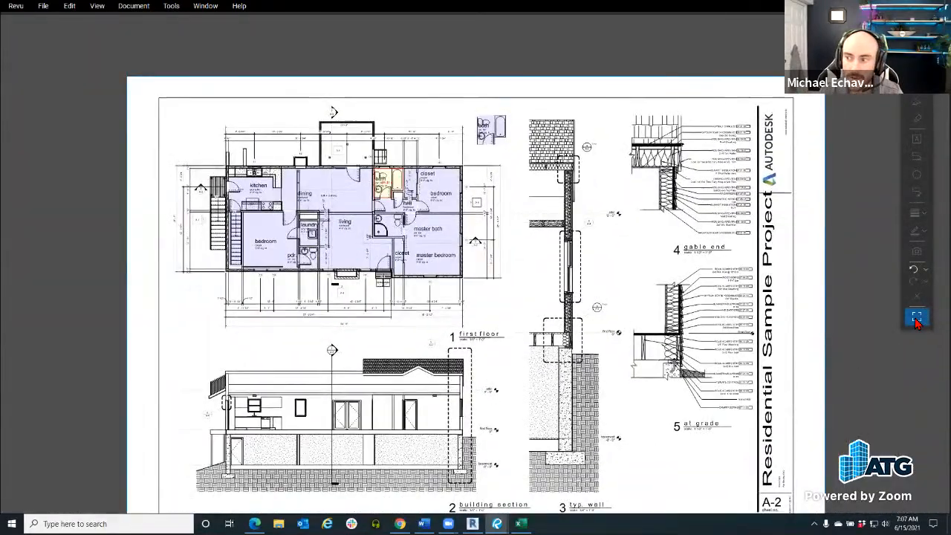
left_click(917, 319)
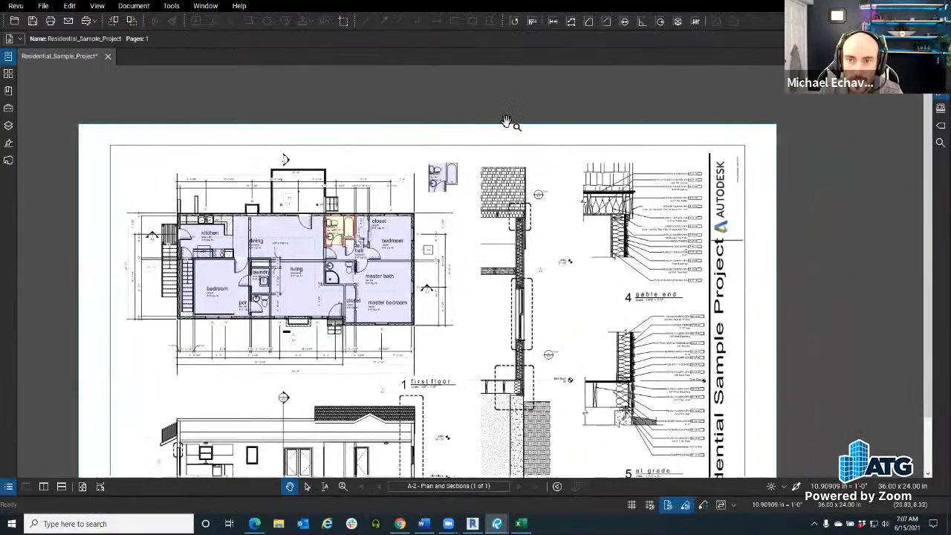
scroll(528, 134, "down", 1)
left_click_drag(529, 133, 535, 106)
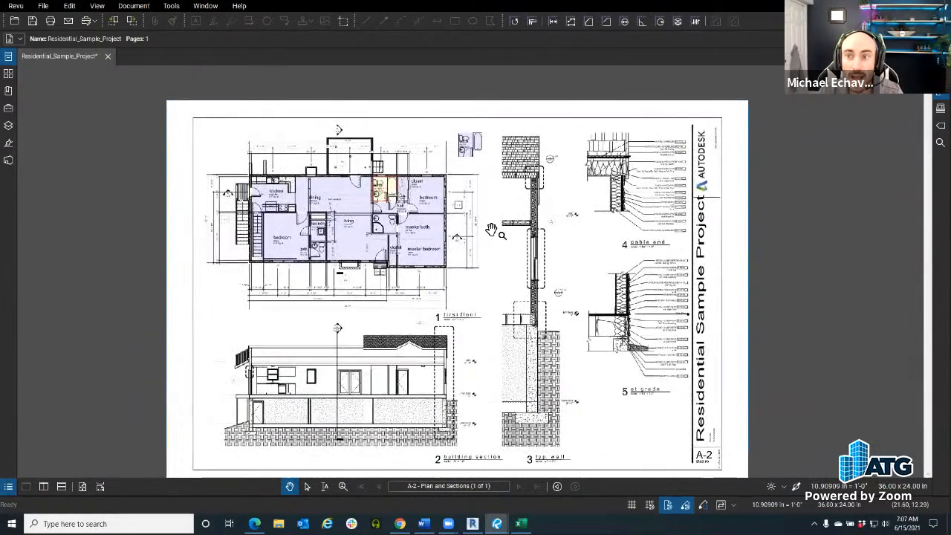
- Measure the length across the dining and living area from the kitchen counter's edge to the bath wall
scroll(492, 230, "up", 2)
left_click_drag(601, 262, 663, 300)
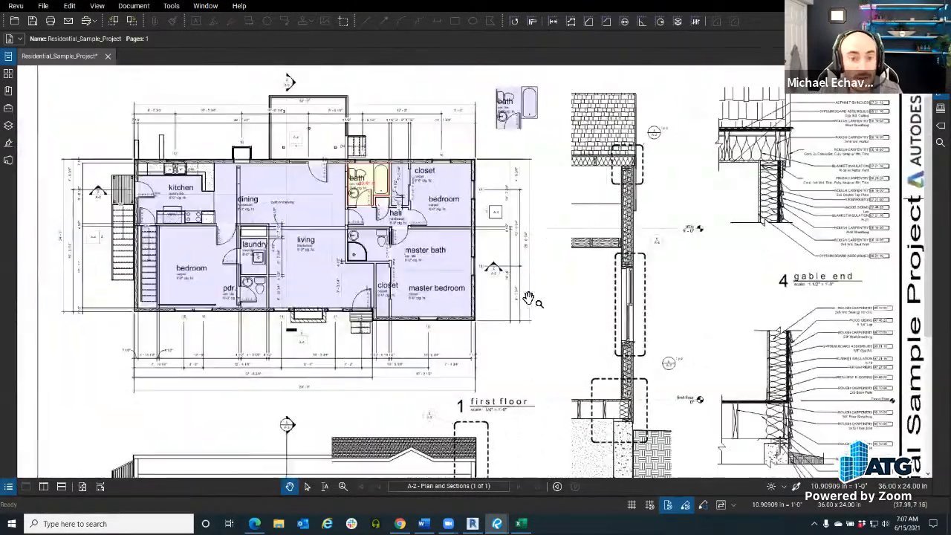
left_click_drag(364, 242, 520, 303)
scroll(424, 274, "up", 2)
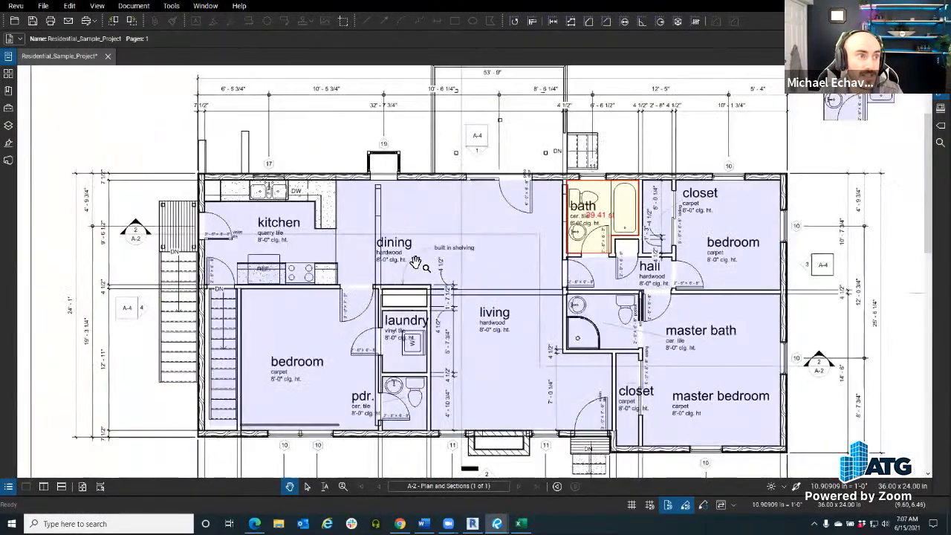
scroll(434, 223, "up", 1)
key("shift+alt+l")
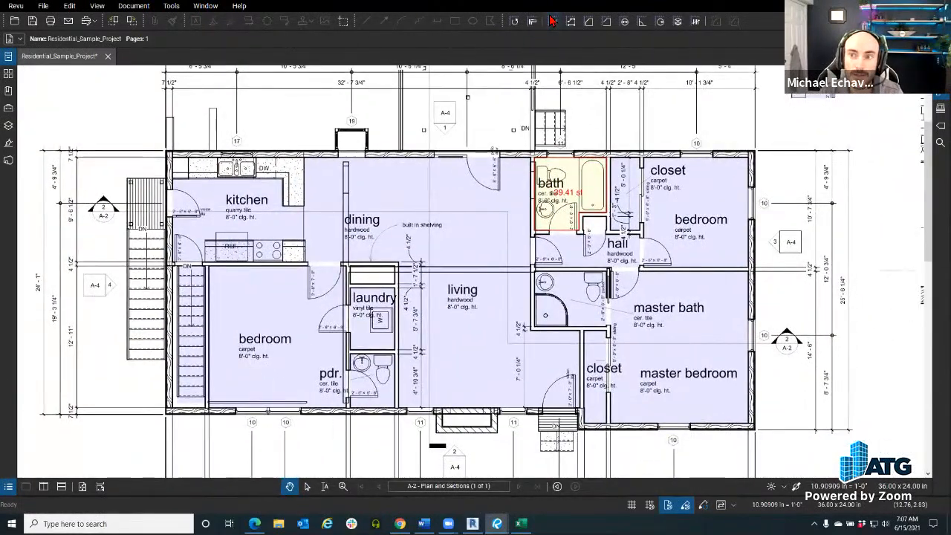
scroll(311, 176, "up", 2)
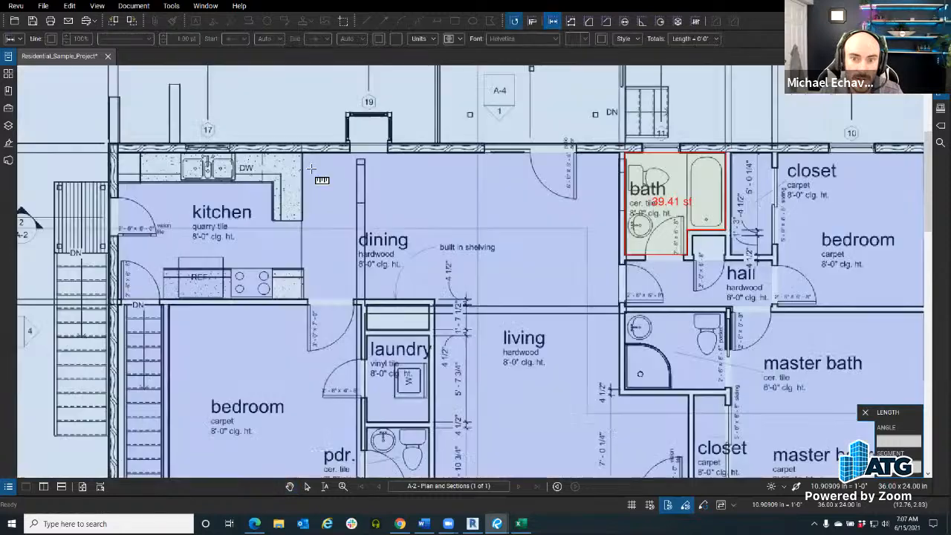
left_click(303, 166)
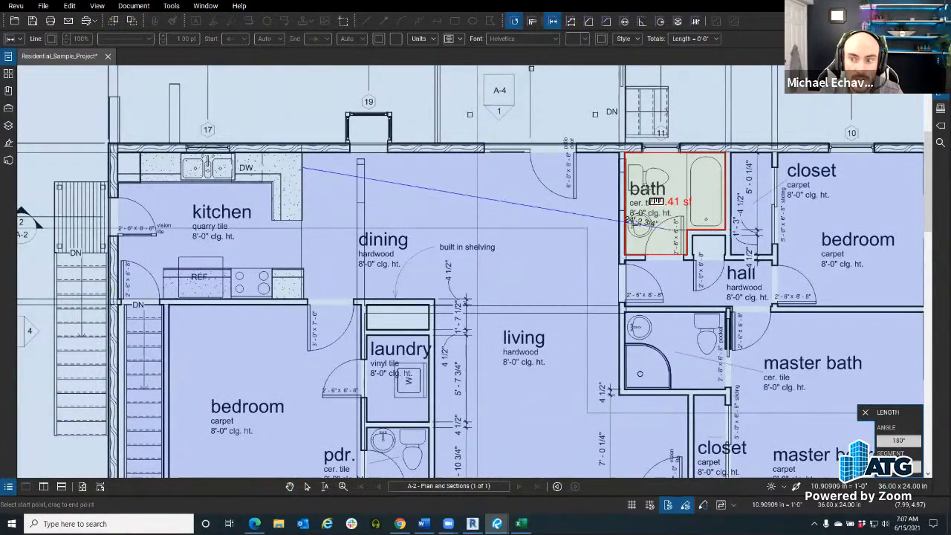
left_click(621, 165)
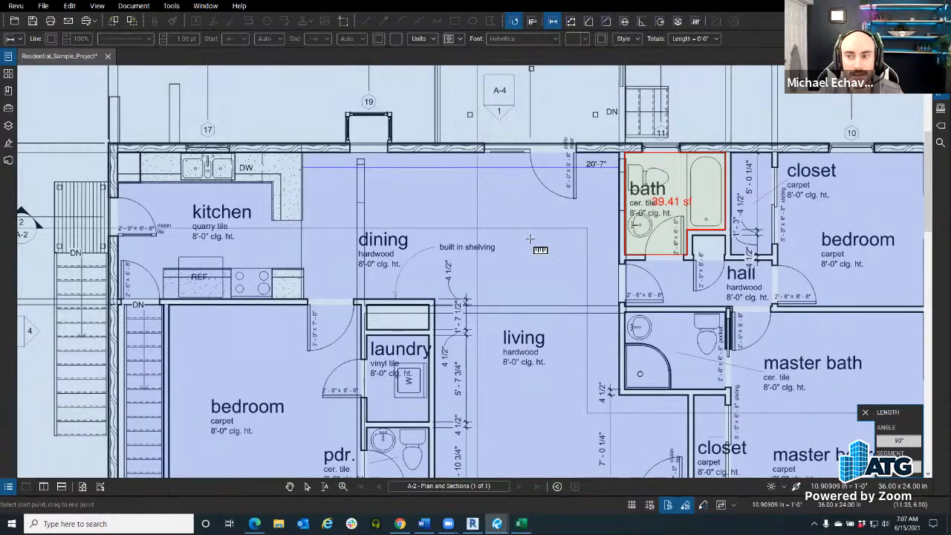
scroll(337, 243, "down", 3)
scroll(336, 243, "down", 1)
key("Escape")
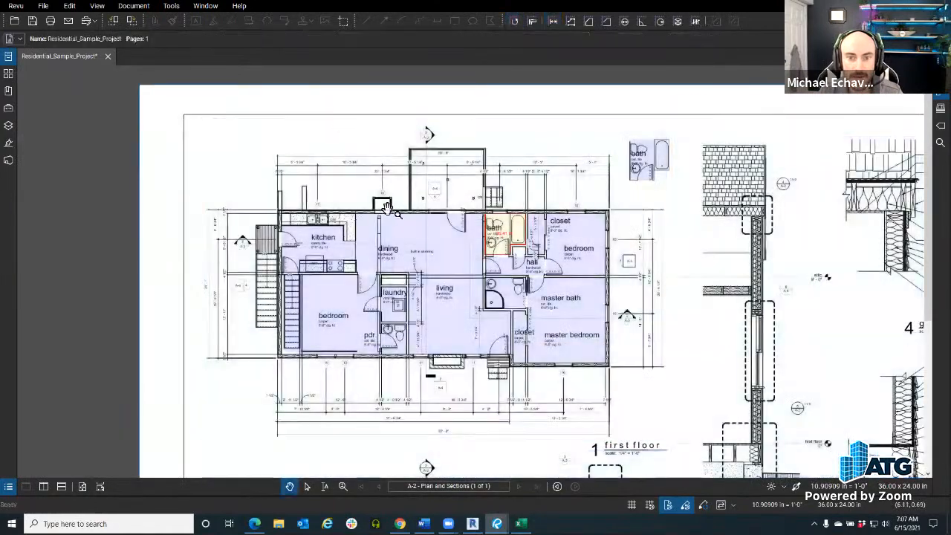
scroll(437, 243, "up", 1)
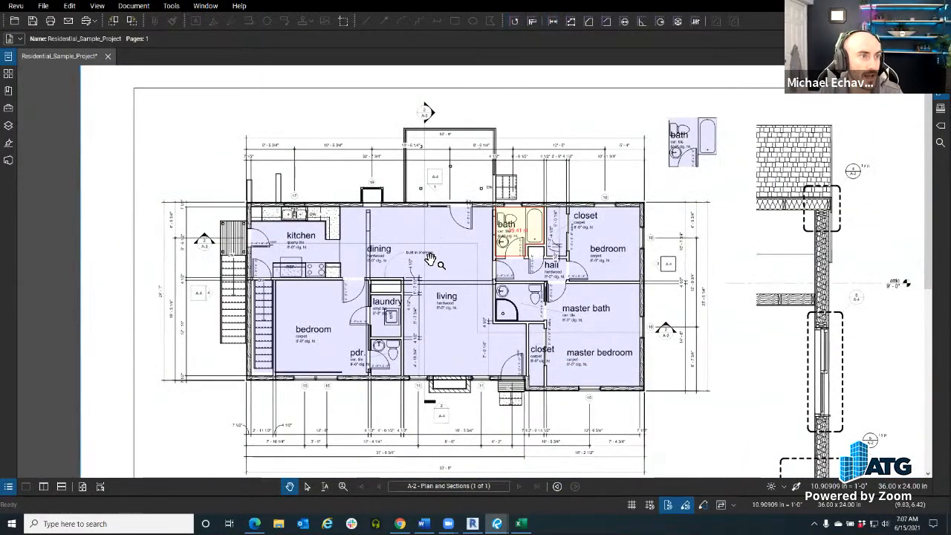
scroll(432, 260, "up", 2)
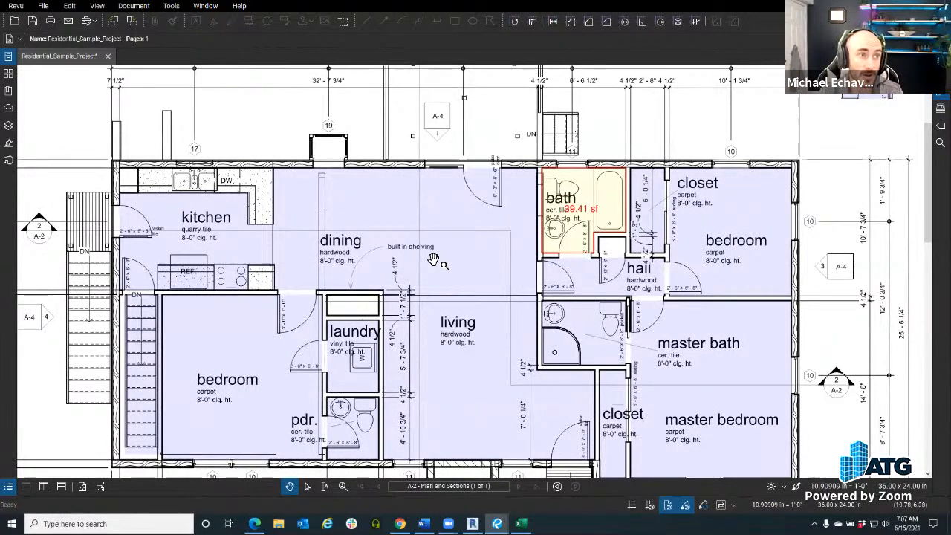
key("ctrl")
key("ctrl")
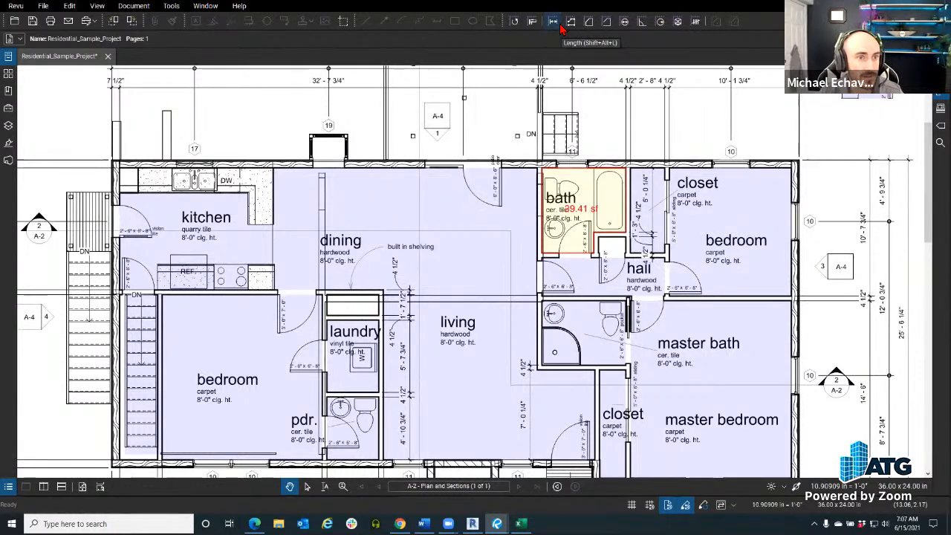
- Look through the joined Studio projects and sessions, then hide the Studio lists
left_click(8, 160)
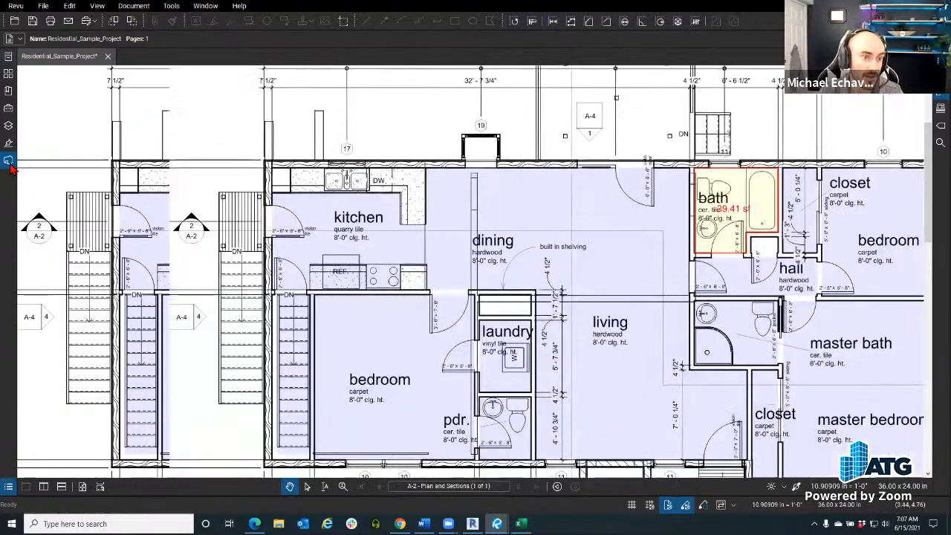
left_click(62, 56)
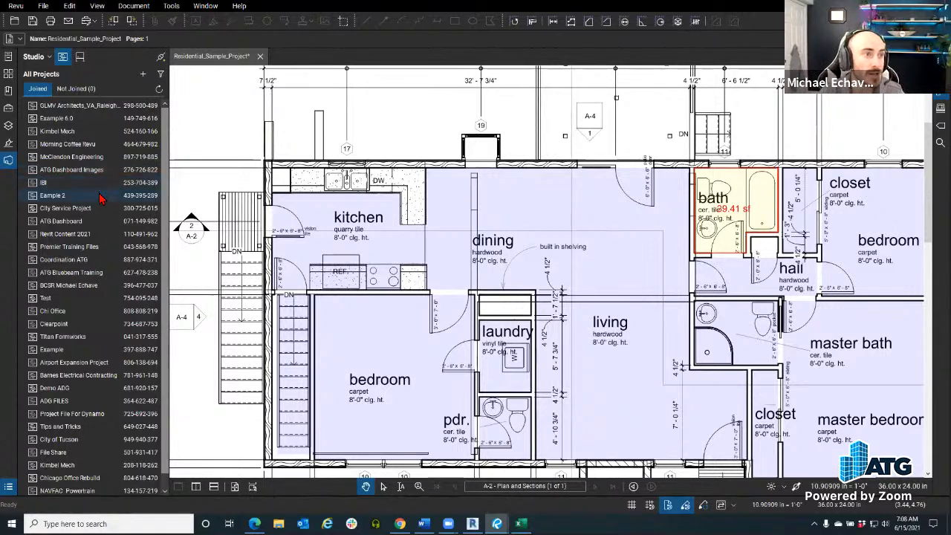
scroll(101, 238, "down", 1)
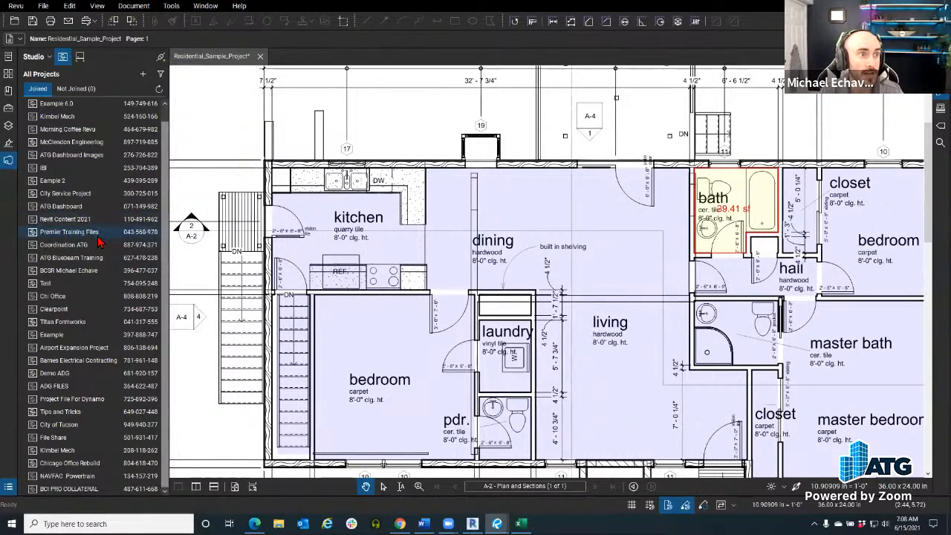
left_click(79, 58)
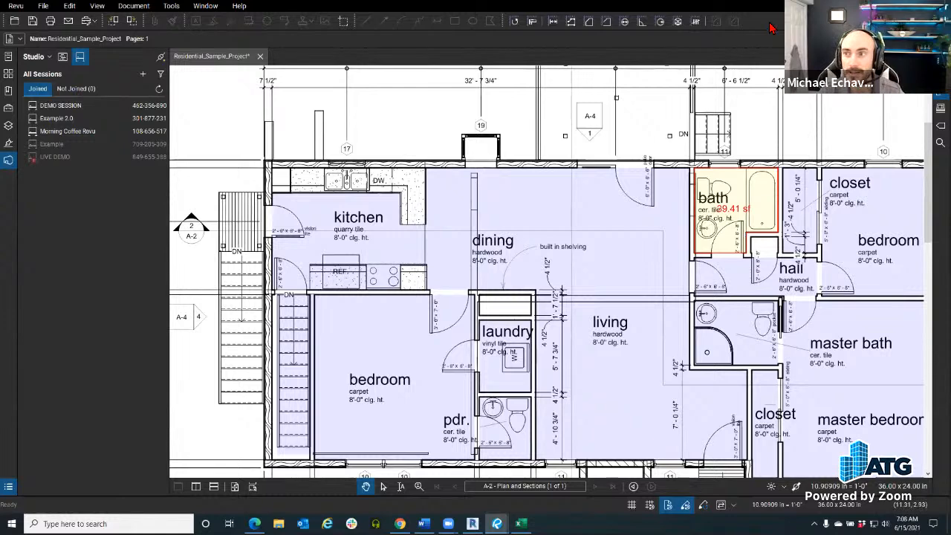
left_click(9, 161)
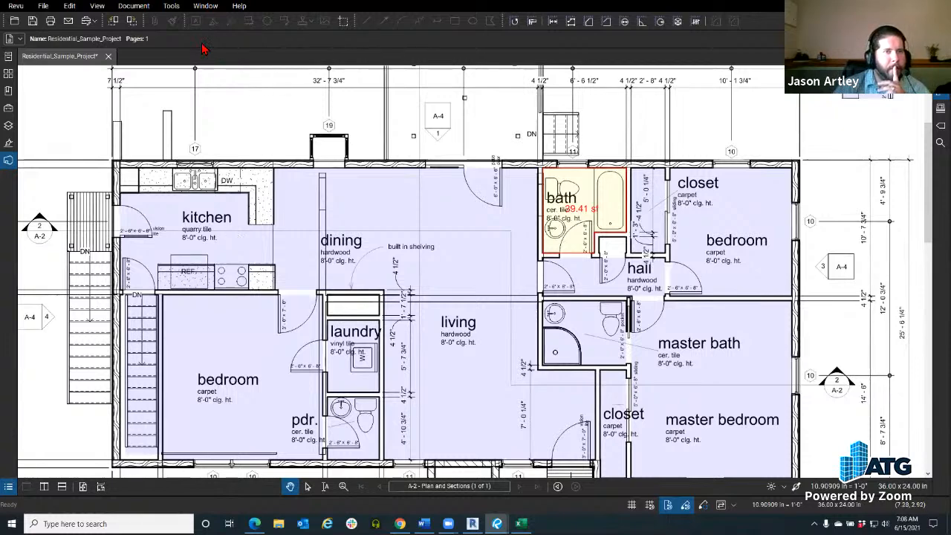
- Examine the print options and the available ANSI and ARCH paper sizes for the drawing, then leave without printing
left_click(43, 6)
left_click(87, 177)
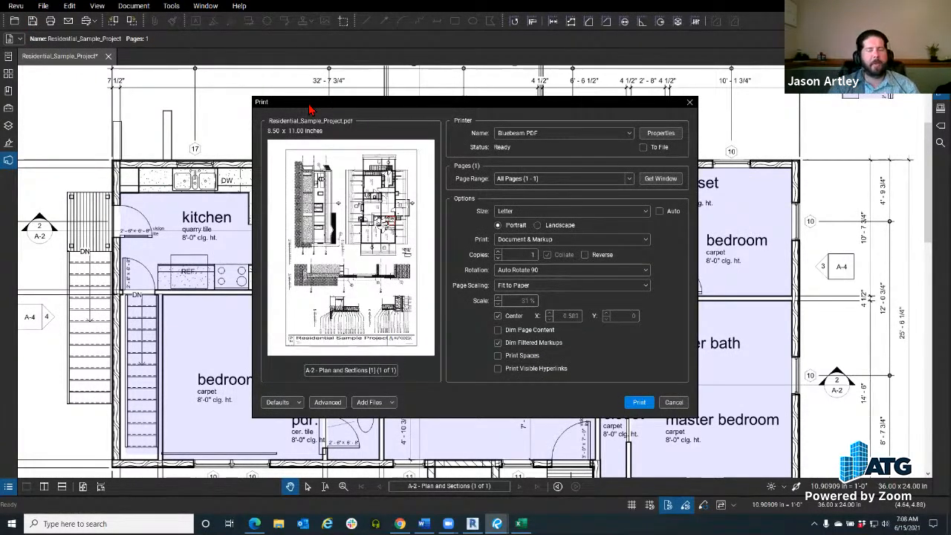
left_click_drag(312, 108, 169, 61)
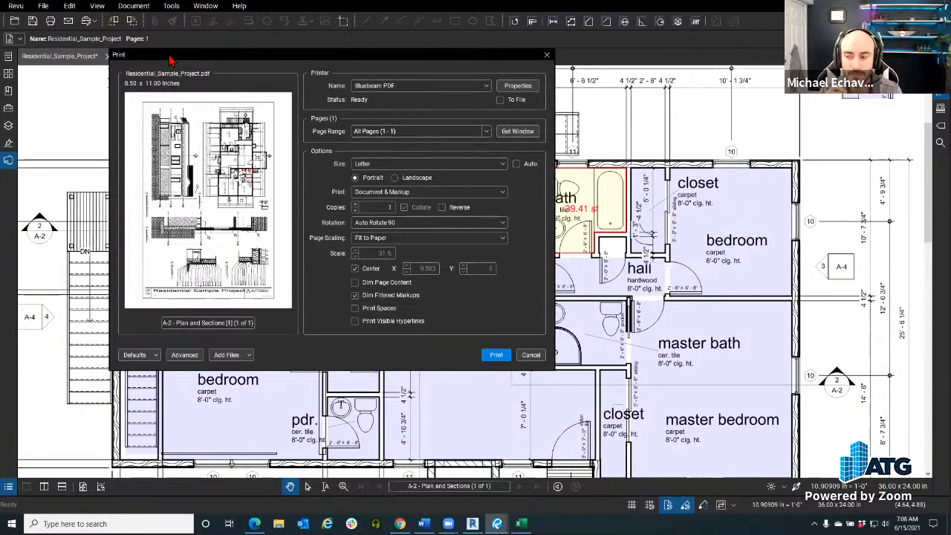
left_click(418, 162)
scroll(439, 271, "up", 5)
scroll(438, 272, "up", 5)
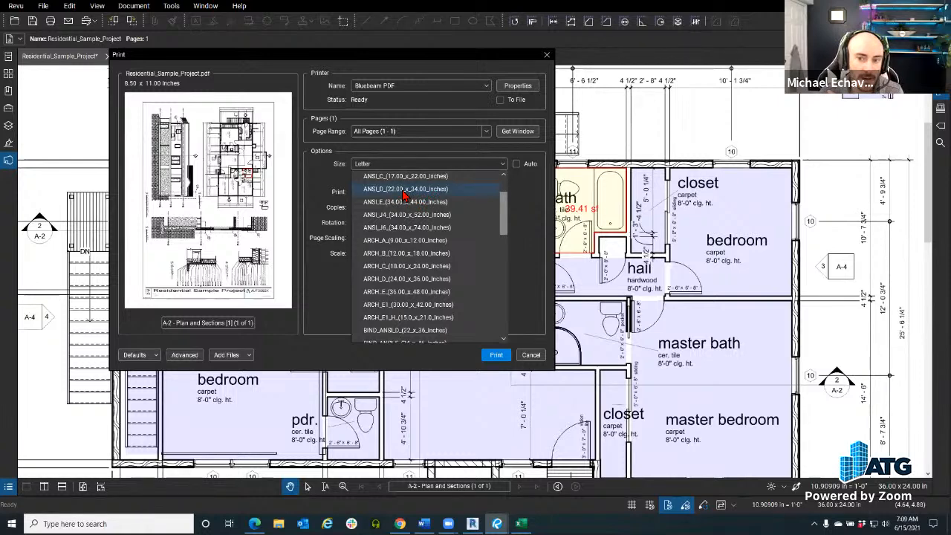
scroll(407, 199, "up", 1)
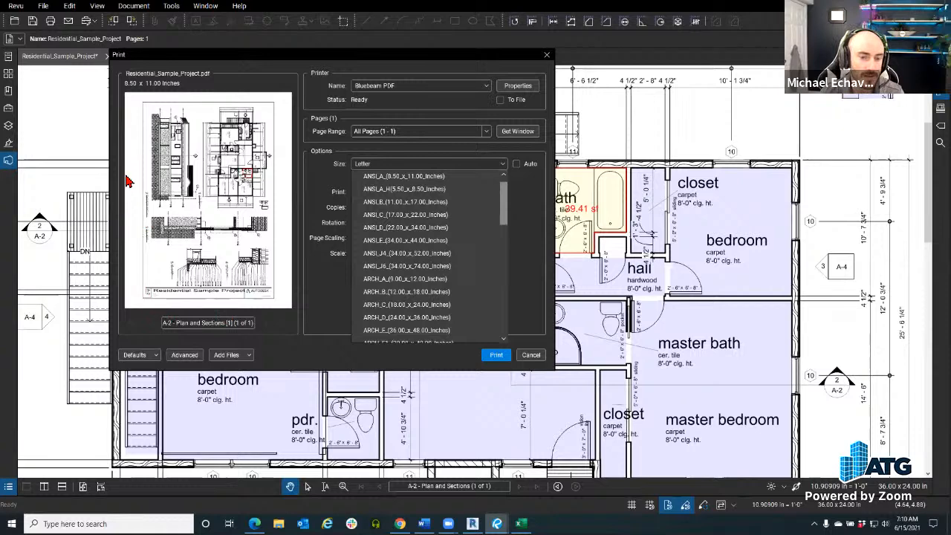
scroll(354, 341, "down", 2)
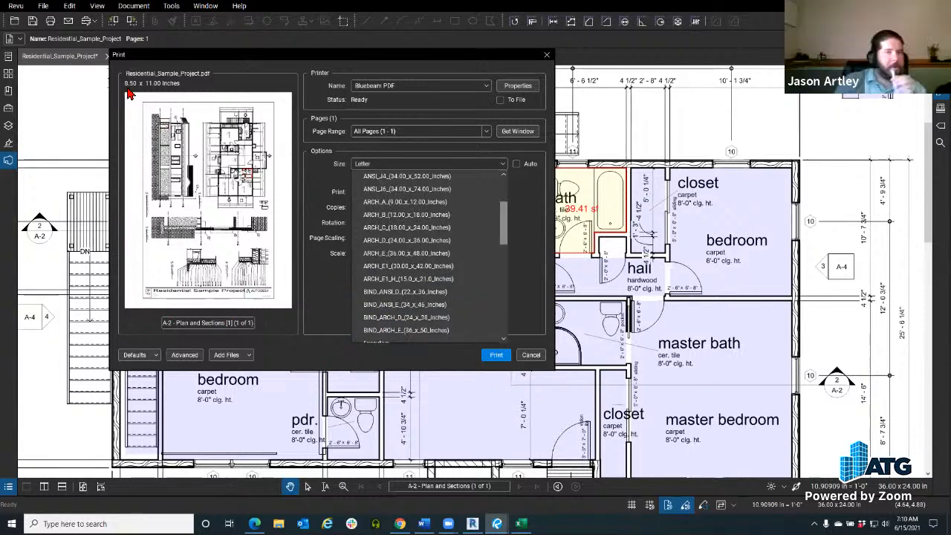
left_click(315, 315)
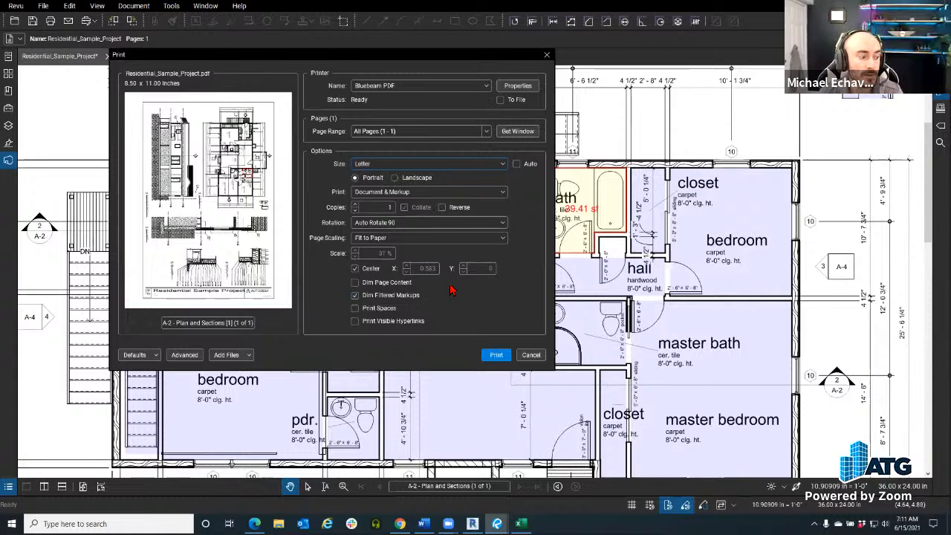
left_click(531, 354)
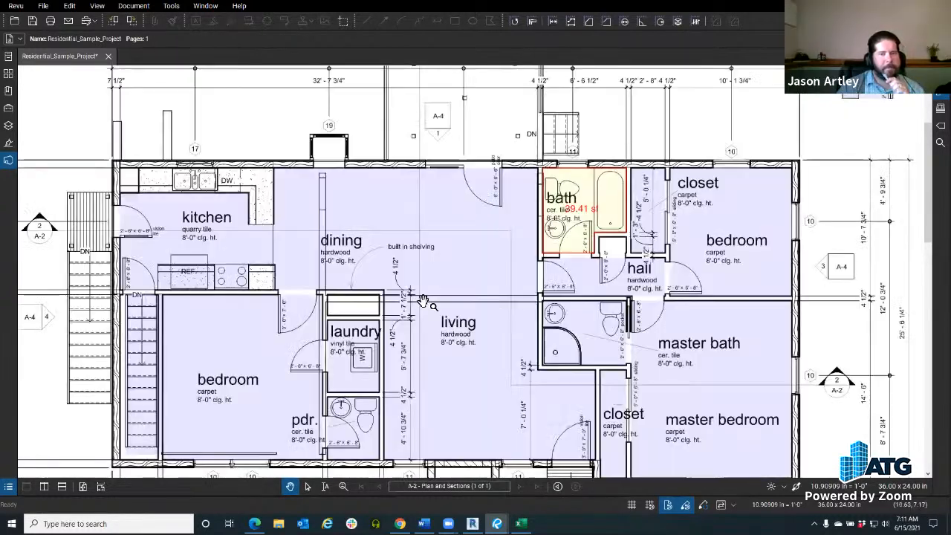
- Show the Markups List and enlarge it to take up about half of the window's height
left_click(8, 486)
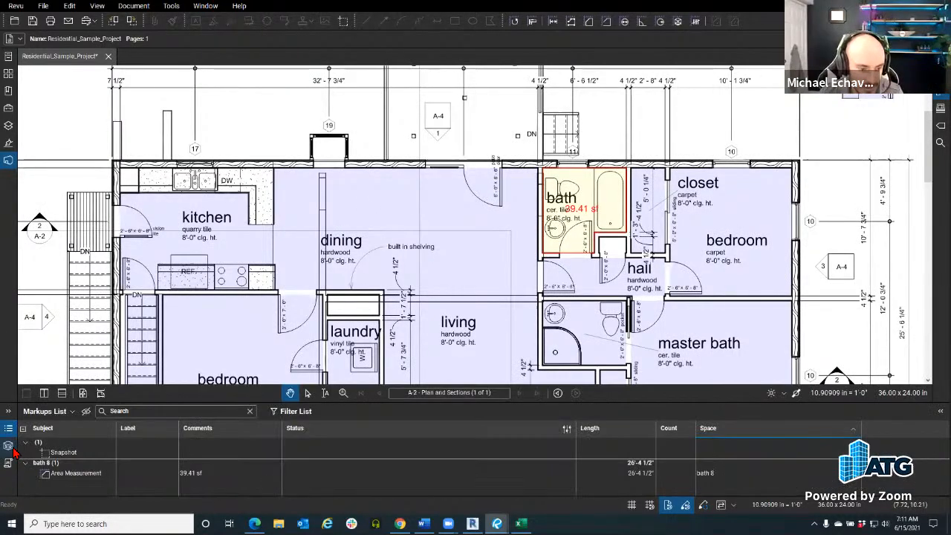
left_click_drag(145, 406, 153, 242)
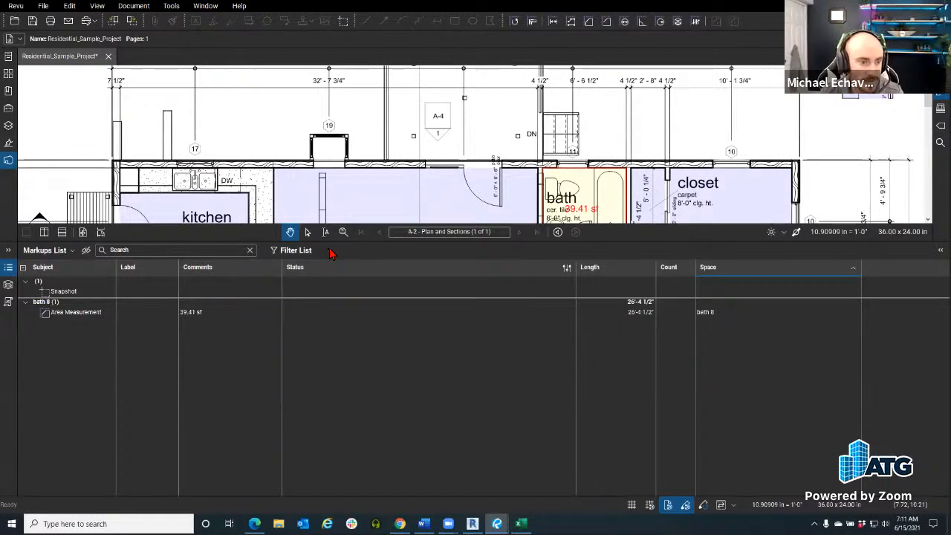
- Show the 3D Model Tree and the File Access list, and shrink the model tree's height to enlarge the drawing area
left_click(9, 287)
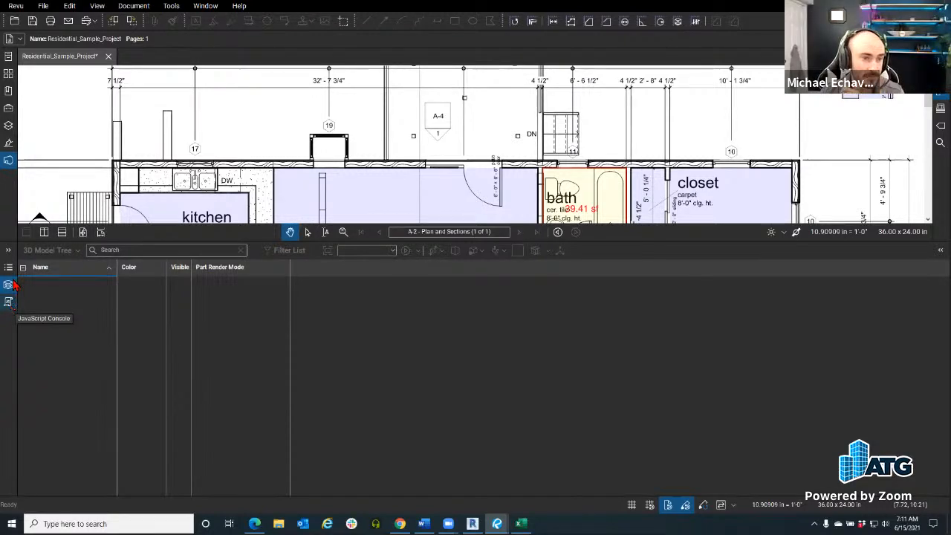
left_click(8, 56)
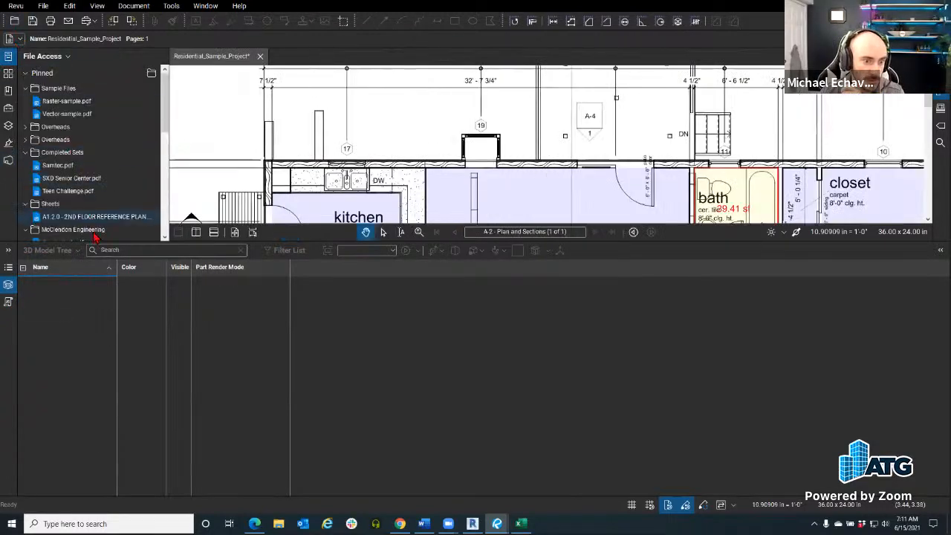
left_click_drag(102, 243, 107, 355)
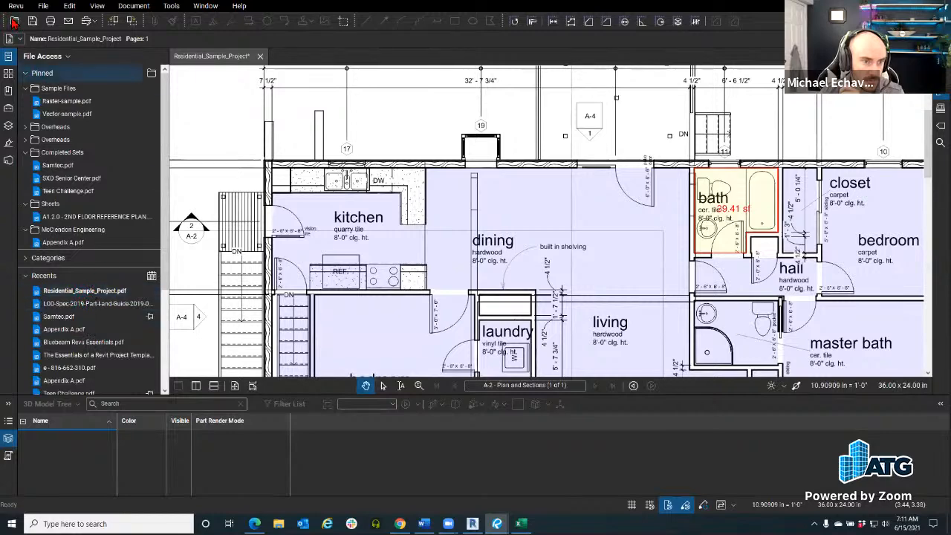
left_click(43, 6)
mouse_move(69, 33)
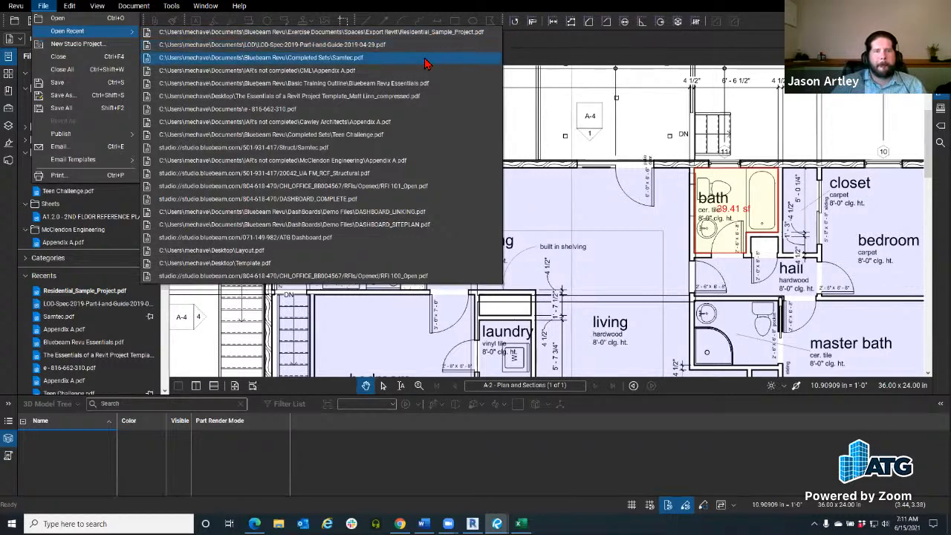
left_click(512, 47)
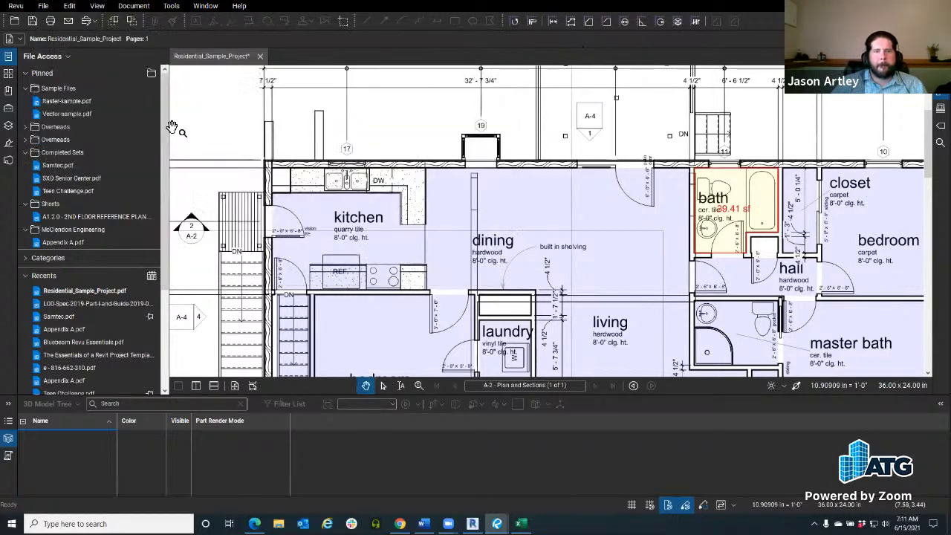
- Open the Syracuse-Suites PDF from within the Bluebeam Revu Exercise Documents folder
left_click(91, 155)
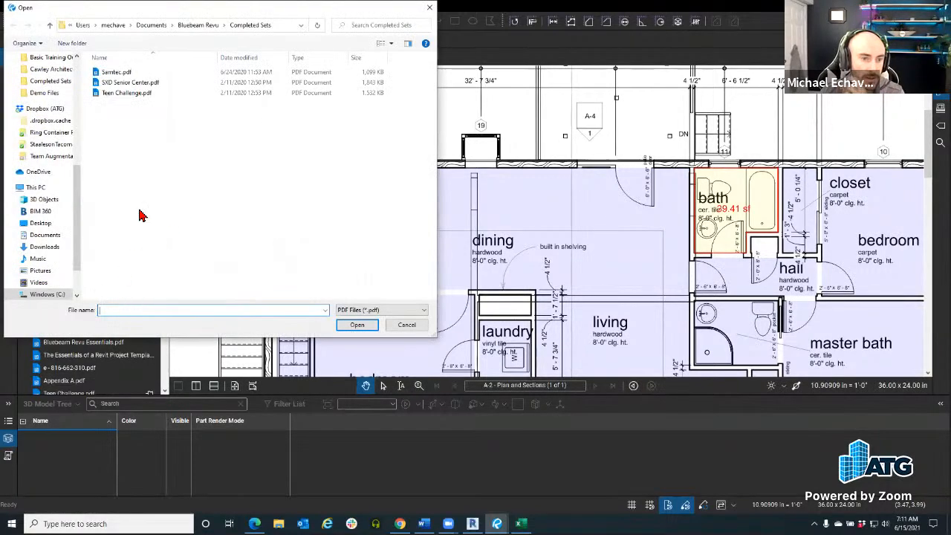
left_click(193, 28)
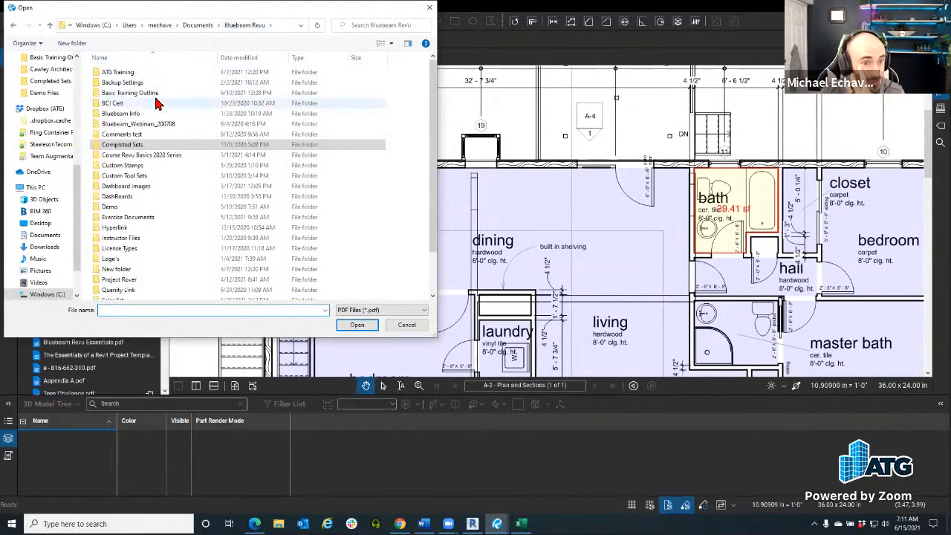
scroll(152, 186, "down", 1)
left_click(149, 191)
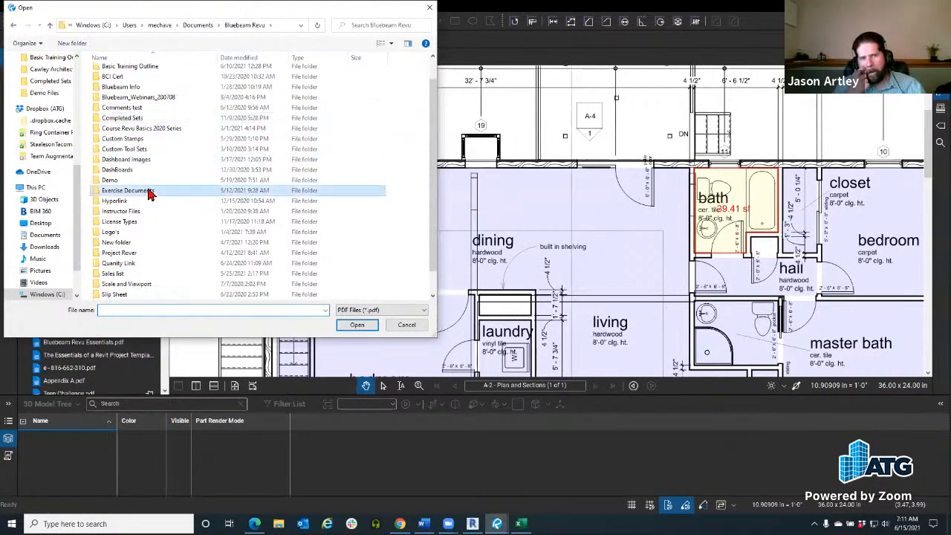
double_click(149, 192)
double_click(136, 67)
left_click(135, 82)
left_click(357, 325)
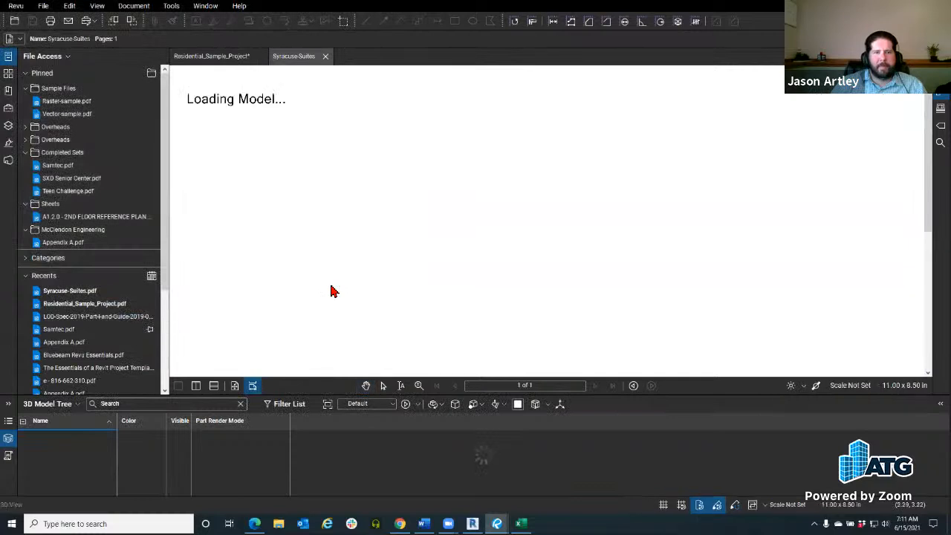
- Replace the 3D Model Tree with the Markups List
left_click(7, 437)
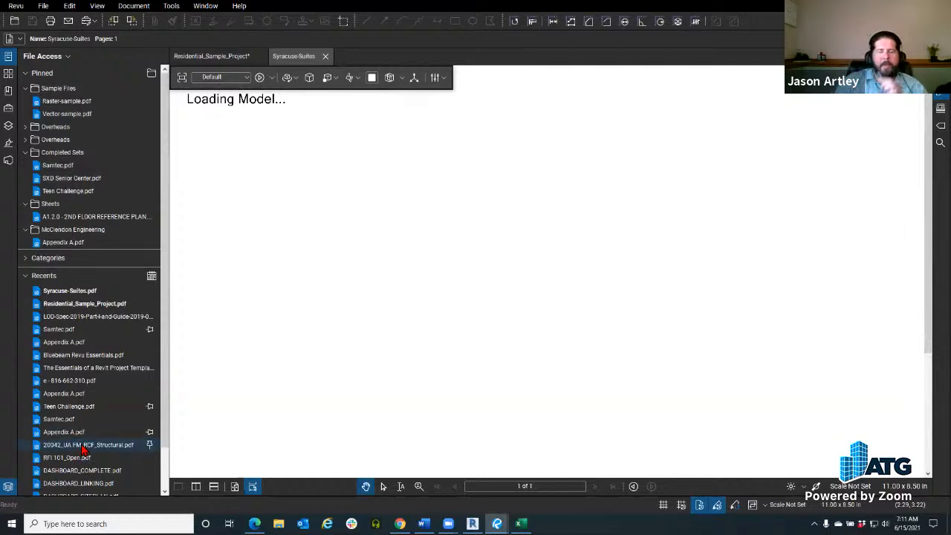
left_click(9, 487)
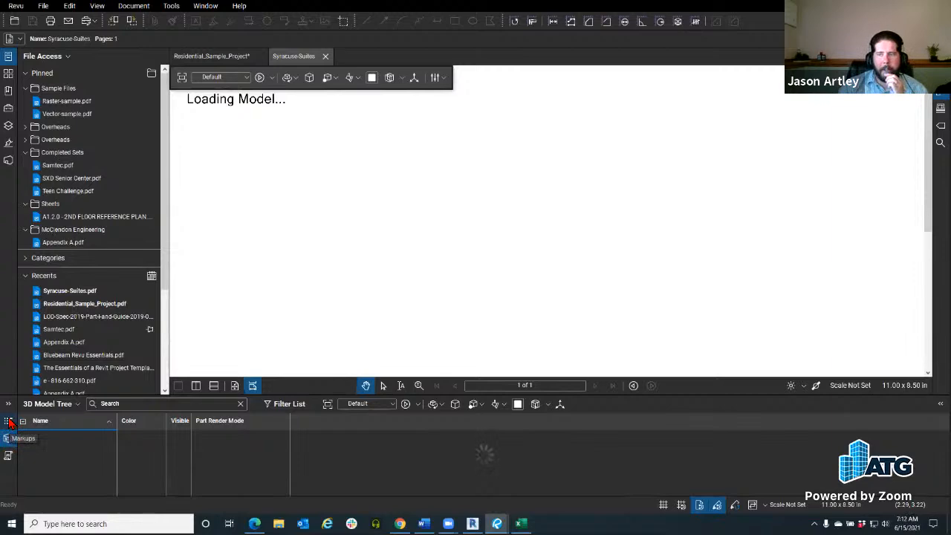
left_click(9, 422)
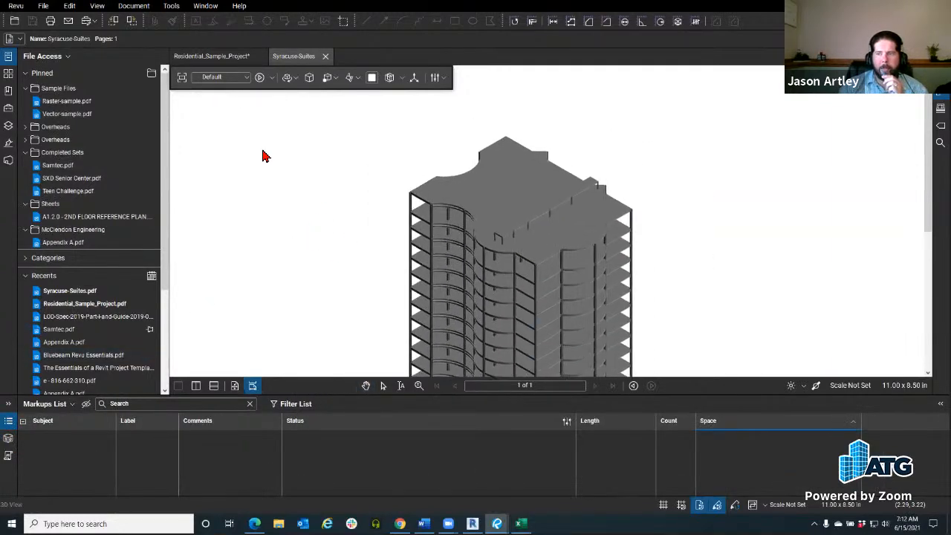
- Orbit and zoom out the 3D tower model until the whole building shows from a lower angle, and hide the Markups List
left_click_drag(337, 221, 252, 170)
scroll(463, 300, "down", 3)
left_click_drag(619, 293, 576, 305)
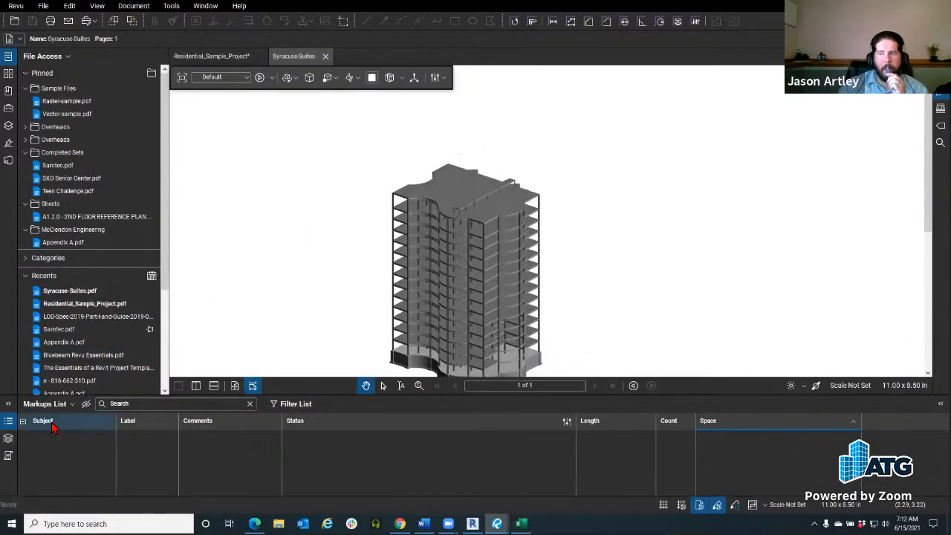
left_click(9, 421)
left_click_drag(530, 350, 486, 376)
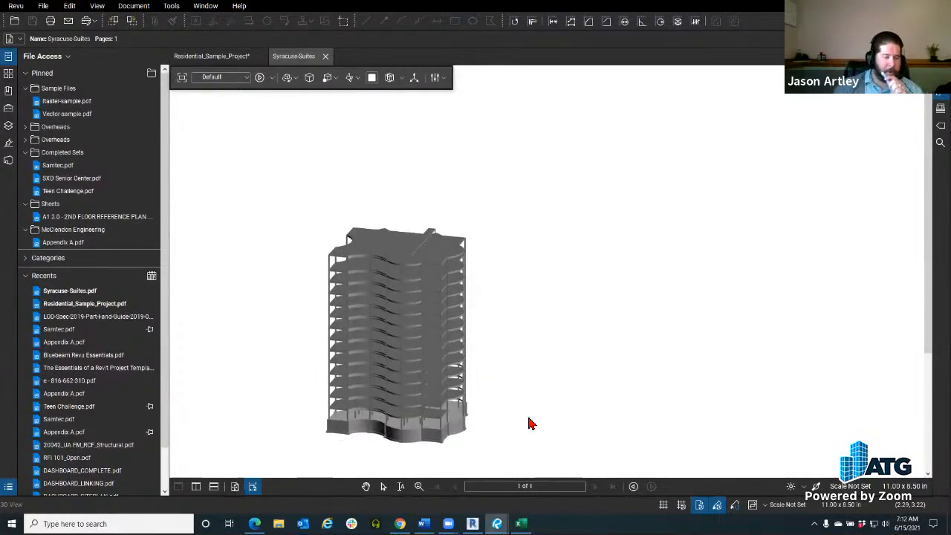
- Examine the application plug-ins in the Bluebeam Administrator, then leave it without changes
left_click(16, 6)
left_click(37, 101)
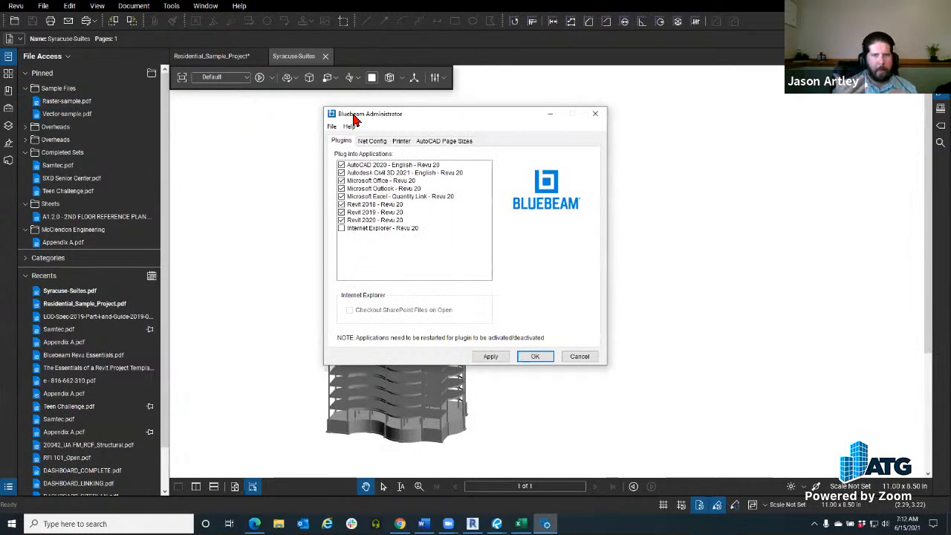
left_click_drag(354, 118, 276, 107)
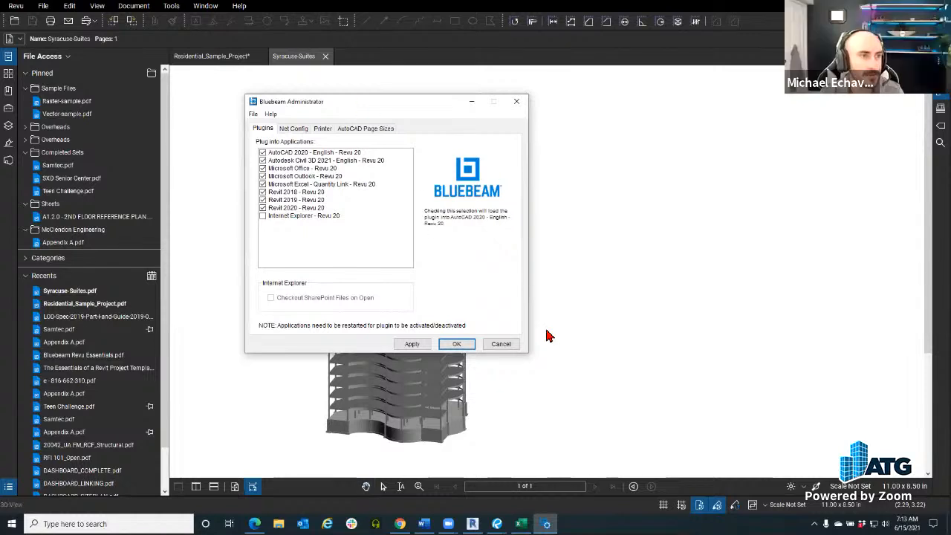
left_click(497, 344)
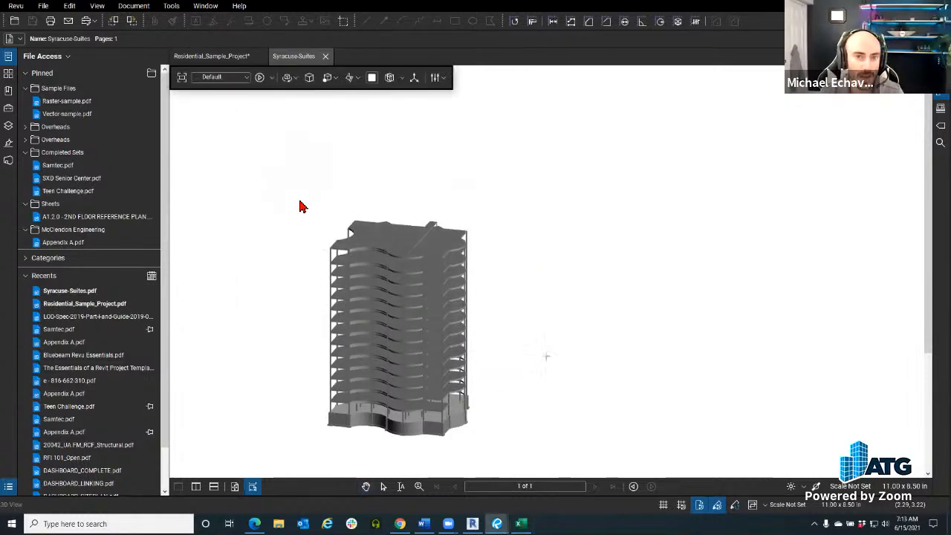
- Hide the File Access list and close the Syracuse-Suites PDF
left_click(8, 57)
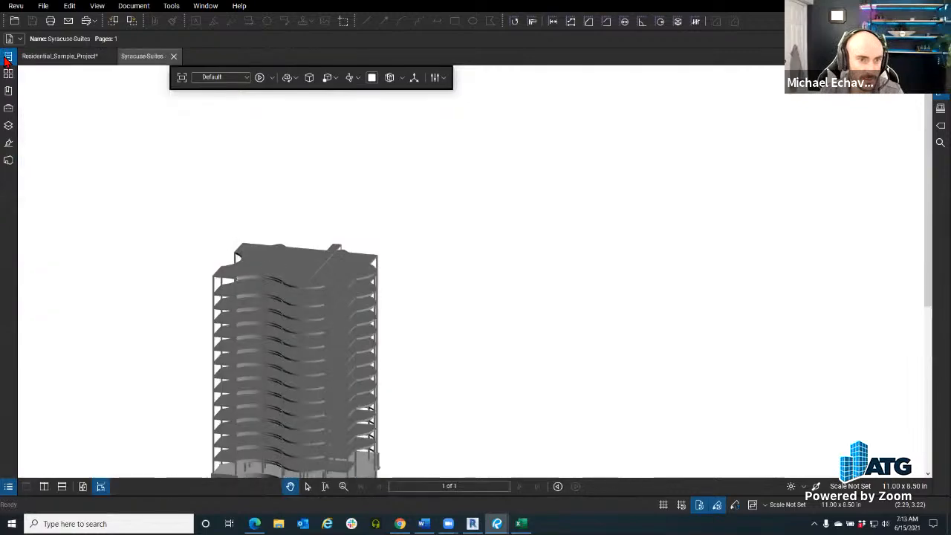
left_click(173, 56)
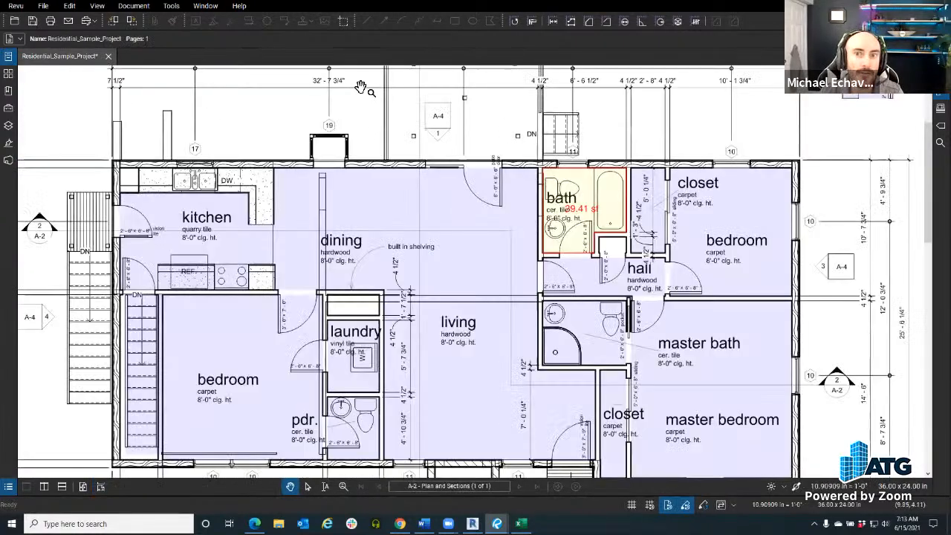
- Take a snapshot of the dining area, including the built-in shelving note, on the first floor plan
scroll(416, 208, "down", 3)
scroll(438, 178, "up", 2)
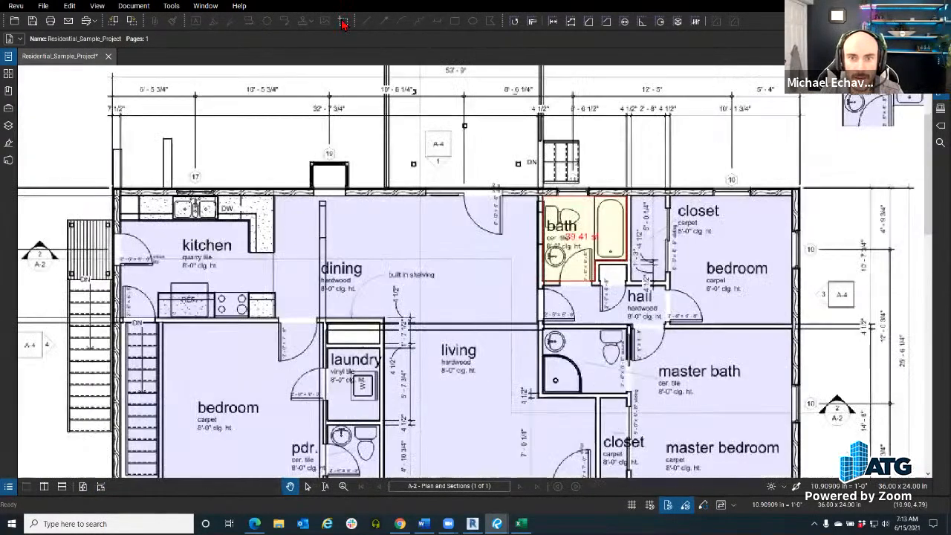
left_click(342, 21)
mouse_move(272, 153)
left_mouse_down()
mouse_move(420, 327)
mouse_move(444, 339)
left_mouse_up()
scroll(298, 153, "down", 3)
scroll(299, 153, "up", 2)
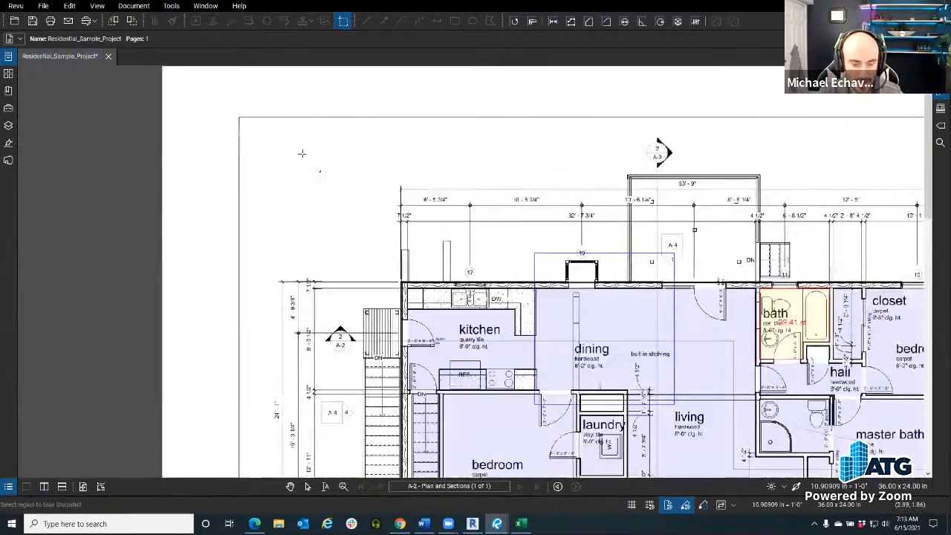
scroll(305, 183, "down", 2)
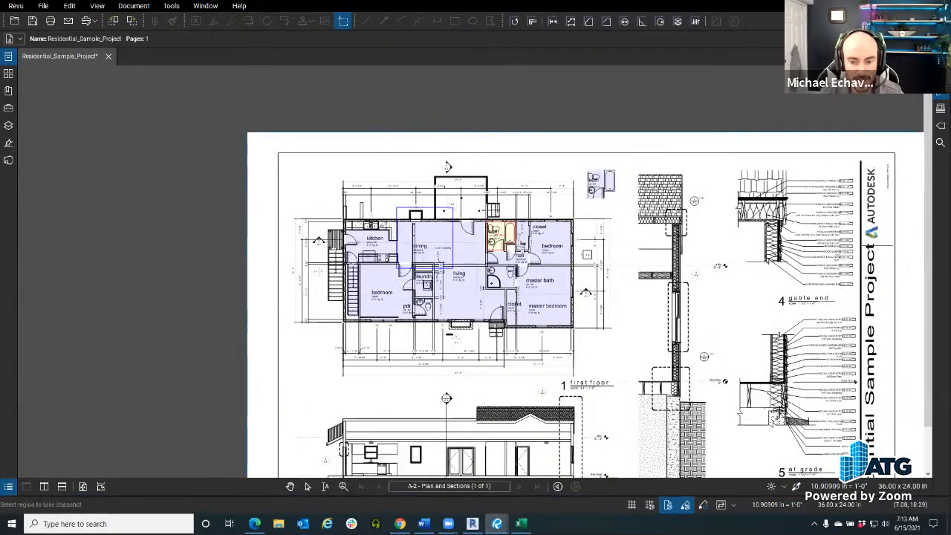
- Switch to a new blank Word document and paste the dining area snapshot into it
right_click(424, 524)
left_click(402, 472)
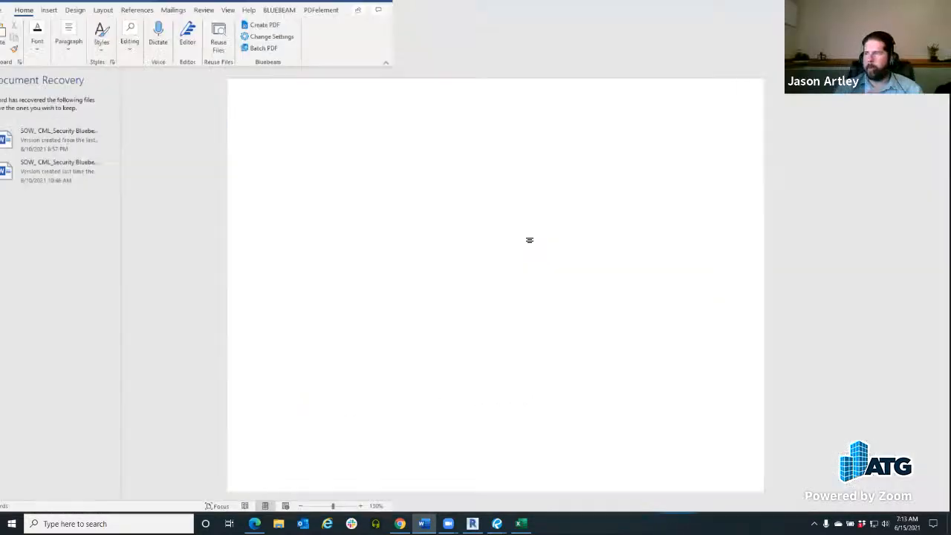
key("ctrl+v")
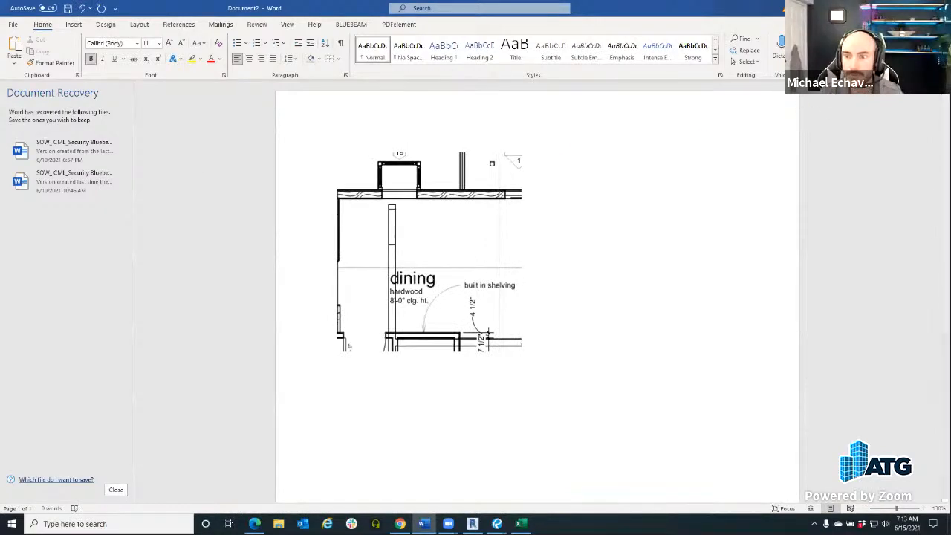
- Return to the Residential_Sample_Project drawing in Bluebeam Revu and leave the Snapshot tool
left_click(894, 8)
left_click_drag(484, 342, 429, 315)
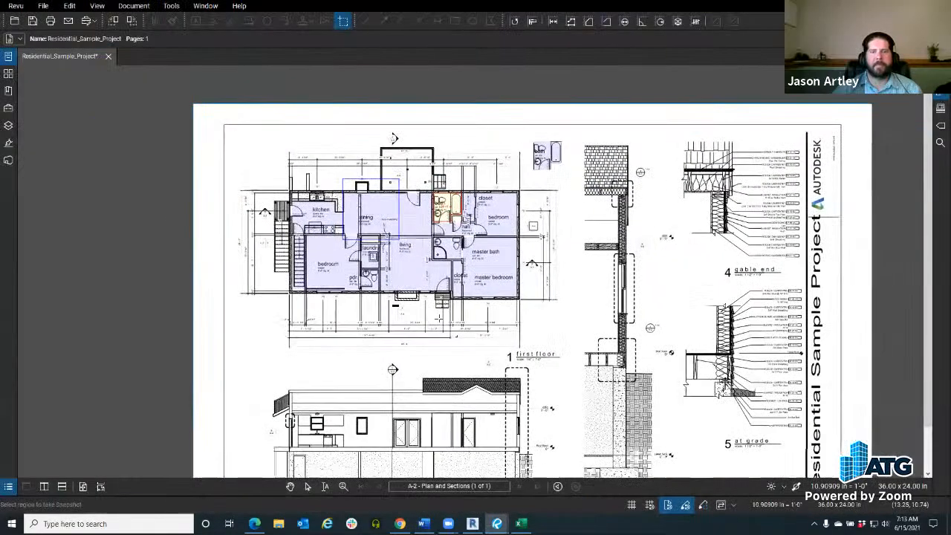
scroll(429, 314, "up", 1)
scroll(437, 325, "up", 1)
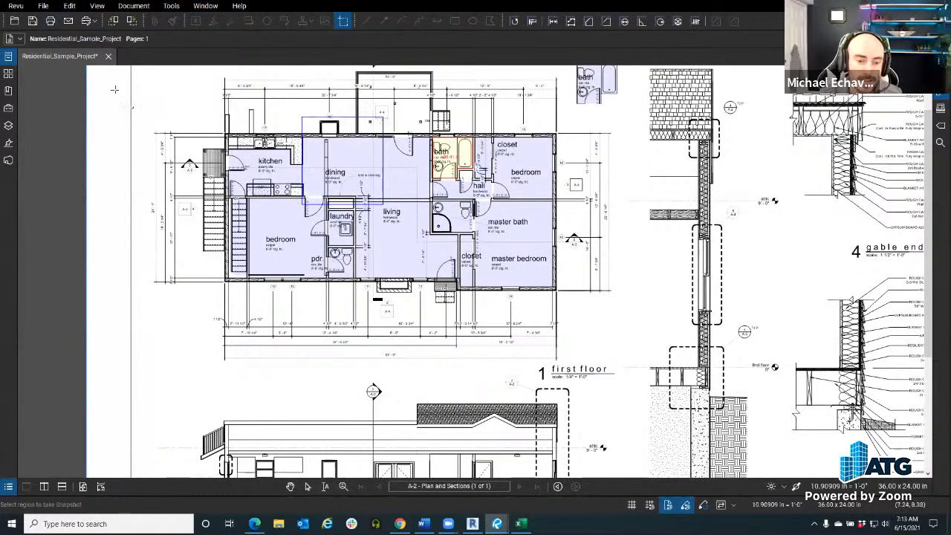
key("Escape")
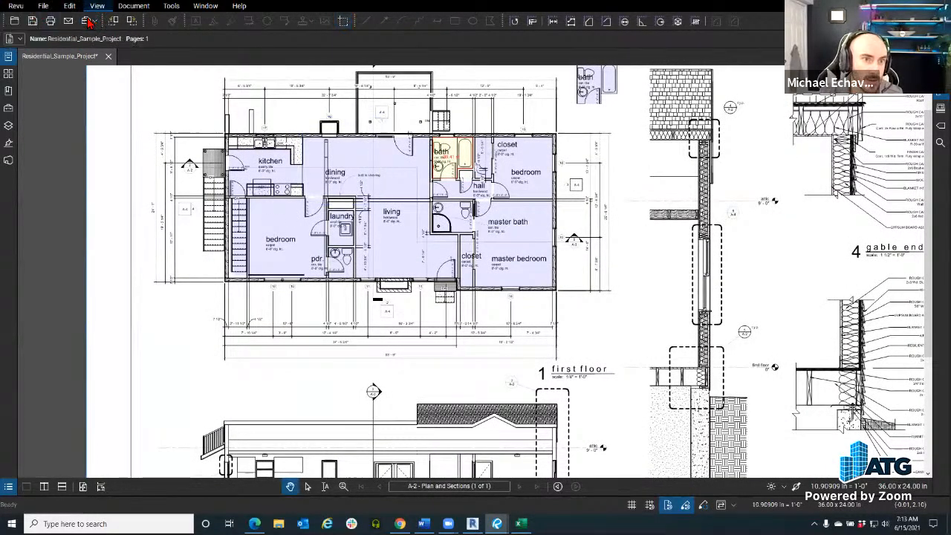
- Look through the recent tools and the Tool Chest's tool sets, then hide the Tool Chest
left_click(88, 20)
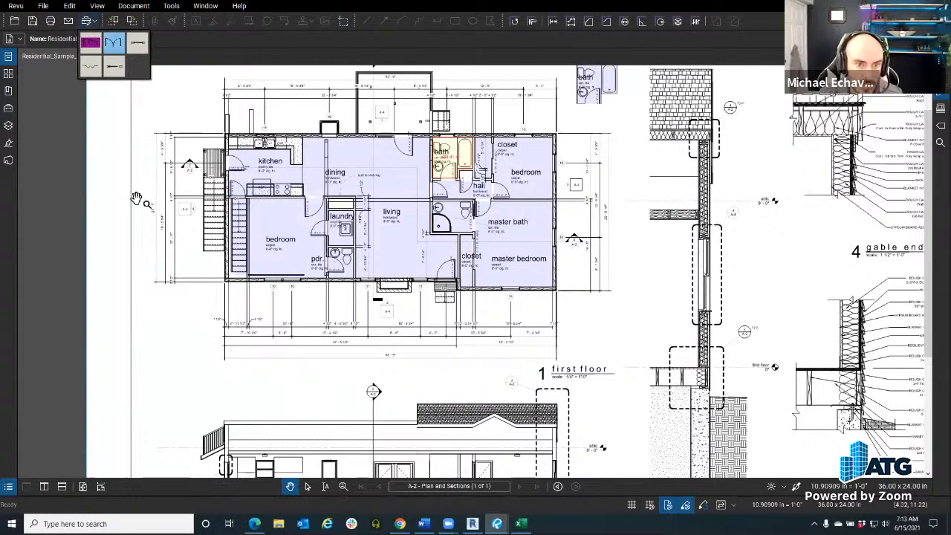
left_click(25, 141)
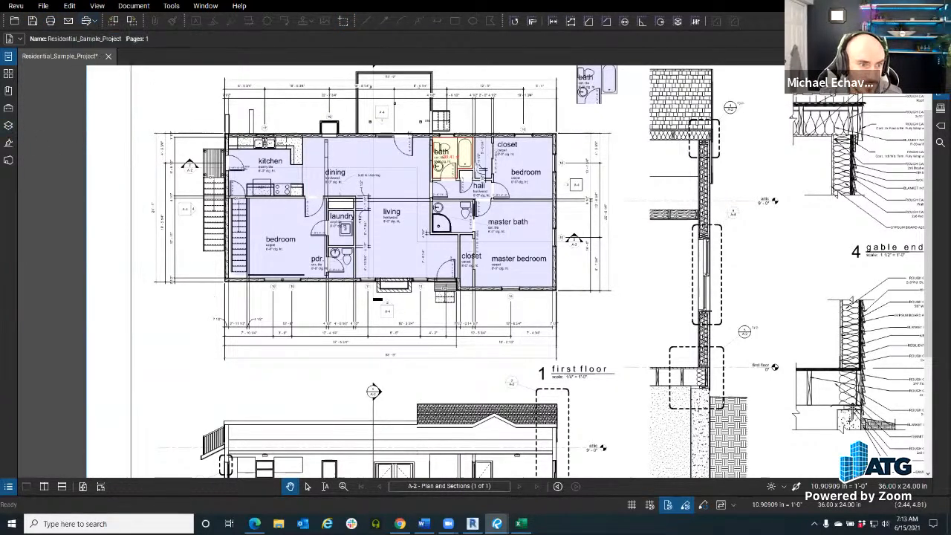
left_click(9, 108)
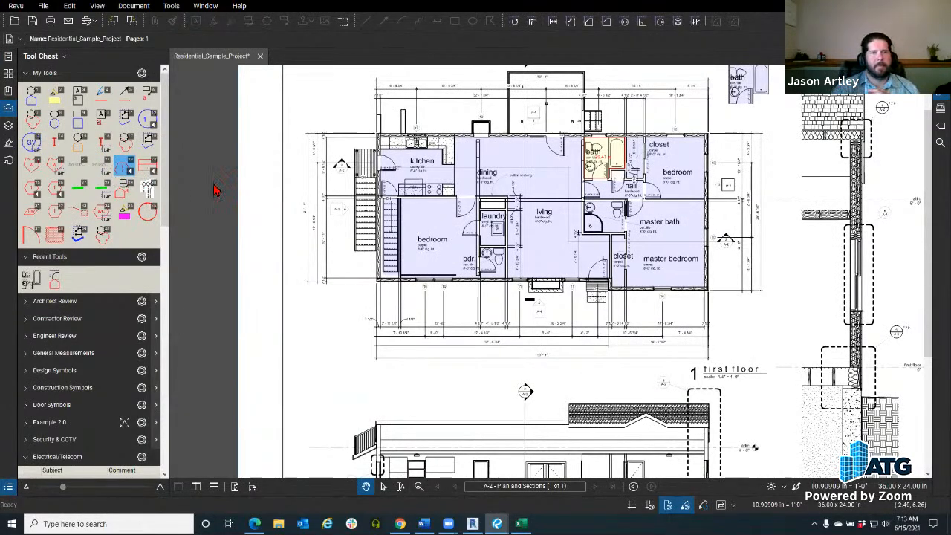
left_click(9, 108)
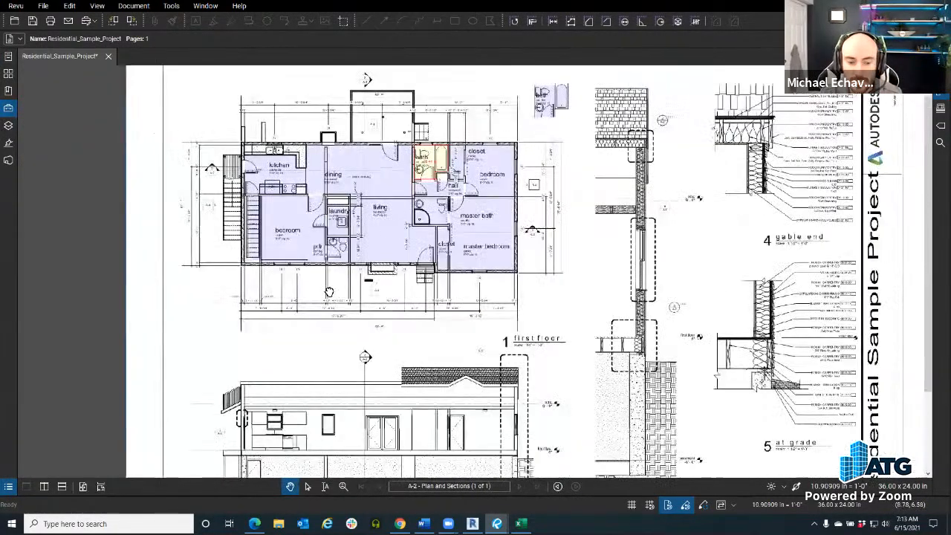
scroll(329, 292, "down", 2)
mouse_move(265, 255)
left_mouse_down()
mouse_move(254, 242)
mouse_move(279, 311)
mouse_move(156, 441)
mouse_move(150, 433)
left_mouse_up()
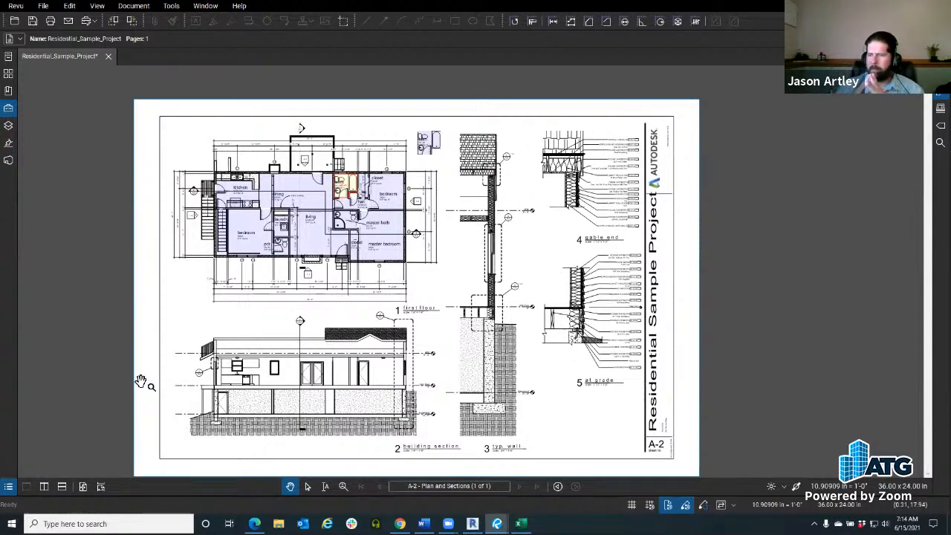
left_click_drag(227, 342, 221, 327)
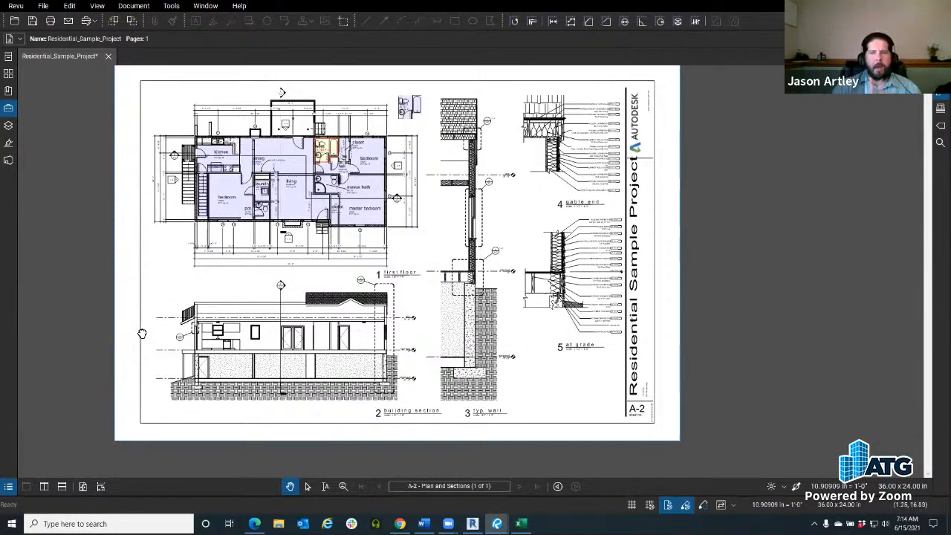
left_click_drag(142, 333, 199, 331)
scroll(194, 320, "down", 1)
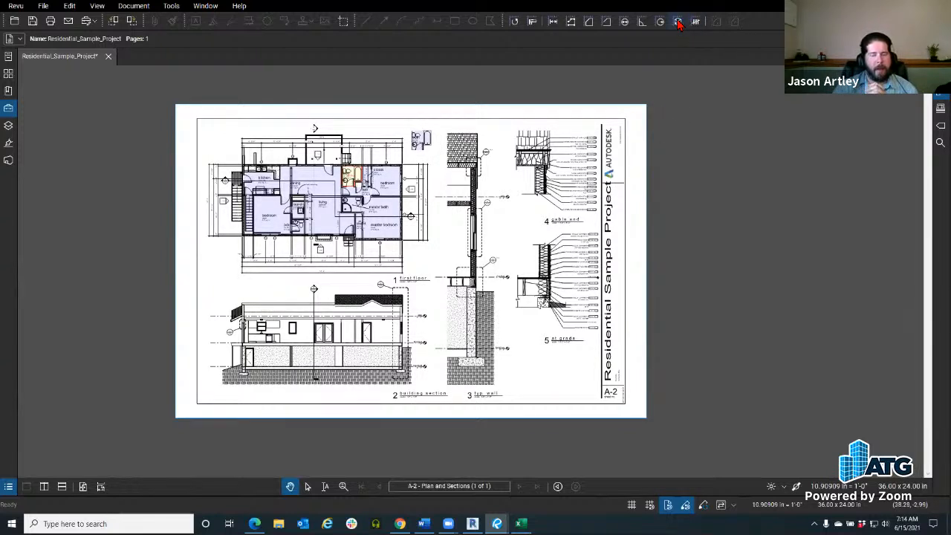
- Check the Stamp list's availability in View Mode, and switch to Markup Mode
left_click(171, 7)
mouse_move(192, 32)
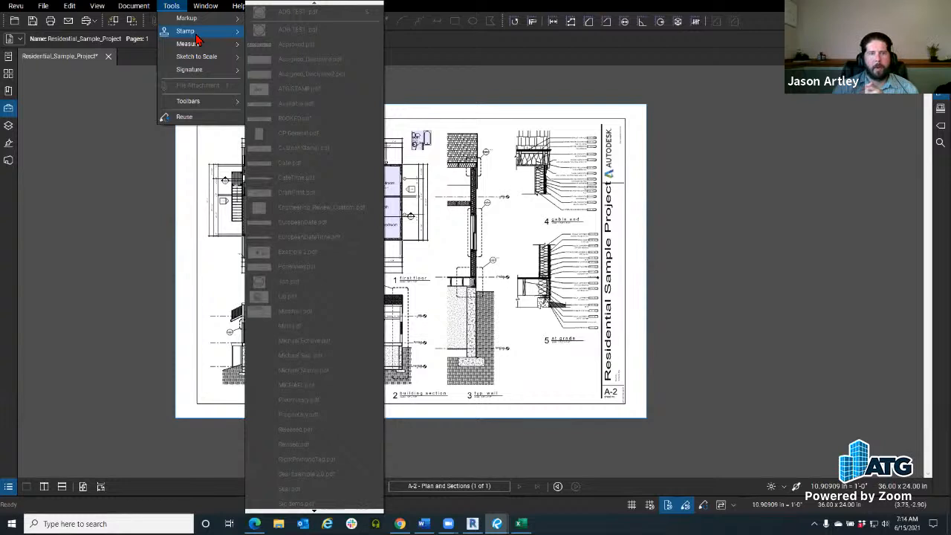
left_click(71, 90)
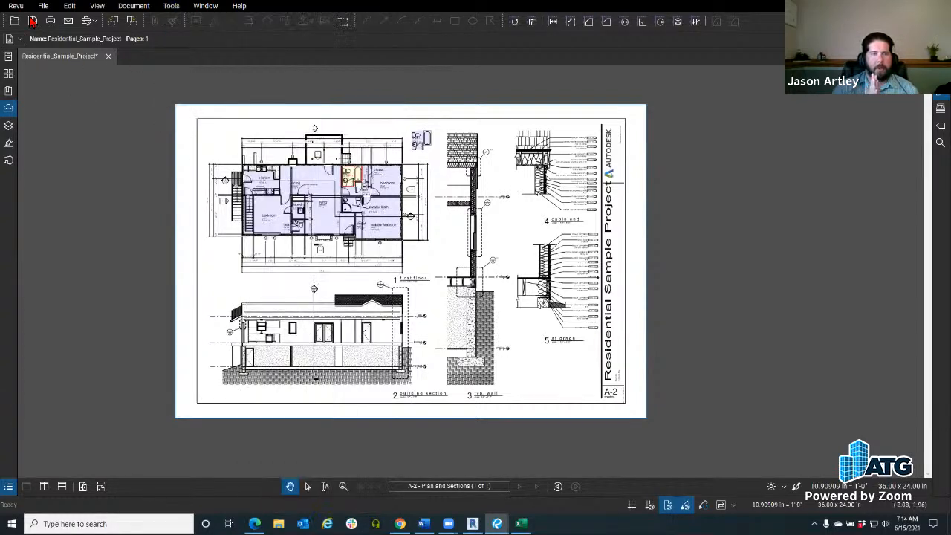
left_click(15, 6)
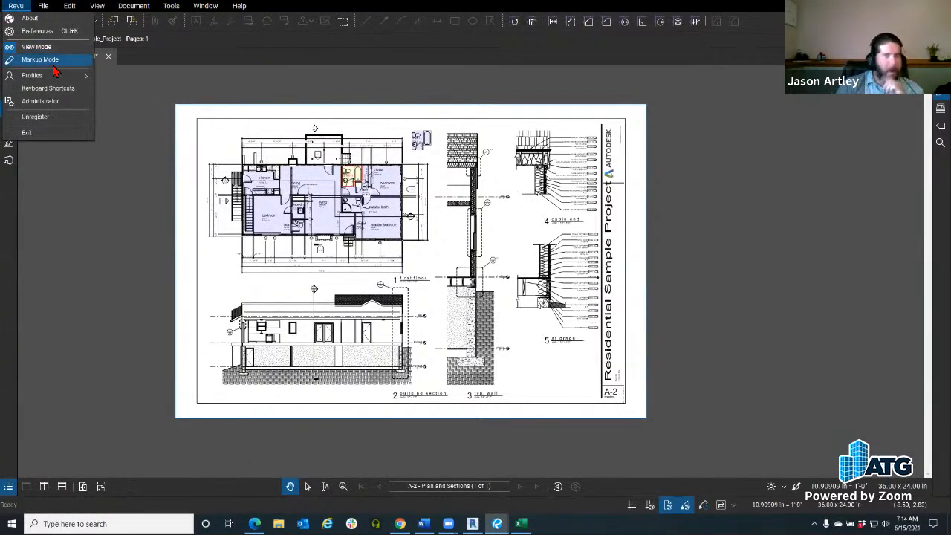
left_click(59, 60)
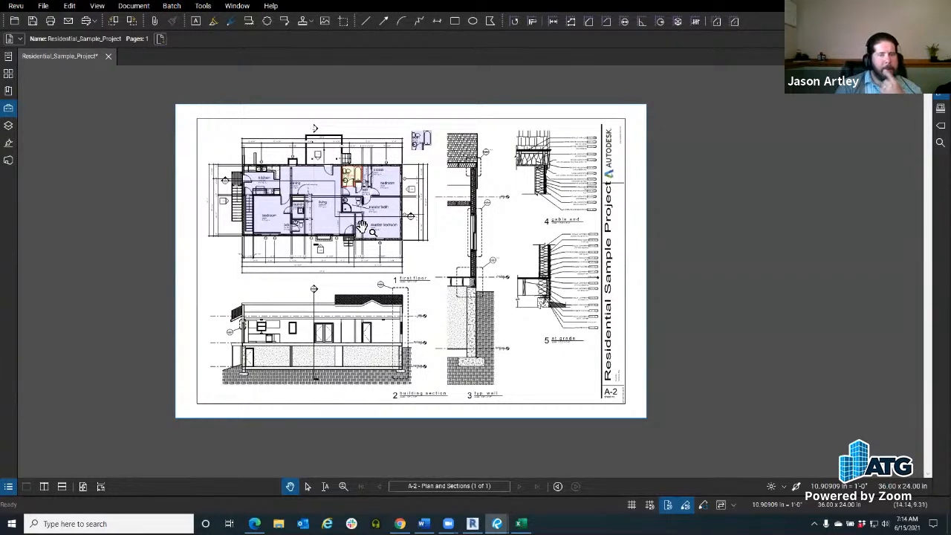
- Start the Dynamic Fill measurement tool for the first floor plan
scroll(338, 230, "up", 4)
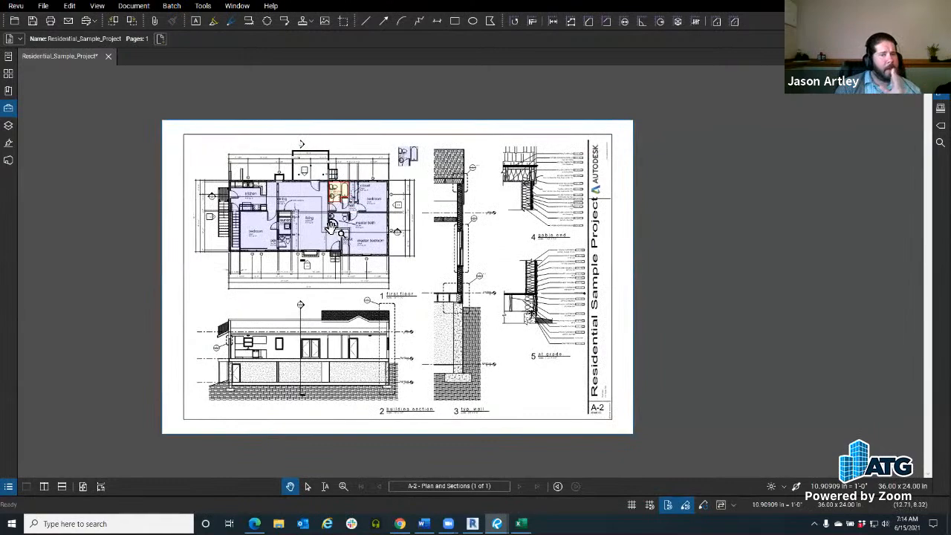
left_click_drag(677, 90, 732, 106)
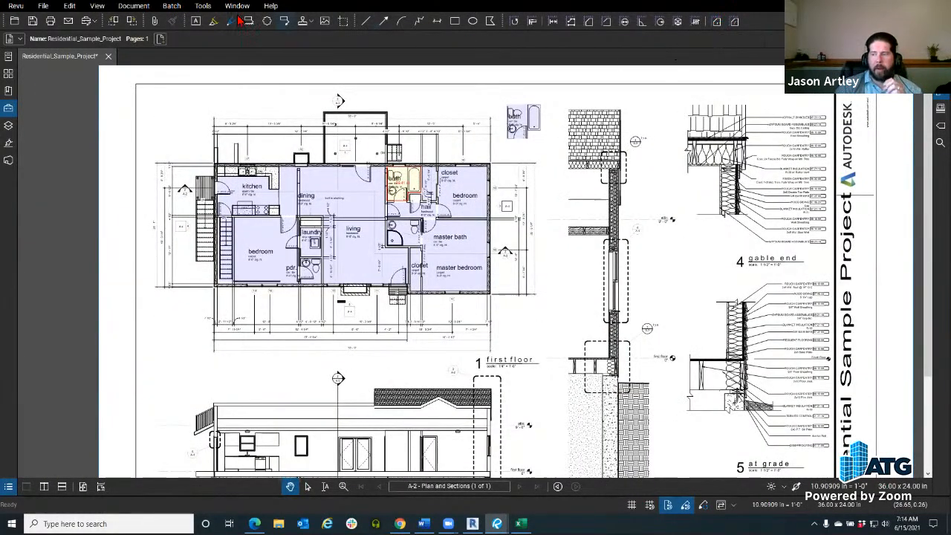
left_click(203, 6)
mouse_move(241, 46)
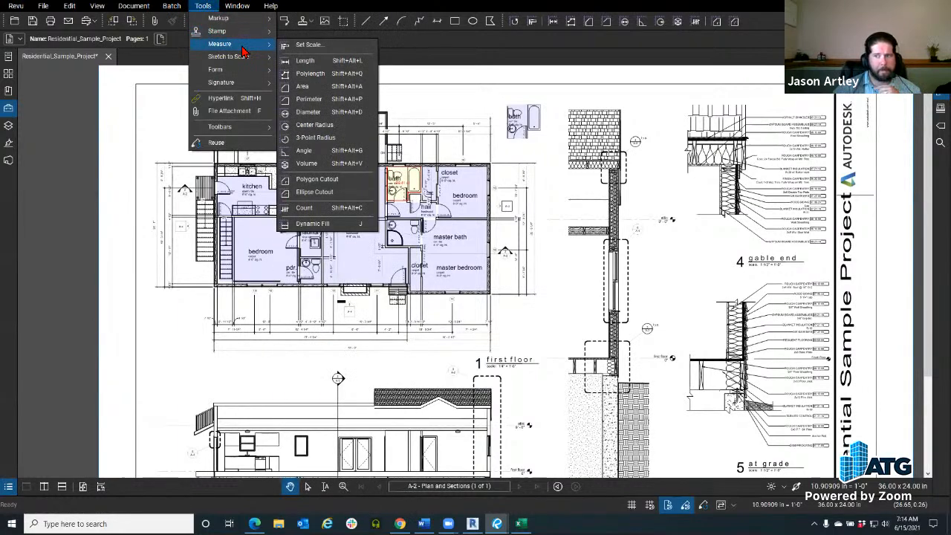
left_click(319, 223)
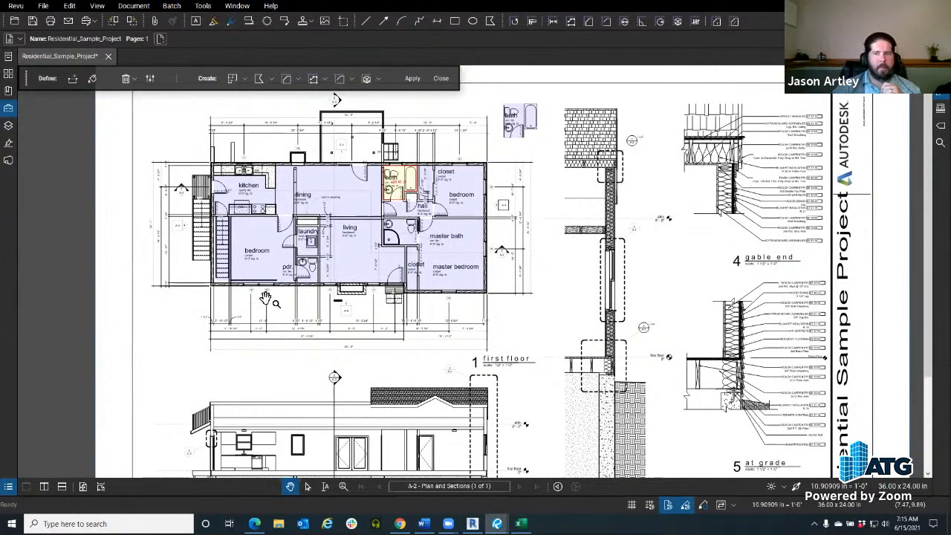
- Examine the walls around the bedroom beside the laundry with line weights switched off and back on
scroll(268, 288, "up", 4)
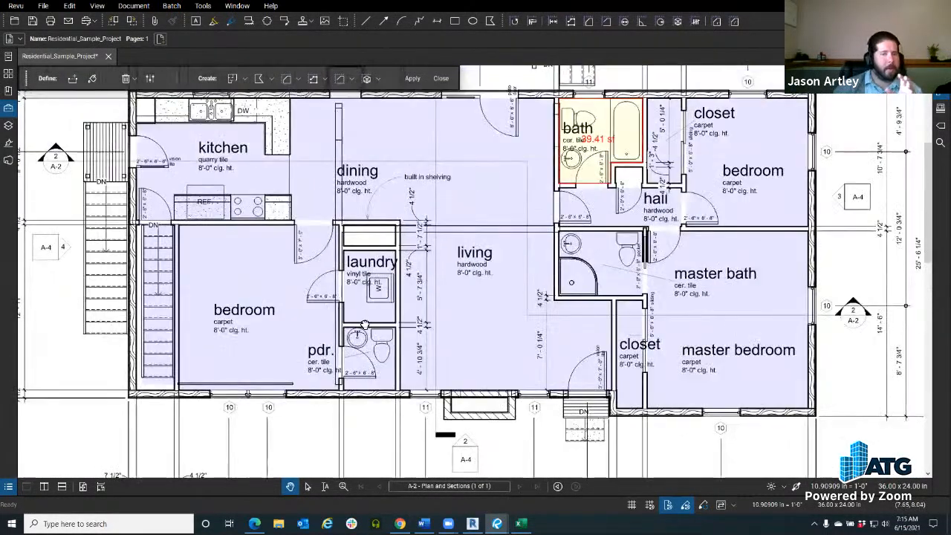
left_click_drag(277, 286, 365, 325)
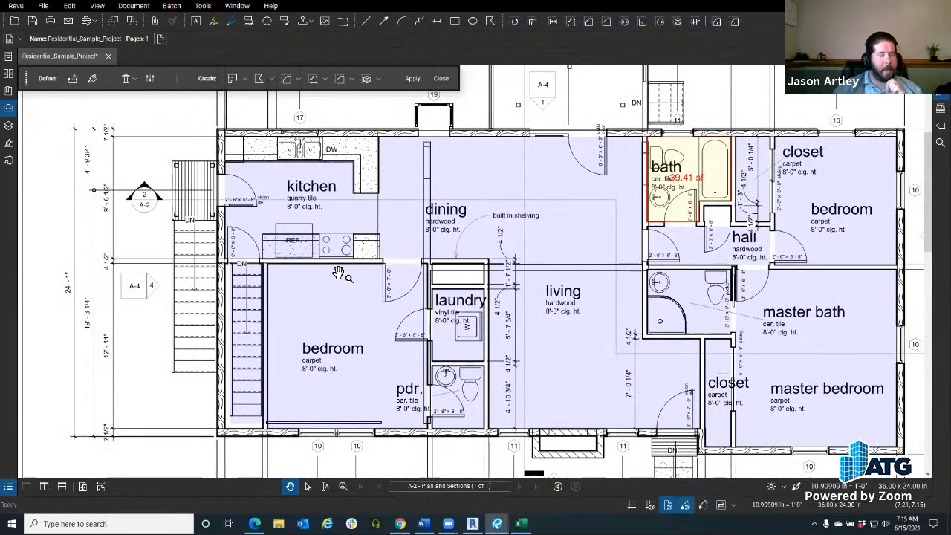
left_click_drag(324, 298, 331, 237)
scroll(309, 345, "up", 3)
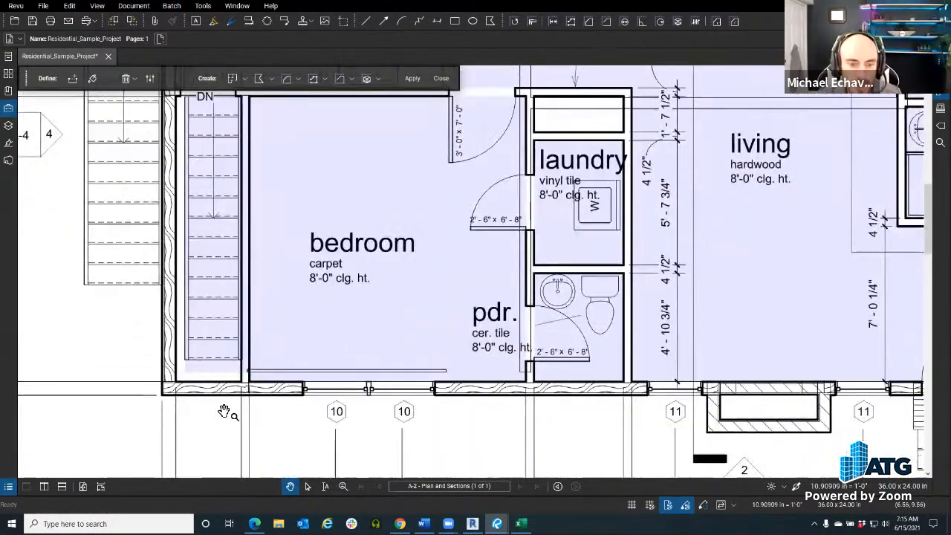
left_click_drag(314, 283, 318, 329)
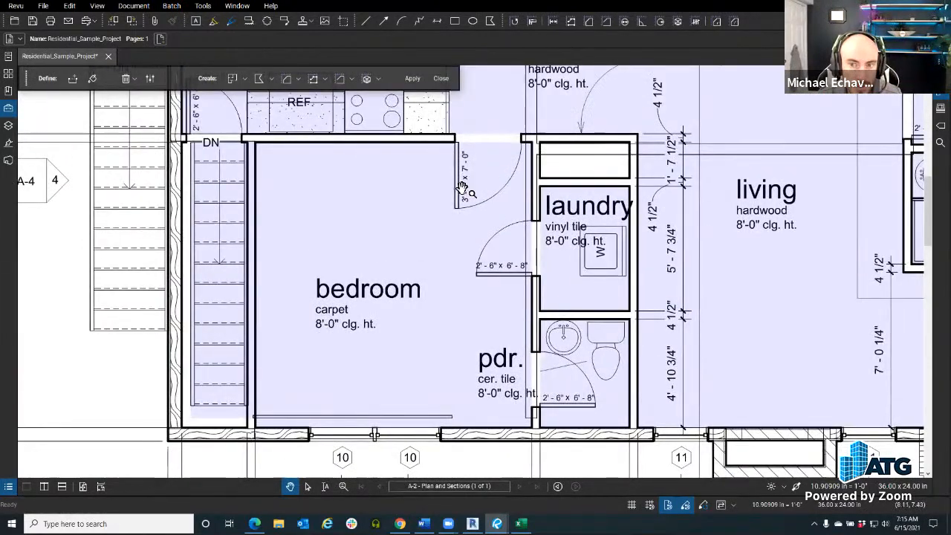
left_click_drag(459, 182, 404, 189)
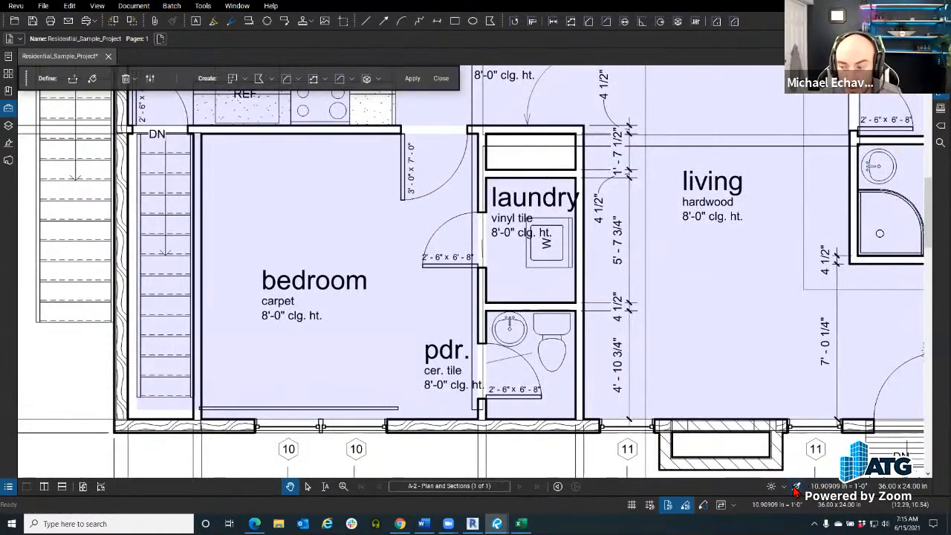
scroll(242, 164, "up", 5)
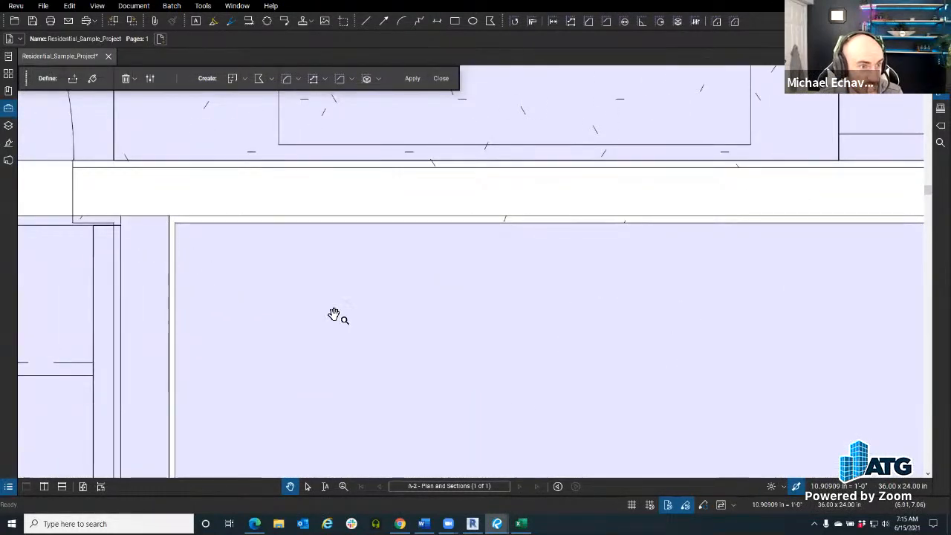
left_click(795, 486)
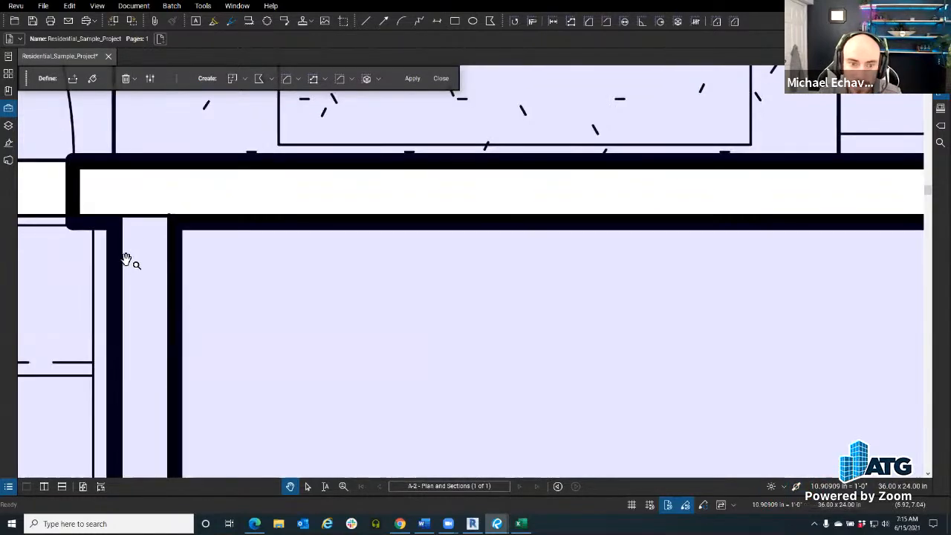
left_click_drag(319, 215, 325, 261)
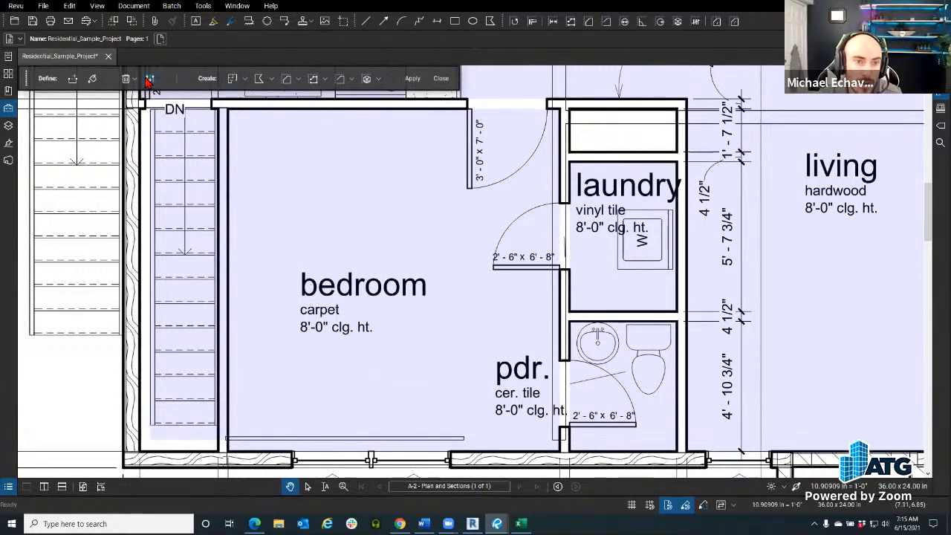
- Choose Dynamic Fill's fill brush and set Boundary Size to 164%, Fill Size to 42% and Fill Speed to 100%
left_click(93, 79)
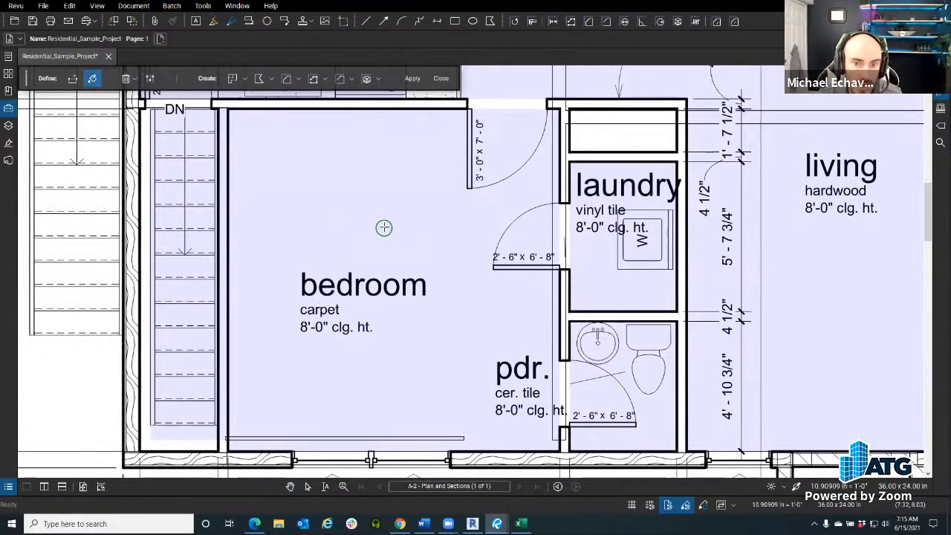
left_click(150, 78)
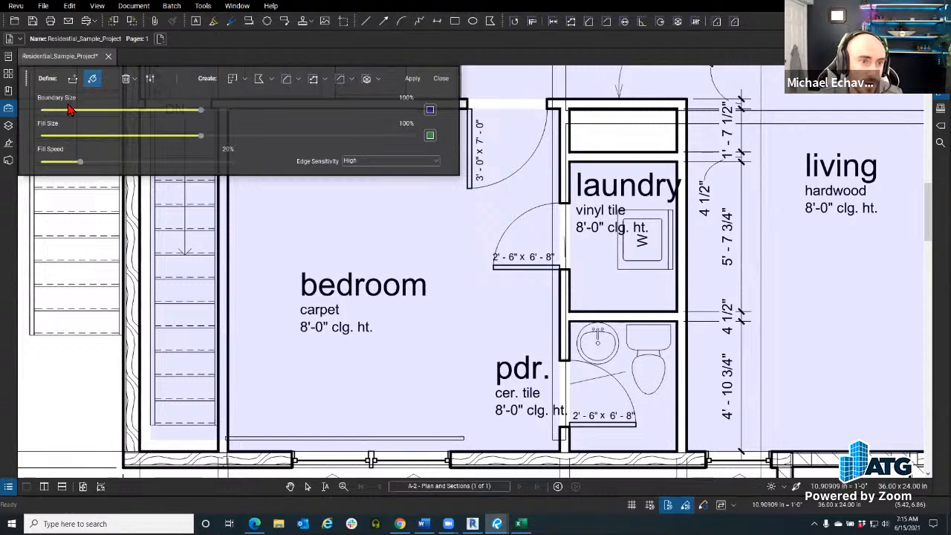
left_click_drag(201, 112, 336, 121)
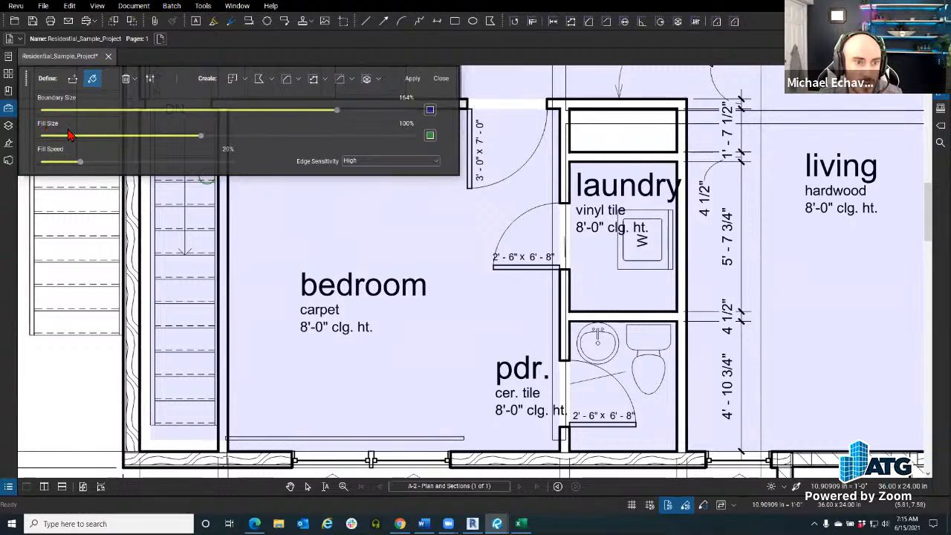
mouse_move(200, 140)
left_mouse_down()
mouse_move(380, 140)
mouse_move(113, 139)
mouse_move(42, 152)
mouse_move(77, 138)
mouse_move(145, 169)
mouse_move(233, 164)
left_mouse_up()
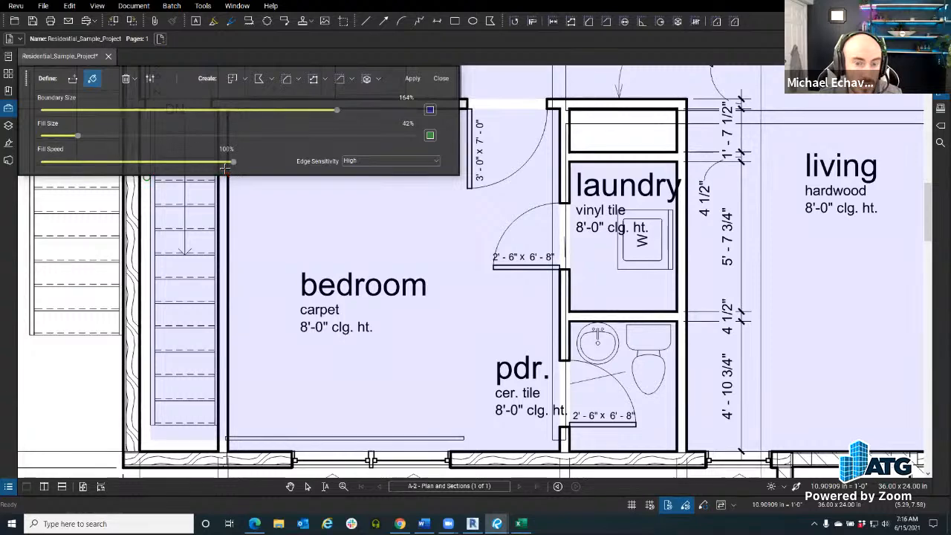
- Fill two spots in the bedroom, lowering Fill Speed to 80% between them, and check the Edge Sensitivity options
left_click(284, 255)
left_click_drag(233, 161, 195, 162)
left_click(368, 213)
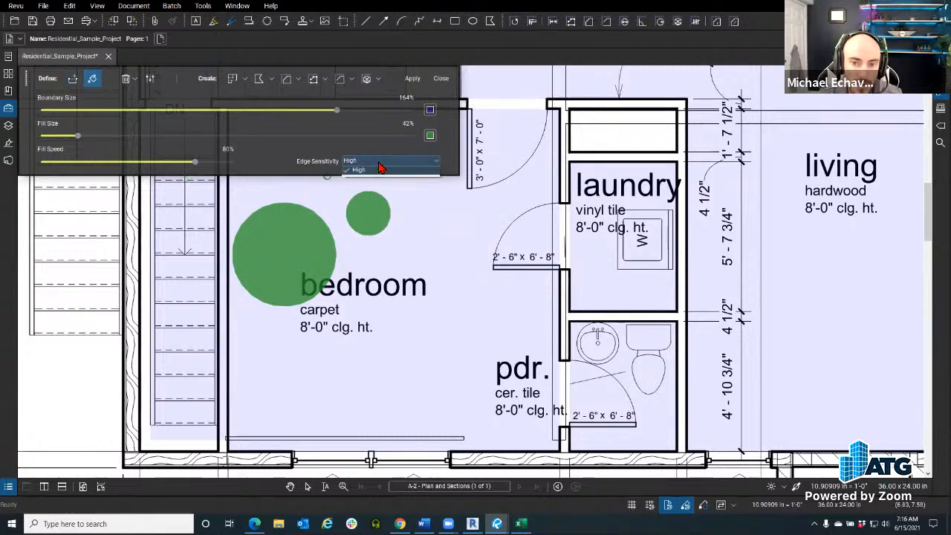
left_click(351, 160)
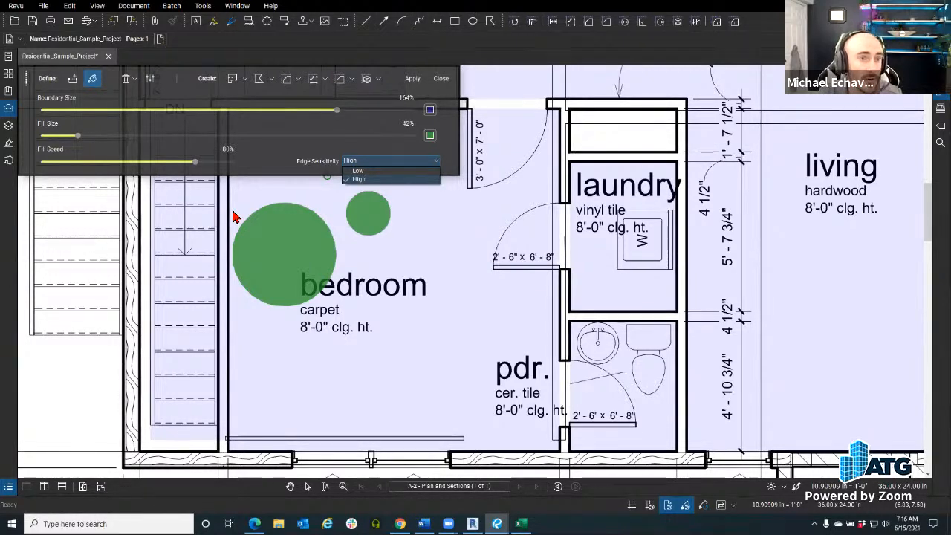
left_click(148, 79)
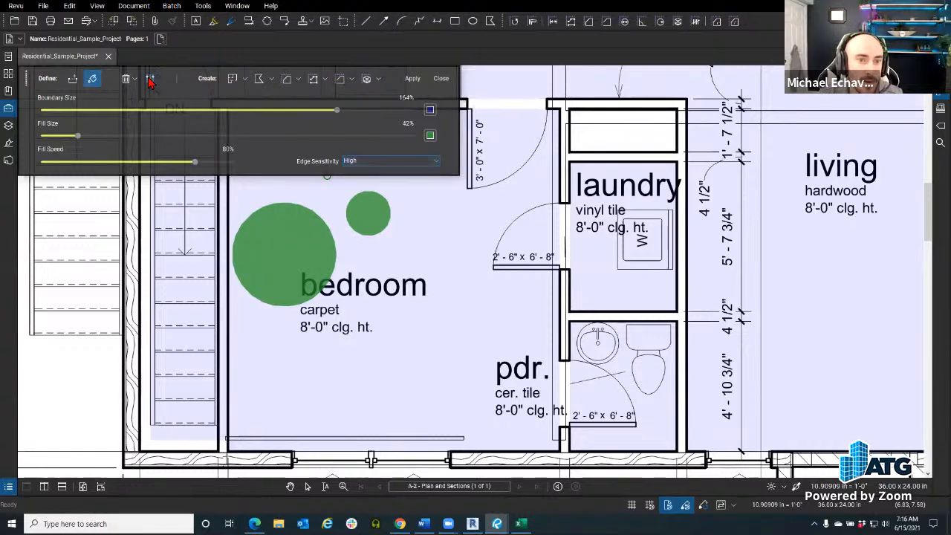
- Draw a Dynamic Fill boundary across the bedroom's 3'-0" x 7'-0" doorway next to the dining area
left_click(71, 79)
scroll(481, 220, "up", 5)
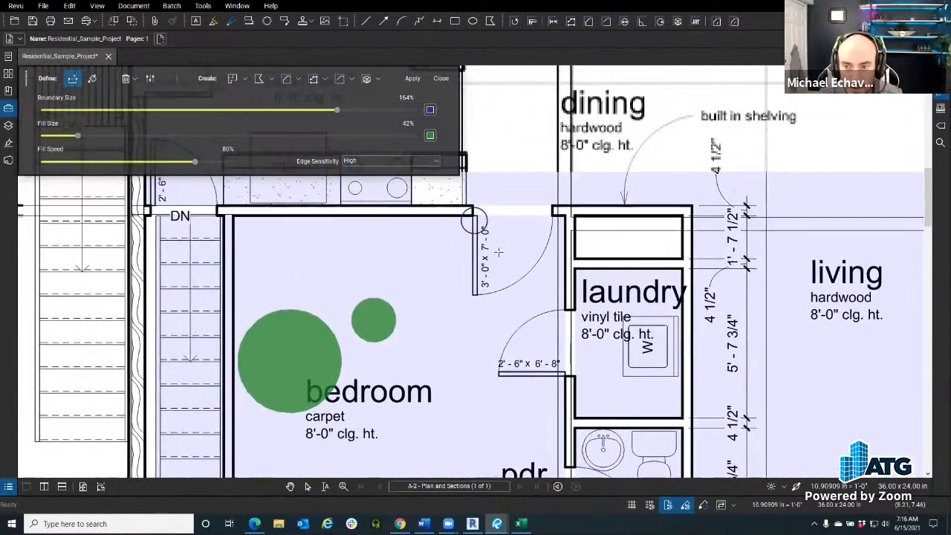
left_click(476, 216)
left_click(558, 219)
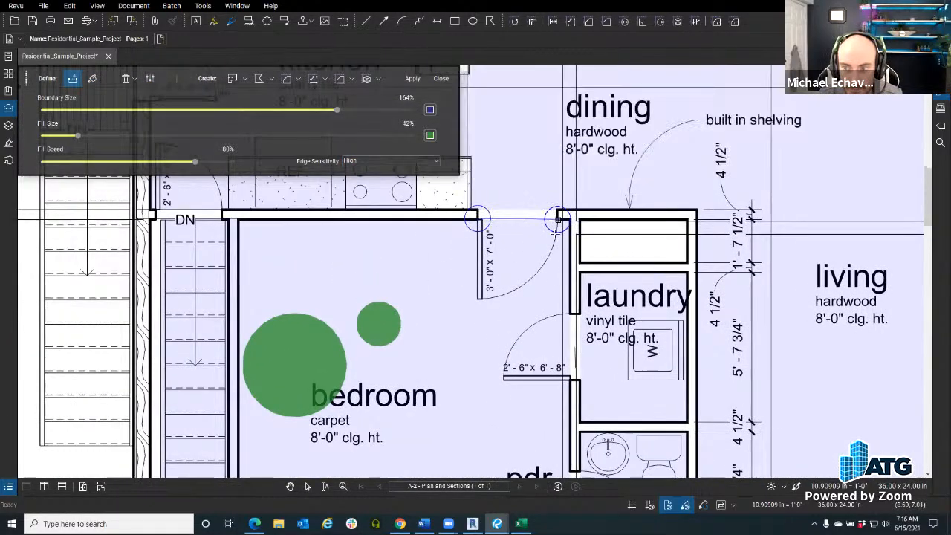
key("Return")
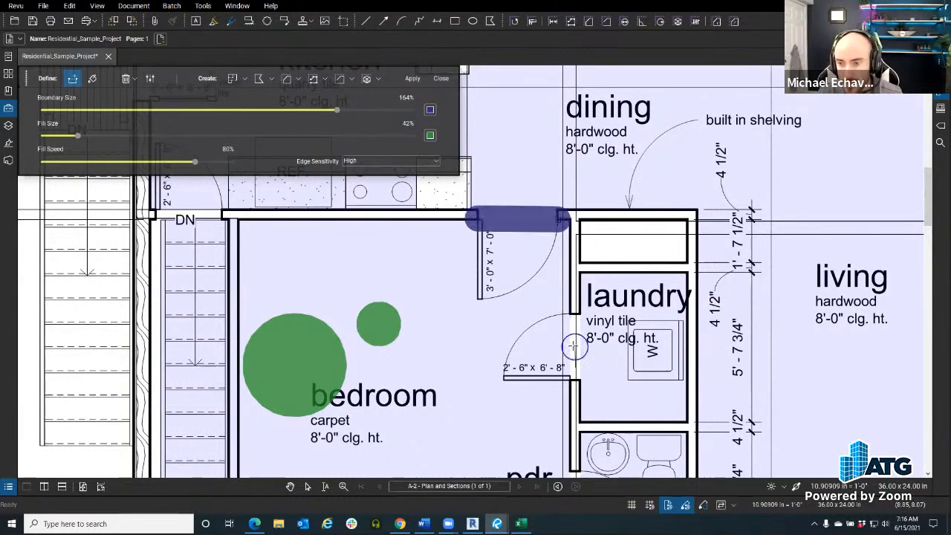
- Set Boundary Size to 42% and draw a boundary across the doorway between the bedroom and laundry
left_click_drag(688, 308, 668, 278)
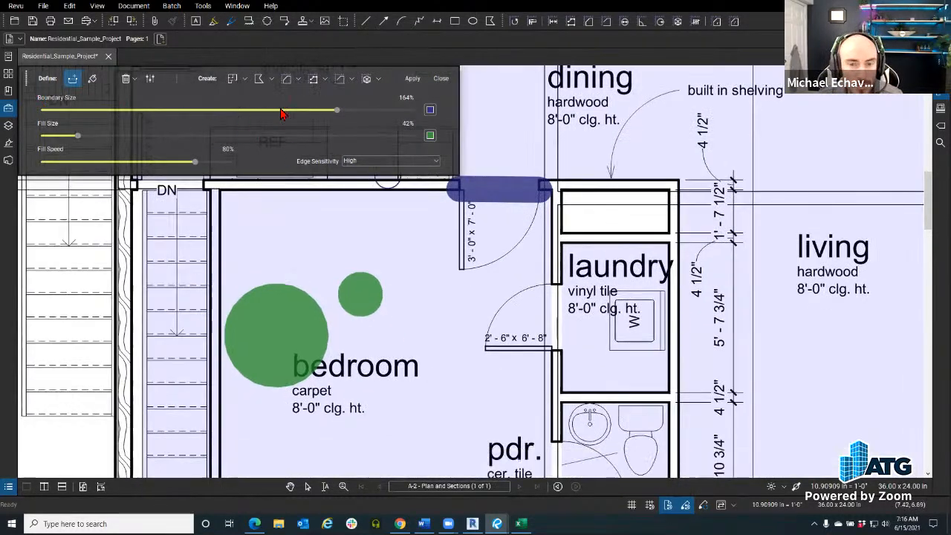
left_click_drag(337, 112, 77, 112)
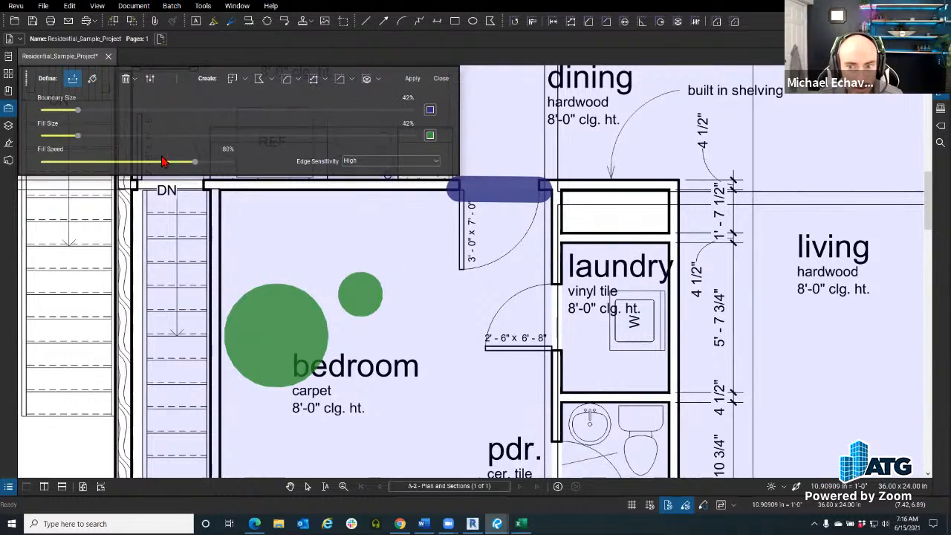
left_click_drag(545, 341, 472, 280)
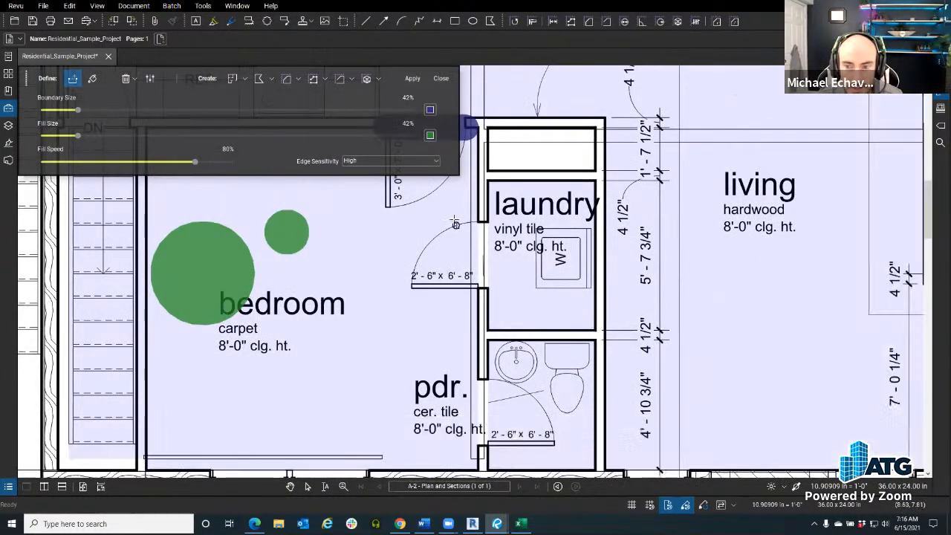
left_click(478, 220)
left_click(479, 288)
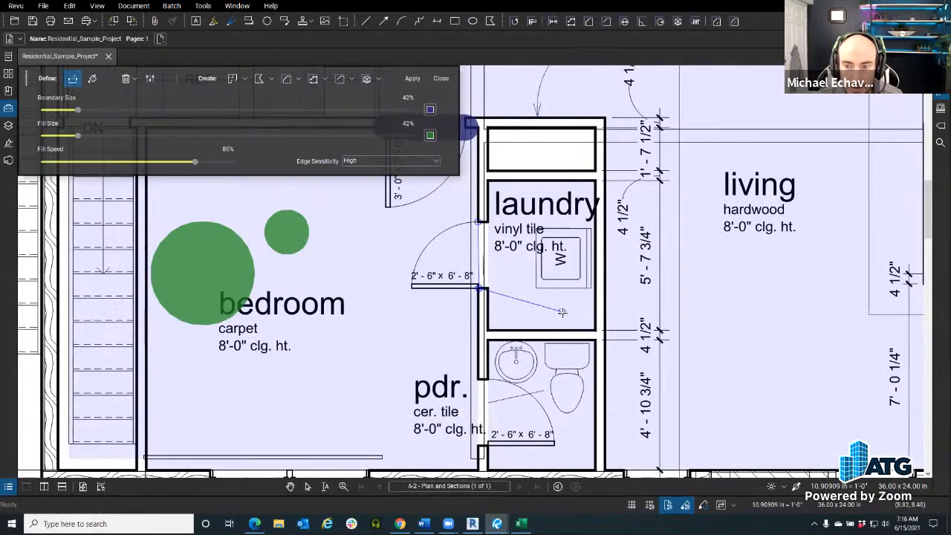
key("Return")
- Draw a boundary across the powder room doorway beside the bedroom
left_click_drag(528, 310, 530, 243)
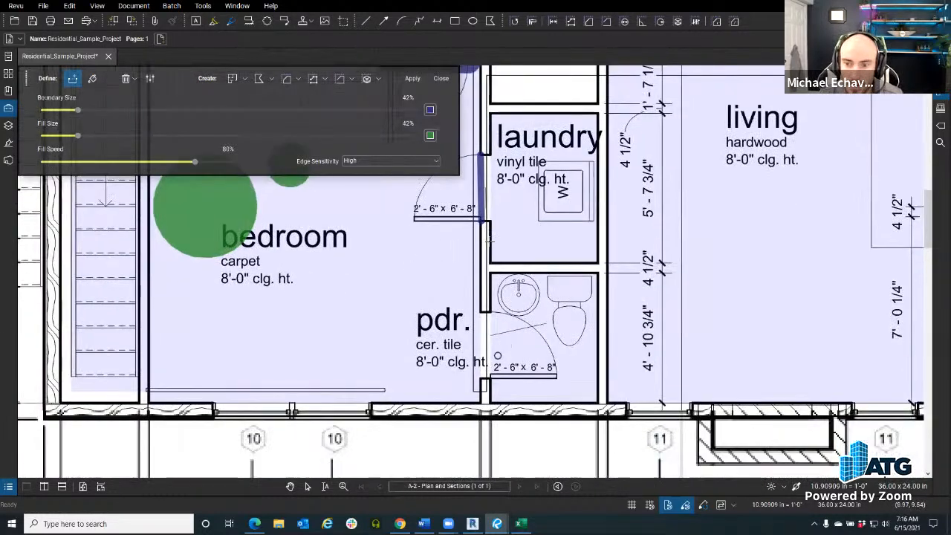
left_click(481, 312)
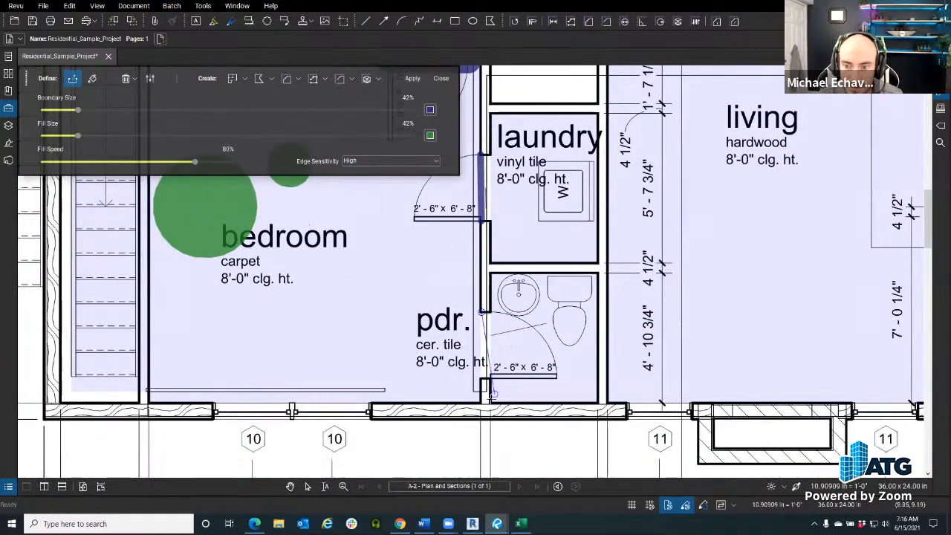
key("Return")
- Draw a boundary along the double window opening in the bedroom's exterior wall
left_click_drag(292, 411, 381, 387)
left_click(303, 380)
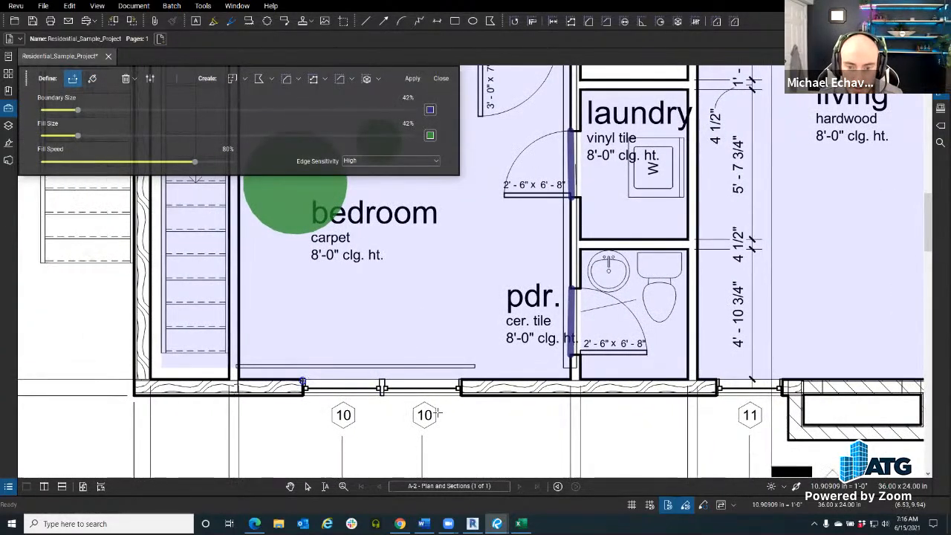
left_click(462, 381)
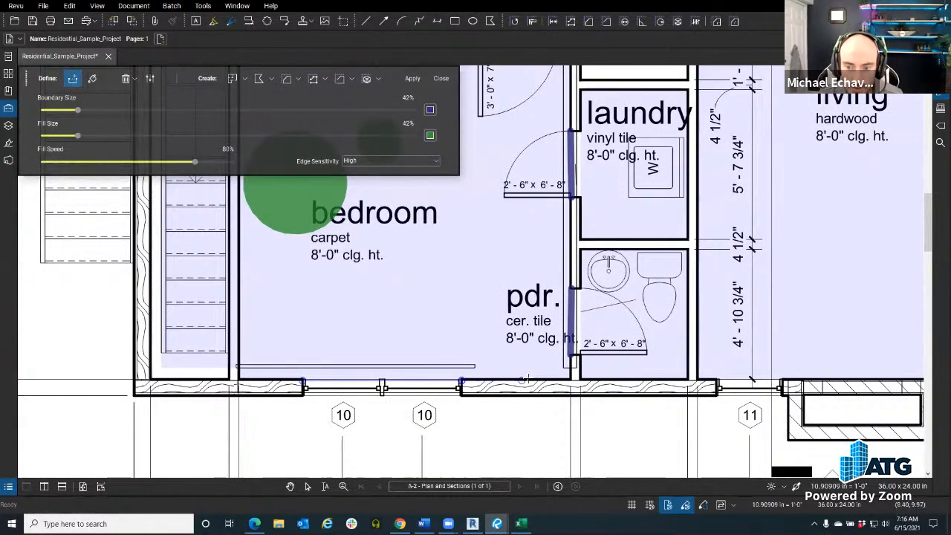
key("Return")
scroll(365, 356, "down", 3)
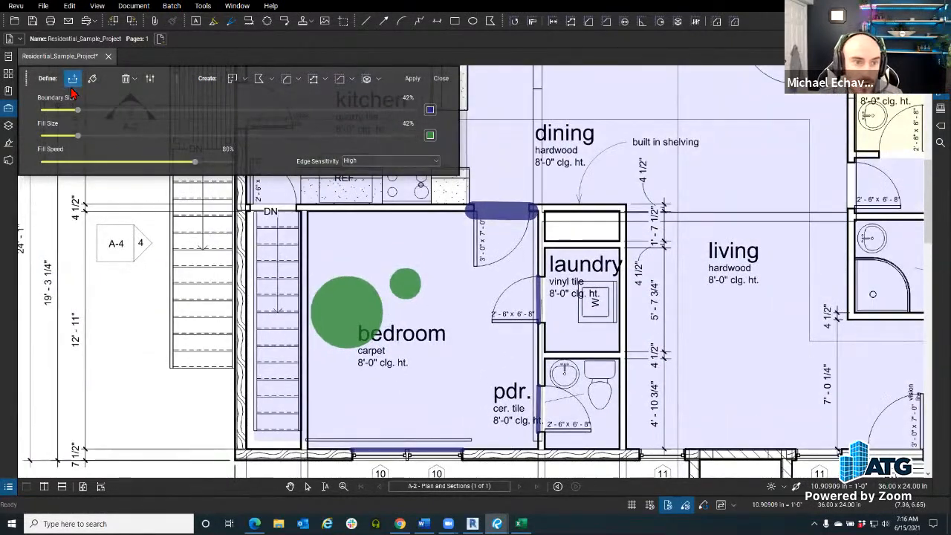
- Set the Dynamic Fill size to 75% and fill the bedroom area within its boundaries
left_click(92, 82)
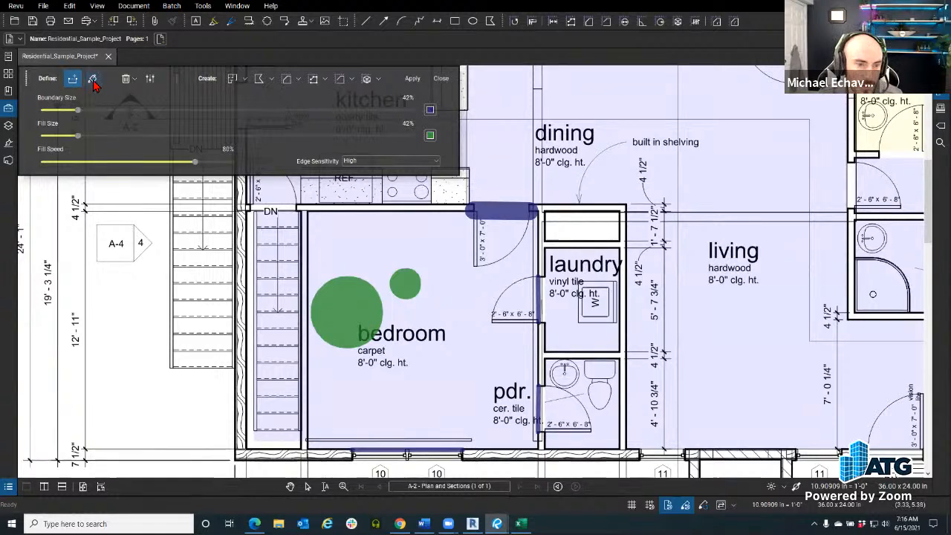
left_click_drag(82, 143, 151, 141)
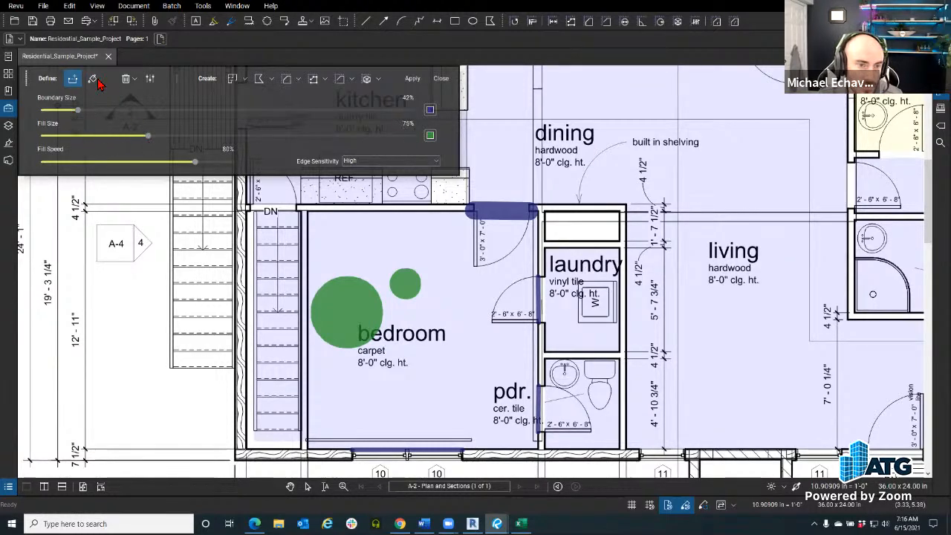
left_click(92, 79)
left_click_drag(428, 315, 428, 315)
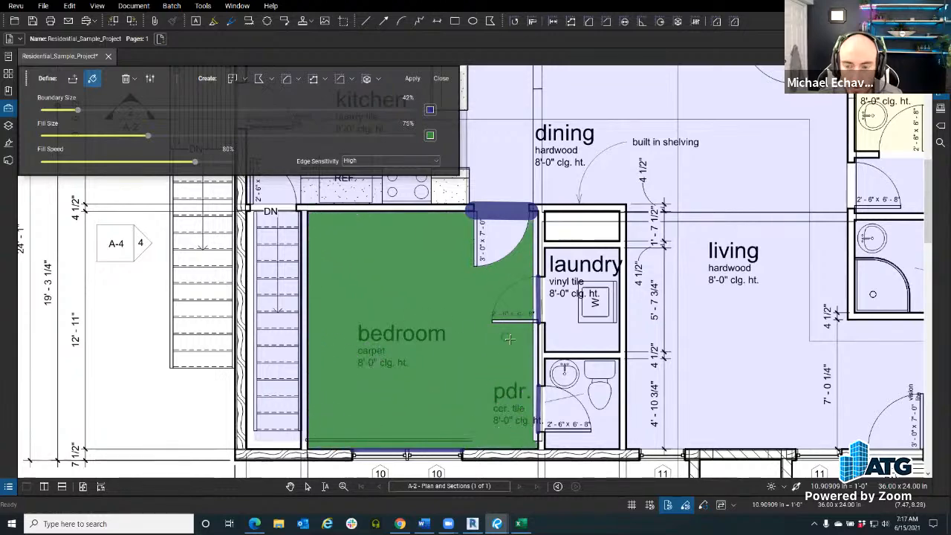
- Extend the bedroom fill into the 3'-0" x 7'-0" door swing and along the wall strip beside the laundry
scroll(533, 315, "up", 5)
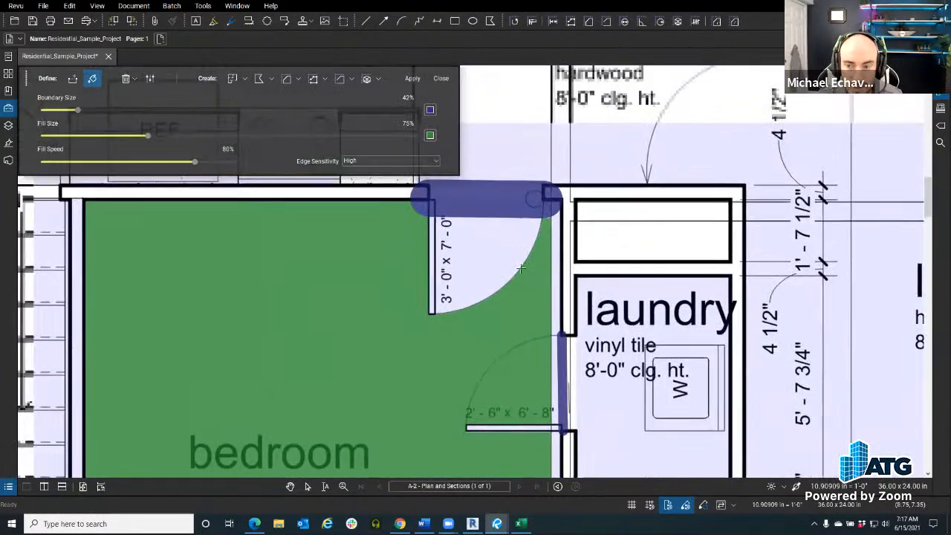
mouse_move(479, 263)
left_mouse_down()
mouse_move(438, 245)
mouse_move(559, 239)
mouse_move(586, 214)
mouse_move(561, 301)
left_mouse_up()
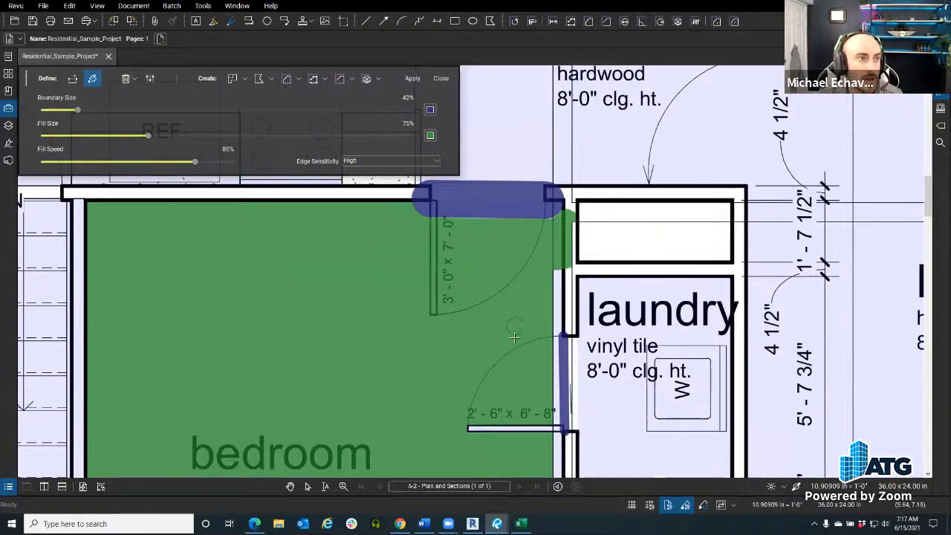
scroll(368, 292, "down", 4)
scroll(349, 276, "up", 3)
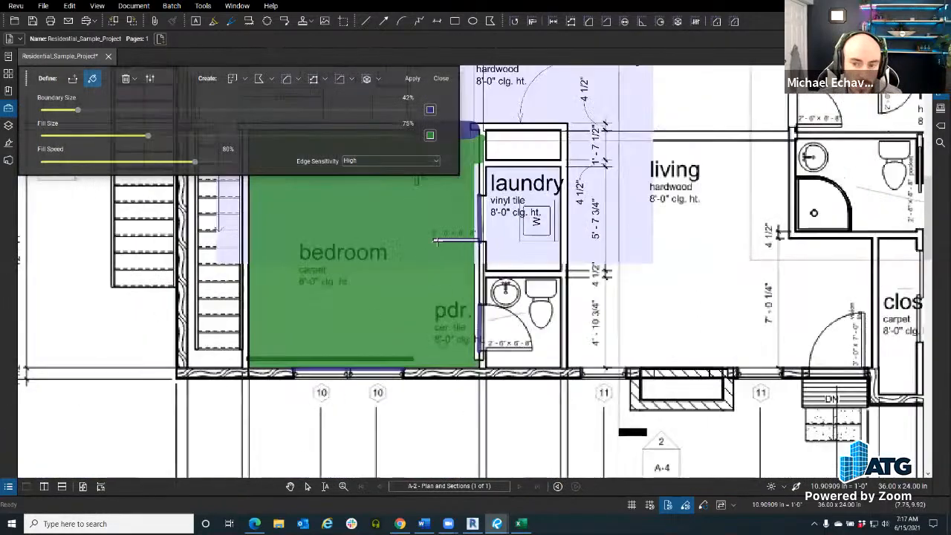
scroll(377, 257, "up", 5)
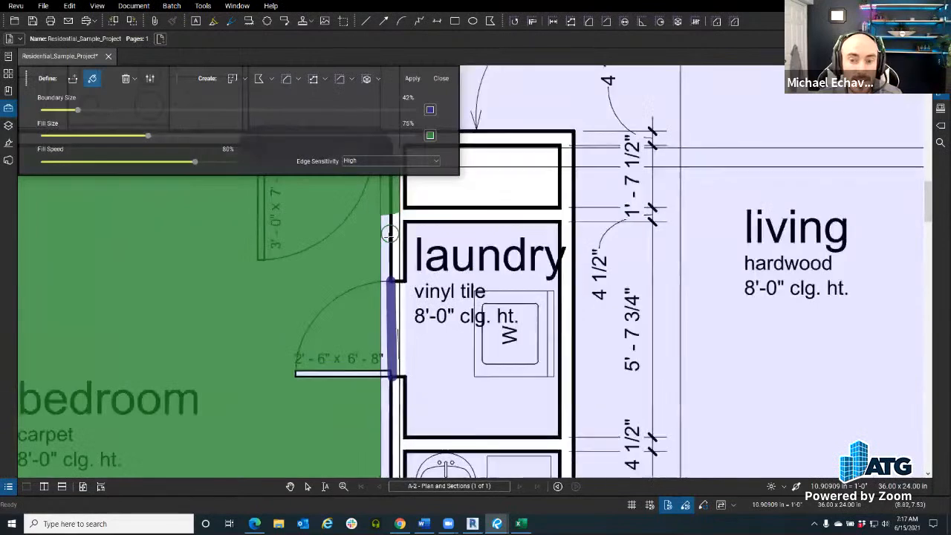
left_click(382, 232)
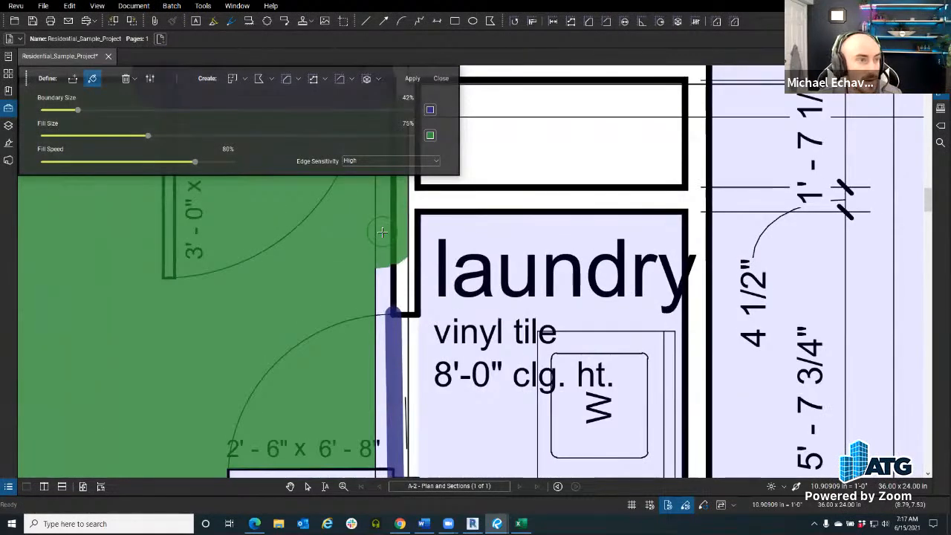
- Close Dynamic Fill without applying the bedroom fill
scroll(416, 282, "down", 3)
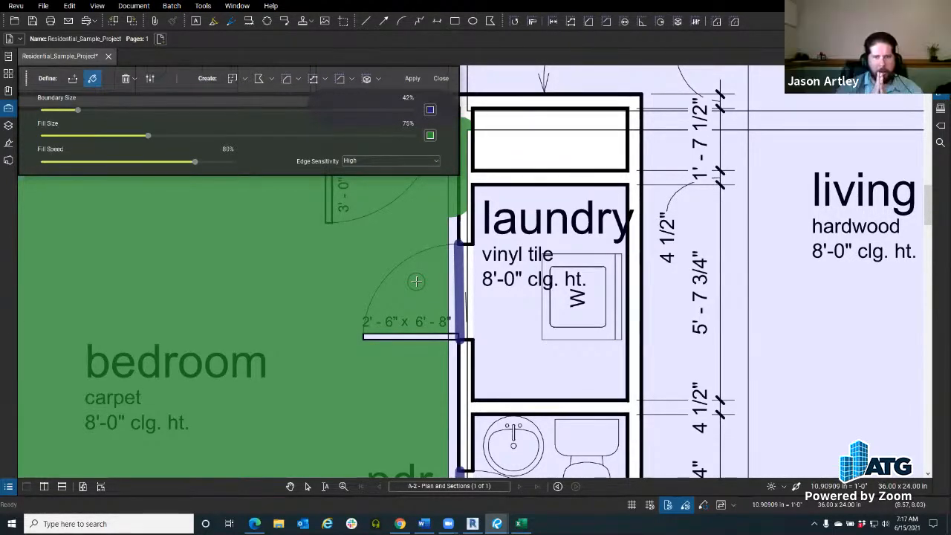
scroll(416, 281, "down", 6)
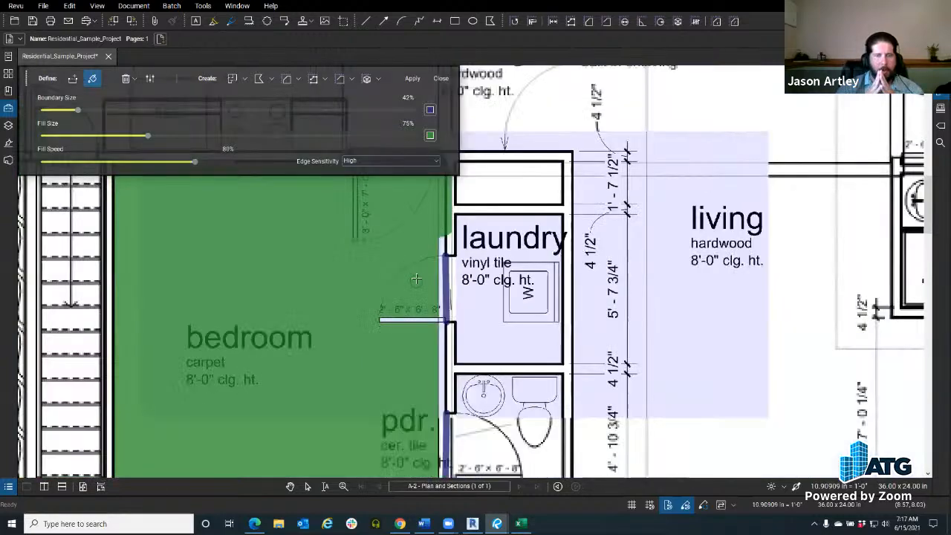
left_click_drag(330, 302, 319, 300)
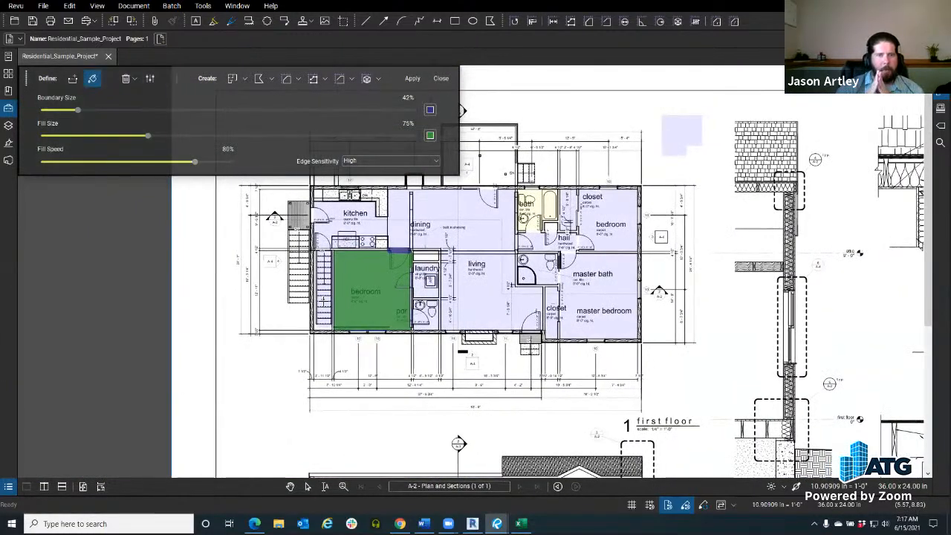
scroll(322, 300, "up", 2)
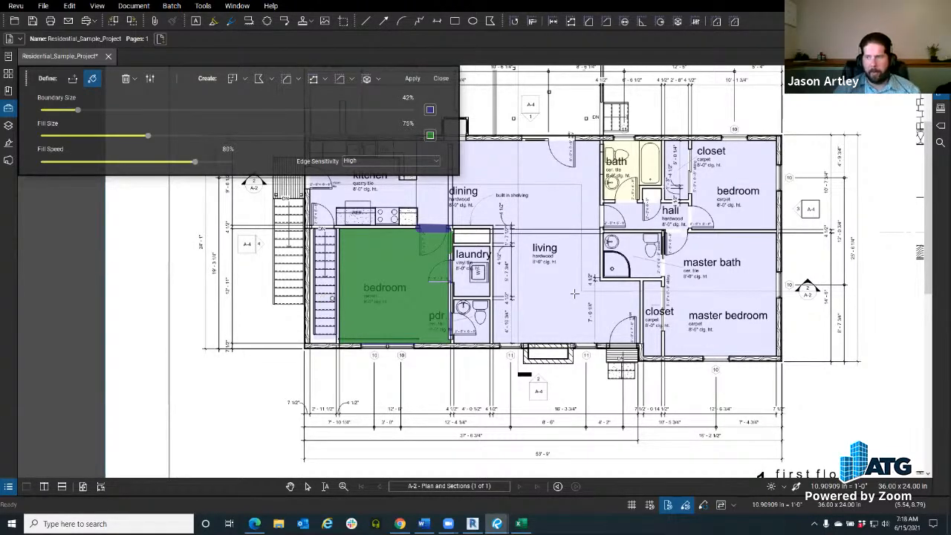
left_click(443, 78)
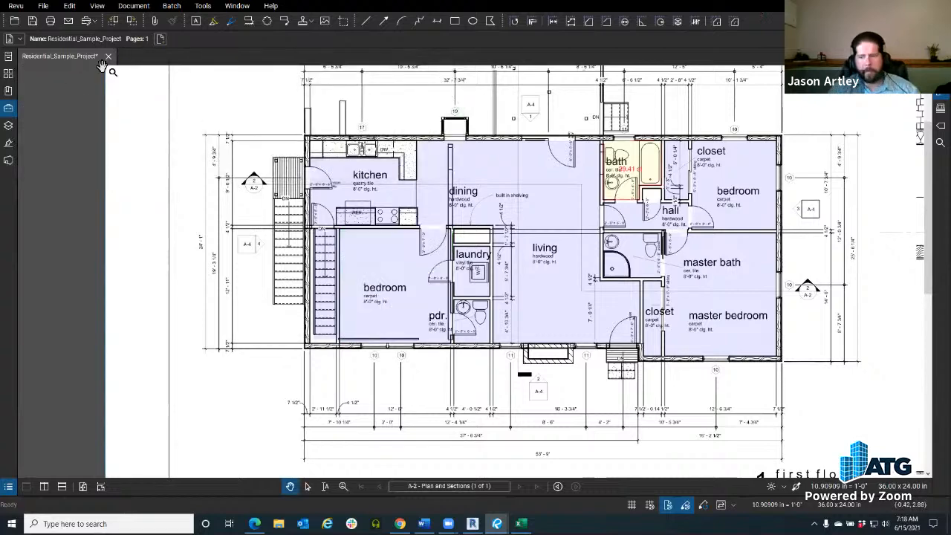
- Switch Revu to View Mode and dismiss the mode notice
left_click(10, 8)
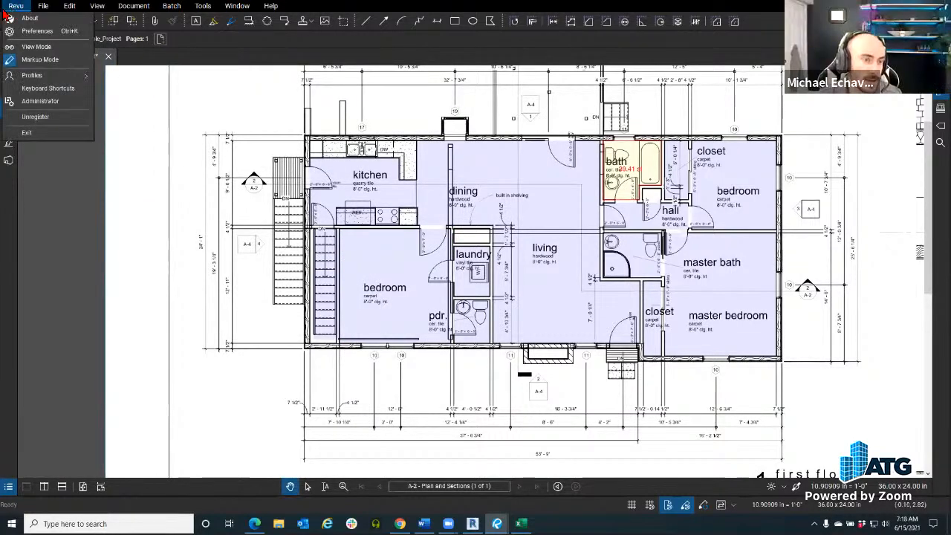
left_click(202, 61)
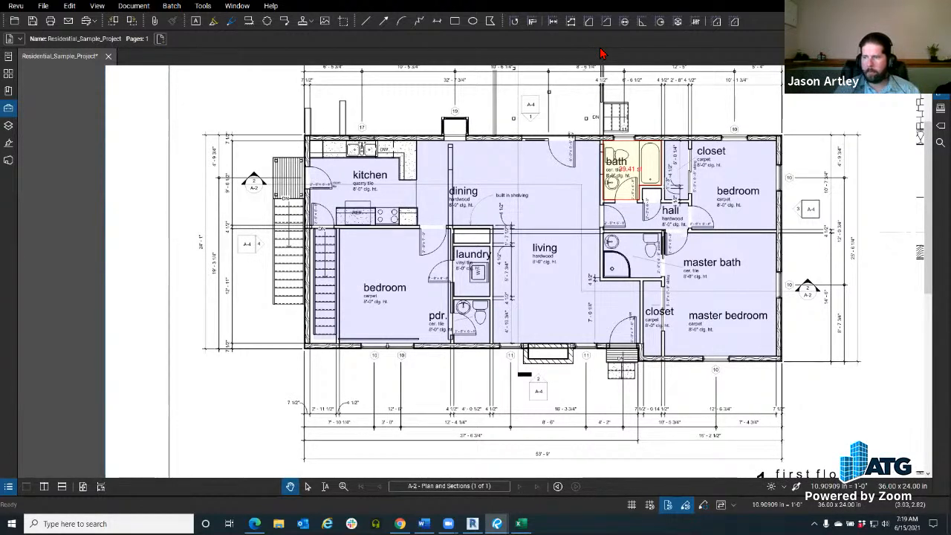
left_click(16, 6)
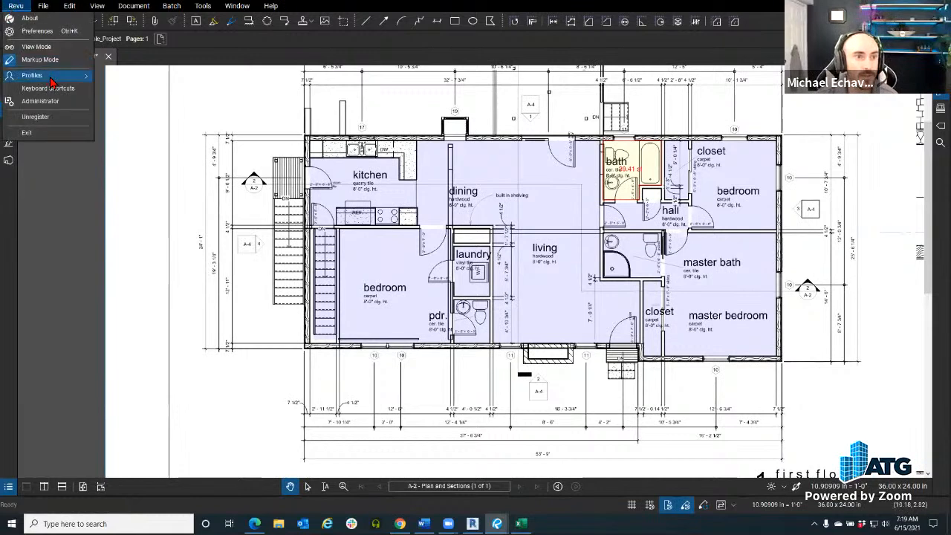
left_click(40, 59)
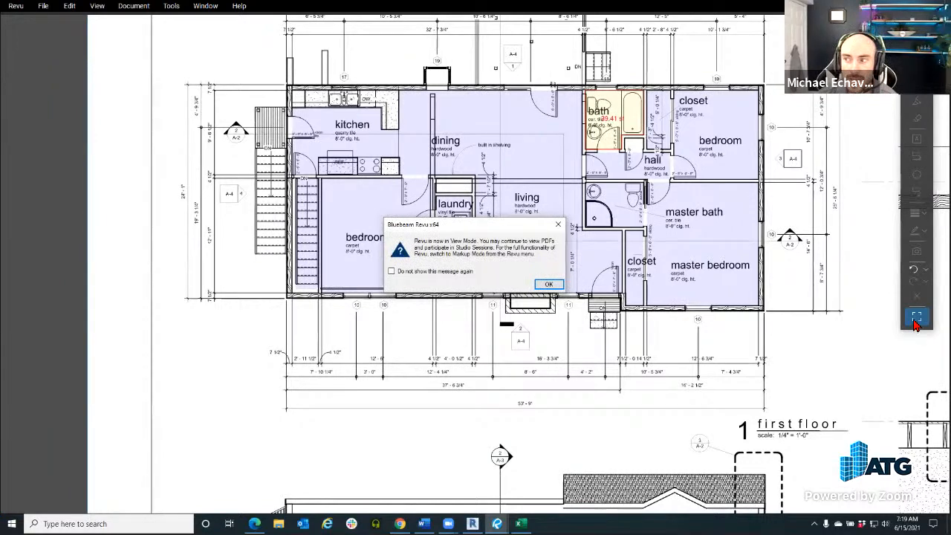
left_click(554, 286)
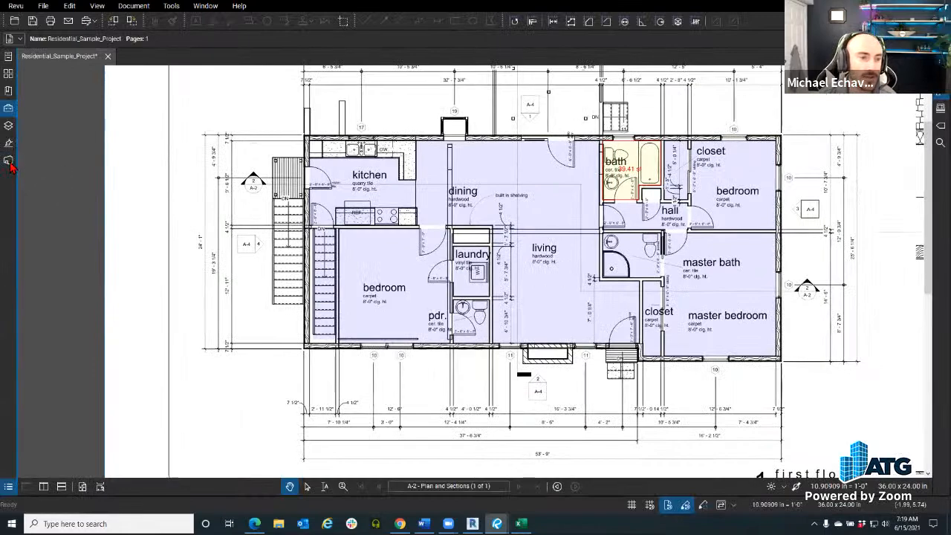
- Join the Studio DEMO SESSION and open its A1.01 - SITE PLAN.pdf document
left_click(8, 161)
double_click(79, 106)
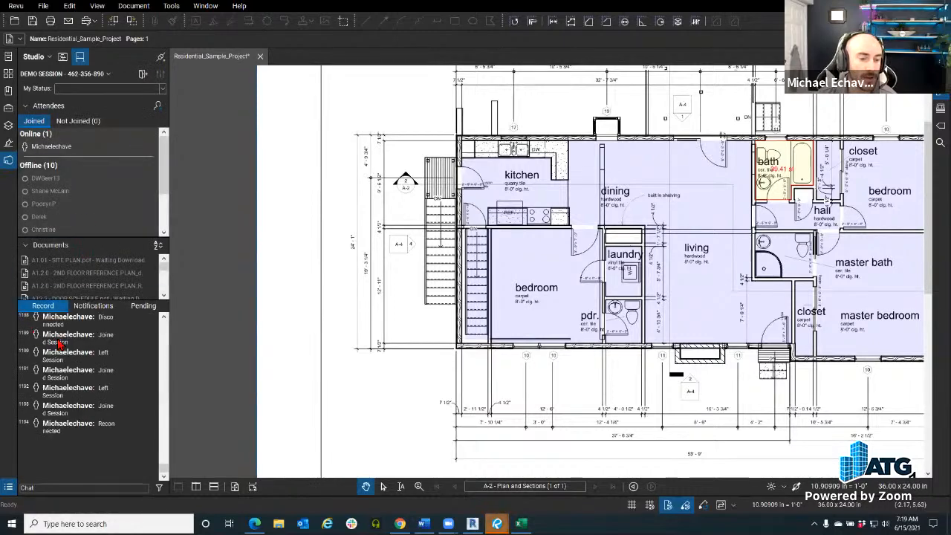
double_click(105, 261)
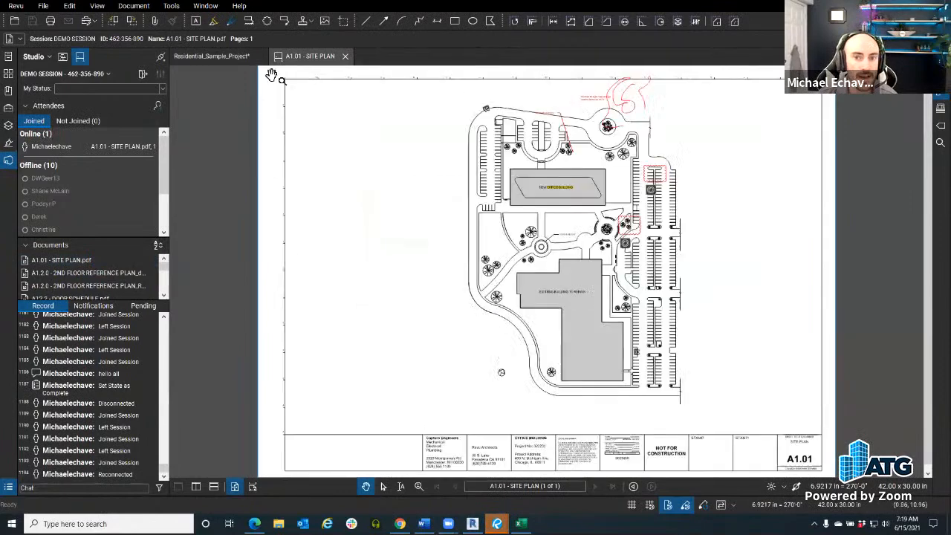
scroll(414, 194, "up", 5)
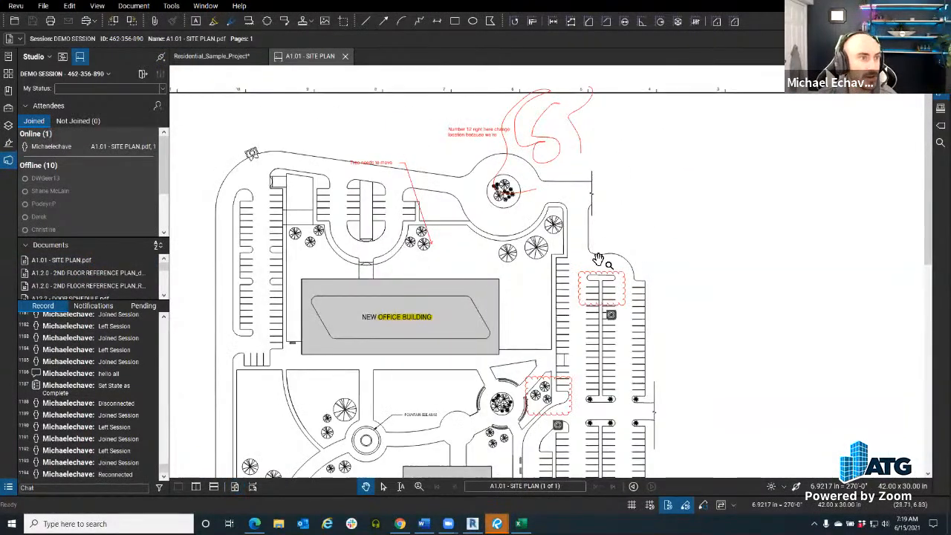
- Show the Markups List and examine its Manage Columns options without changing them
left_click(8, 487)
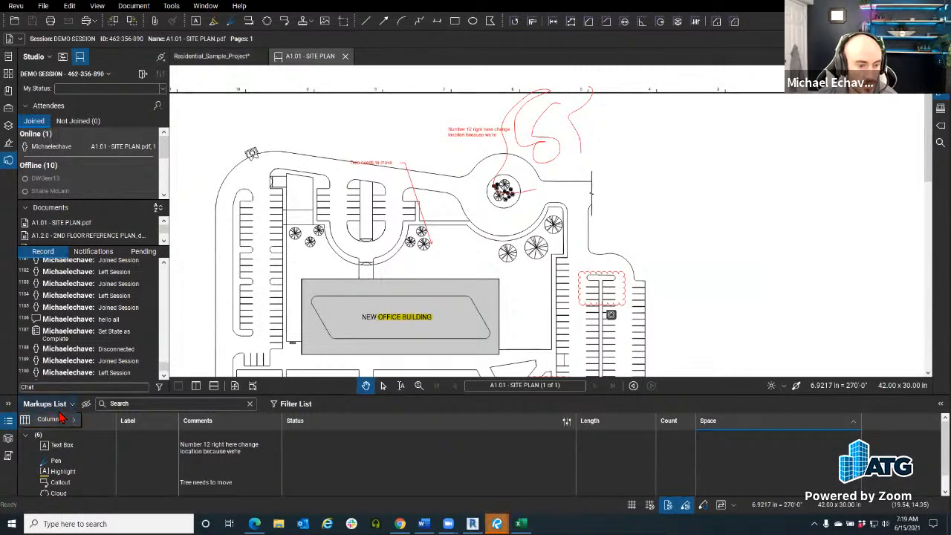
left_click(61, 407)
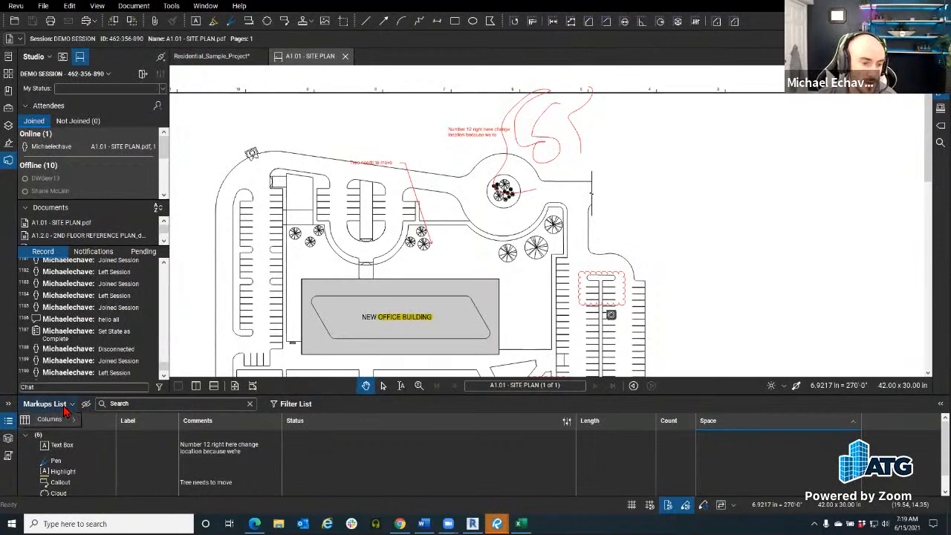
mouse_move(69, 422)
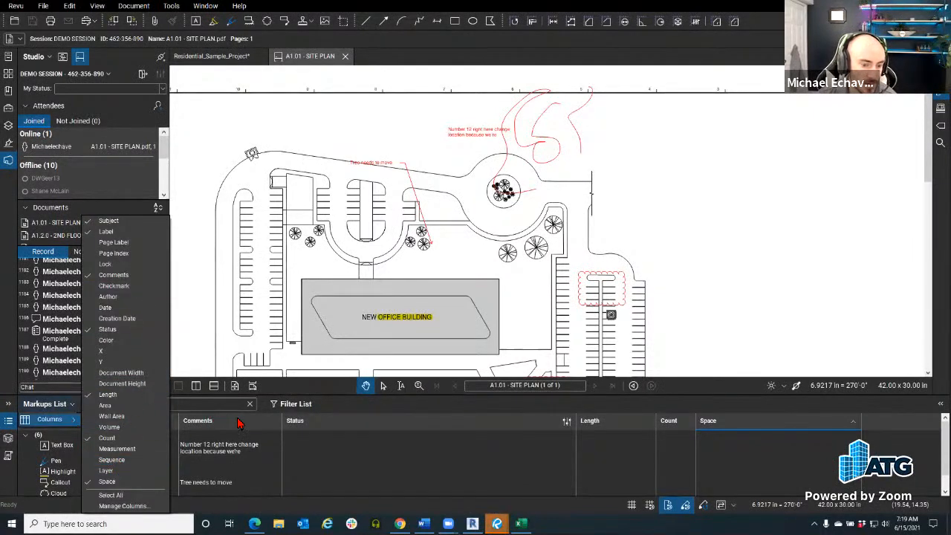
left_click(131, 506)
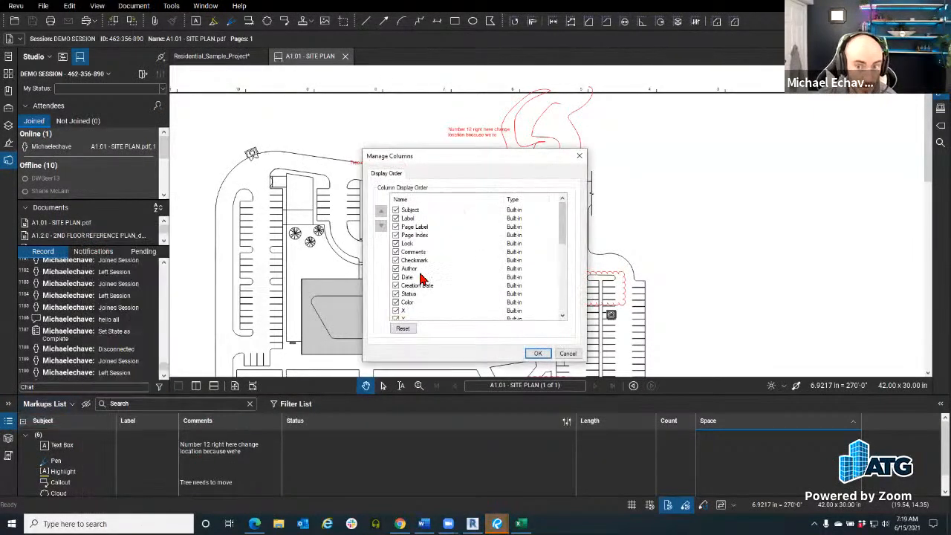
left_click(579, 156)
left_click(141, 8)
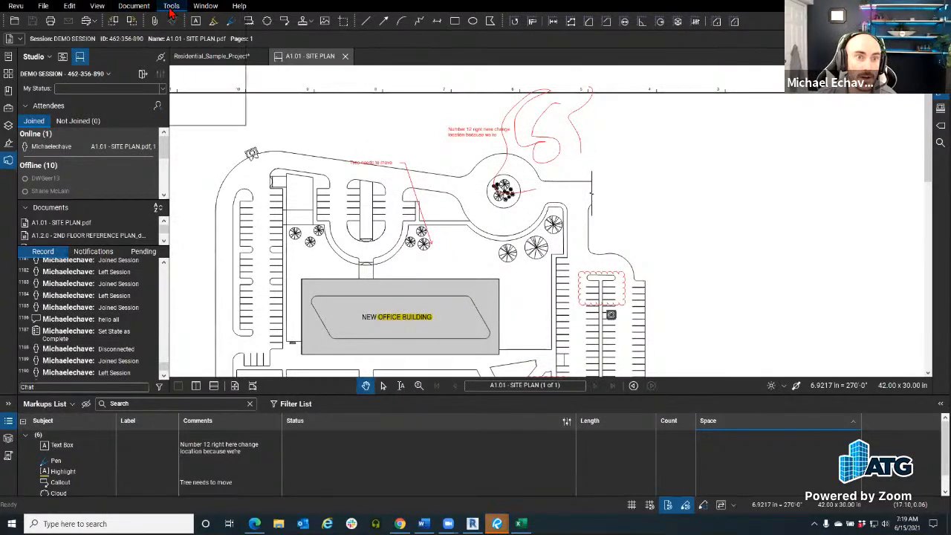
mouse_move(142, 10)
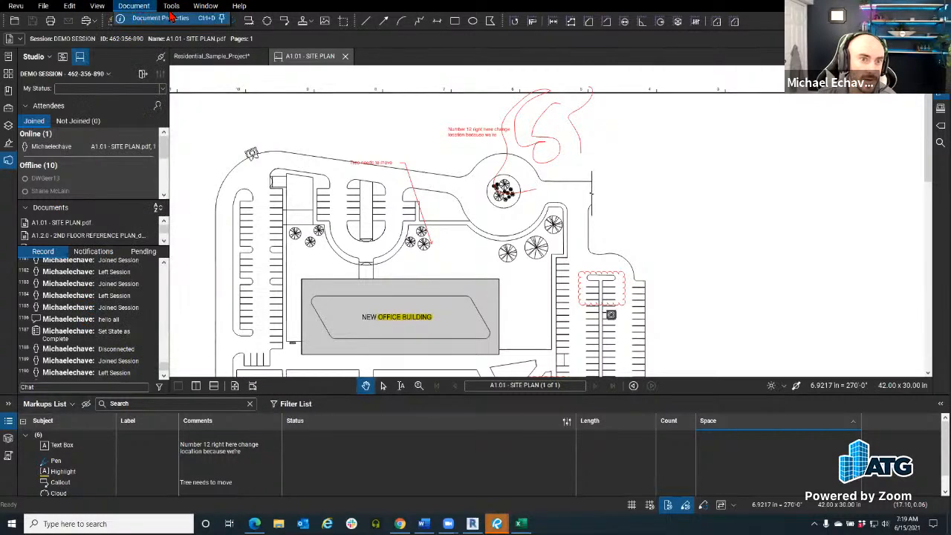
mouse_move(171, 9)
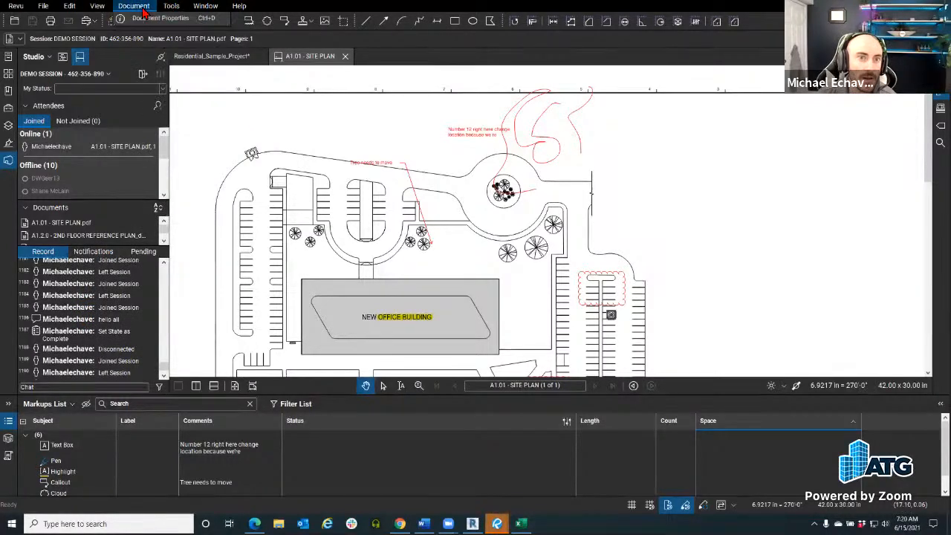
left_click(164, 20)
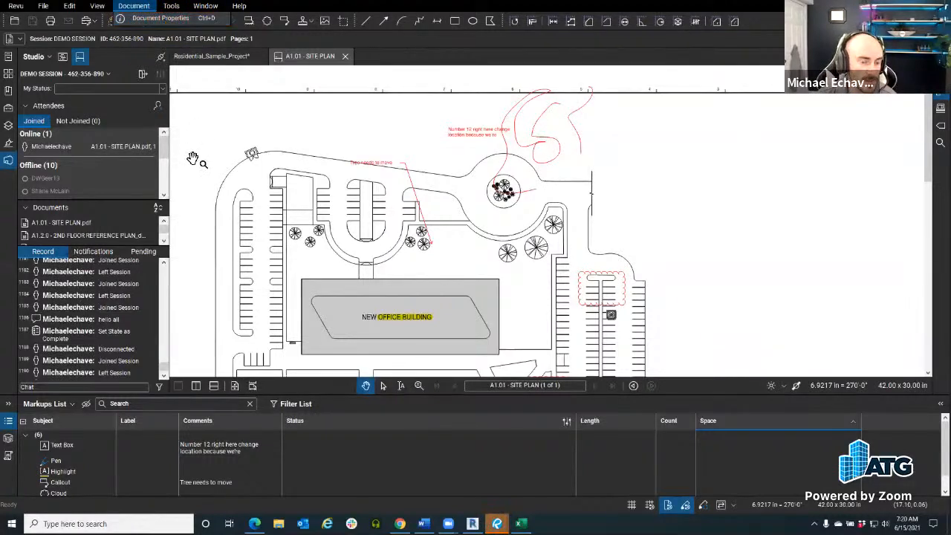
- Return to Markup Mode, then view the Batch Slip Sheet options and cancel out
left_click(15, 5)
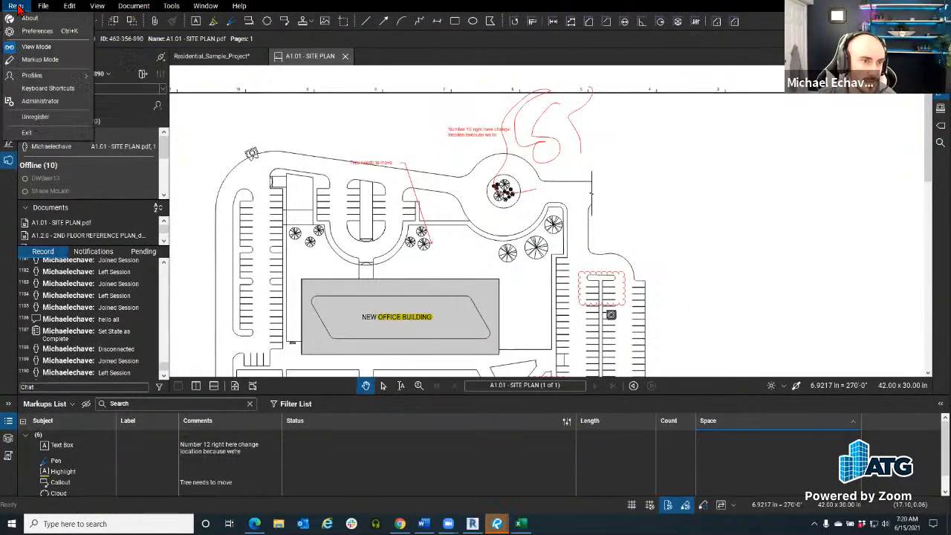
left_click(40, 59)
left_click(172, 6)
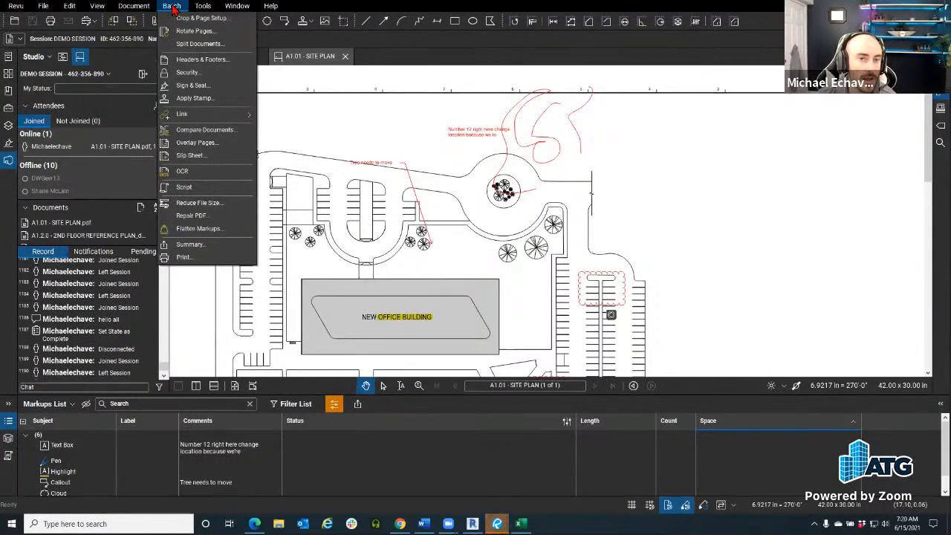
left_click(190, 155)
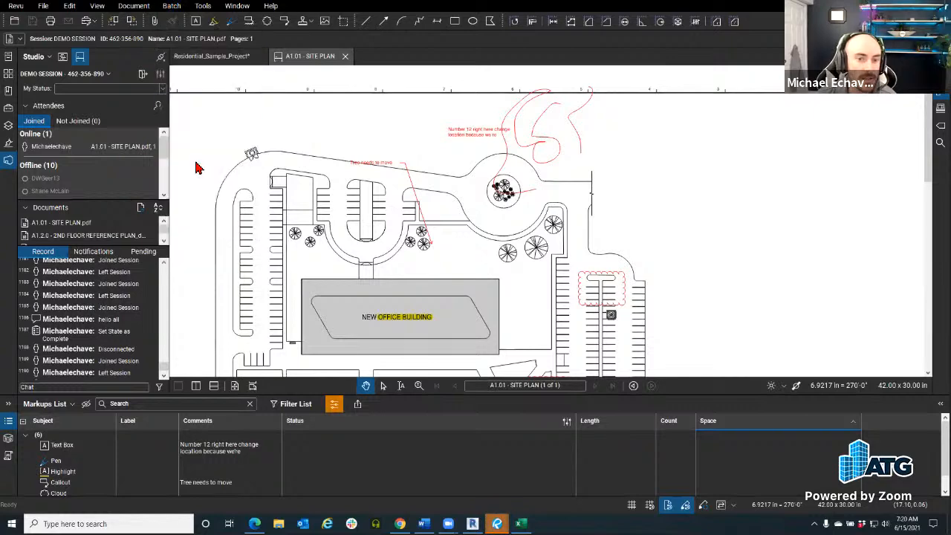
left_click_drag(371, 115, 249, 79)
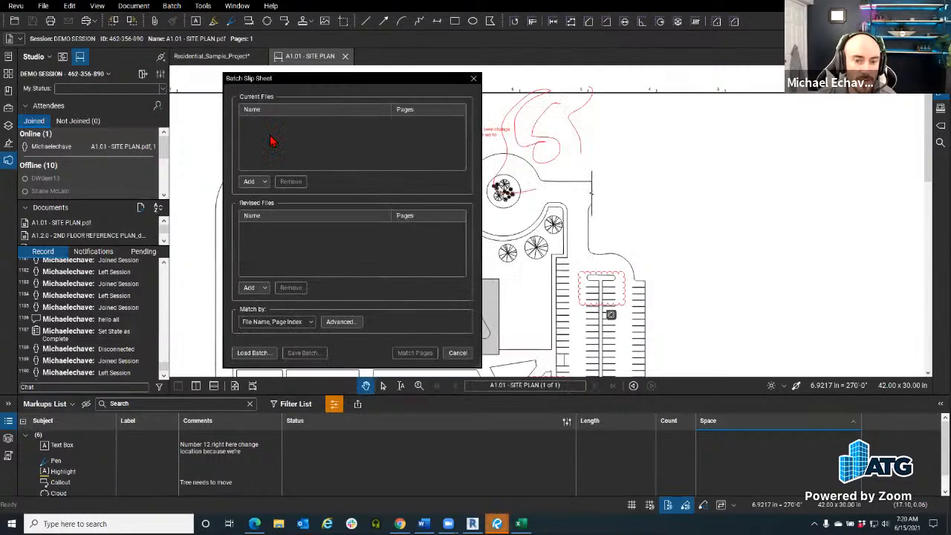
left_click(458, 353)
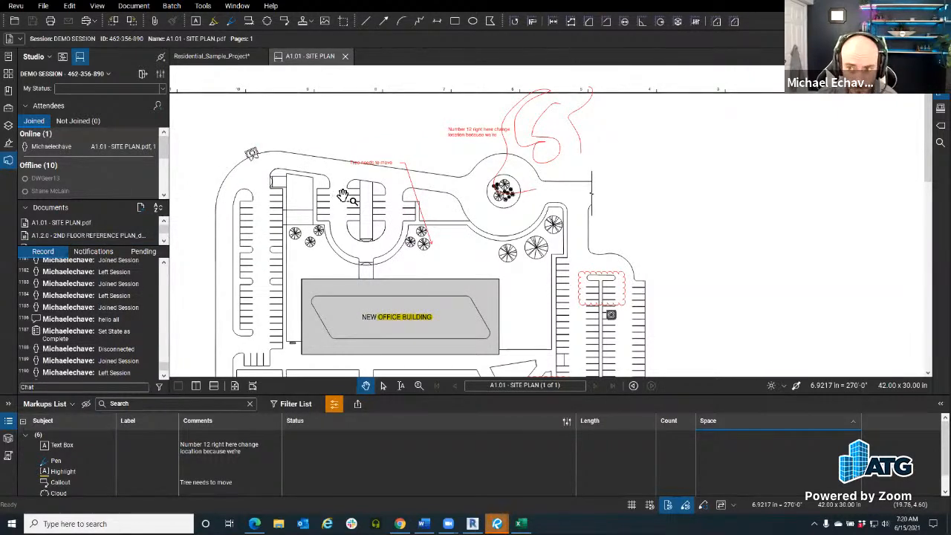
left_click(15, 6)
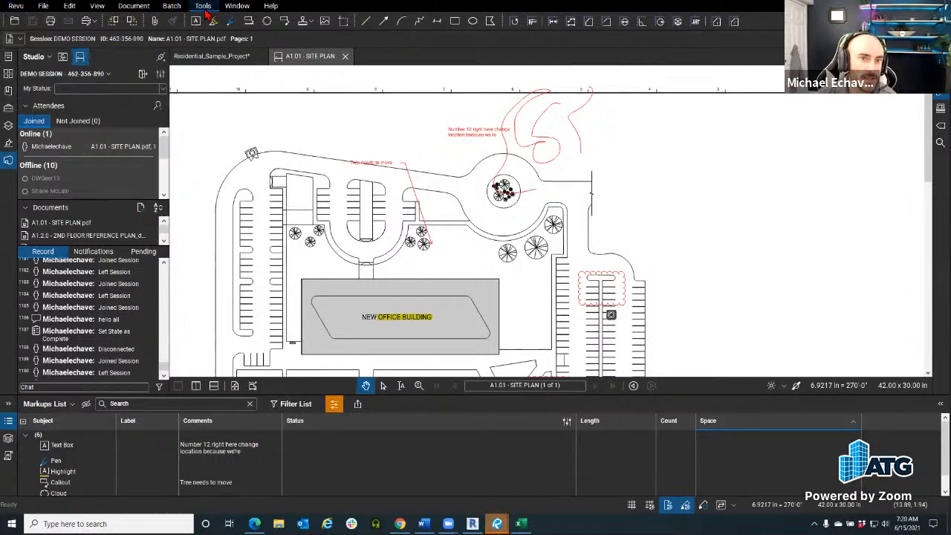
- Switch Revu back to View Mode, dismiss the mode notice and leave the full-screen display
mouse_move(11, 7)
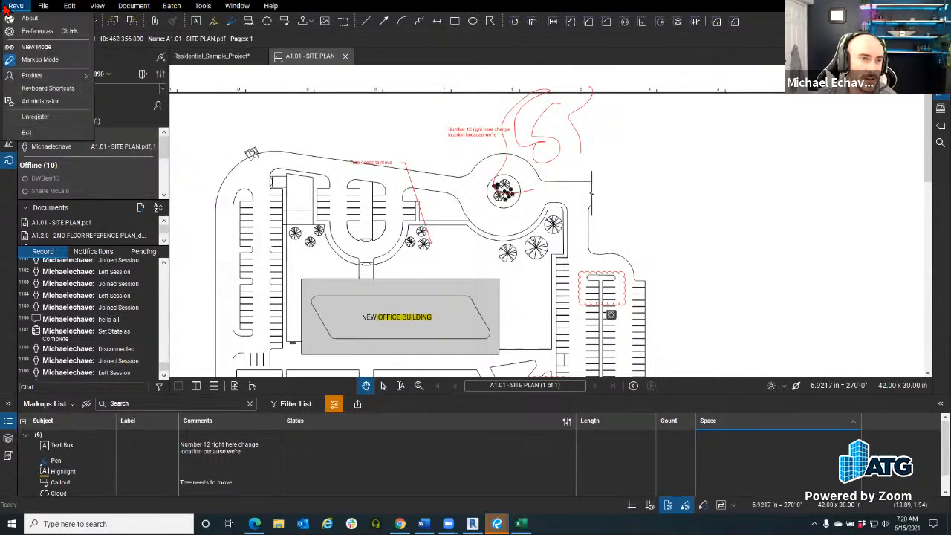
left_click(39, 60)
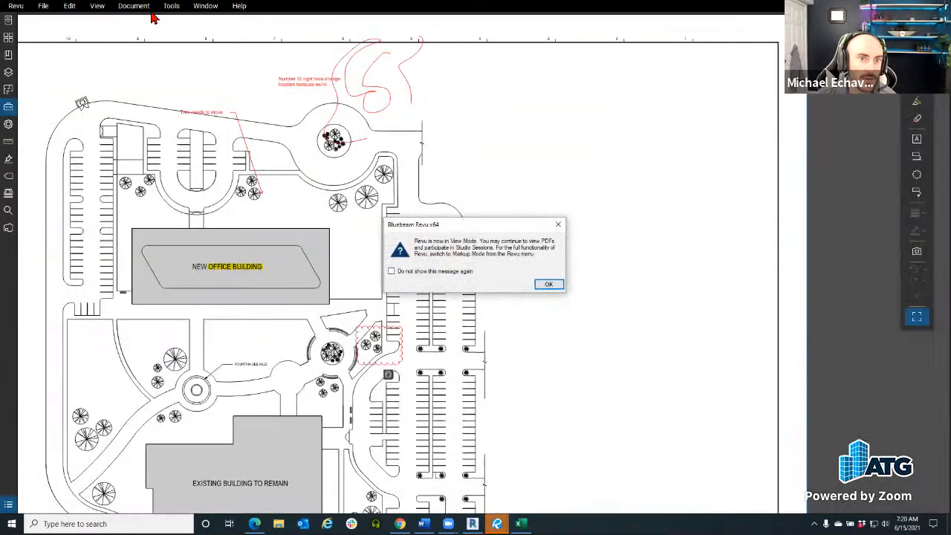
left_click(548, 284)
left_click(917, 317)
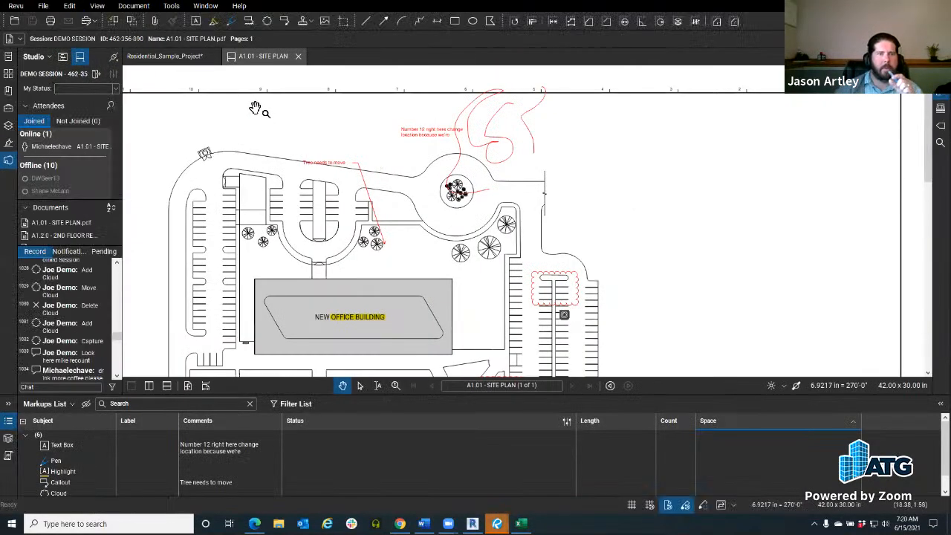
- Hide the Markups List and close the A1.01 - SITE PLAN session document, leaving Residential_Sample_Project open
scroll(238, 274, "down", 2)
left_click_drag(236, 258, 274, 188)
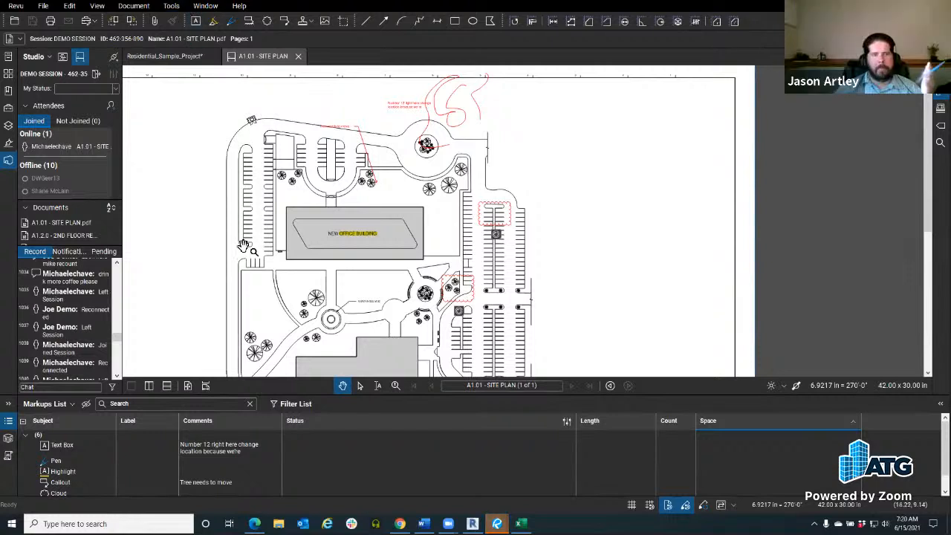
left_click(9, 421)
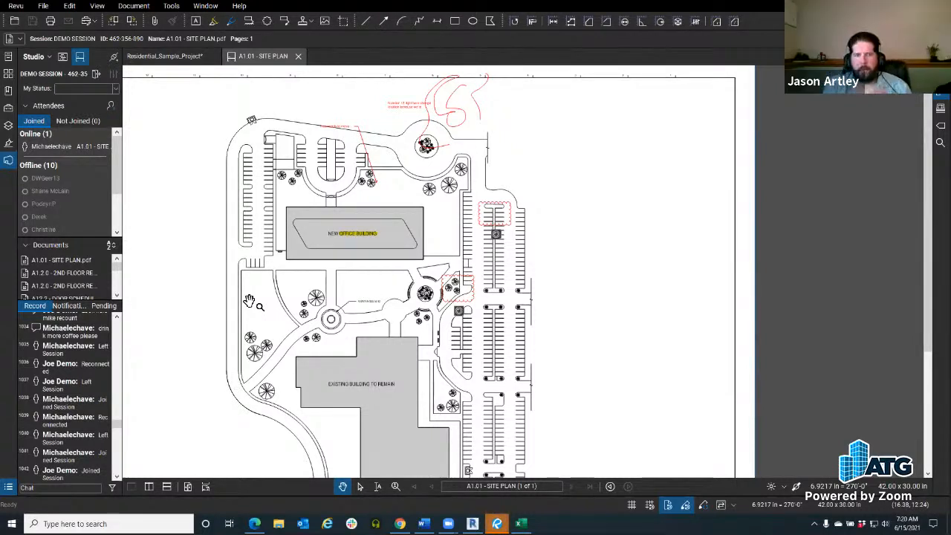
left_click(298, 56)
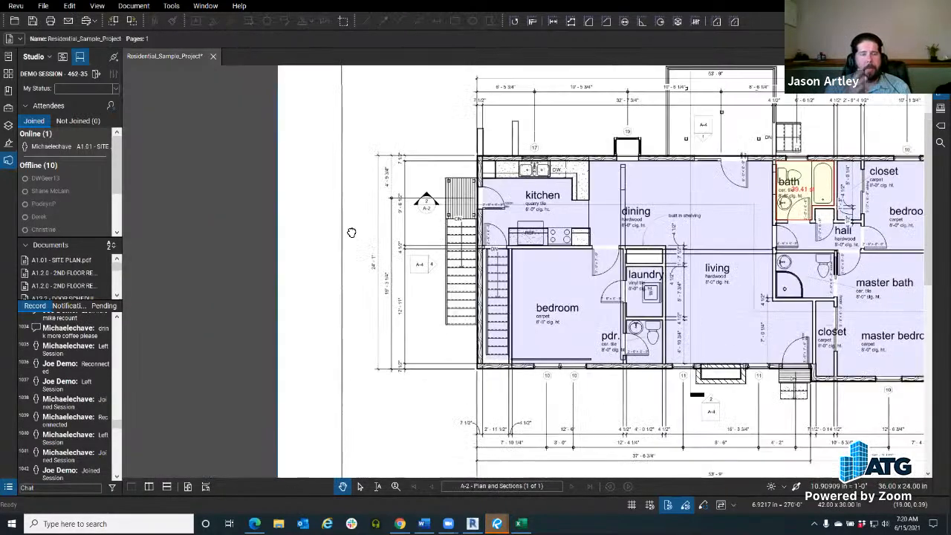
- Collapse the Studio panel, and briefly show the Markups List for Residential_Sample_Project before hiding it again
left_click_drag(221, 216, 173, 210)
left_click(8, 161)
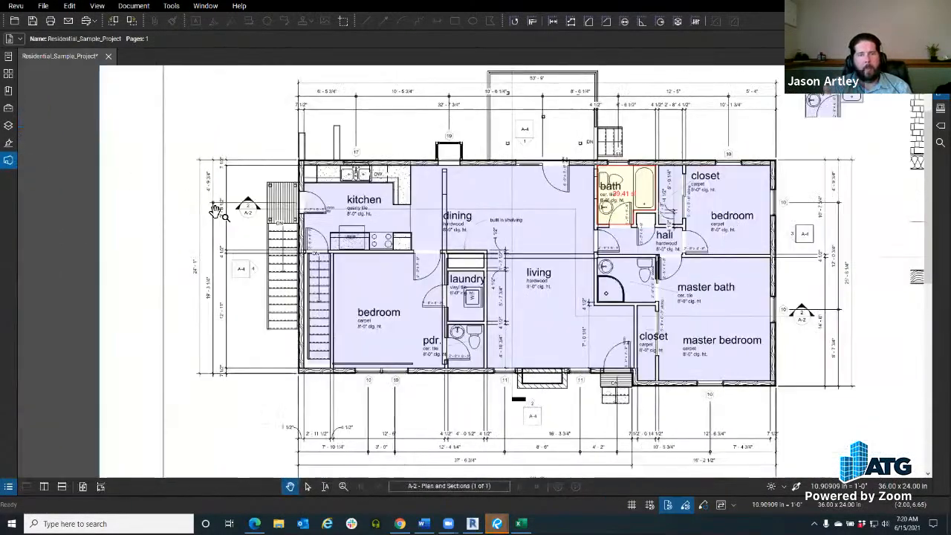
left_click_drag(245, 204, 204, 183)
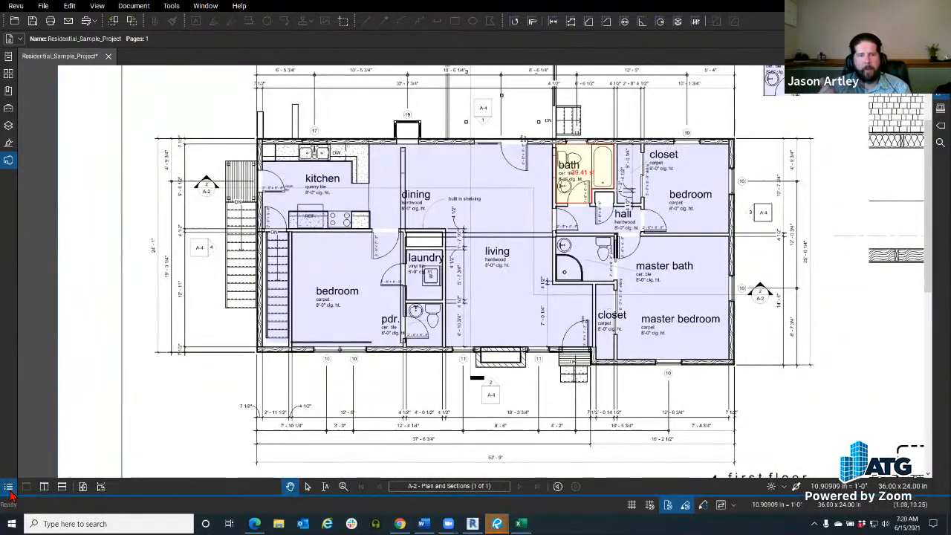
left_click(9, 488)
left_click(8, 423)
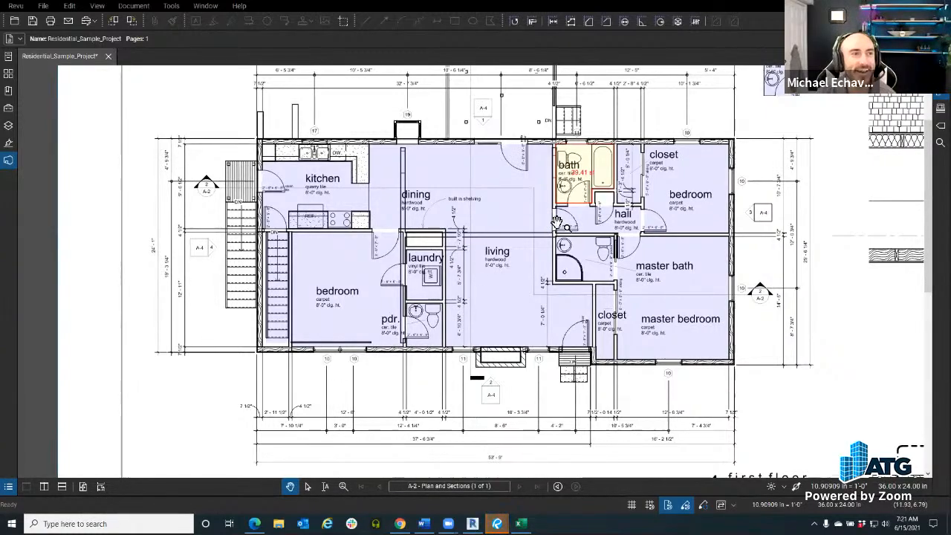
left_click_drag(408, 244, 362, 241)
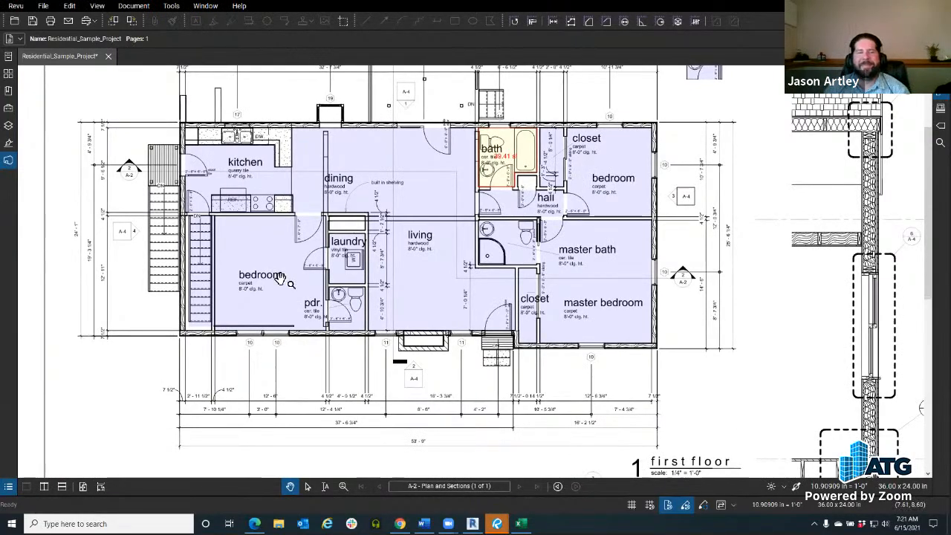
scroll(260, 276, "down", 3)
scroll(304, 266, "down", 4)
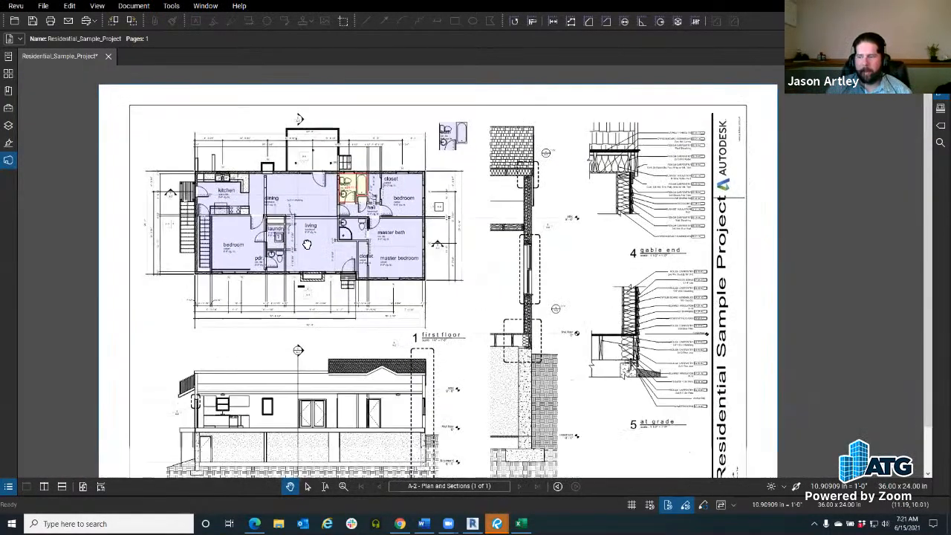
scroll(321, 278, "up", 3)
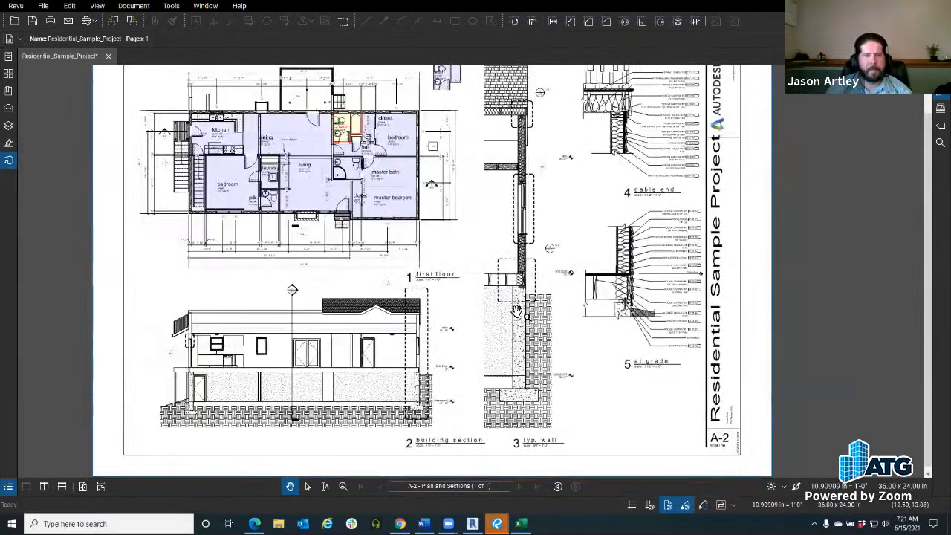
left_click_drag(522, 308, 529, 306)
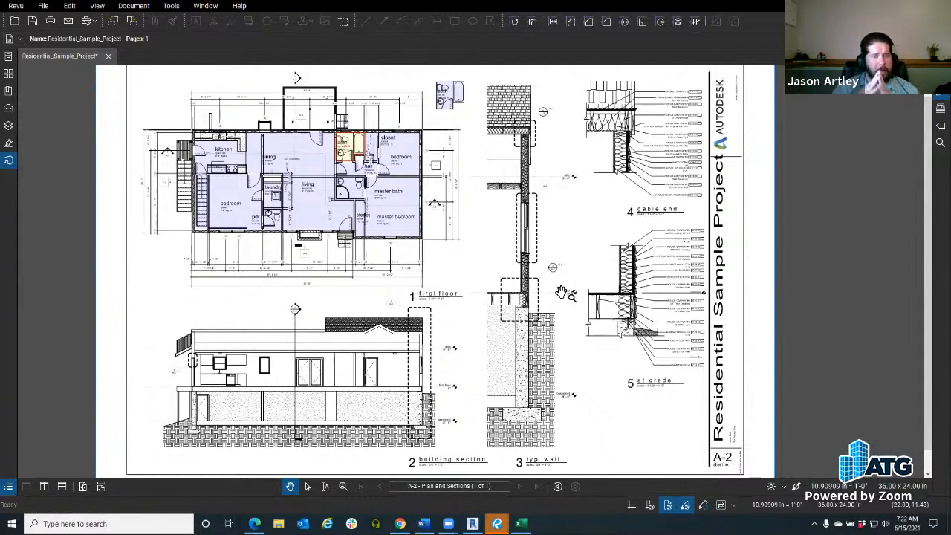
left_click_drag(521, 337, 523, 339)
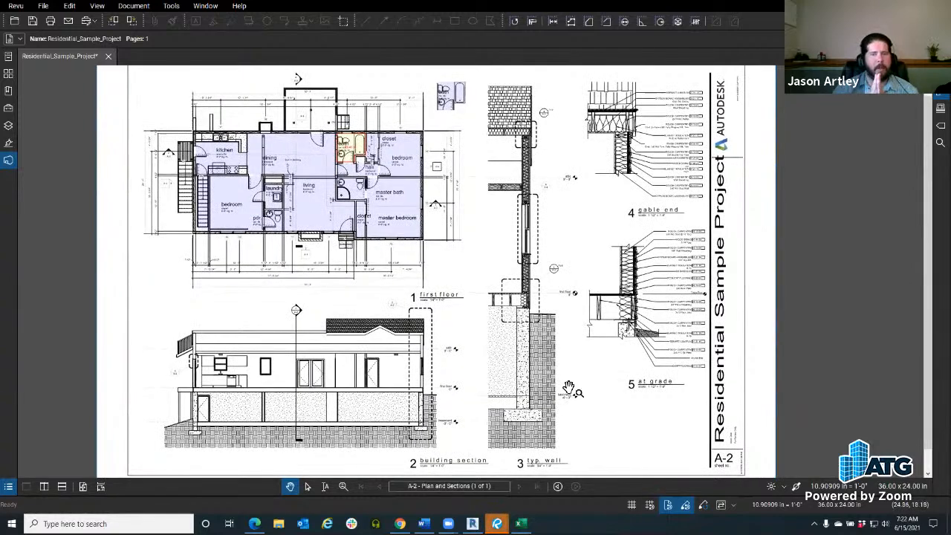
- Show the Measurements panel beside the A-2 - Plan and Sections sheet
right_click(850, 177)
mouse_move(874, 181)
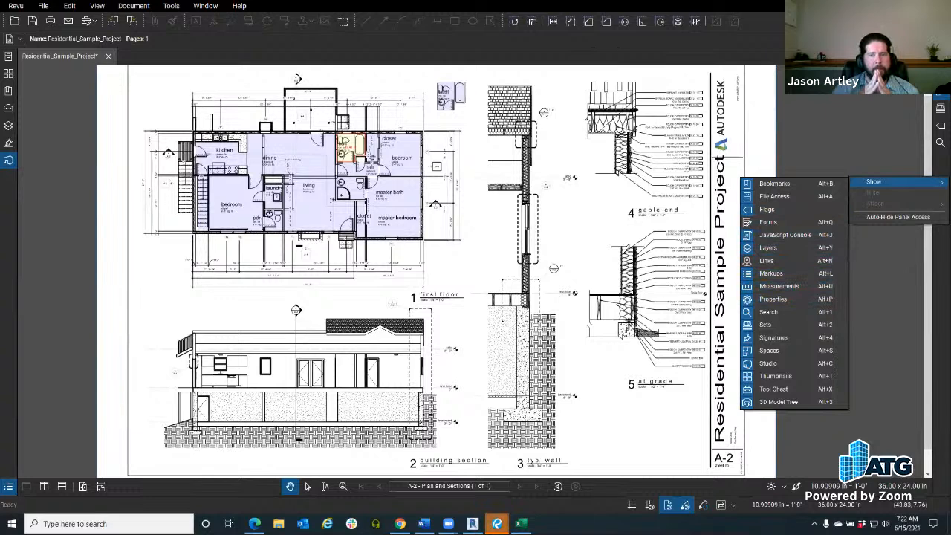
left_click(921, 269)
left_click(941, 91)
- Highlight the first floor, building section, typ. wall and gable end viewports in turn on the A-2 sheet
left_click(711, 379)
left_click(707, 358)
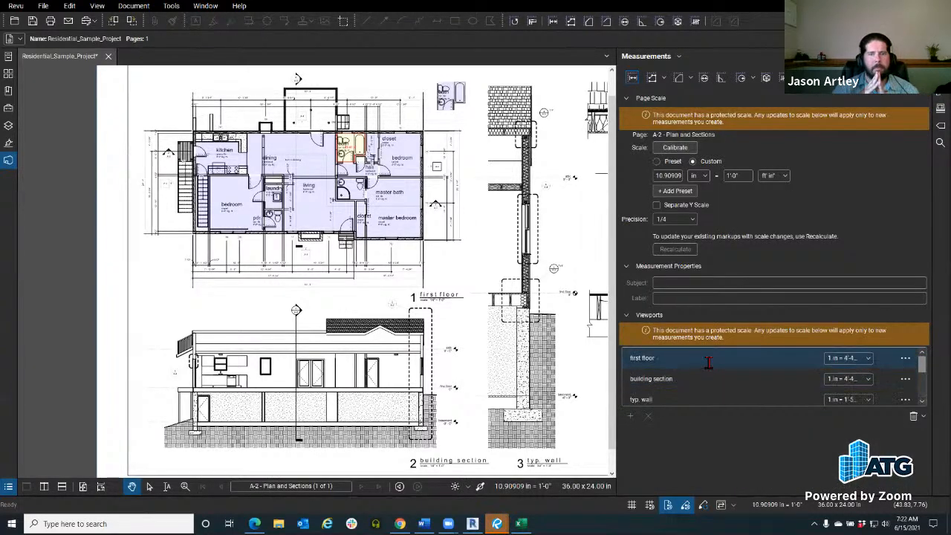
left_click(707, 380)
left_click(697, 400)
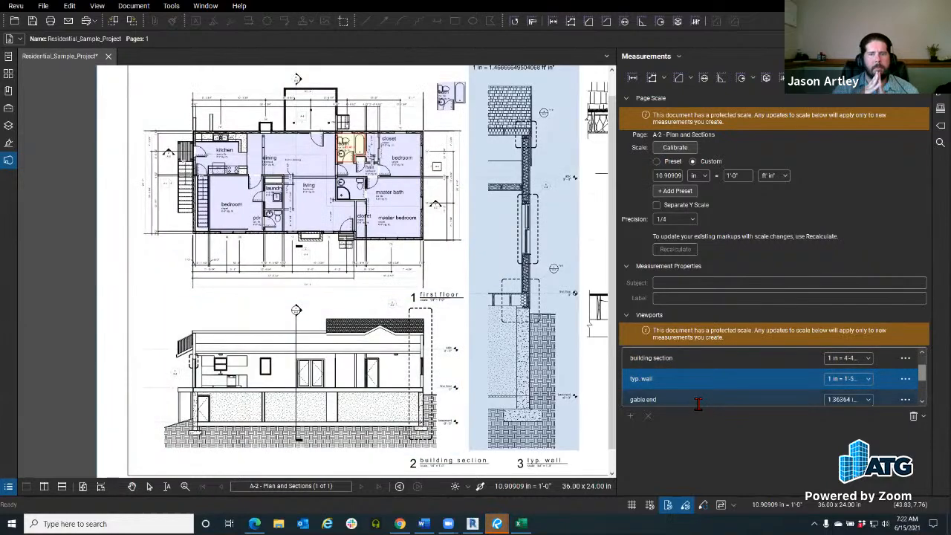
left_click(694, 401)
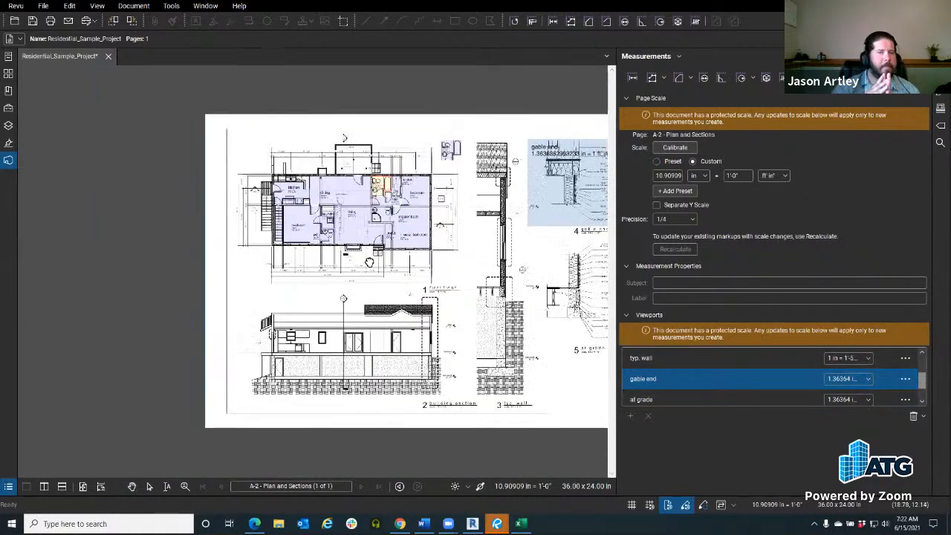
left_click_drag(343, 258, 282, 249)
scroll(480, 236, "up", 1)
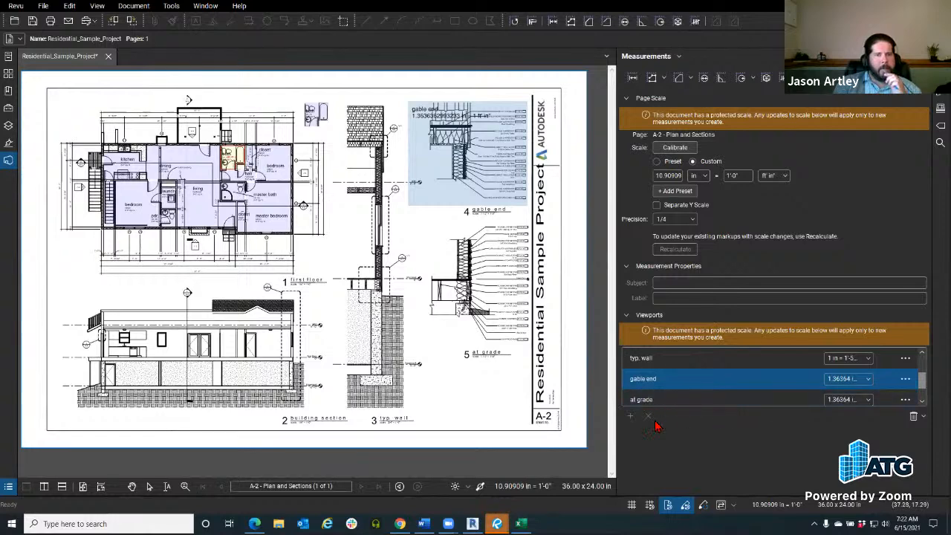
- Highlight the typ. wall, gable end, at grade and first floor viewports, and view the viewport clearing options without clearing anything
left_click(661, 359)
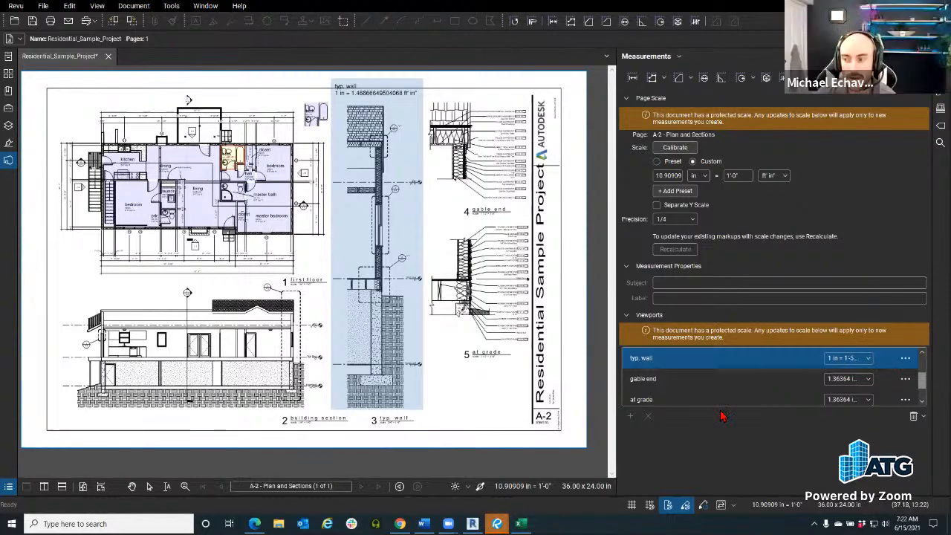
left_click(679, 379)
left_click(674, 399)
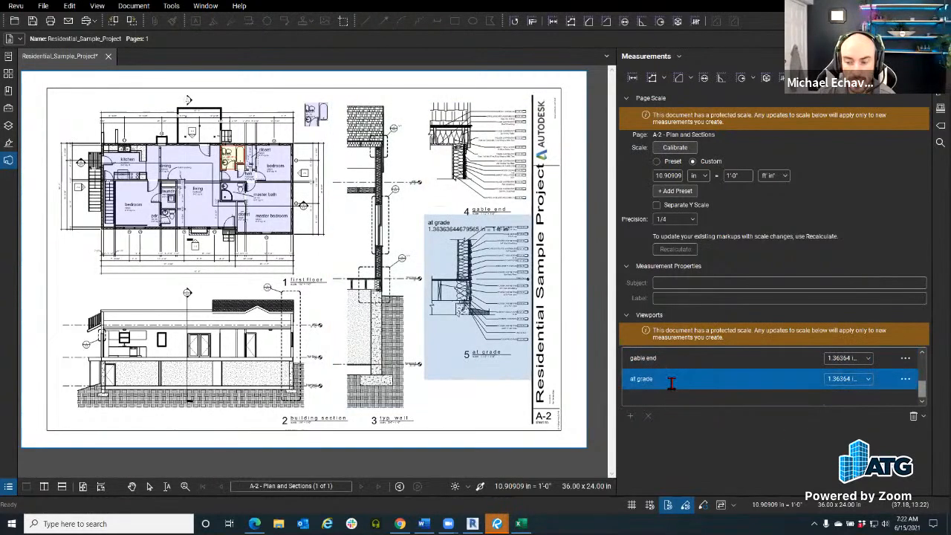
scroll(667, 379, "up", 2)
left_click(669, 358)
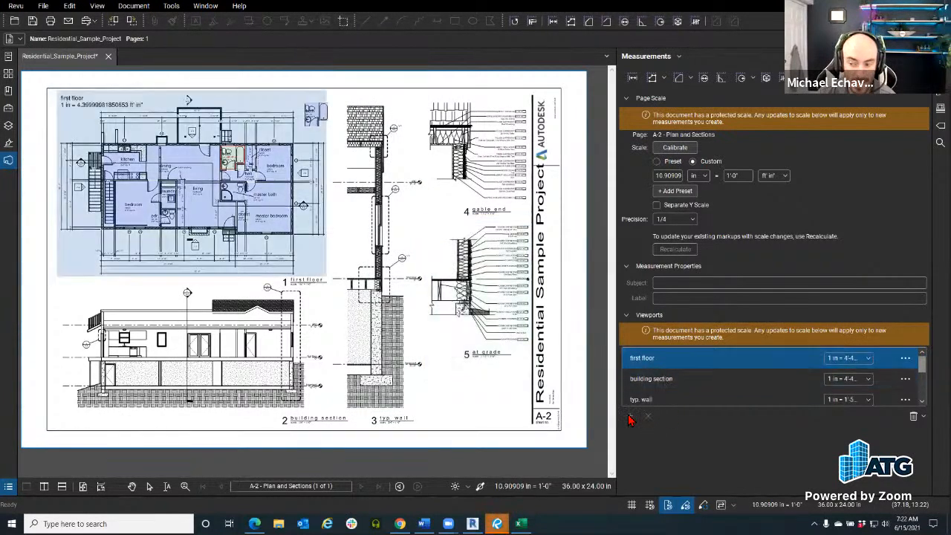
left_click(921, 417)
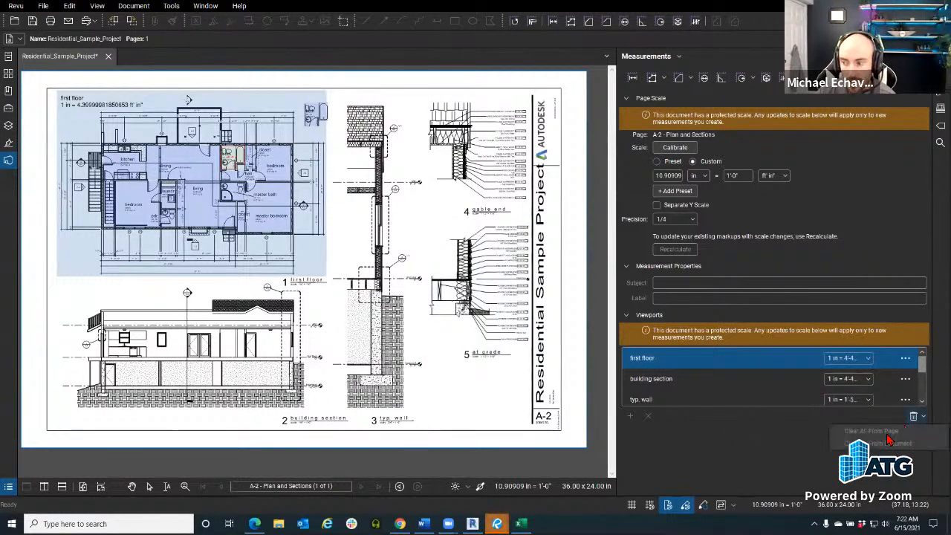
left_click(751, 432)
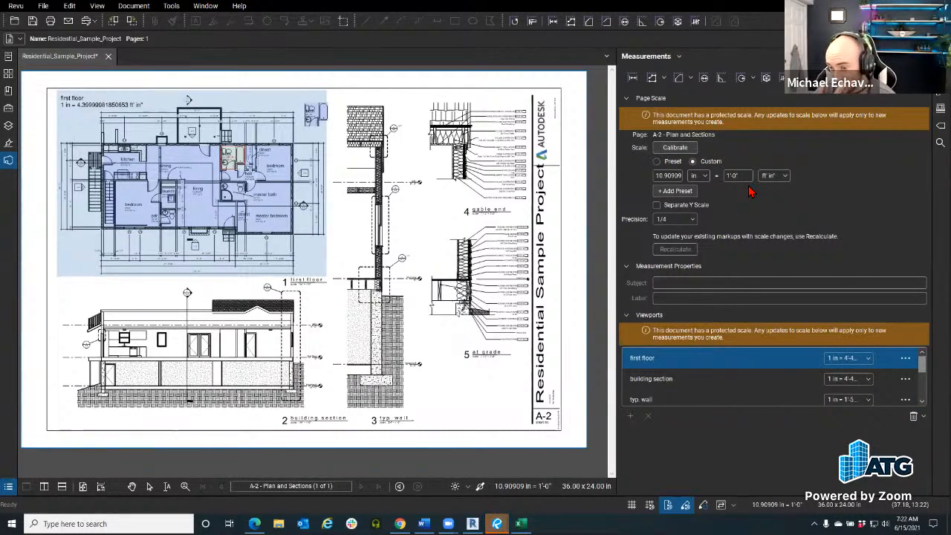
- Set the A-2 page scale to the preset 1/16" = 1'-0" and deselect the first floor viewport
left_click(682, 161)
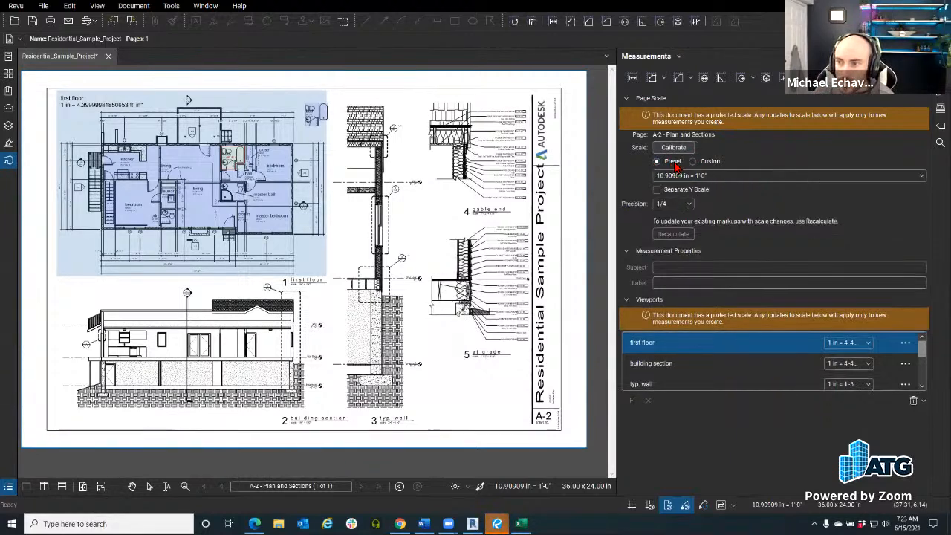
left_click(698, 176)
left_click(716, 204)
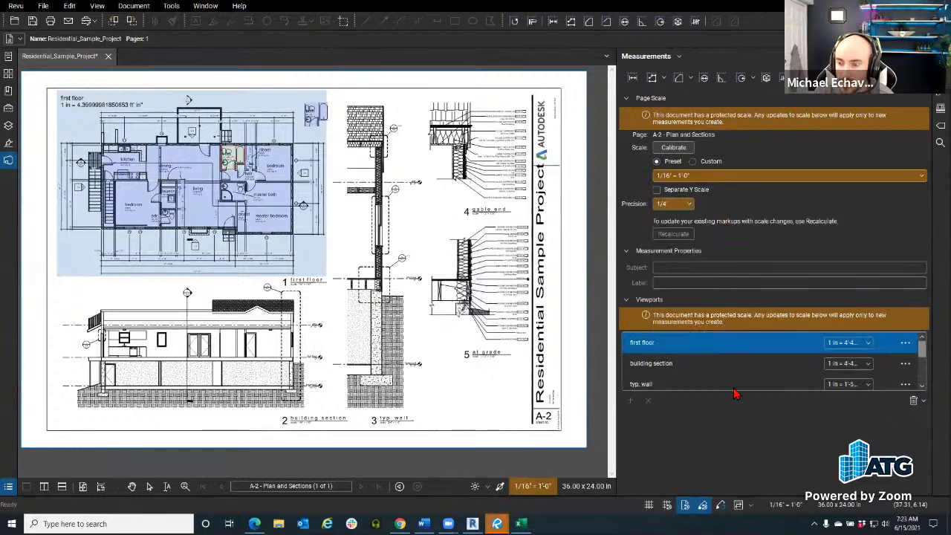
left_click_drag(492, 439, 546, 430)
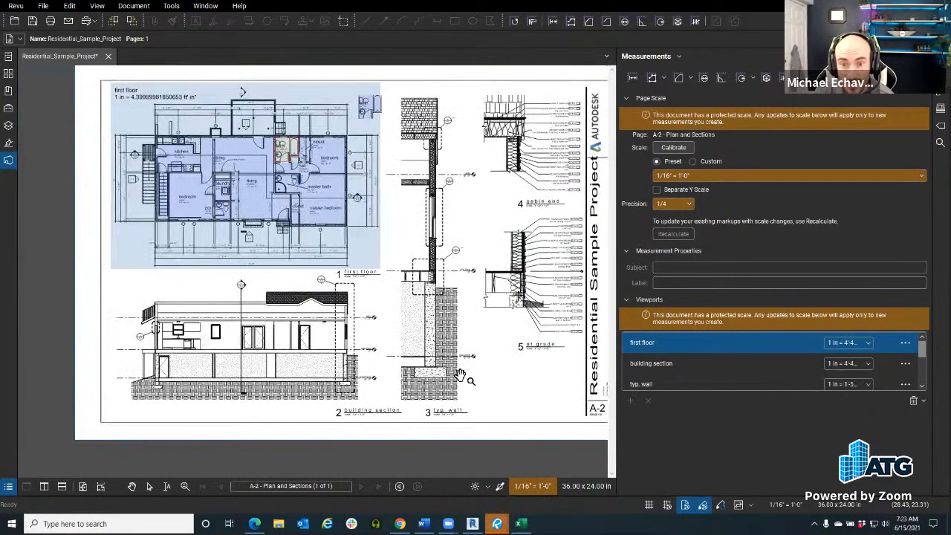
left_click(85, 324)
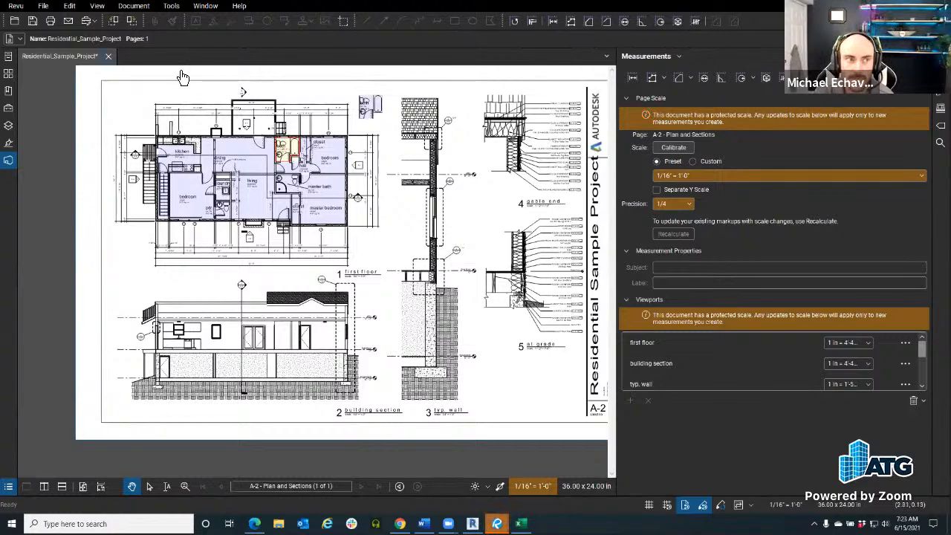
- Switch Revu to Markup Mode to compare the Measurements options, return to View Mode and dismiss the mode notice
left_click(18, 7)
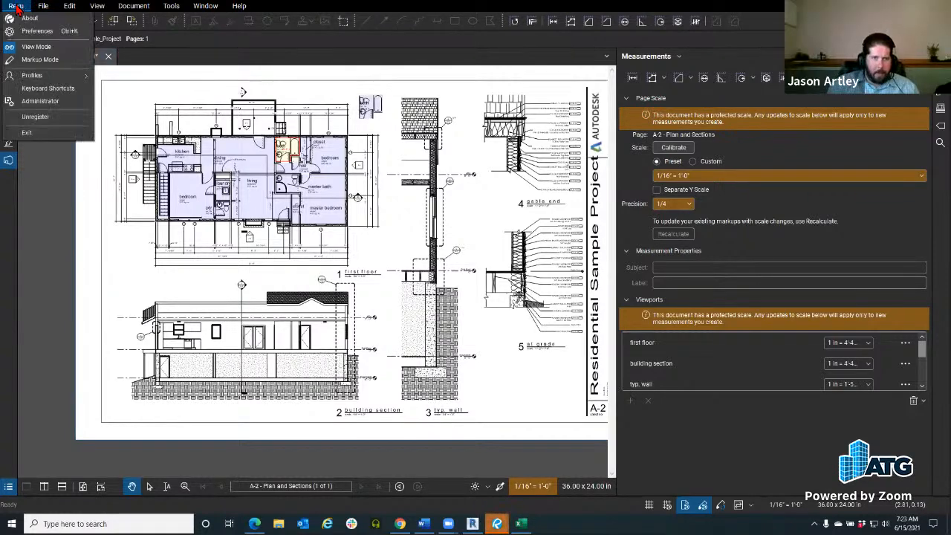
left_click(41, 60)
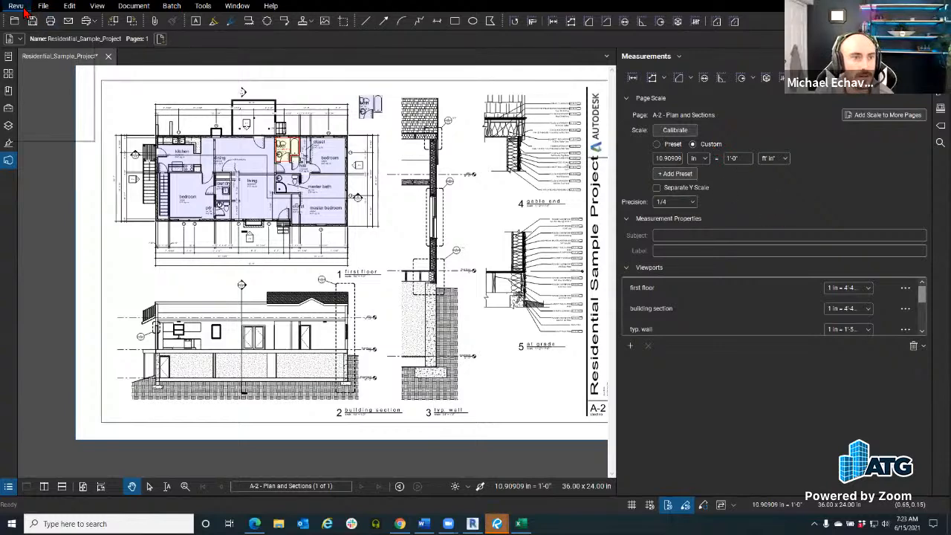
left_click(21, 7)
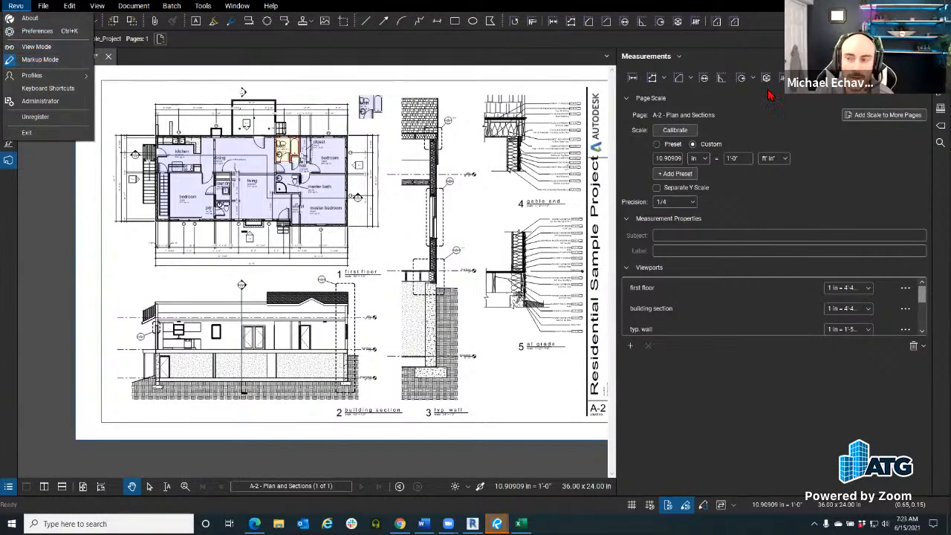
left_click(394, 215)
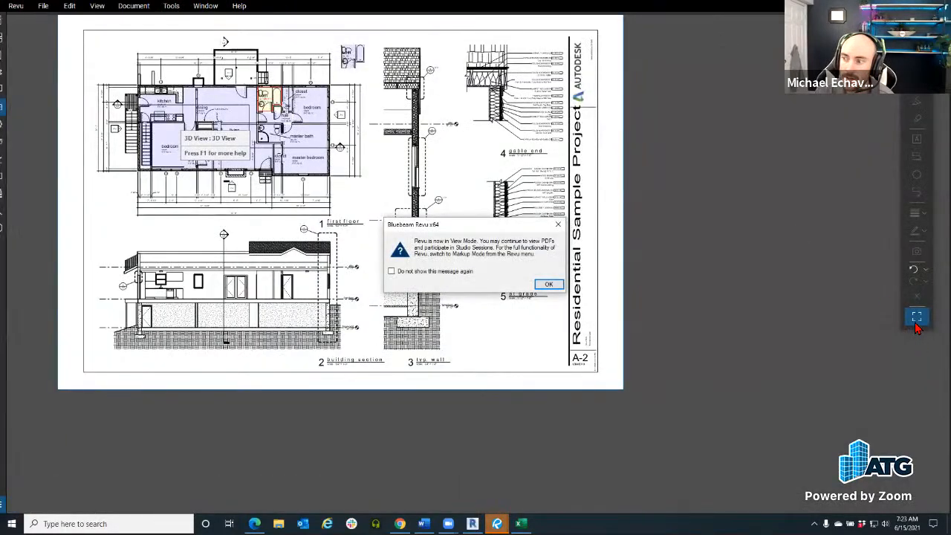
left_click(549, 284)
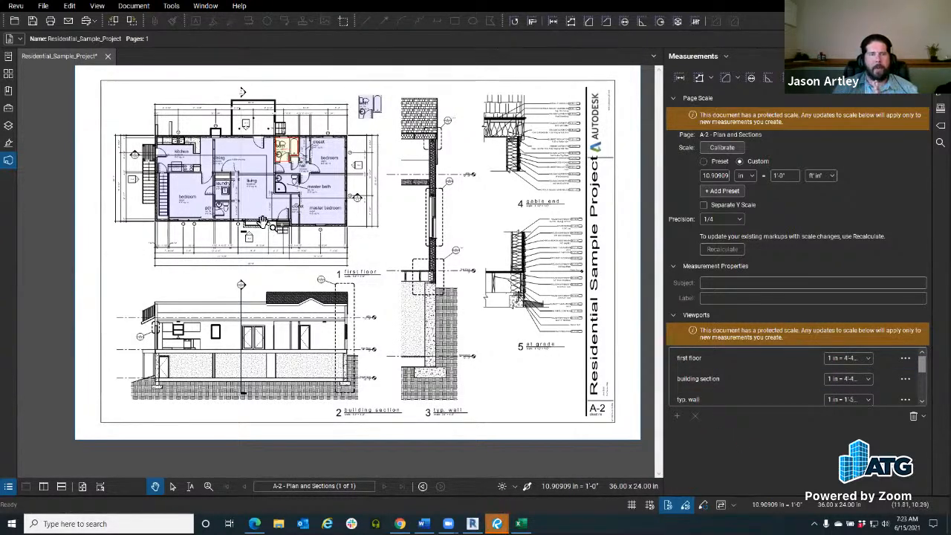
- Hide the Measurements panel to give the A-2 - Plan and Sections sheet the full width
scroll(414, 283, "up", 8)
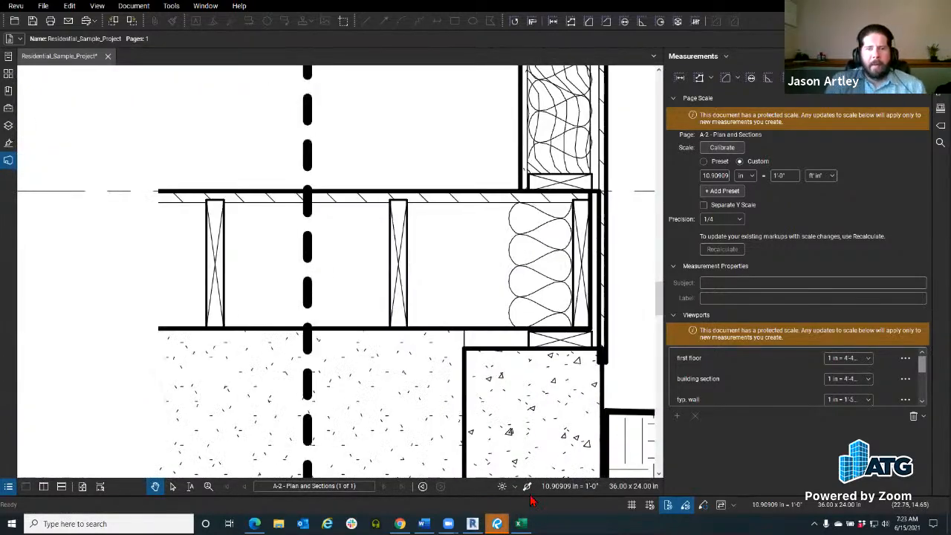
scroll(493, 350, "down", 8)
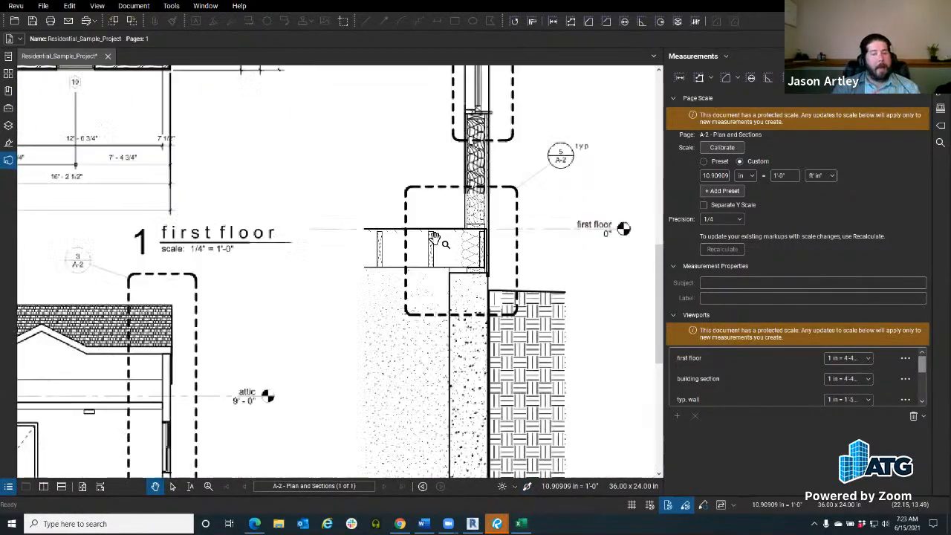
scroll(399, 297, "down", 6)
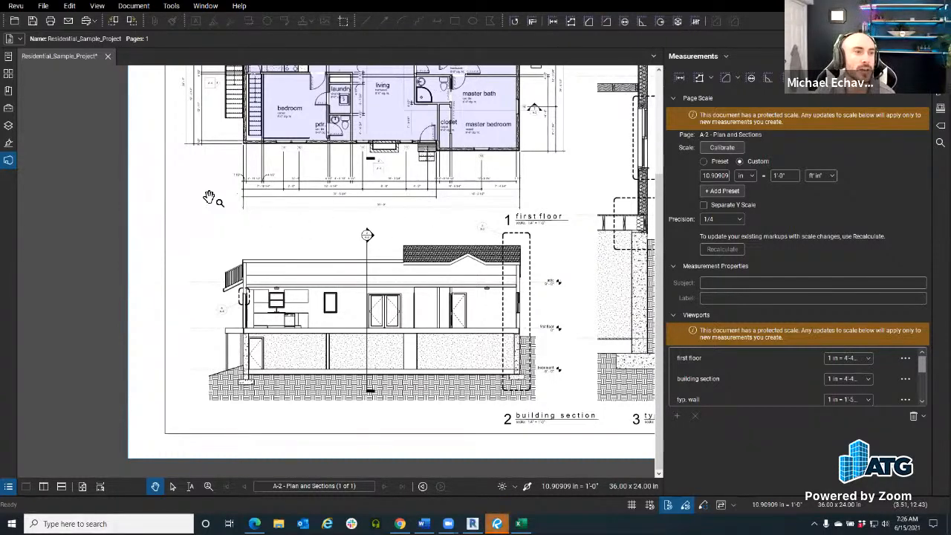
left_click_drag(192, 170, 199, 159)
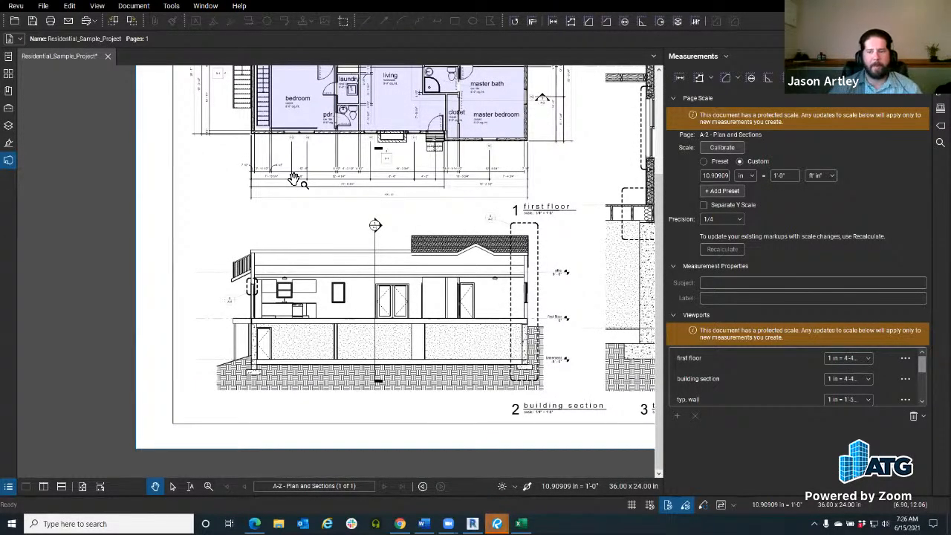
left_click(940, 72)
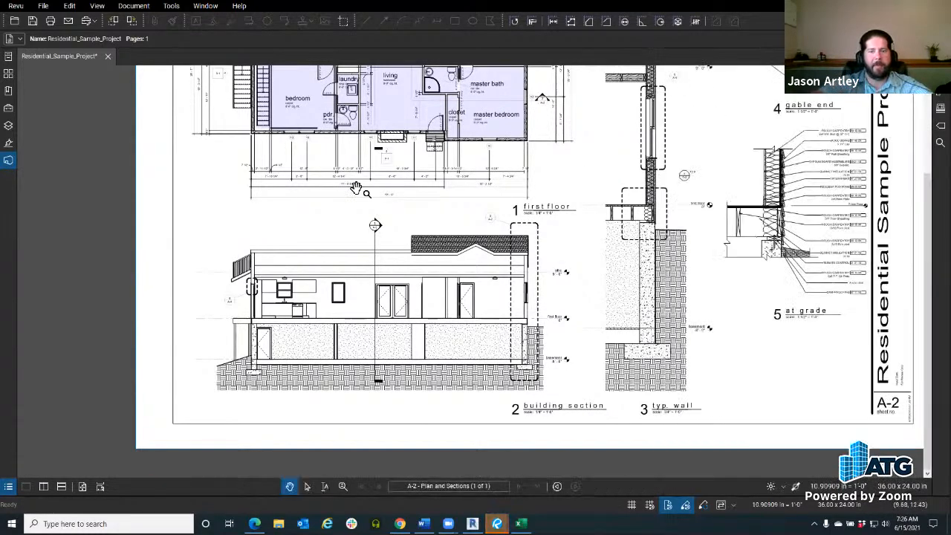